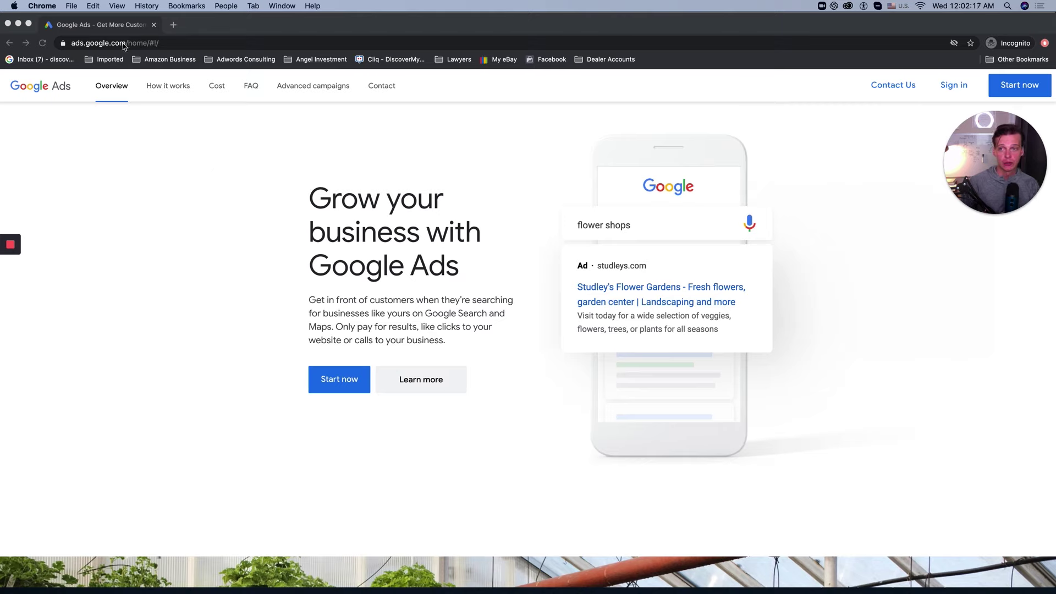
Step: Start Google Ads sign-up and sign in with the saved account e-mail and autofilled password
{"action": "left_click", "coordinate": [909, 270]}
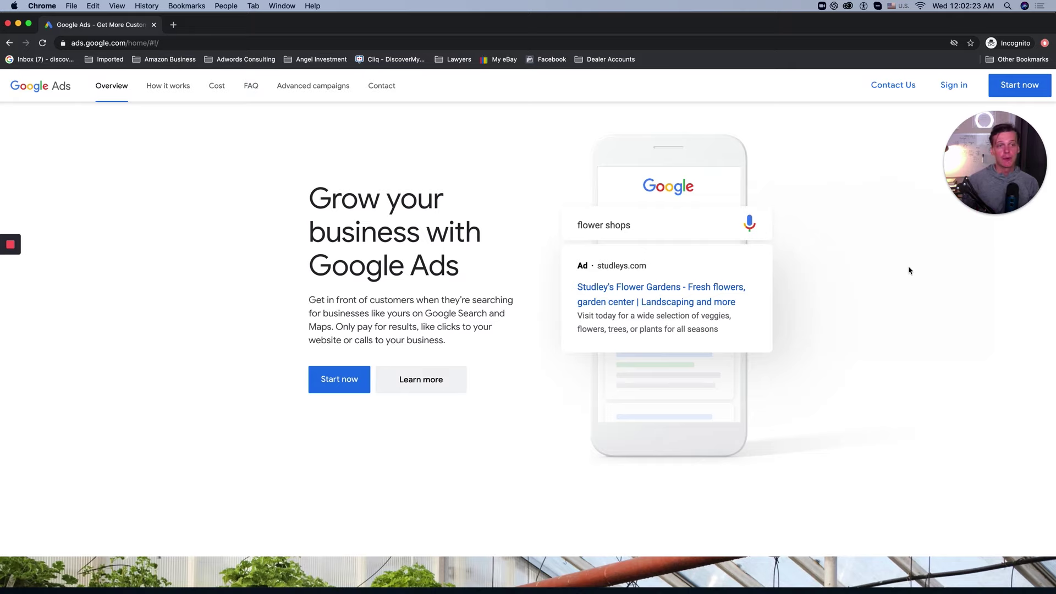
{"action": "left_click", "coordinate": [1026, 84]}
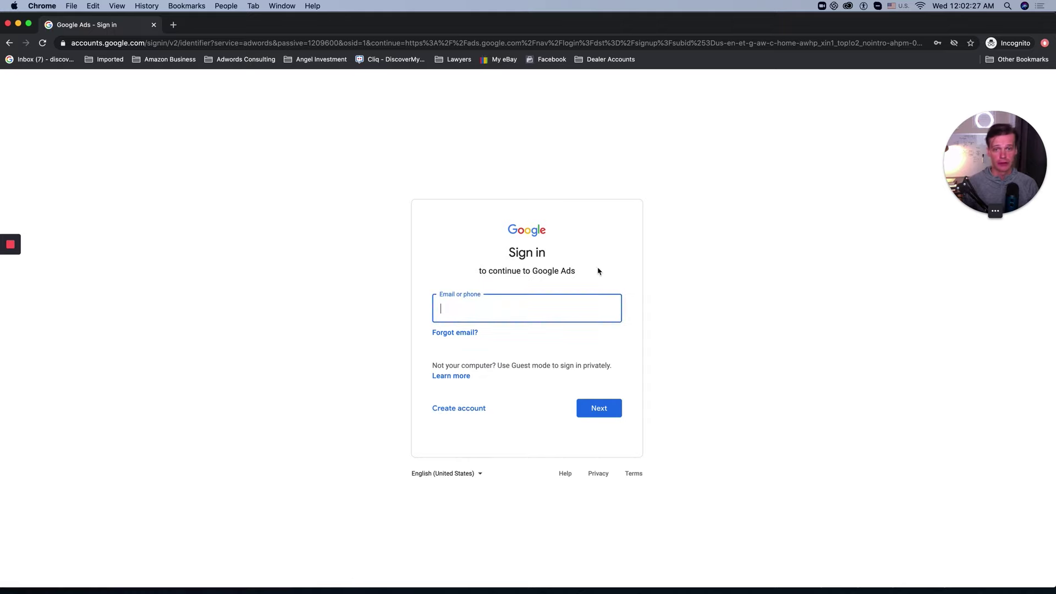
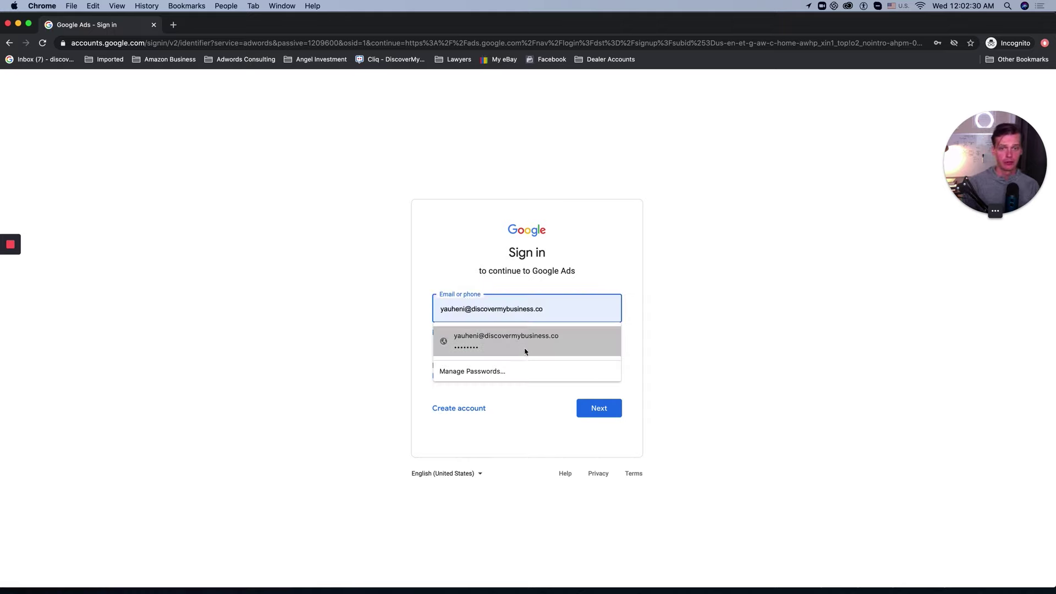
{"action": "left_click", "coordinate": [523, 341]}
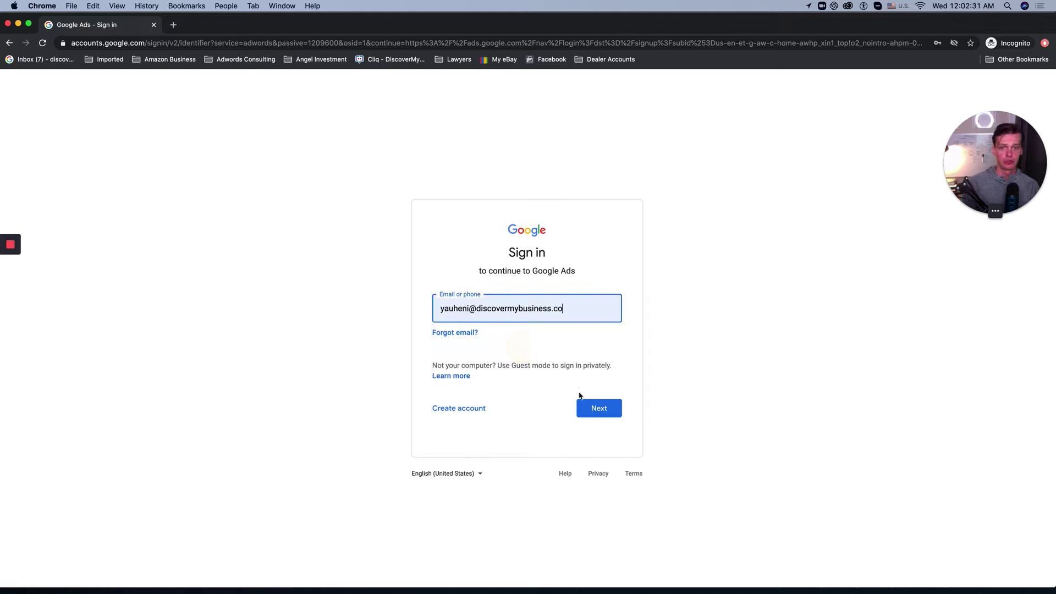
{"action": "left_click", "coordinate": [596, 407]}
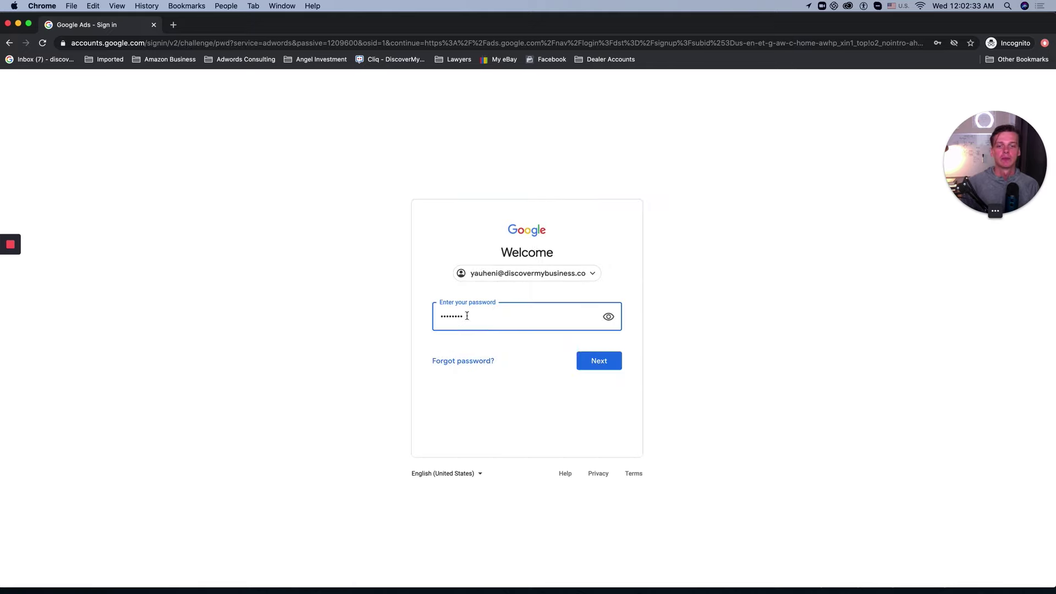
{"action": "left_click", "coordinate": [597, 359]}
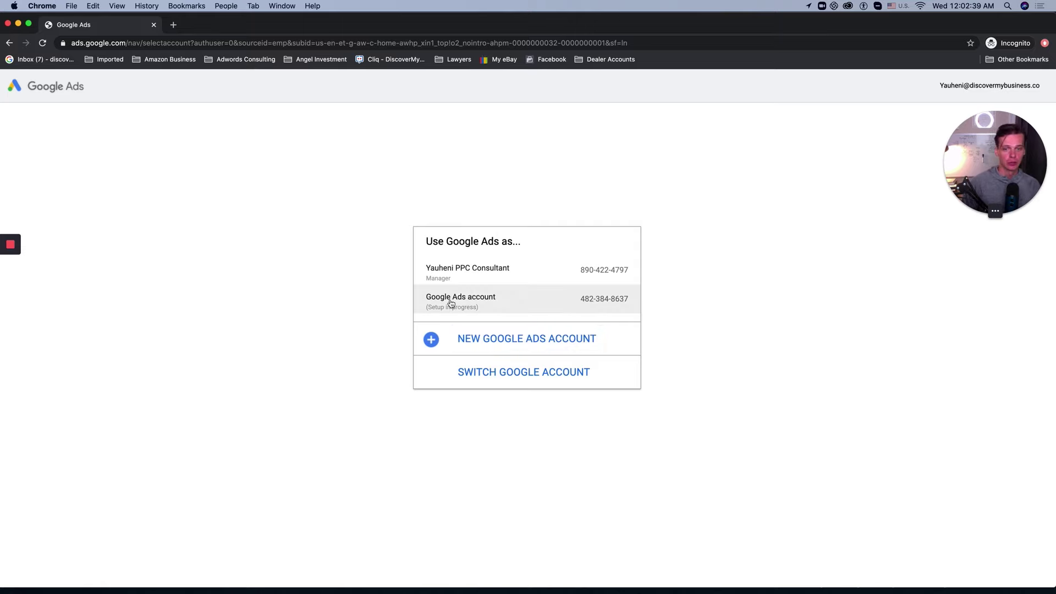
Step: Choose the Google Ads account still in setup and sign in with its matching saved password
{"action": "left_click", "coordinate": [484, 304]}
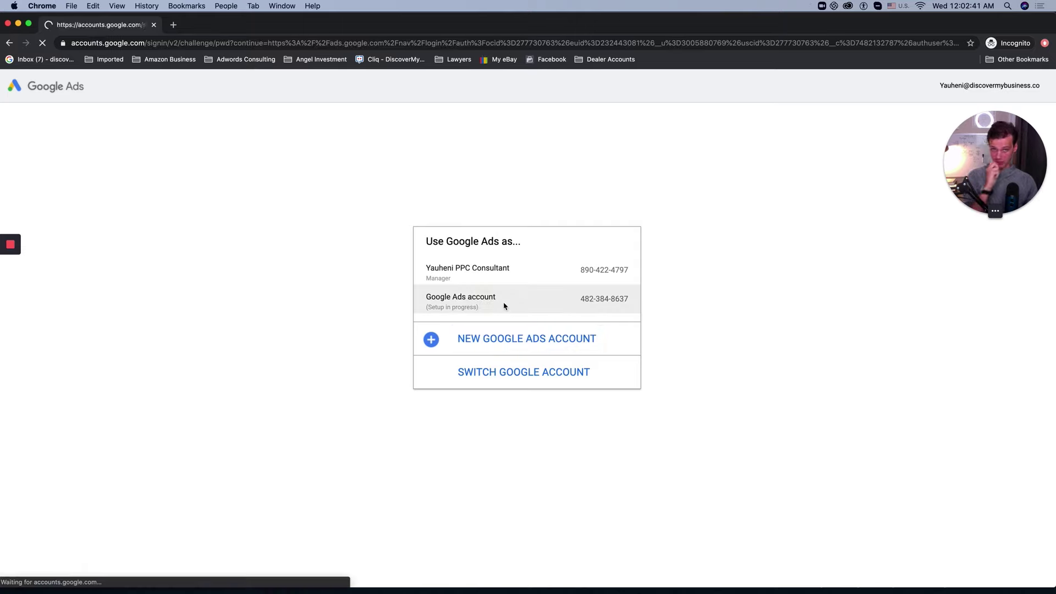
{"action": "left_click", "coordinate": [478, 323]}
{"action": "left_click", "coordinate": [484, 339]}
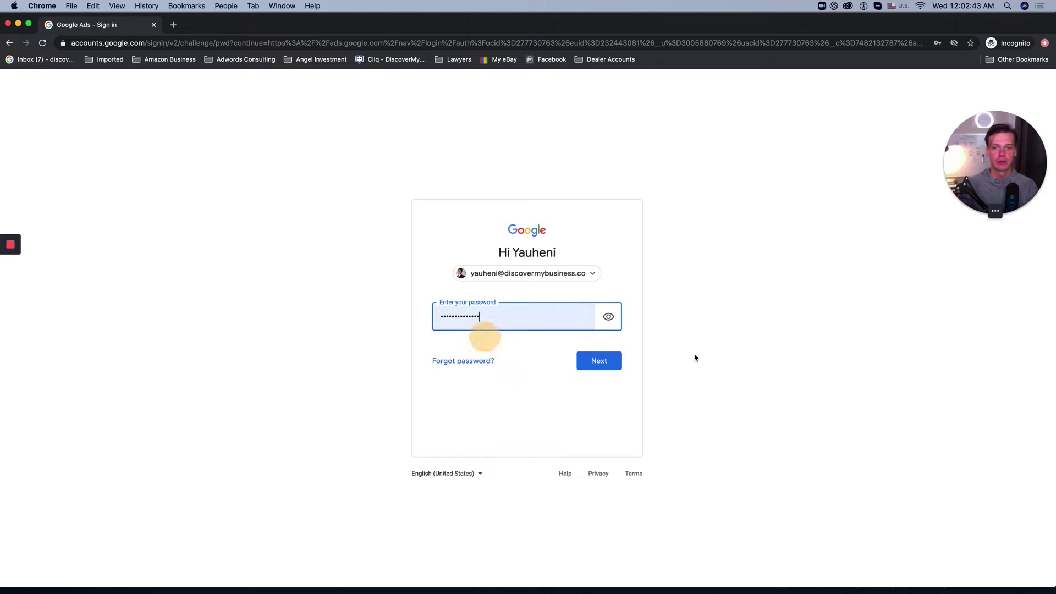
{"action": "left_click", "coordinate": [524, 317]}
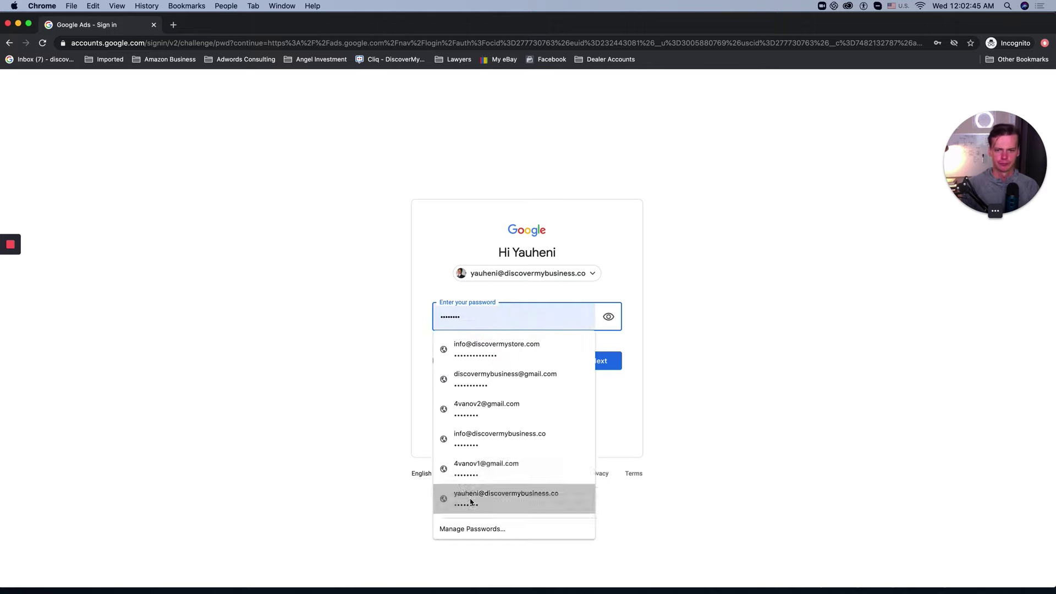
{"action": "left_click", "coordinate": [465, 500]}
{"action": "left_click", "coordinate": [597, 359]}
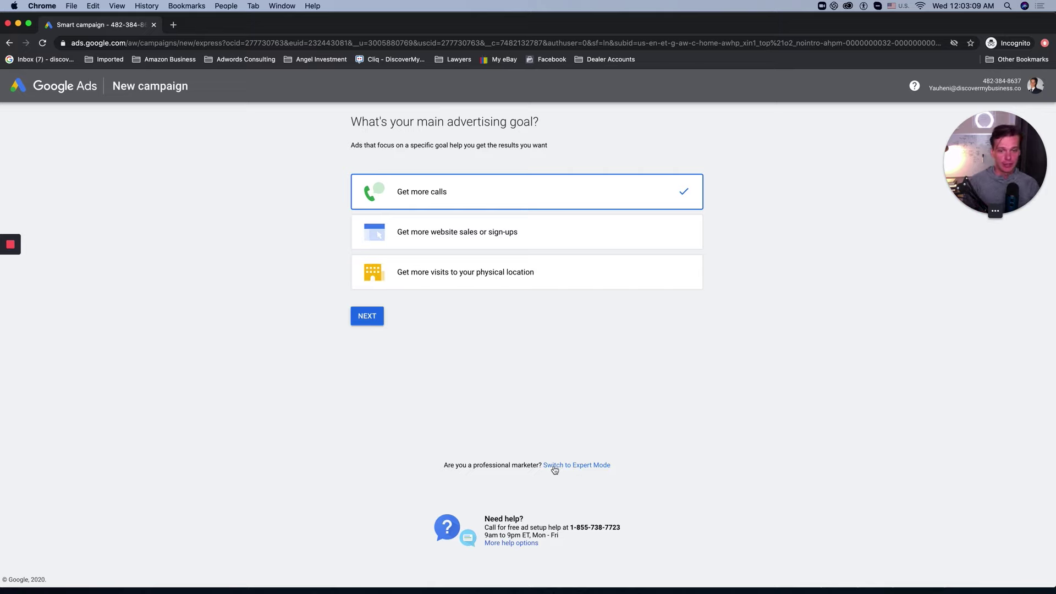
Step: Leave the simplified setup by switching to Expert Mode
{"action": "left_click", "coordinate": [582, 467]}
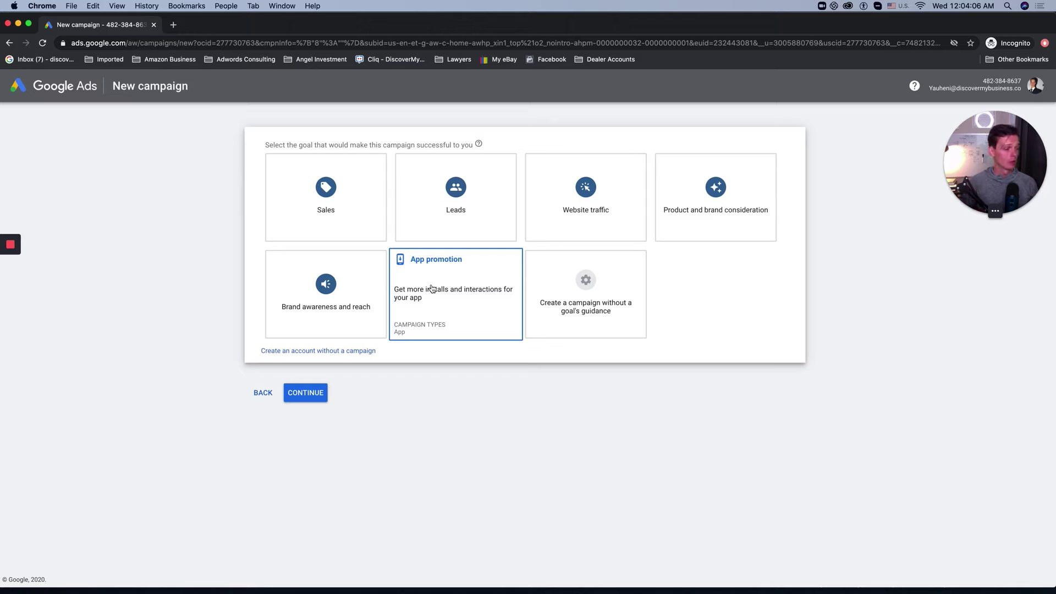
Step: Build a campaign without guidance, using the Leads goal, Search type and Website visits result
{"action": "left_click", "coordinate": [569, 302]}
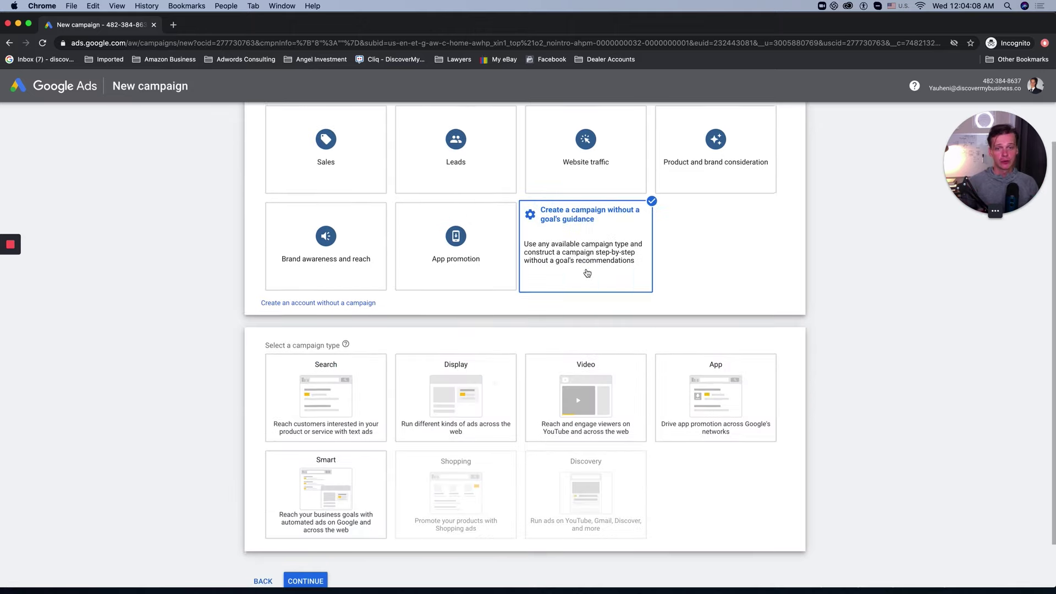
{"action": "scroll", "coordinate": [635, 396], "scroll_direction": "up", "scroll_amount": 2}
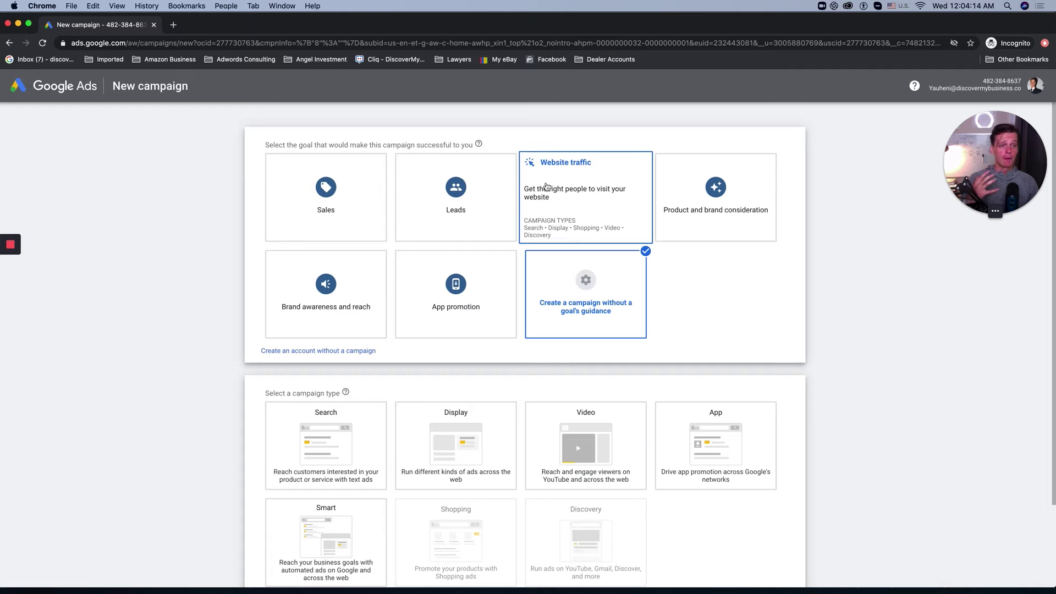
{"action": "left_click", "coordinate": [476, 186]}
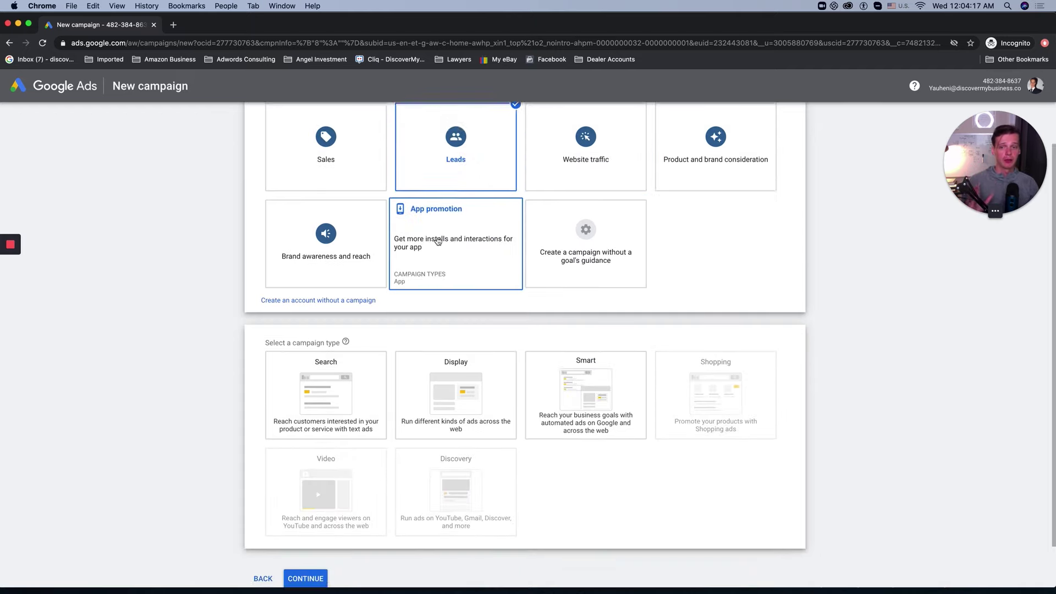
{"action": "left_click", "coordinate": [318, 348]}
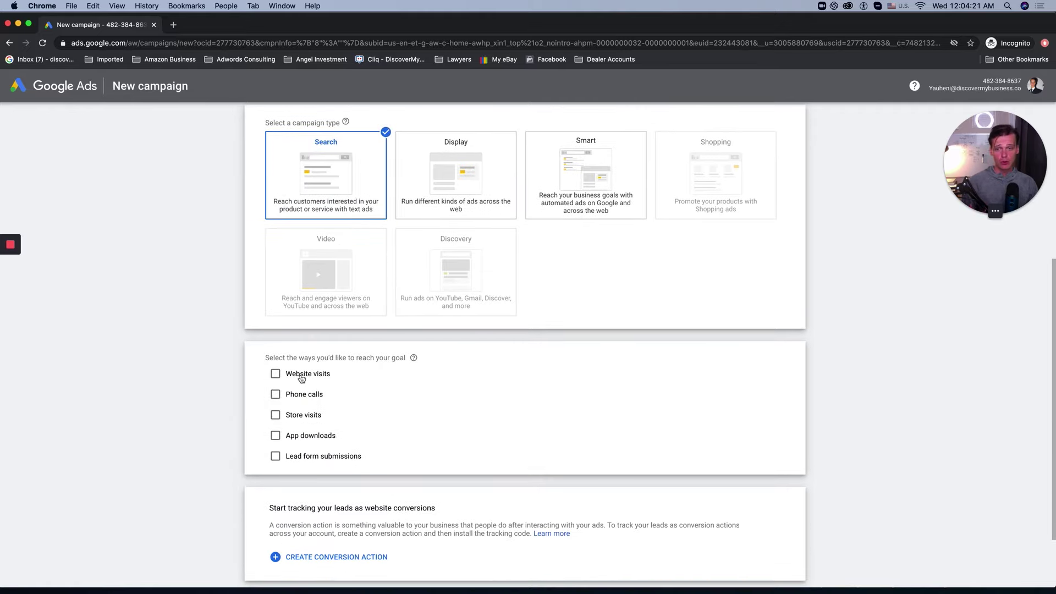
{"action": "left_click", "coordinate": [302, 377]}
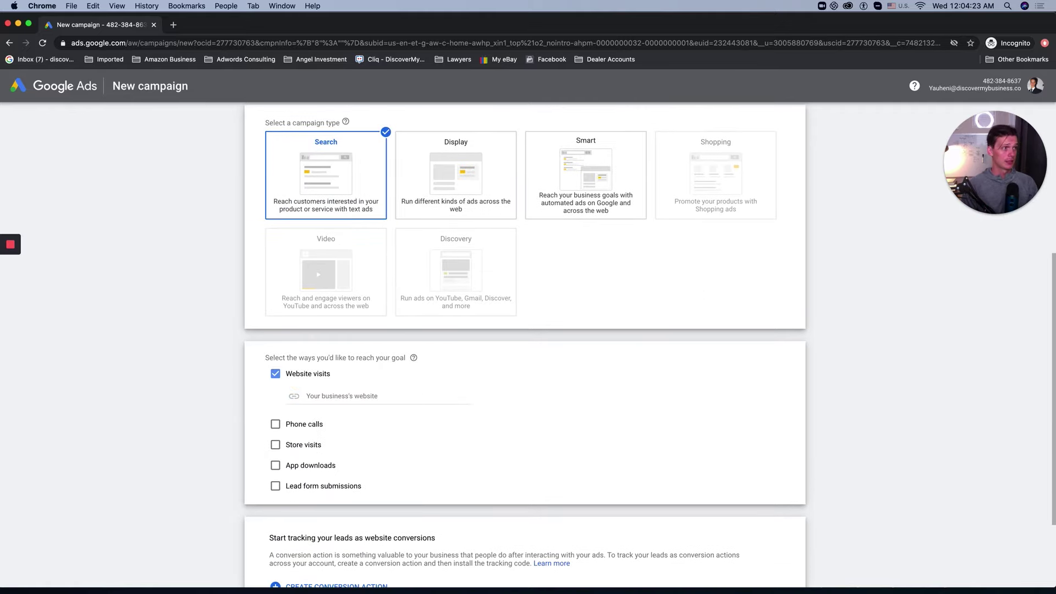
Step: Enter the business homepage as the website address and continue to campaign settings
{"action": "left_click", "coordinate": [327, 396]}
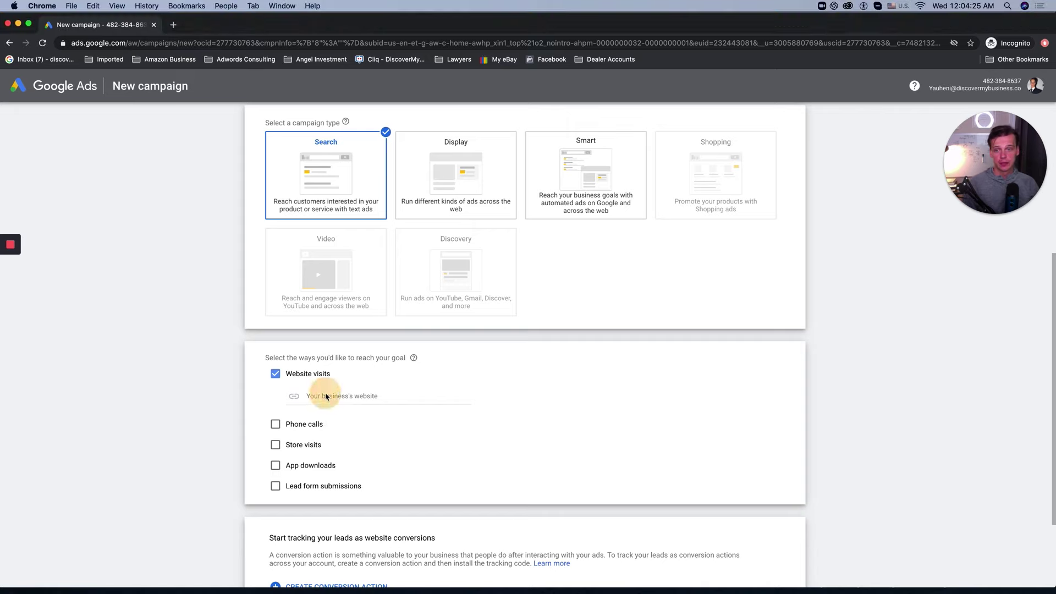
{"action": "key", "text": "super+v"}
{"action": "key", "text": "alt+BackSpace"}
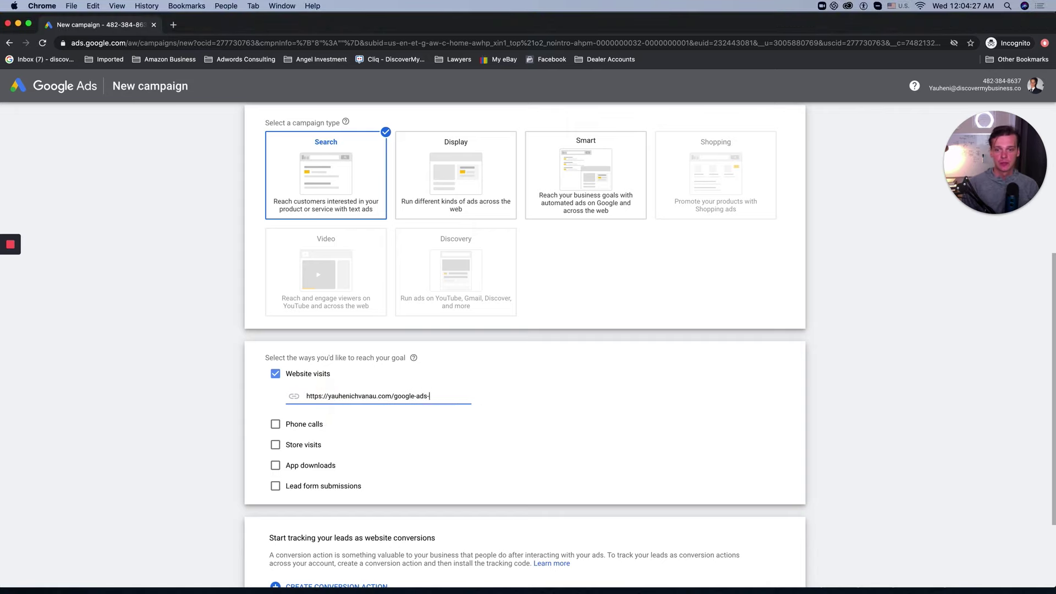
{"action": "key", "text": "BackSpace"}
{"action": "key", "text": "BackSpace"}
{"action": "key", "text": "BackSpace"}
{"action": "key", "text": "BackSpace"}
{"action": "key", "text": "alt+BackSpace"}
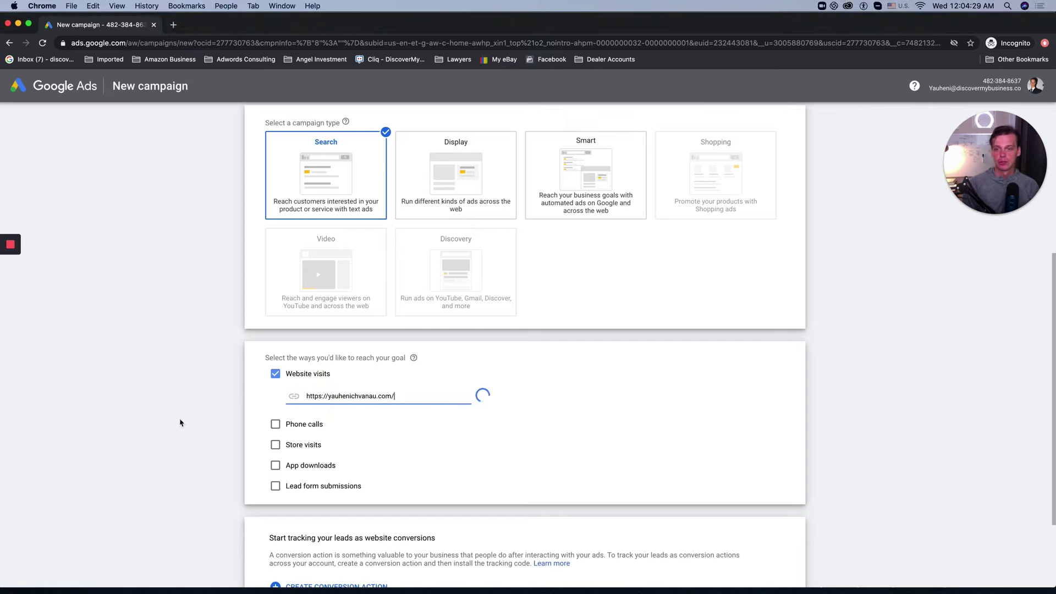
{"action": "left_click", "coordinate": [181, 423]}
{"action": "scroll", "coordinate": [212, 440], "scroll_direction": "down", "scroll_amount": 3}
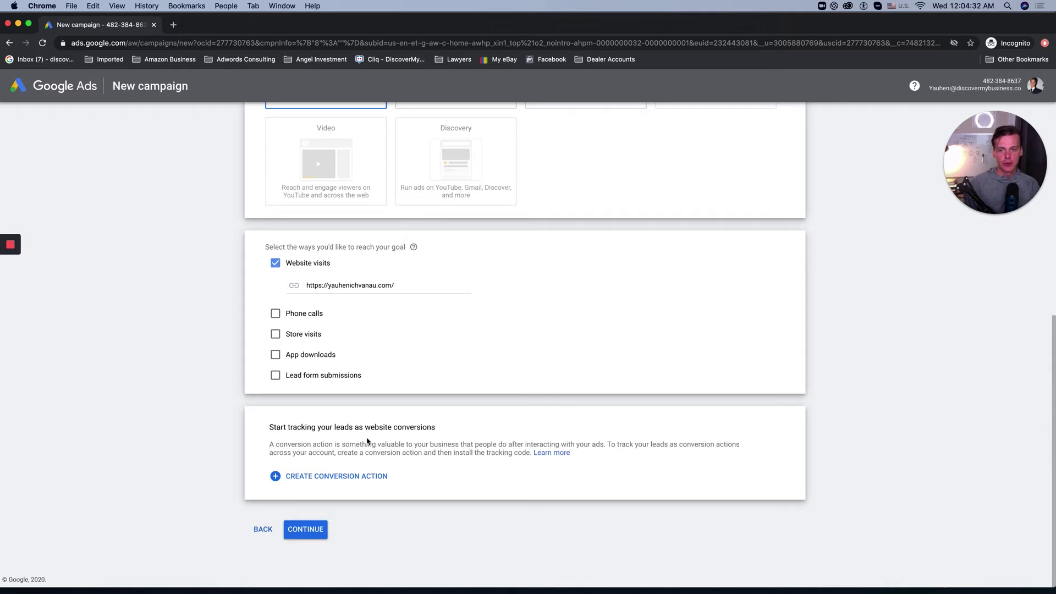
{"action": "left_click", "coordinate": [317, 531]}
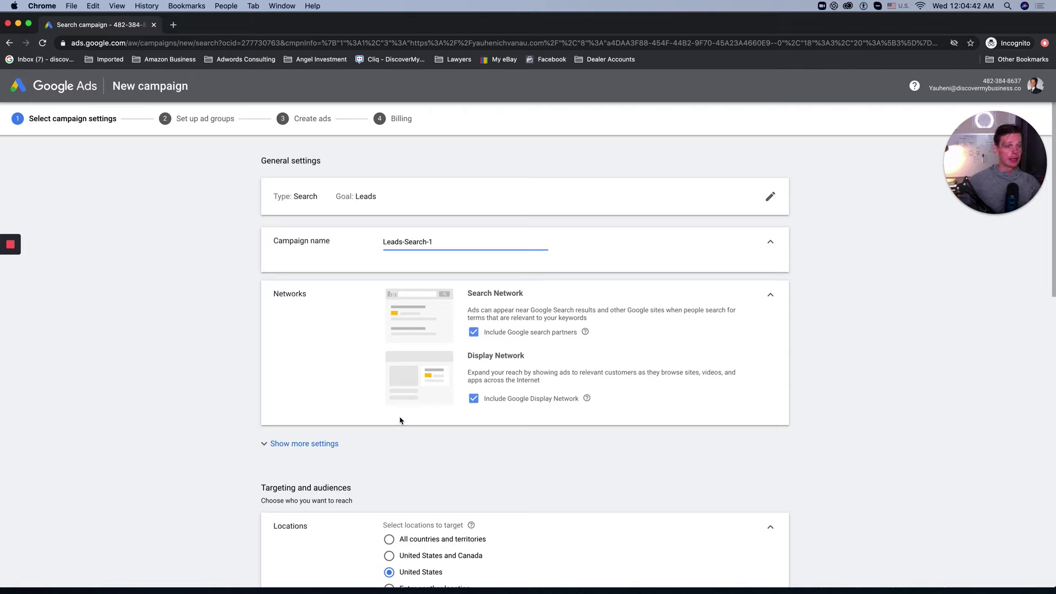
Step: Rename the campaign to the advertiser's name plus '- Search' and exclude the Google Display Network
{"action": "triple_click", "coordinate": [410, 241]}
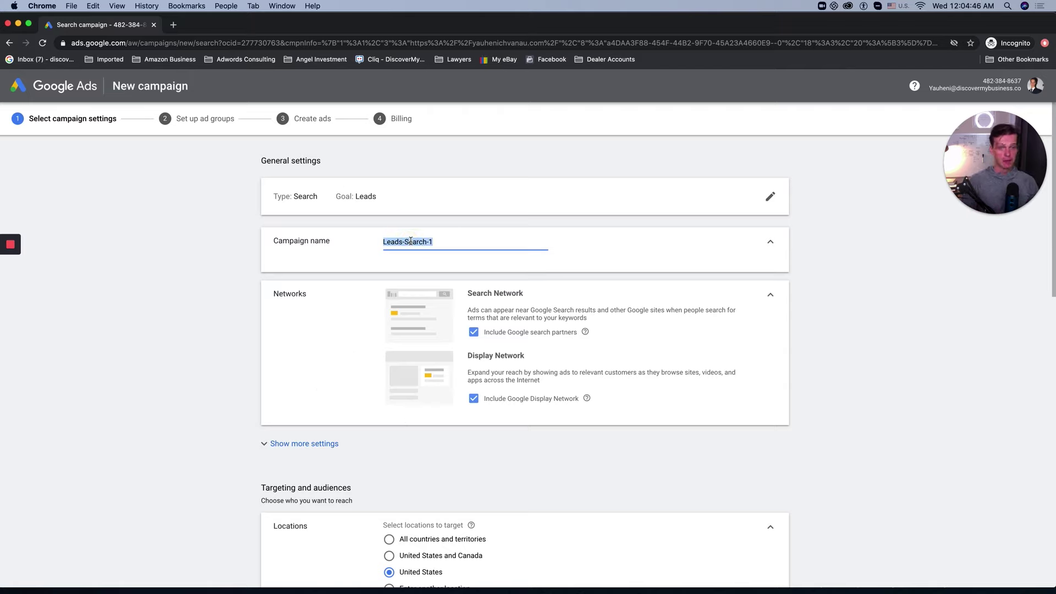
{"action": "type", "text": "Y"}
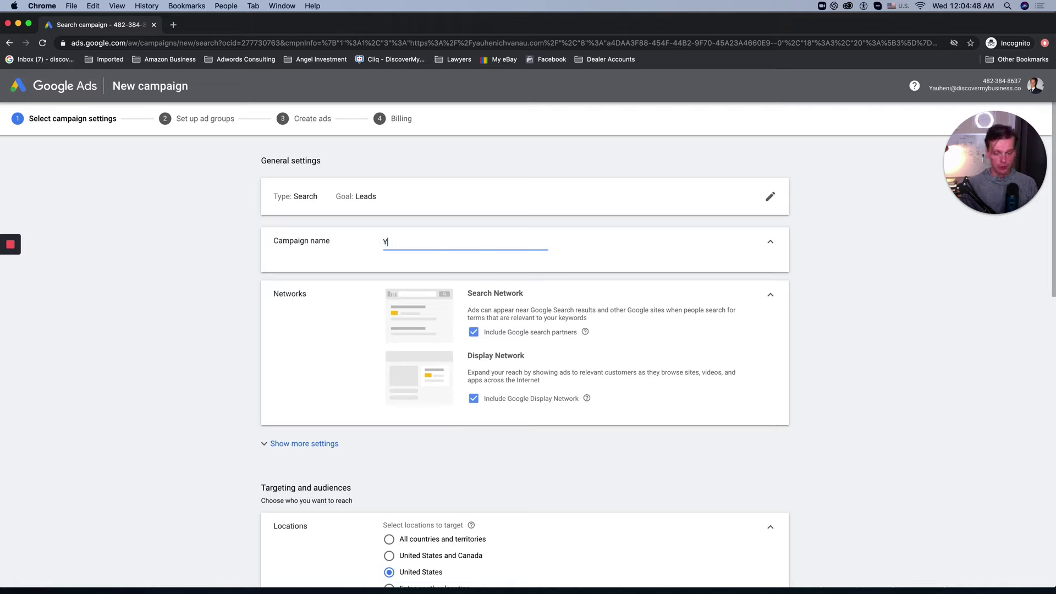
{"action": "type", "text": "auheniChvanau -"}
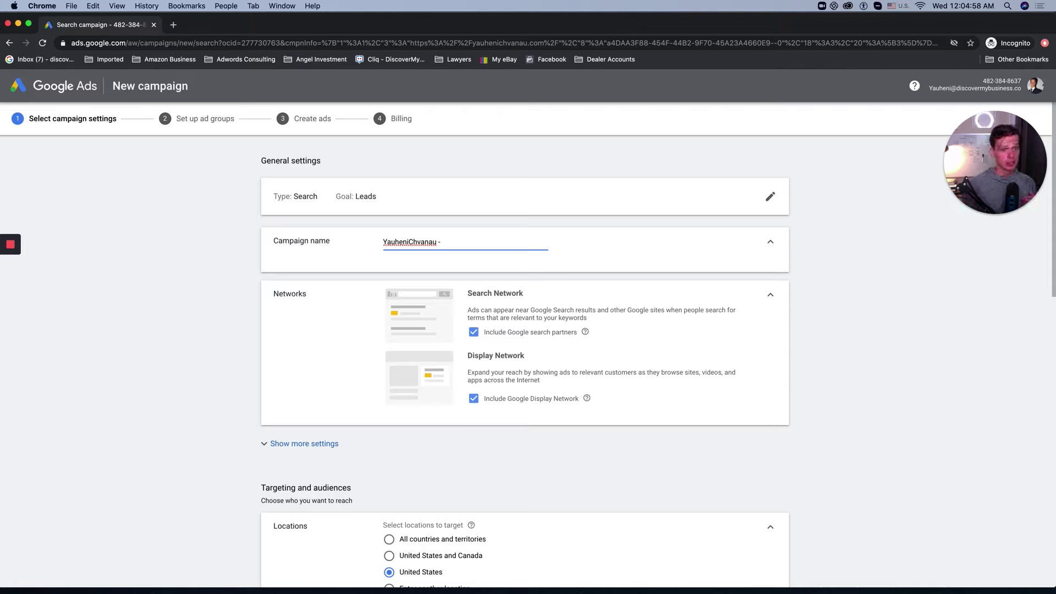
{"action": "type", "text": "Search -"}
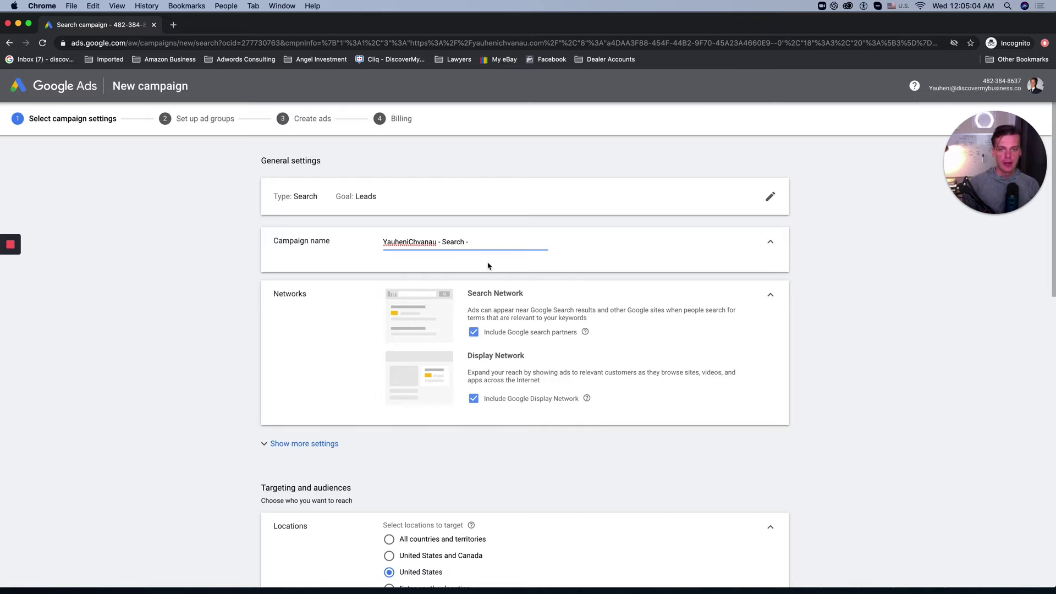
{"action": "key", "text": "BackSpace"}
{"action": "key", "text": "BackSpace"}
{"action": "key", "text": "BackSpace"}
{"action": "left_click", "coordinate": [514, 399]}
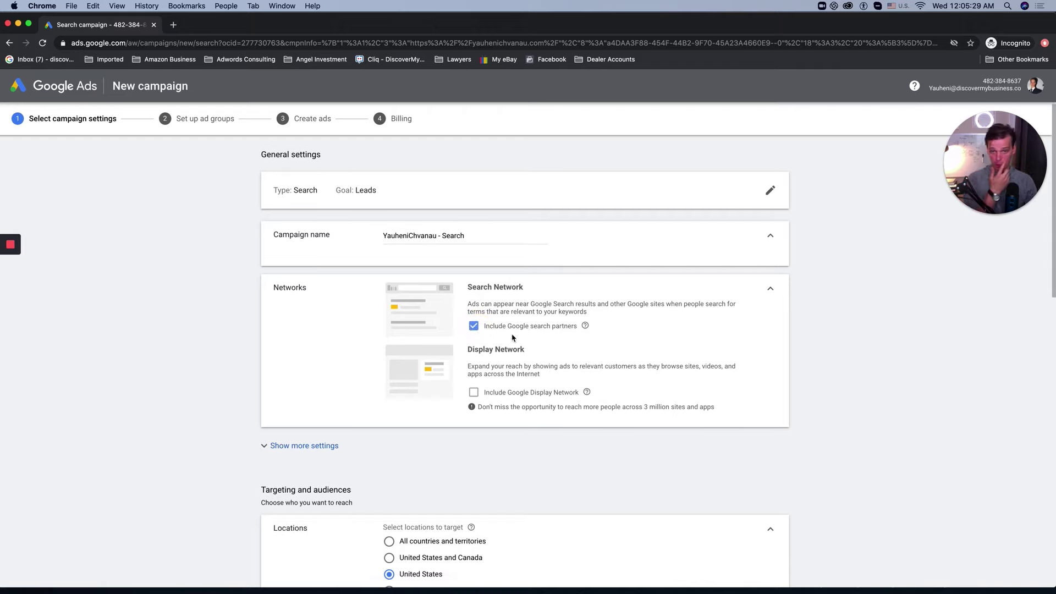
Step: Expand the additional campaign settings and scroll down to Locations and Languages
{"action": "scroll", "coordinate": [511, 337], "scroll_direction": "down", "scroll_amount": 3}
{"action": "left_click", "coordinate": [294, 290]}
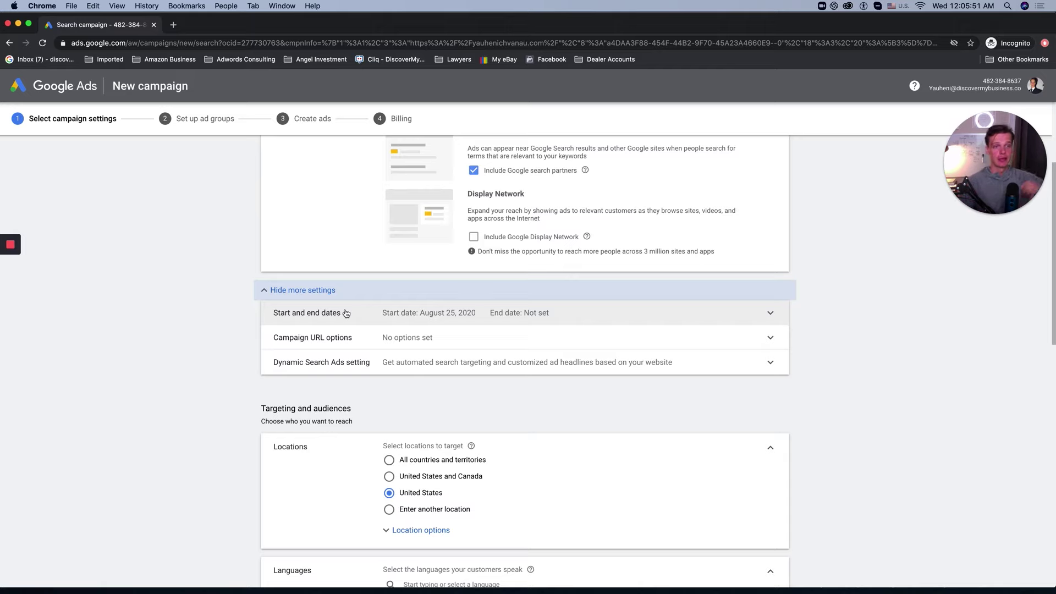
{"action": "scroll", "coordinate": [348, 360], "scroll_direction": "down", "scroll_amount": 1}
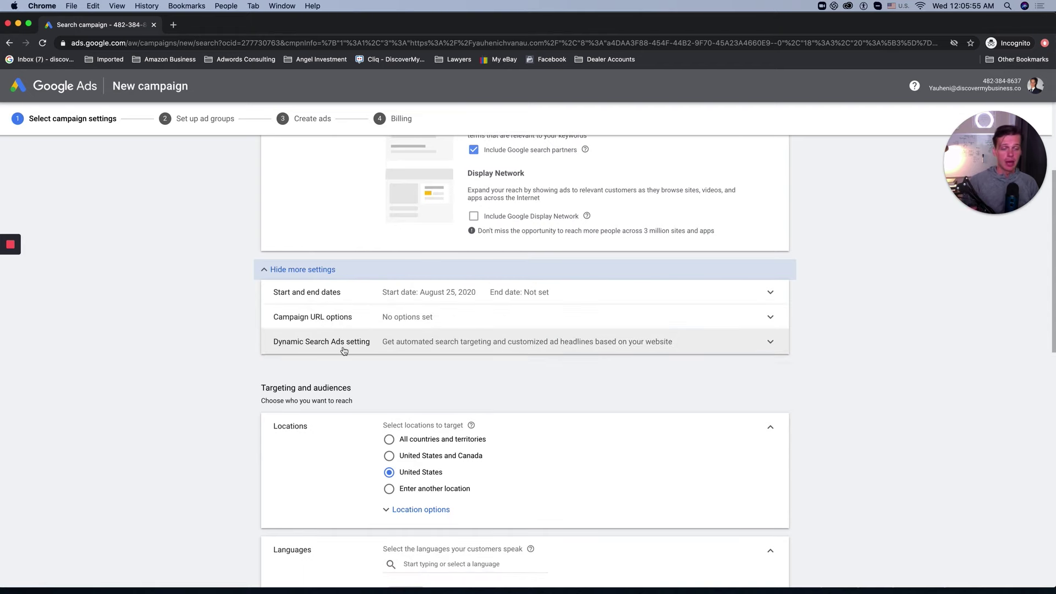
{"action": "scroll", "coordinate": [507, 361], "scroll_direction": "down", "scroll_amount": 5}
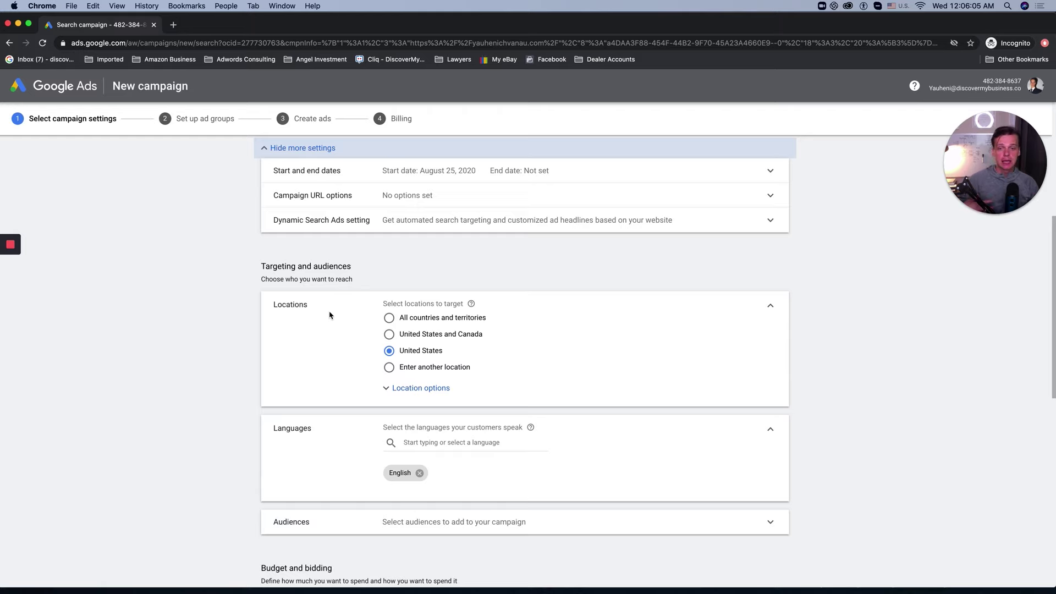
Step: Target the campaign at the United States only instead of United States and Canada
{"action": "left_click", "coordinate": [389, 333]}
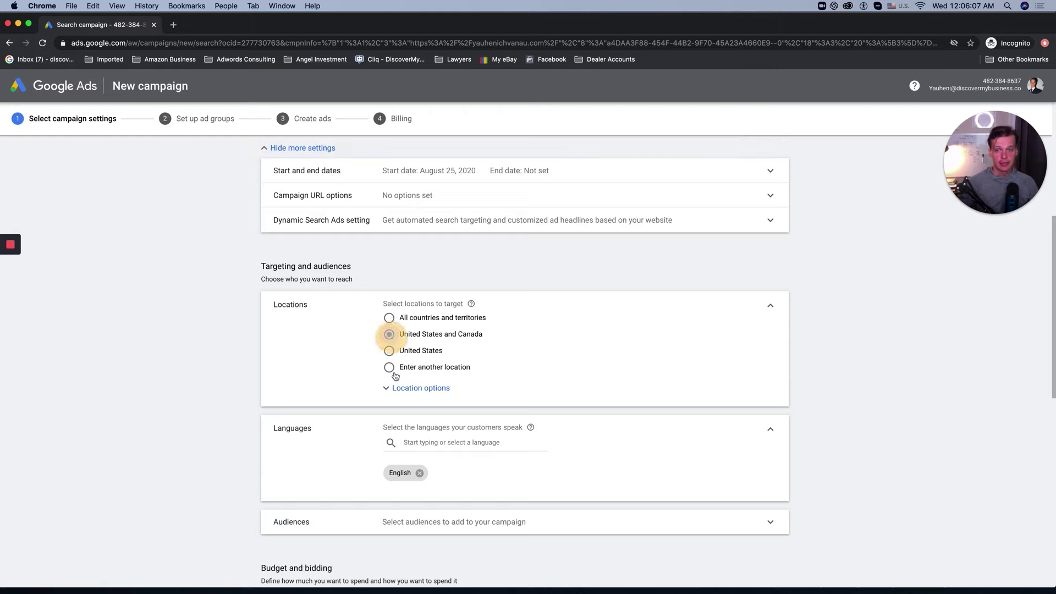
{"action": "scroll", "coordinate": [390, 385], "scroll_direction": "down", "scroll_amount": 1}
{"action": "left_click", "coordinate": [390, 327]}
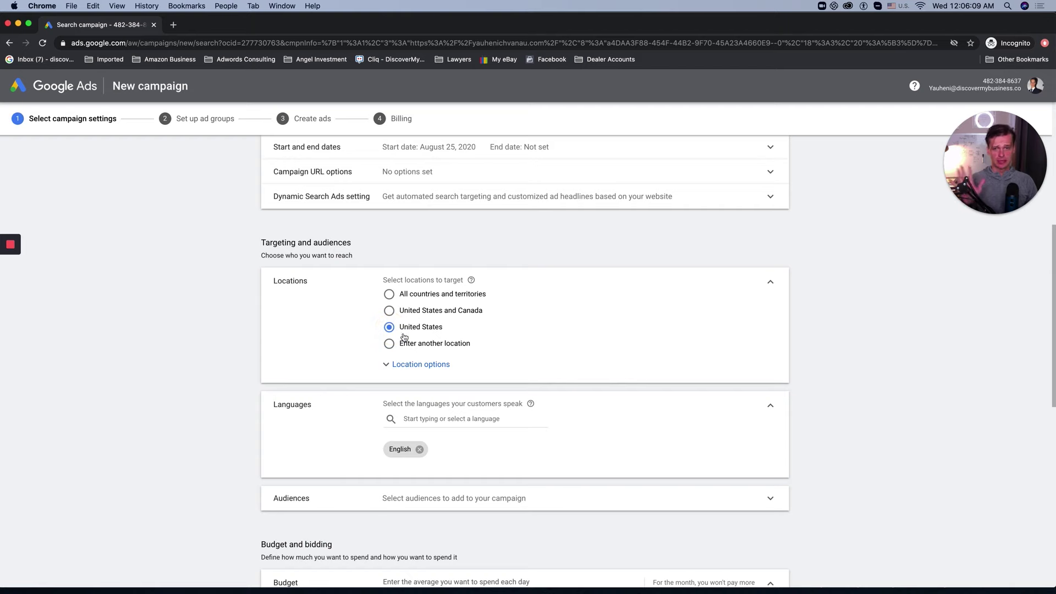
Step: Review the location options, keeping the recommended presence-or-interest targeting
{"action": "scroll", "coordinate": [405, 339], "scroll_direction": "down", "scroll_amount": 2}
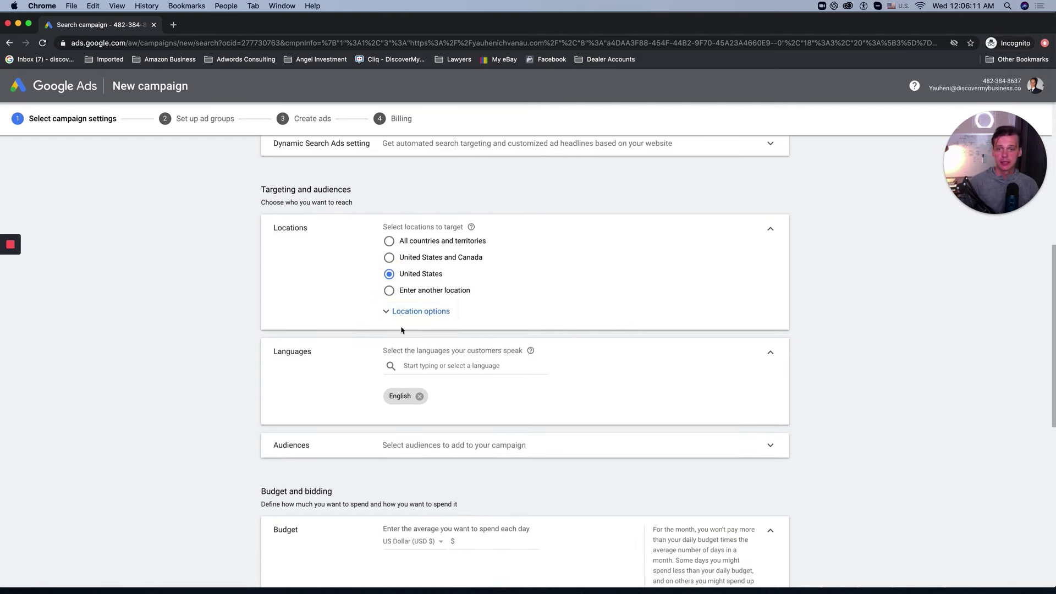
{"action": "left_click", "coordinate": [401, 321]}
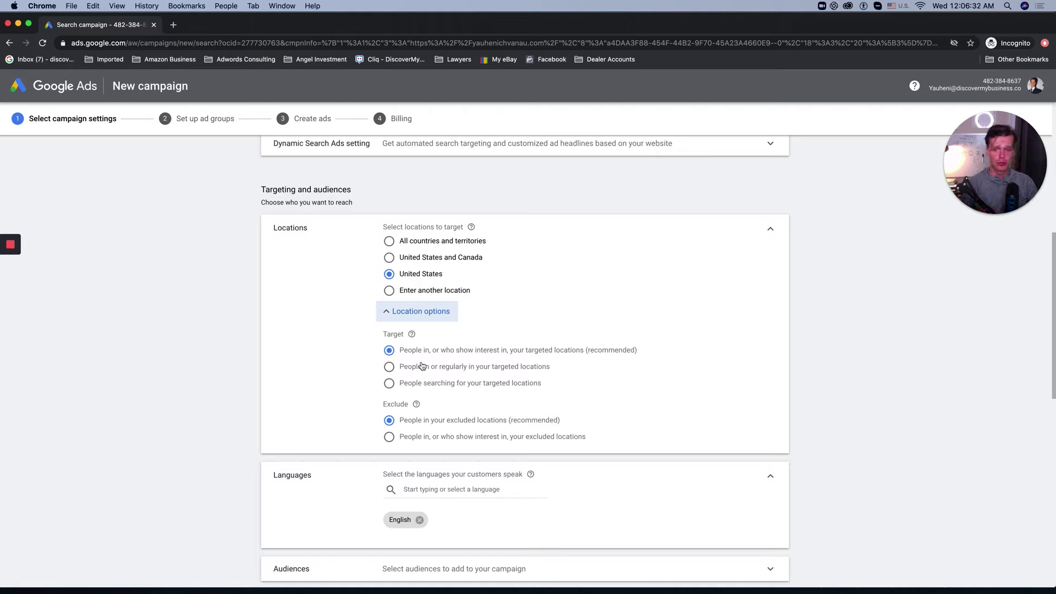
{"action": "left_click", "coordinate": [454, 374]}
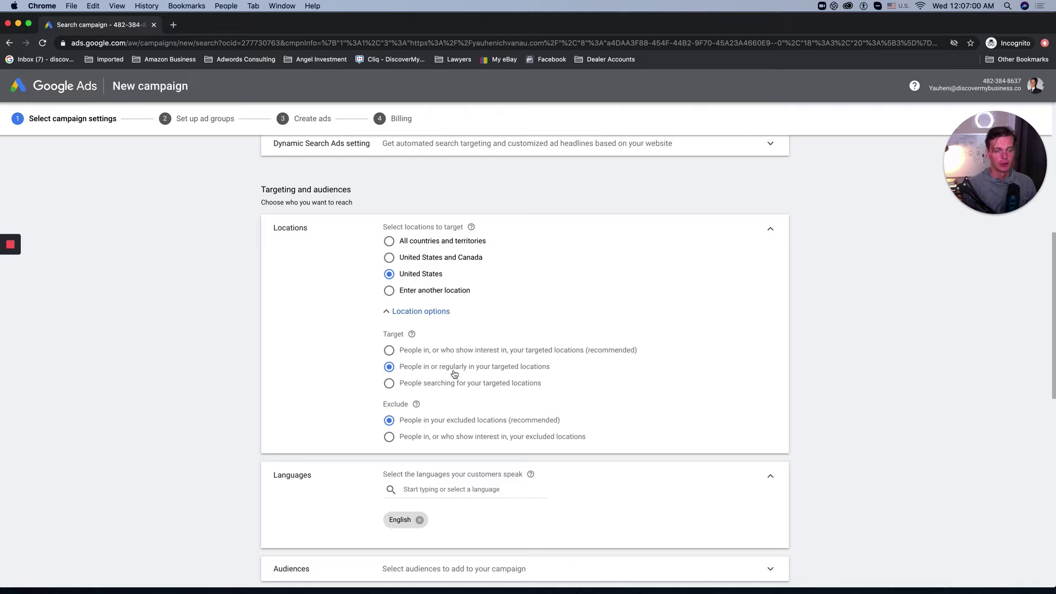
{"action": "left_click", "coordinate": [411, 353]}
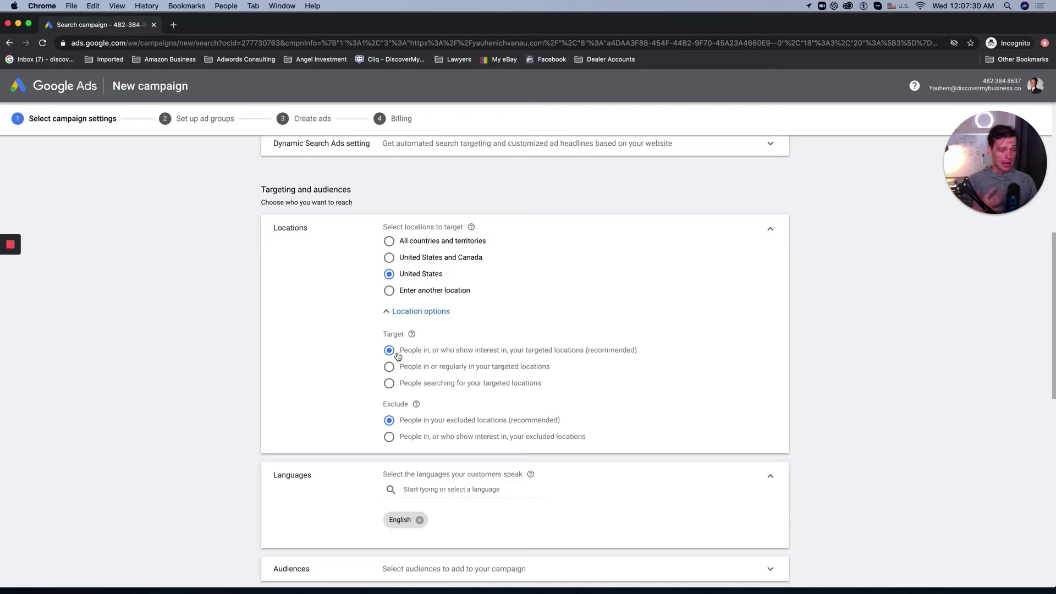
{"action": "left_click_drag", "start_coordinate": [399, 357], "coordinate": [647, 353]}
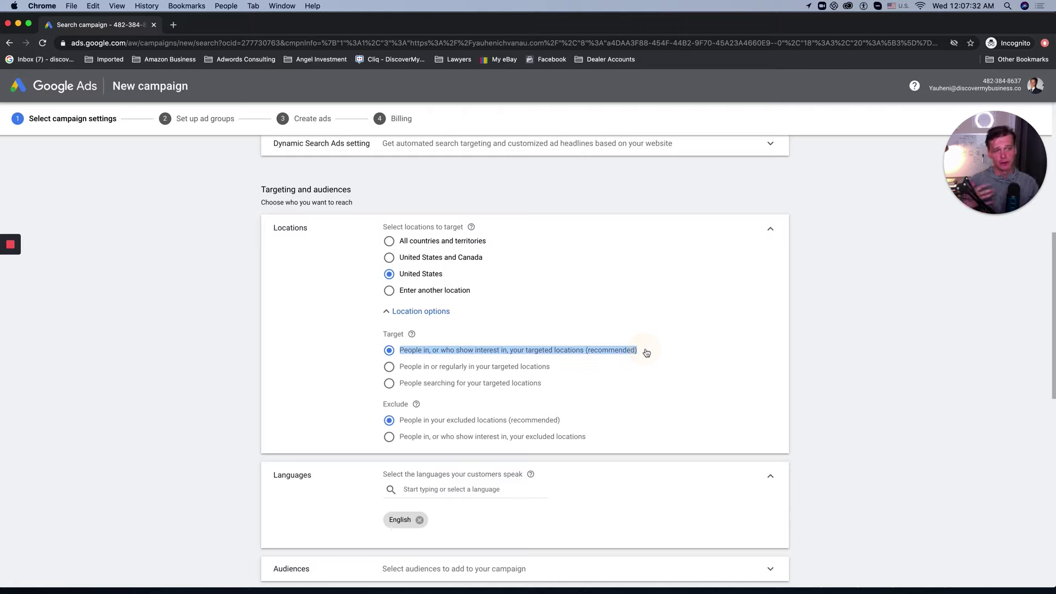
{"action": "left_click", "coordinate": [468, 378]}
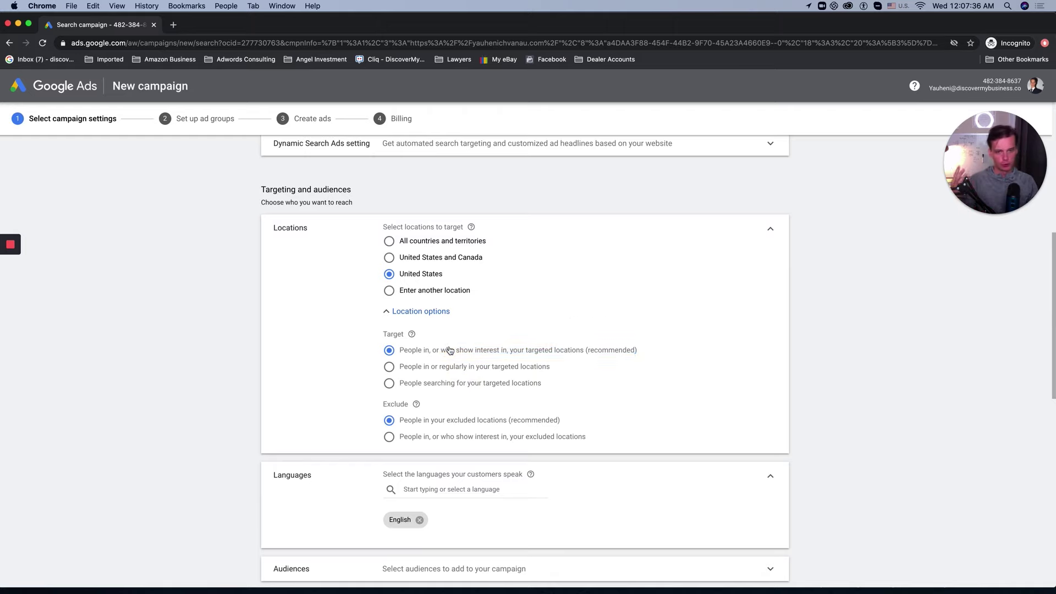
{"action": "scroll", "coordinate": [446, 366], "scroll_direction": "down", "scroll_amount": 2}
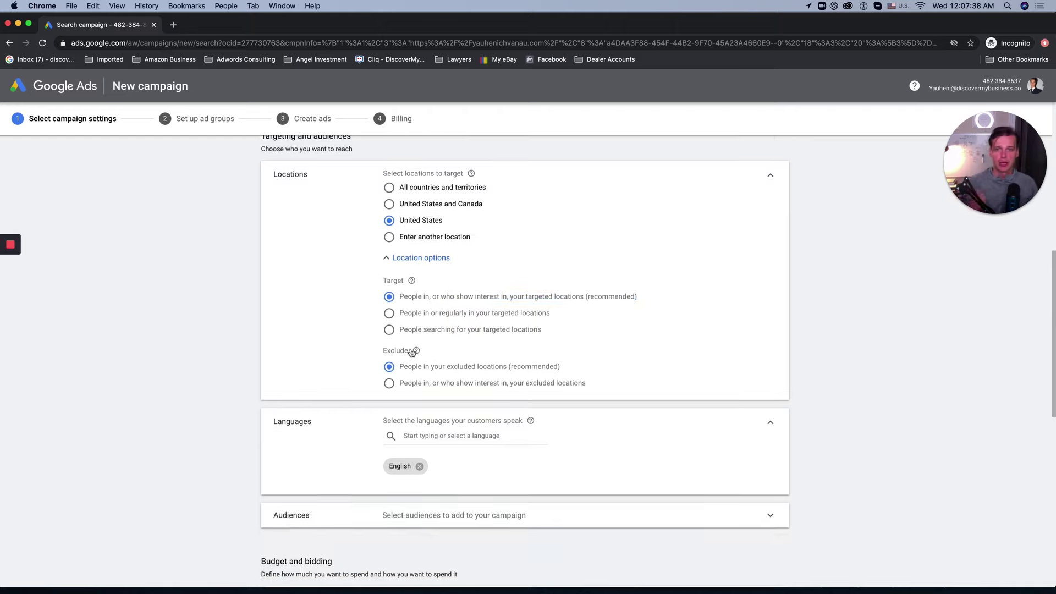
Step: Keep English as the only targeted language and show the language-targeting help tooltip
{"action": "scroll", "coordinate": [434, 370], "scroll_direction": "down", "scroll_amount": 1}
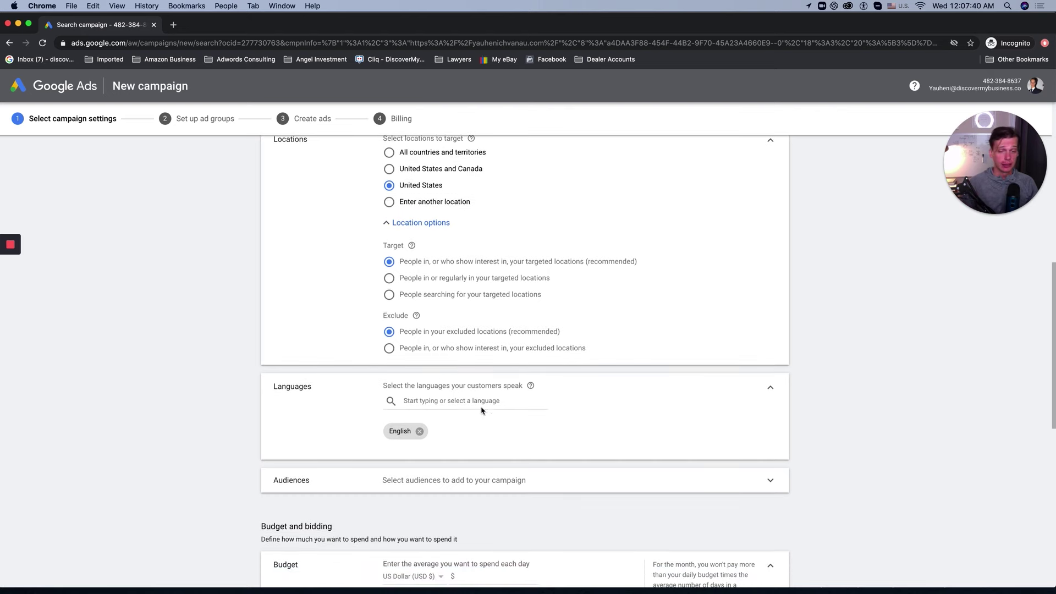
{"action": "scroll", "coordinate": [440, 396], "scroll_direction": "down", "scroll_amount": 2}
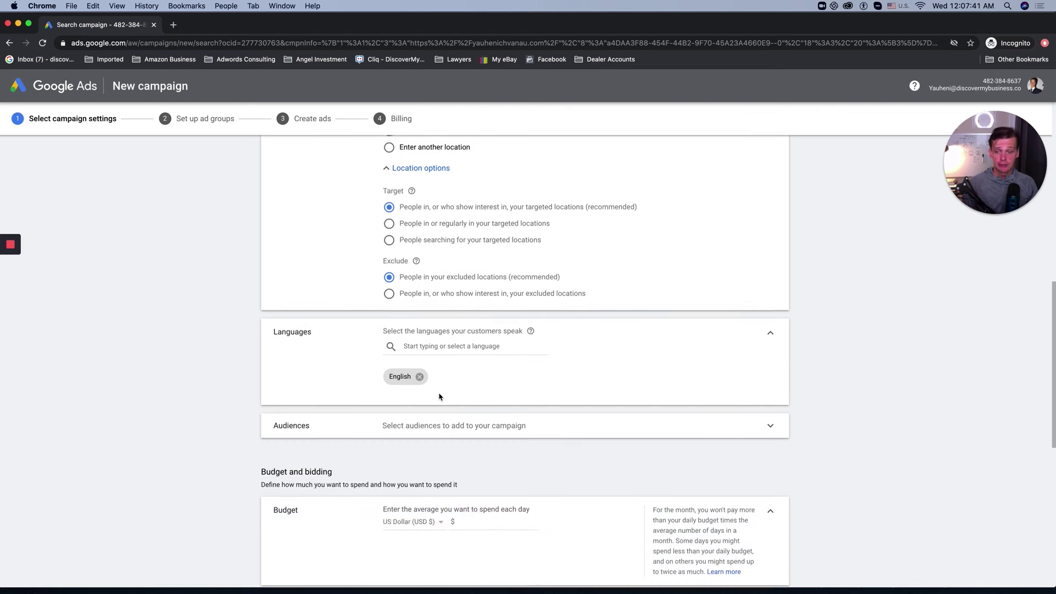
{"action": "left_click", "coordinate": [437, 342]}
{"action": "left_click", "coordinate": [365, 365]}
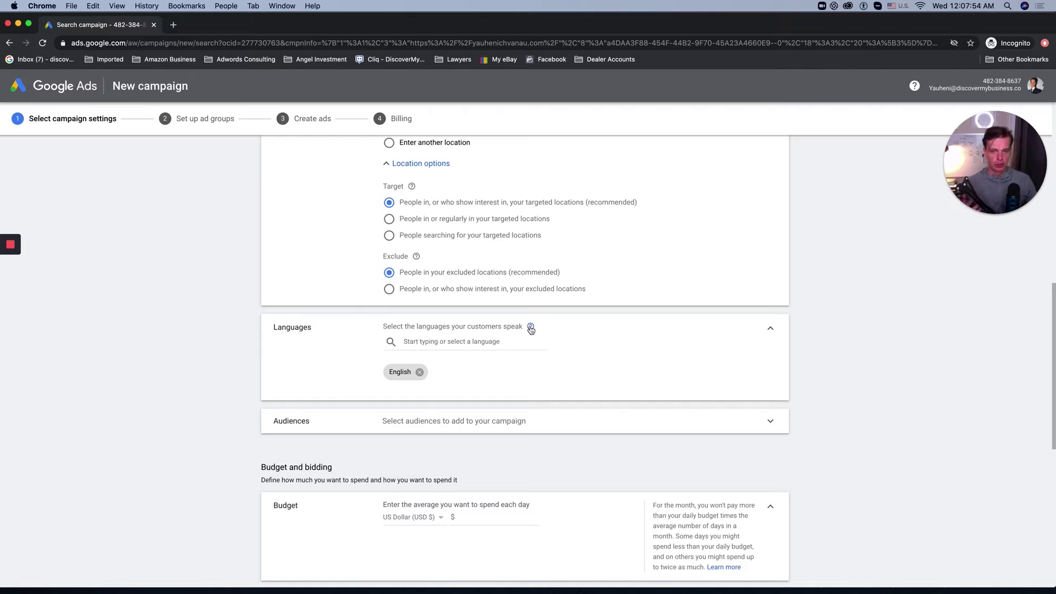
{"action": "mouse_move", "coordinate": [531, 328]}
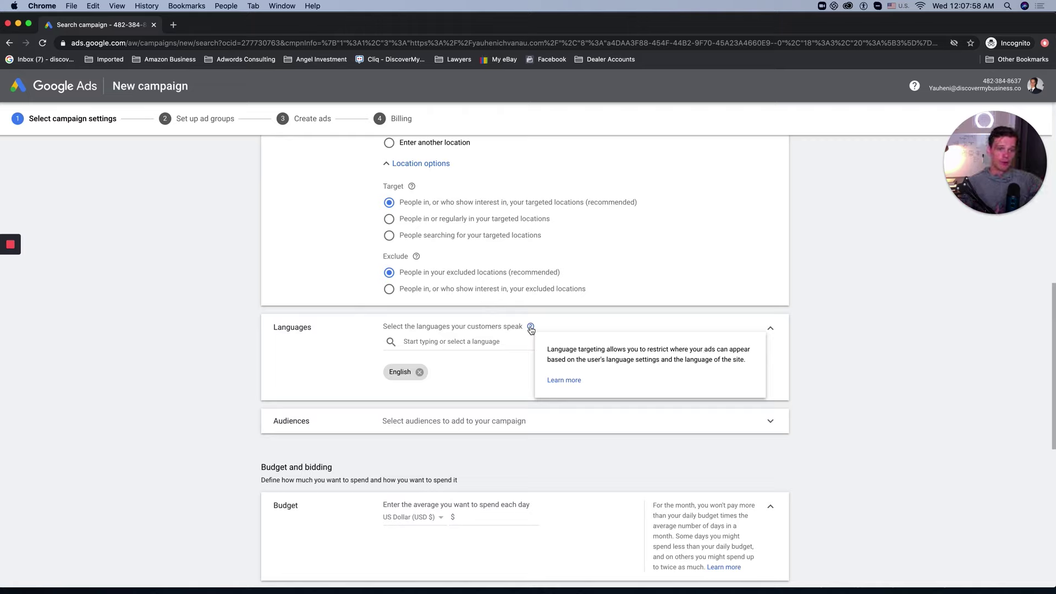
Step: Open the Help article on targeting languages on the Search Network and scroll through it
{"action": "left_click", "coordinate": [569, 380]}
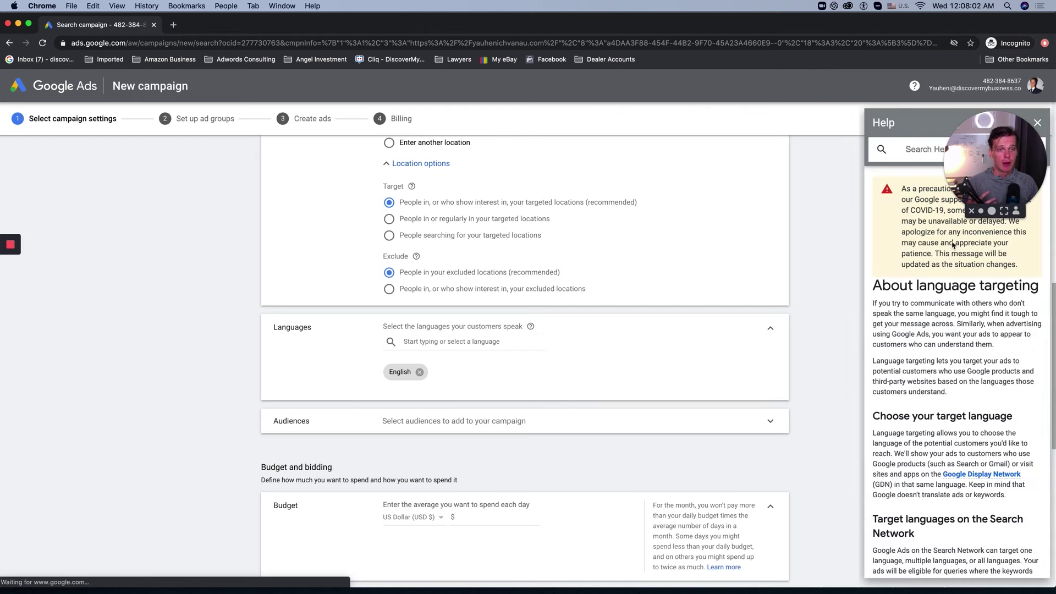
{"action": "scroll", "coordinate": [940, 328], "scroll_direction": "down", "scroll_amount": 5}
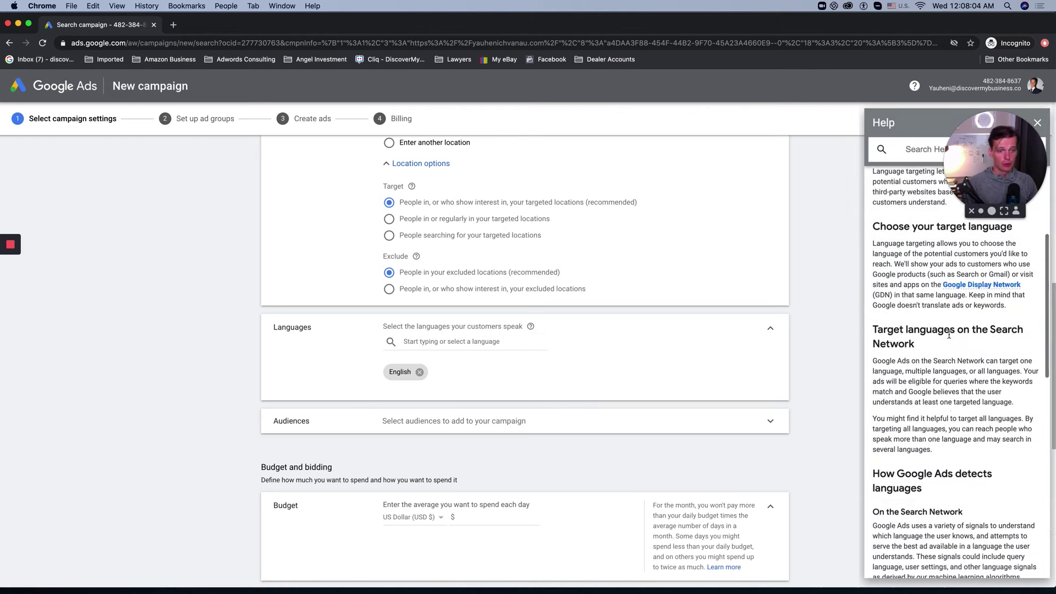
{"action": "scroll", "coordinate": [561, 371], "scroll_direction": "down", "scroll_amount": 1}
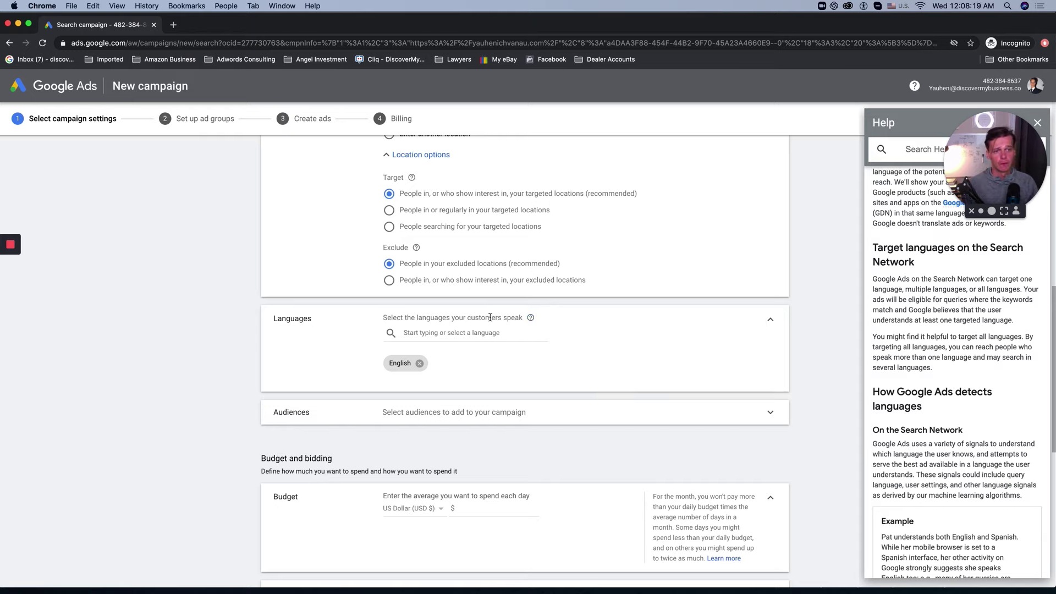
{"action": "left_click", "coordinate": [410, 332]}
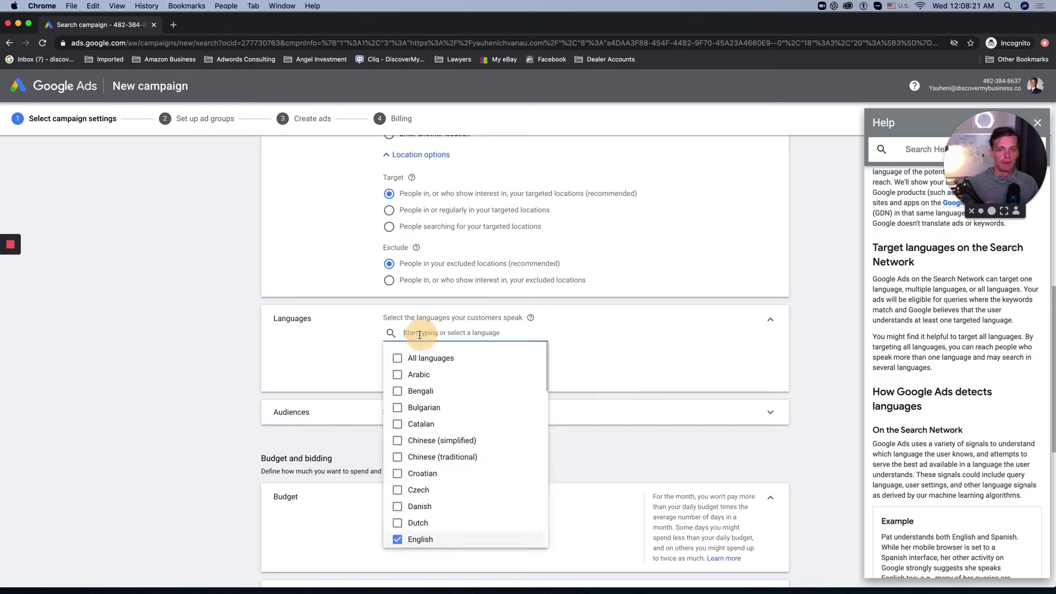
{"action": "left_click", "coordinate": [351, 358]}
{"action": "scroll", "coordinate": [410, 364], "scroll_direction": "down", "scroll_amount": 2}
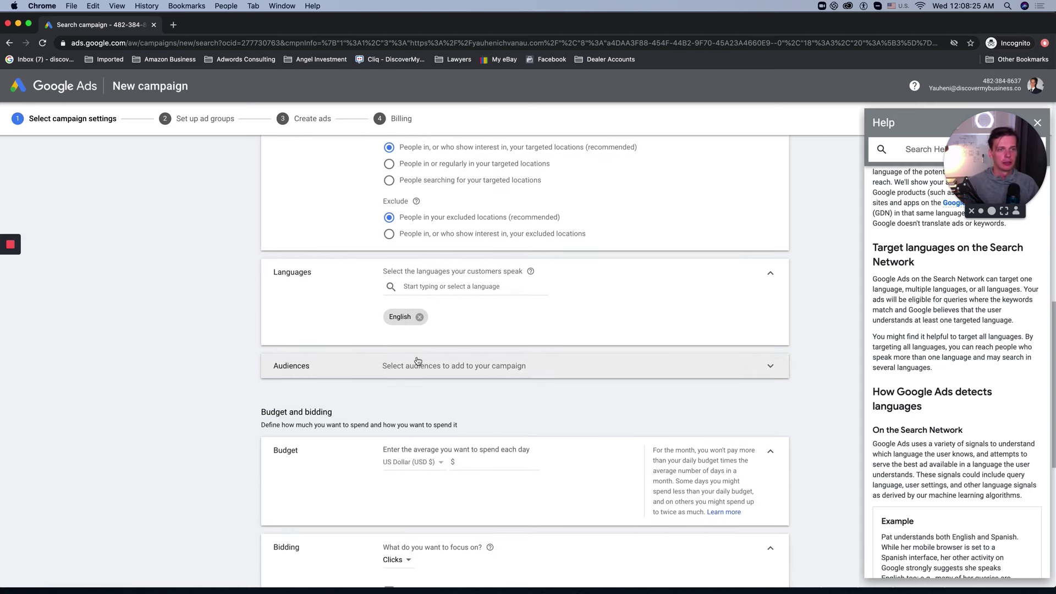
{"action": "left_click", "coordinate": [418, 361]}
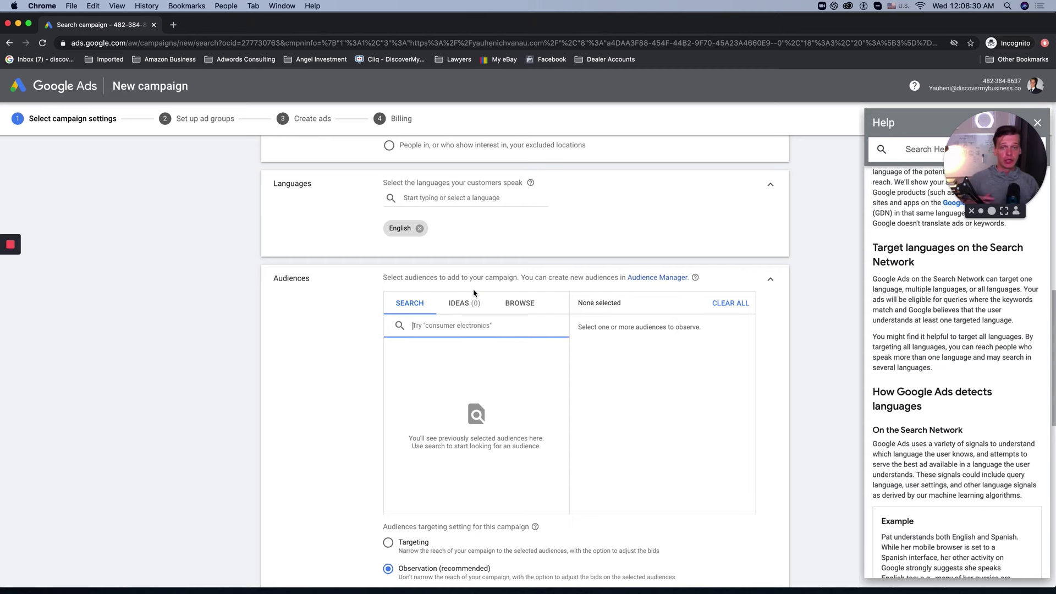
{"action": "left_click", "coordinate": [768, 279]}
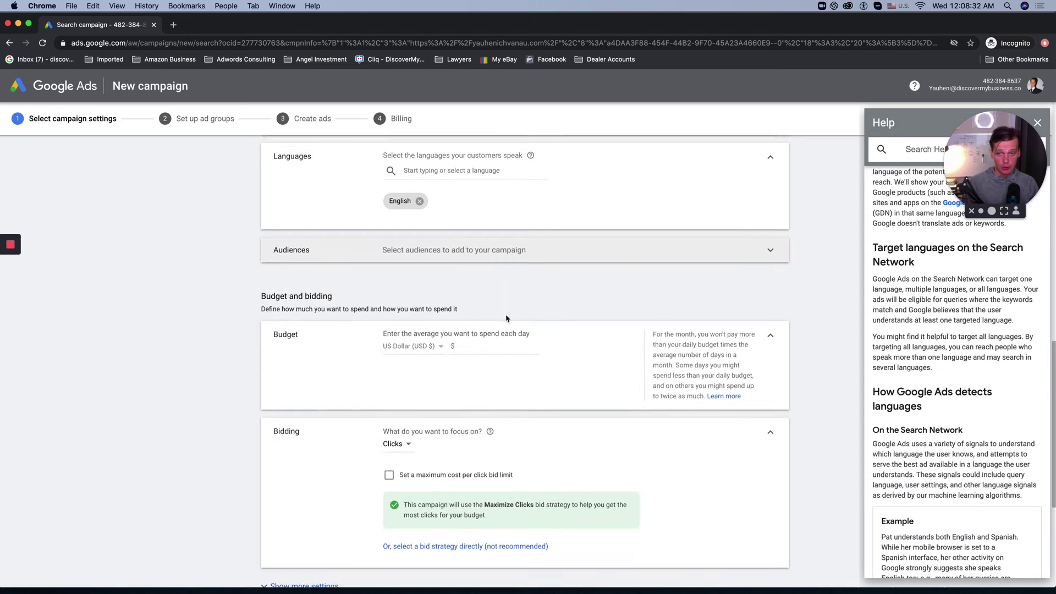
{"action": "left_click", "coordinate": [456, 340]}
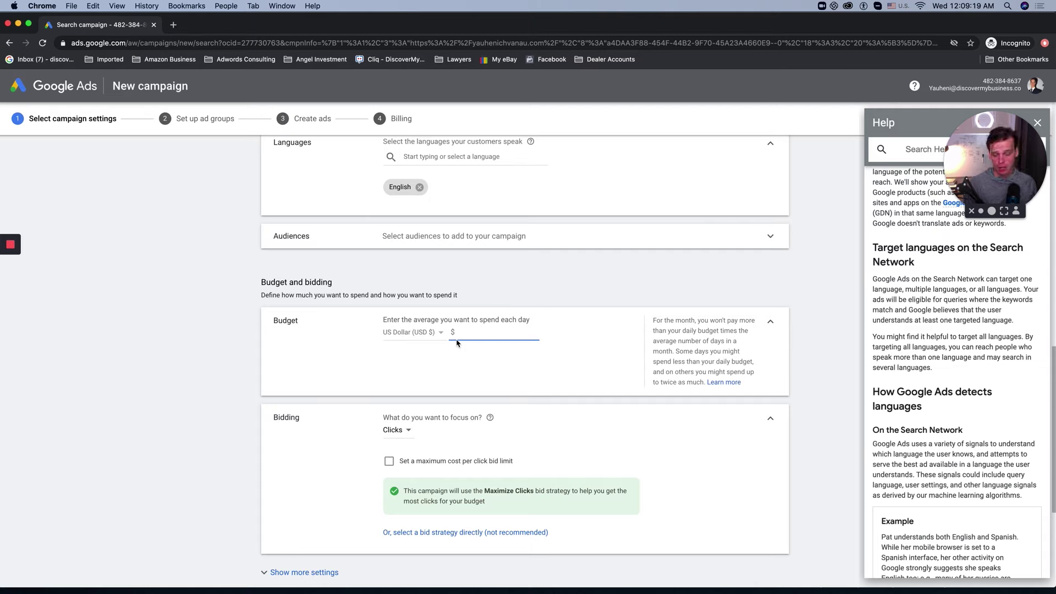
Step: Enter 50.00 USD as the average daily budget, replacing the 35 typed first
{"action": "type", "text": "35"}
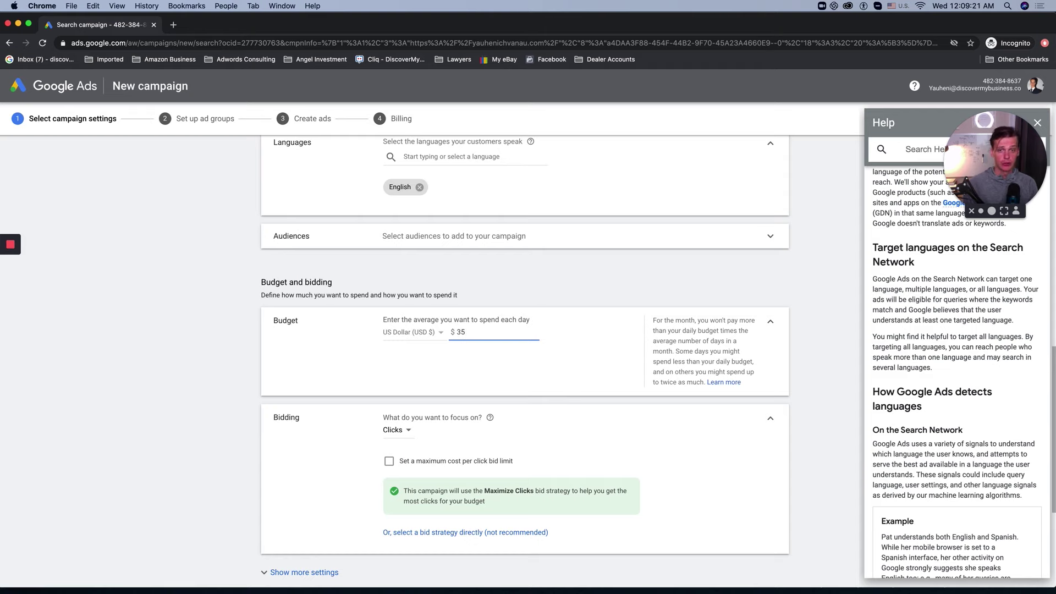
{"action": "key", "text": "BackSpace"}
{"action": "key", "text": "BackSpace"}
{"action": "type", "text": "50"}
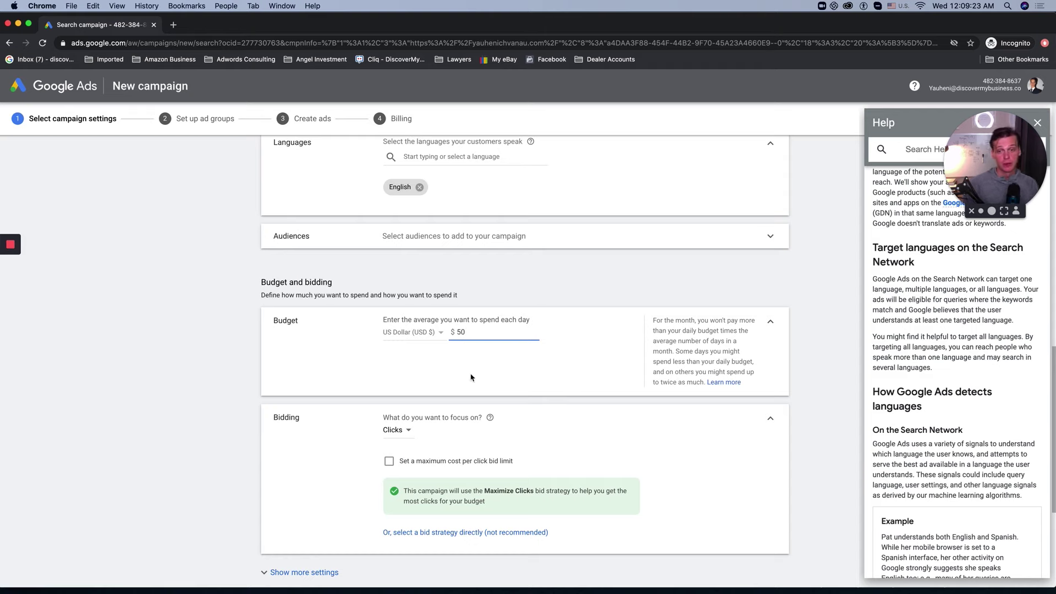
{"action": "left_click", "coordinate": [396, 374]}
{"action": "scroll", "coordinate": [365, 384], "scroll_direction": "down", "scroll_amount": 2}
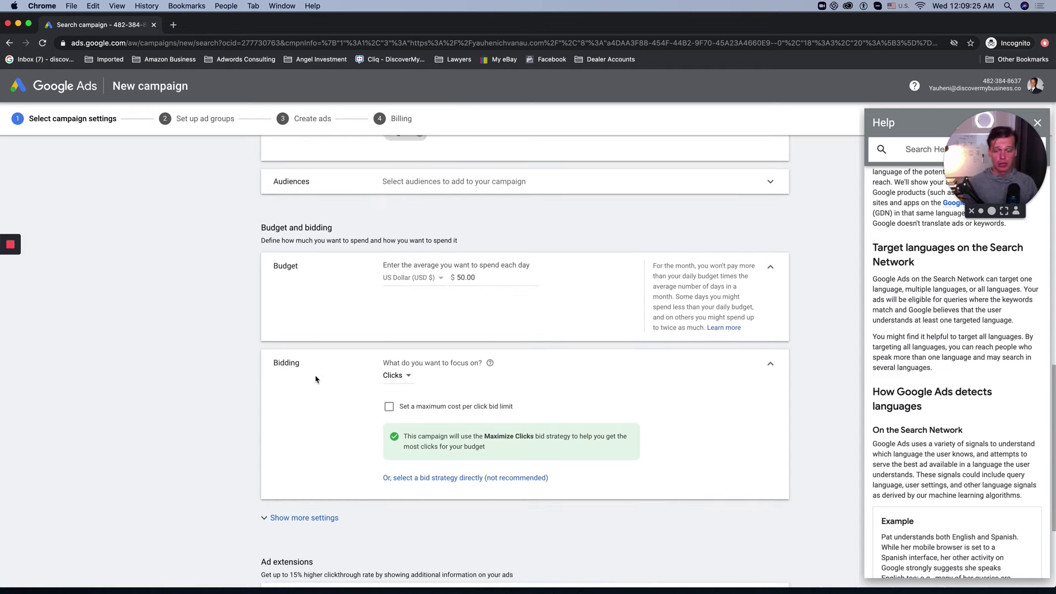
{"action": "scroll", "coordinate": [319, 385], "scroll_direction": "down", "scroll_amount": 1}
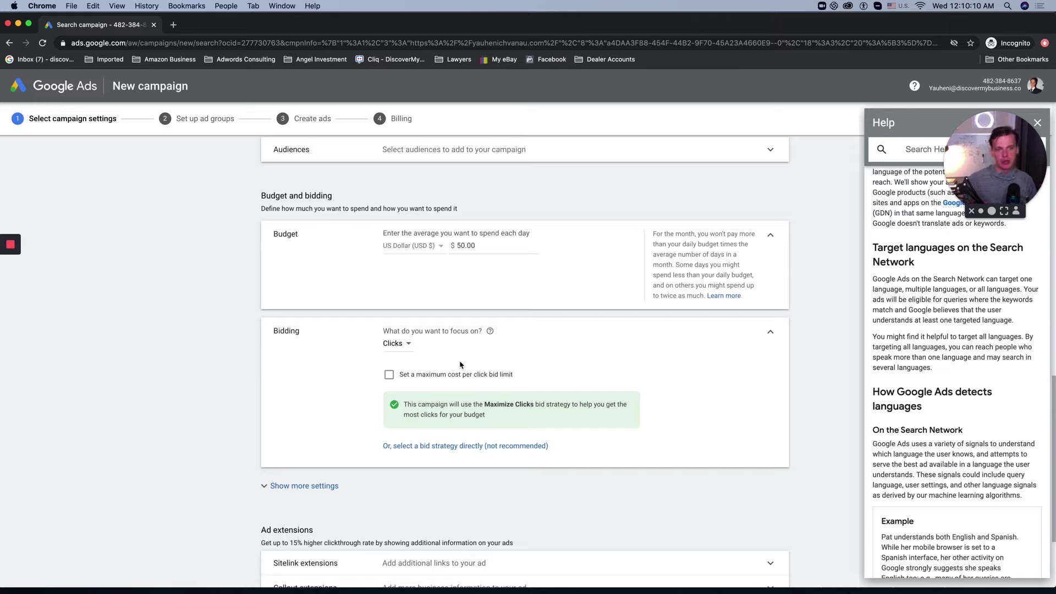
Step: Choose Manual CPC directly as the bid strategy, leaving Enhanced CPC unchecked
{"action": "left_click", "coordinate": [433, 446]}
{"action": "left_click", "coordinate": [426, 372]}
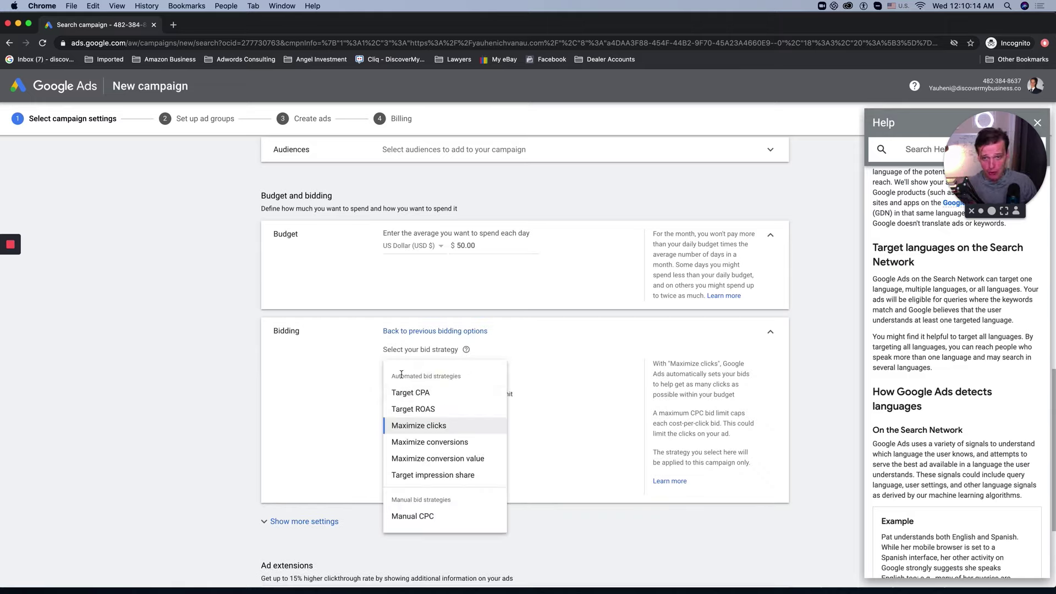
{"action": "left_click", "coordinate": [434, 518]}
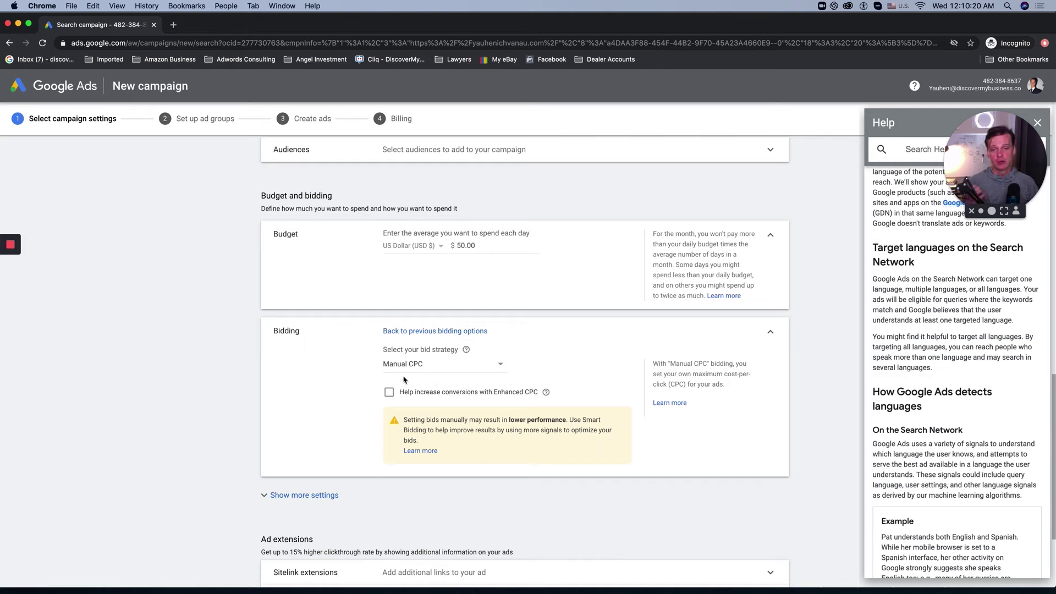
{"action": "scroll", "coordinate": [330, 440], "scroll_direction": "down", "scroll_amount": 2}
{"action": "left_click", "coordinate": [303, 437]}
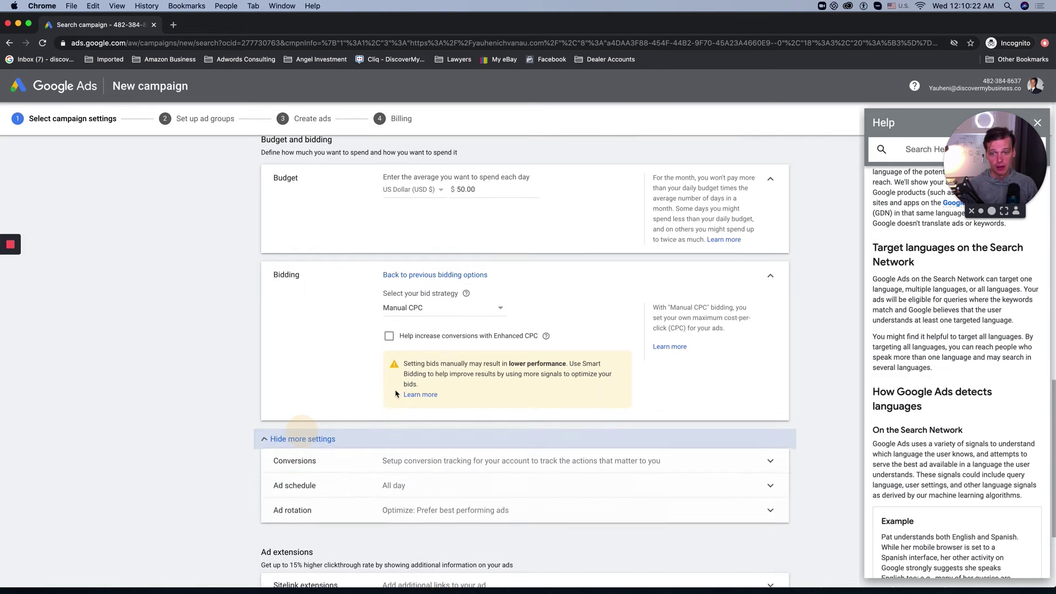
{"action": "scroll", "coordinate": [294, 396], "scroll_direction": "down", "scroll_amount": 3}
Step: Review the additional campaign settings, collapsing Conversions and expanding the Ad schedule options
{"action": "left_click", "coordinate": [287, 364]}
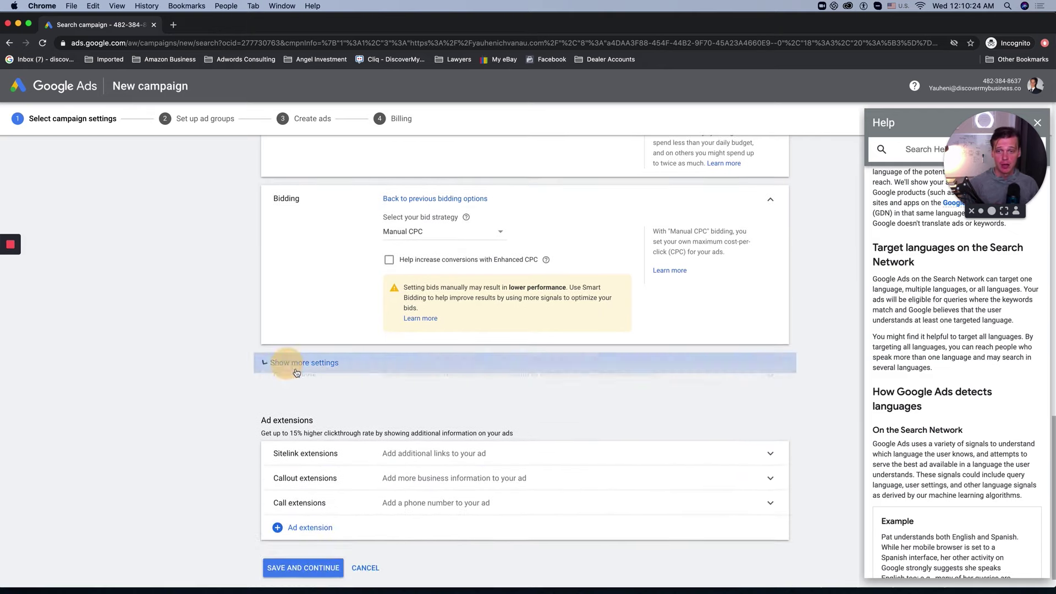
{"action": "left_click", "coordinate": [298, 369]}
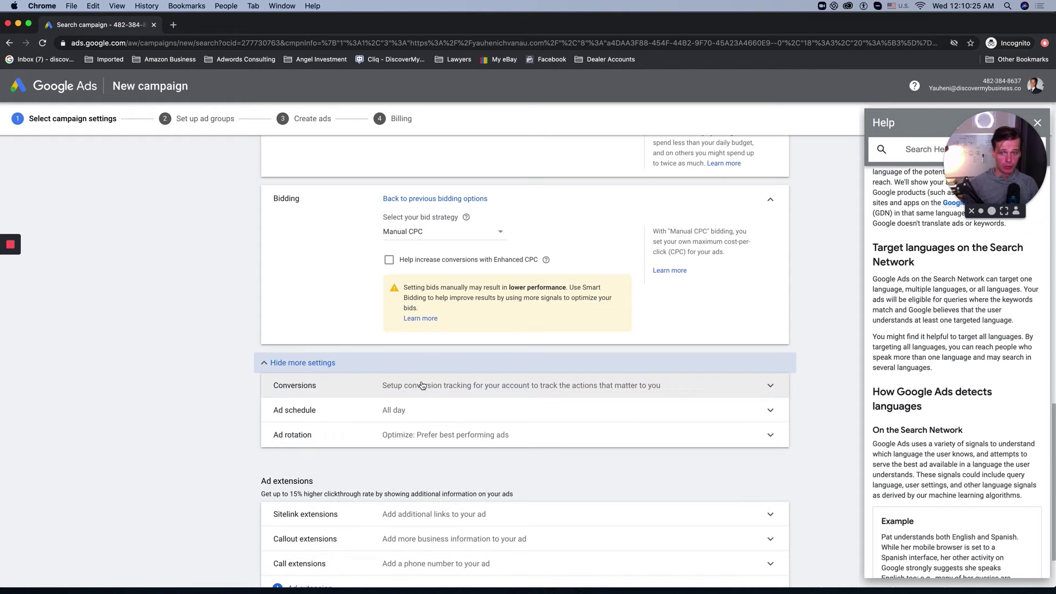
{"action": "left_click", "coordinate": [471, 385]}
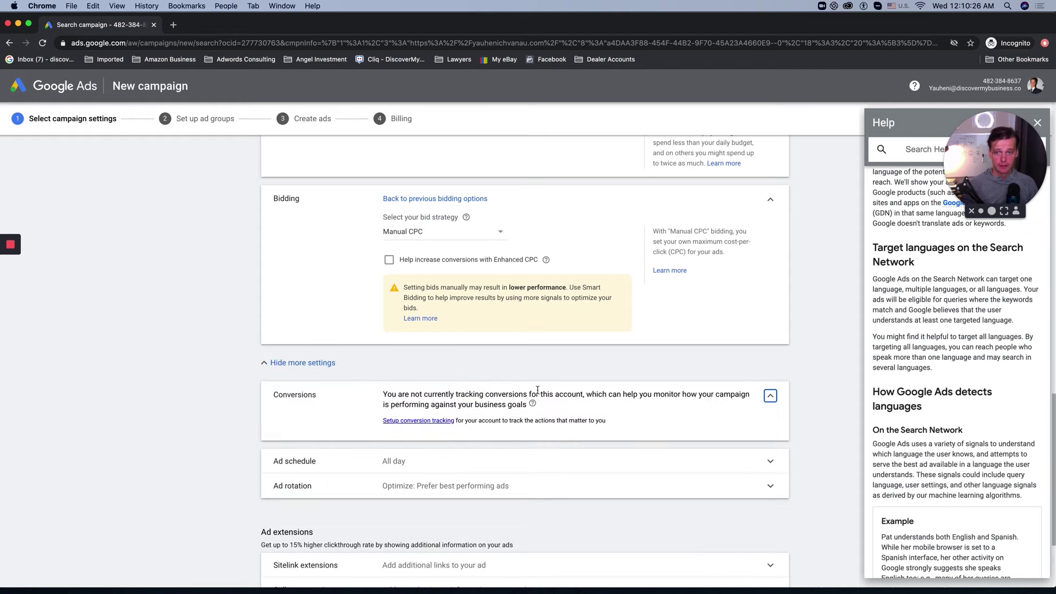
{"action": "left_click", "coordinate": [770, 396]}
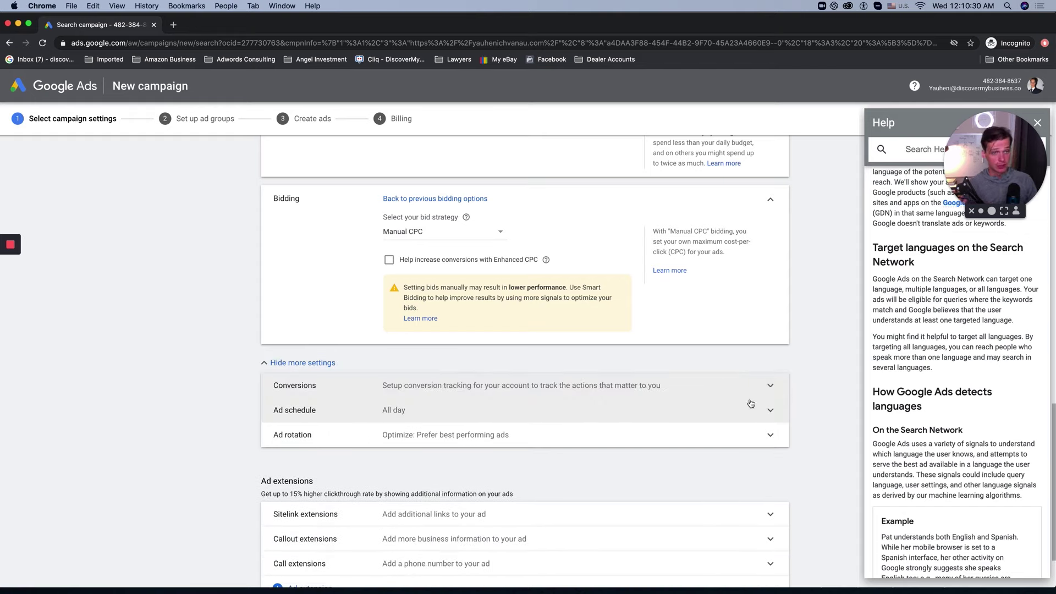
{"action": "left_click", "coordinate": [753, 410]}
{"action": "left_click", "coordinate": [770, 420]}
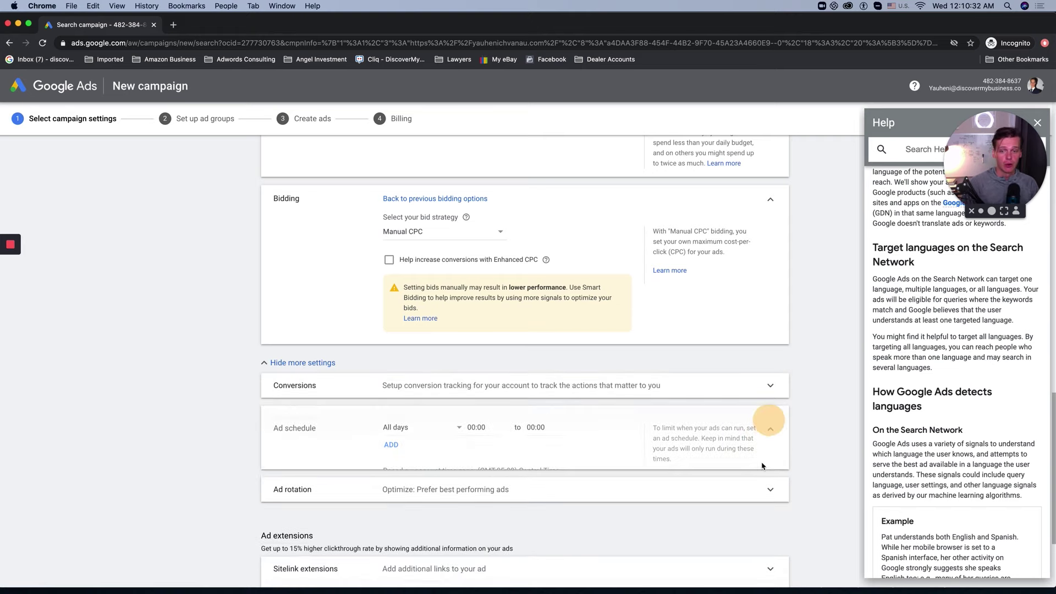
{"action": "left_click", "coordinate": [686, 382]}
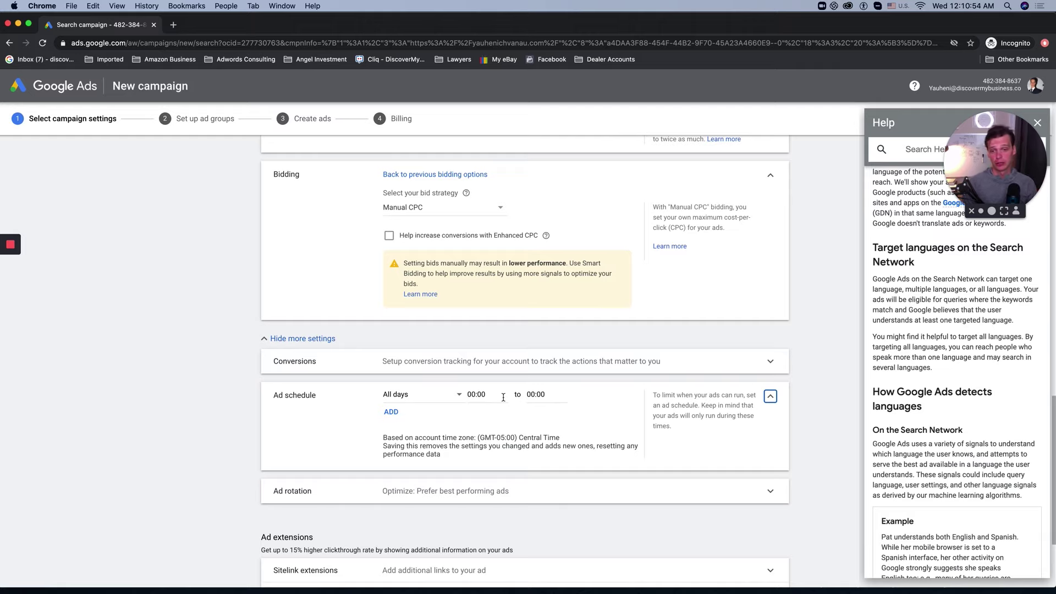
{"action": "scroll", "coordinate": [504, 397], "scroll_direction": "down", "scroll_amount": 2}
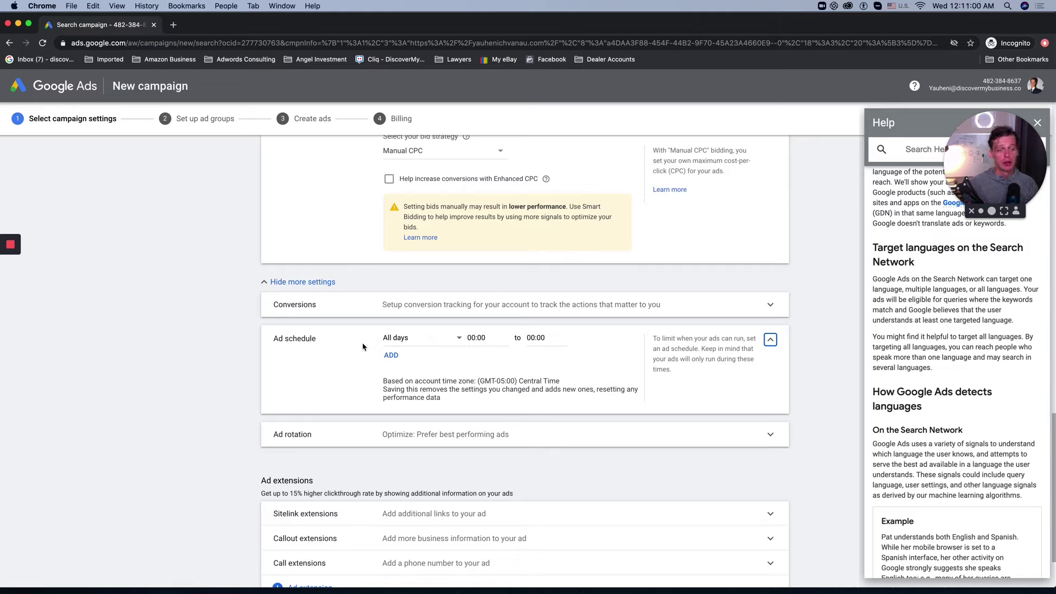
Step: Check the ad rotation options, add a structured snippet extension, and open a new browser tab
{"action": "left_click", "coordinate": [493, 433]}
{"action": "scroll", "coordinate": [502, 437], "scroll_direction": "down", "scroll_amount": 1}
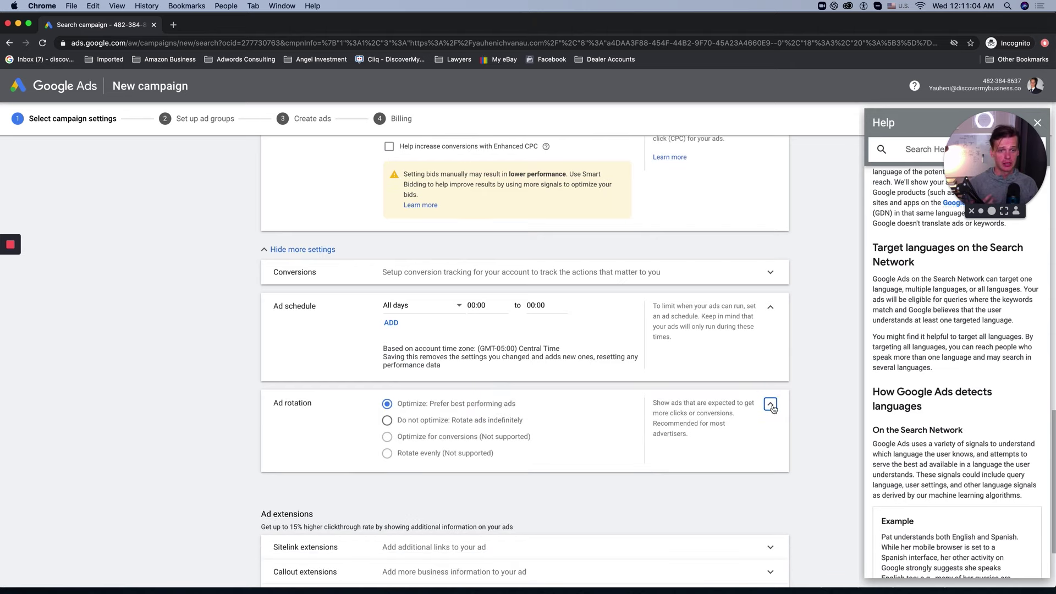
{"action": "left_click", "coordinate": [770, 417]}
{"action": "scroll", "coordinate": [581, 389], "scroll_direction": "down", "scroll_amount": 1}
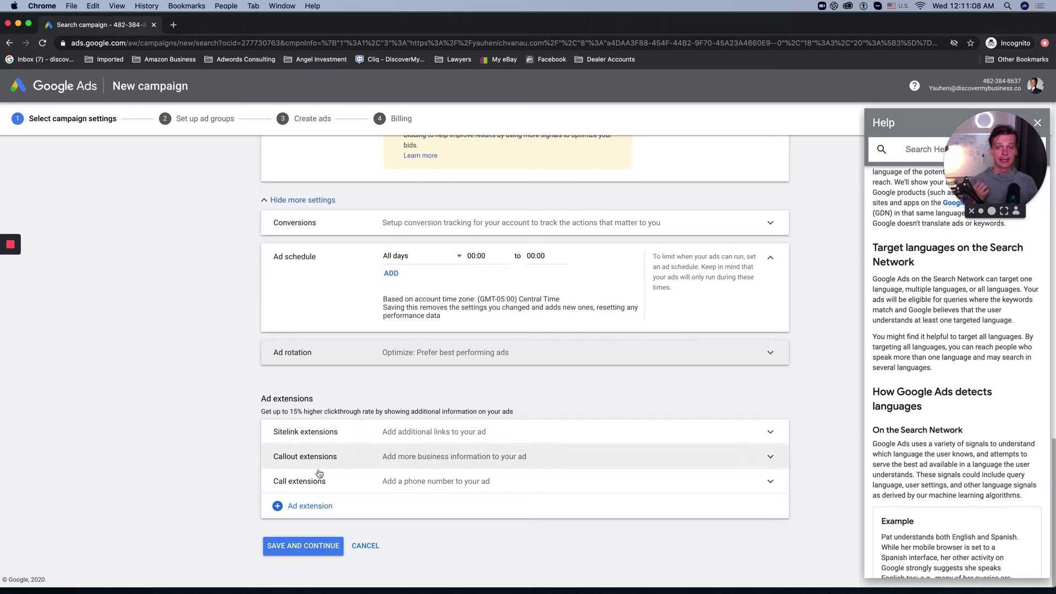
{"action": "left_click", "coordinate": [285, 505]}
{"action": "left_click", "coordinate": [311, 403]}
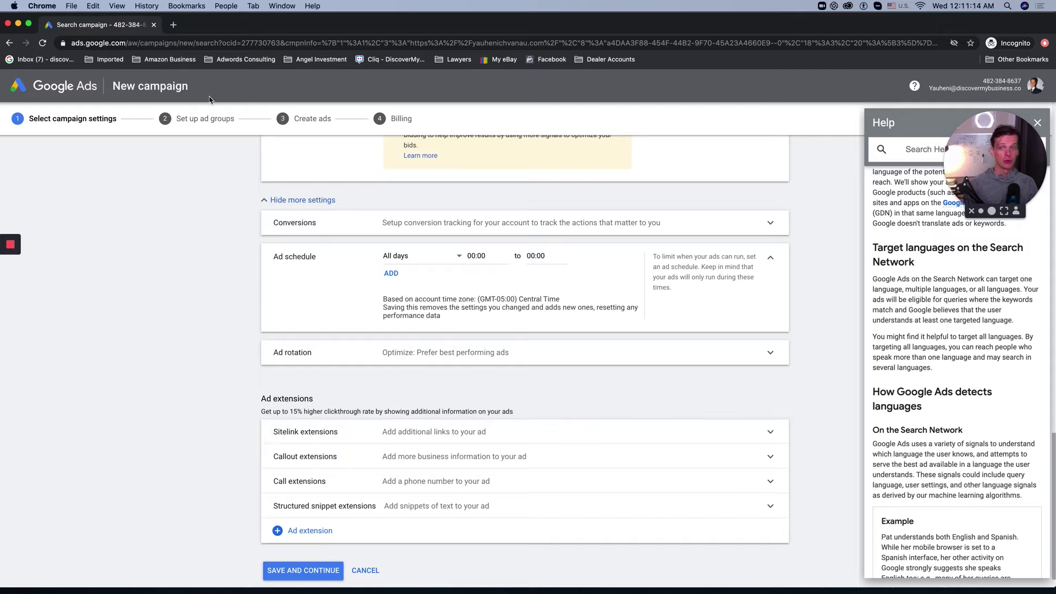
{"action": "left_click", "coordinate": [173, 25]}
Step: Search Google for 'ppc management' and highlight the top competitor ad's four sitelinks as an example
{"action": "type", "text": "ppc "}
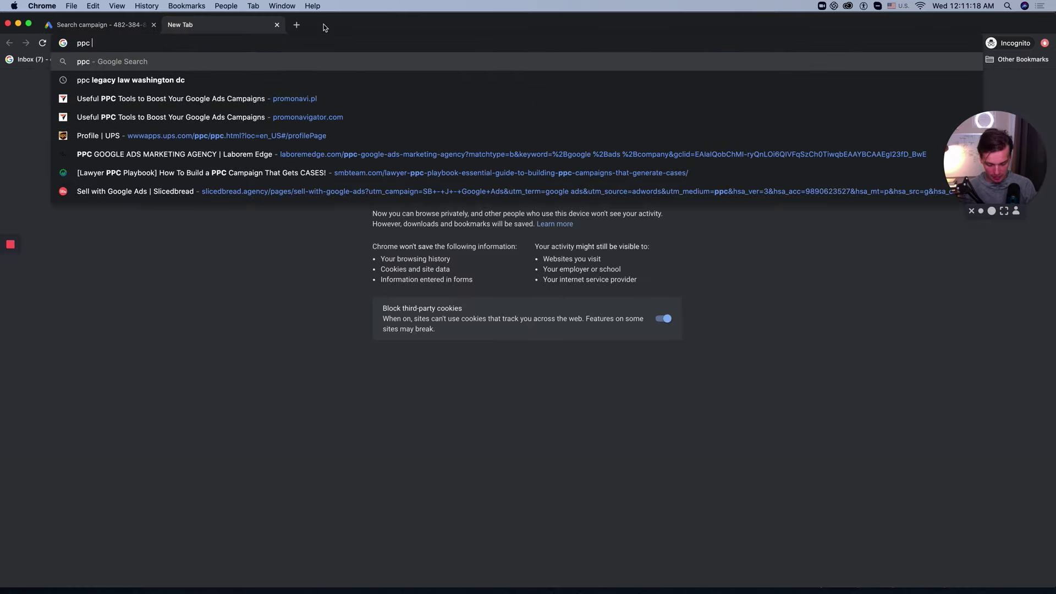
{"action": "type", "text": "management"}
{"action": "key", "text": "Return"}
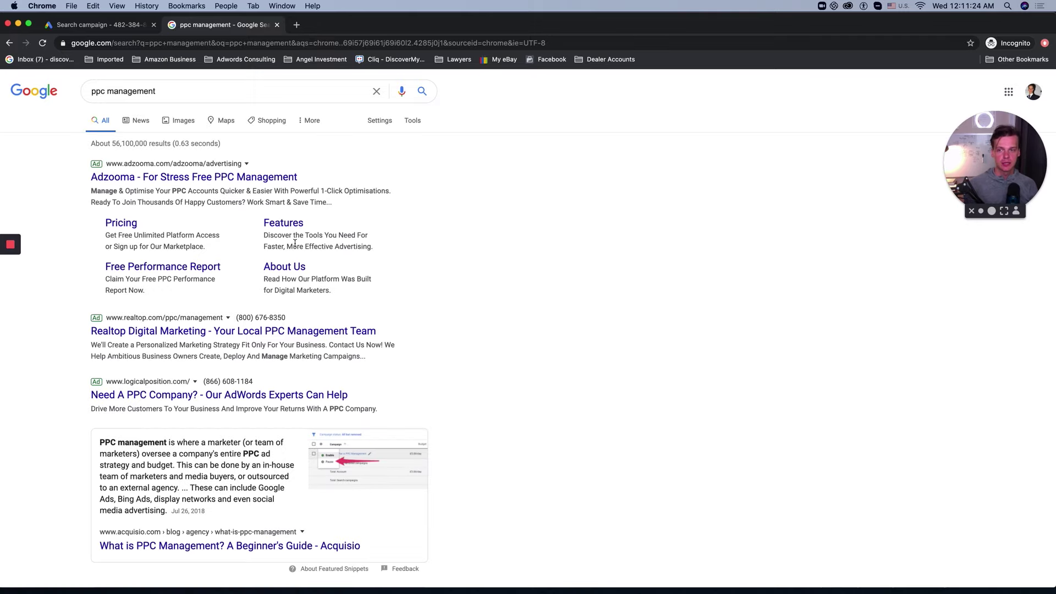
{"action": "left_click_drag", "start_coordinate": [103, 221], "coordinate": [393, 282]}
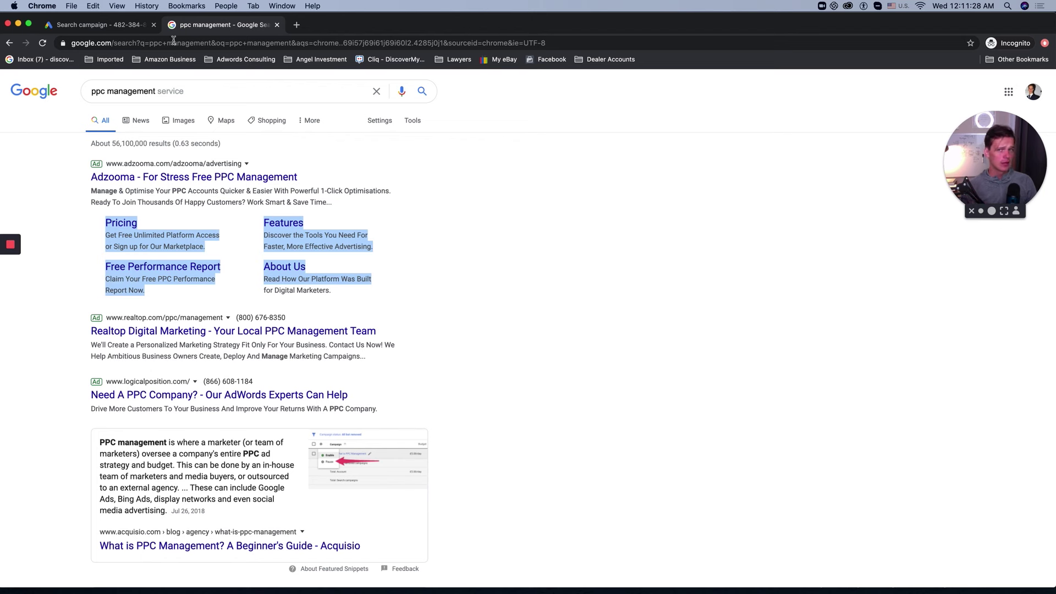
{"action": "left_click", "coordinate": [99, 25]}
{"action": "left_click", "coordinate": [280, 530]}
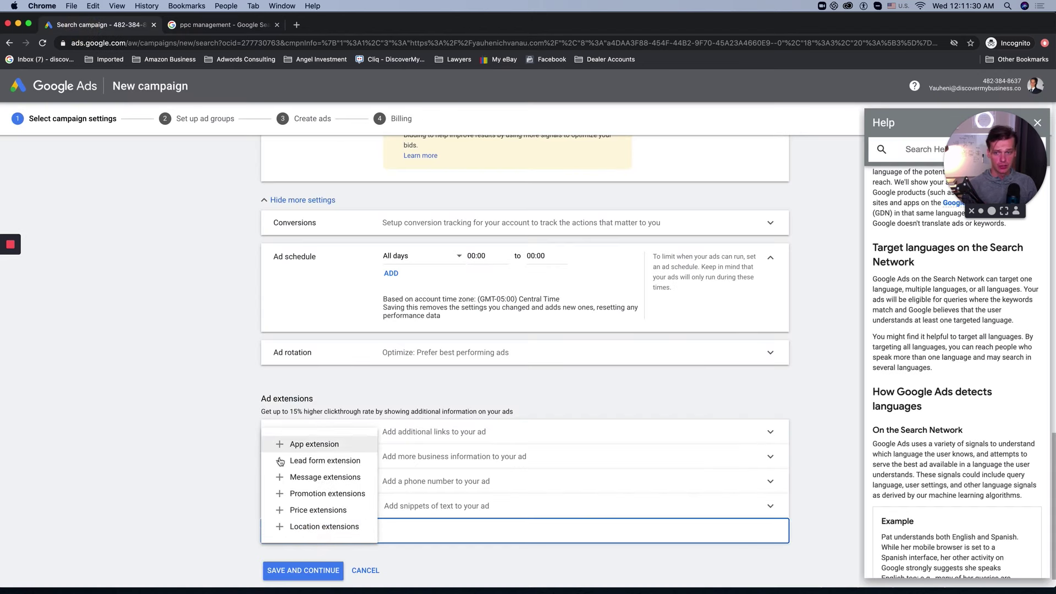
{"action": "left_click", "coordinate": [154, 450]}
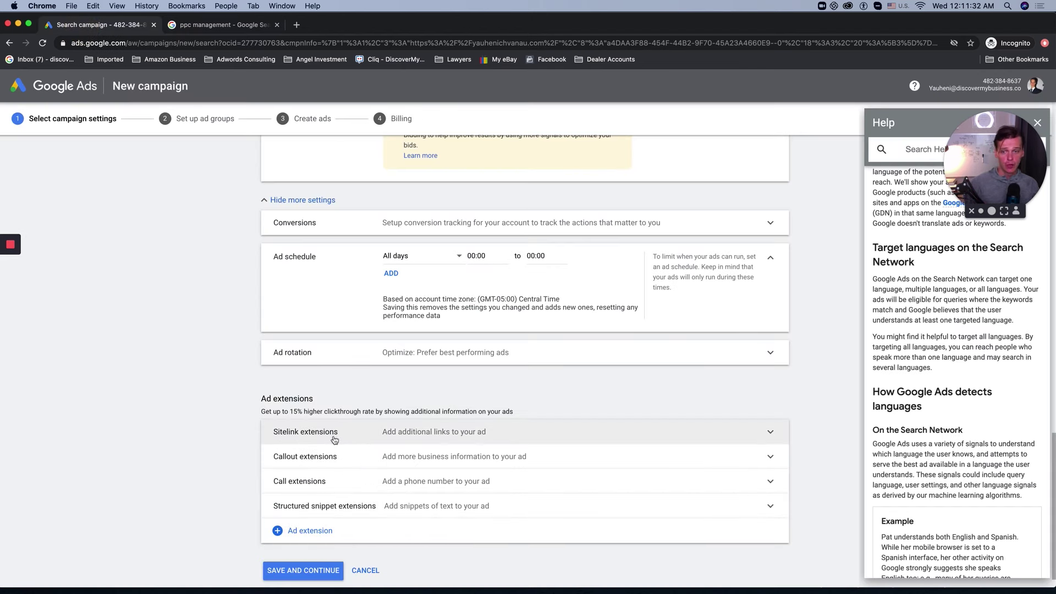
{"action": "left_click", "coordinate": [231, 25]}
{"action": "left_click", "coordinate": [103, 223]}
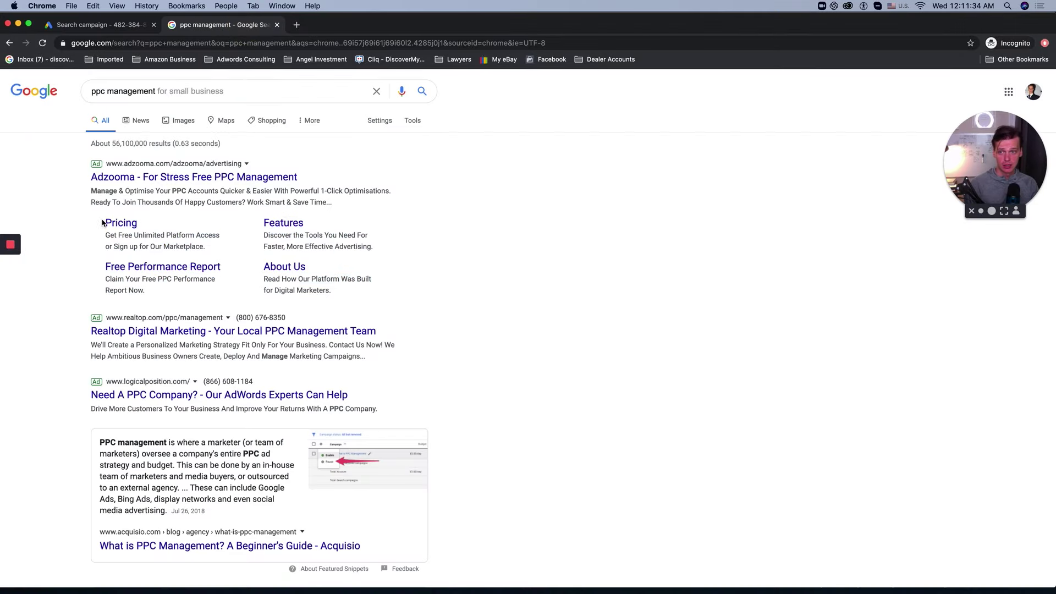
{"action": "left_click_drag", "start_coordinate": [102, 222], "coordinate": [352, 278]}
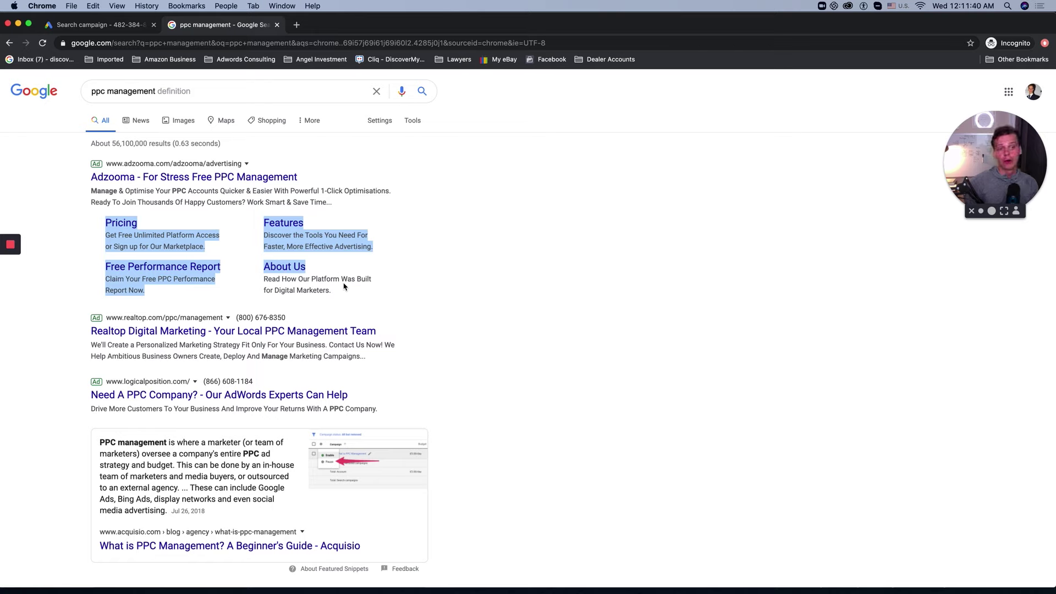
{"action": "left_click", "coordinate": [638, 312]}
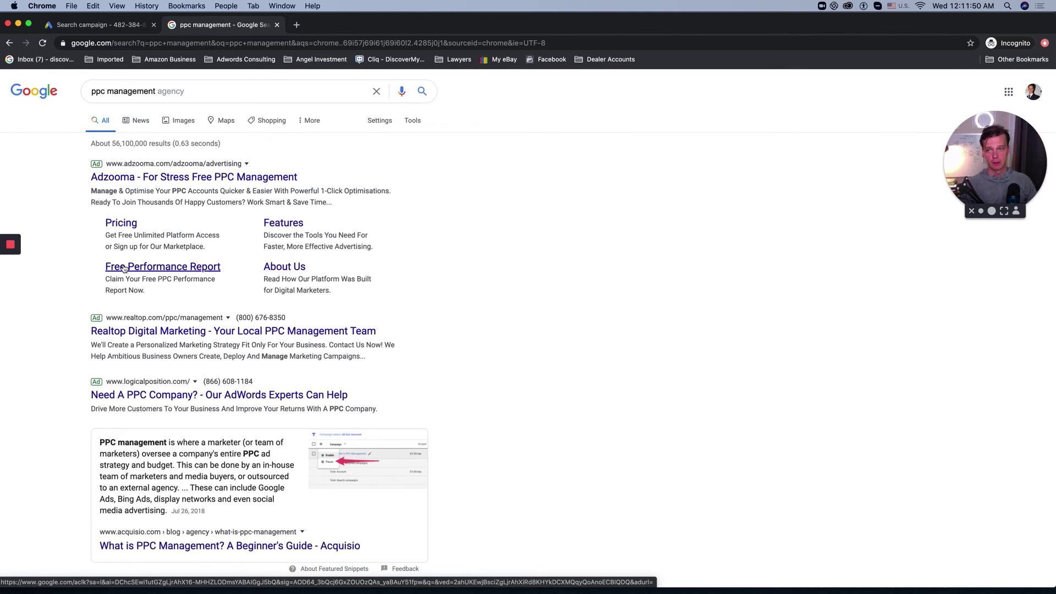
Step: Back in the campaign setup, briefly expand and collapse the callout extensions settings
{"action": "left_click", "coordinate": [116, 28]}
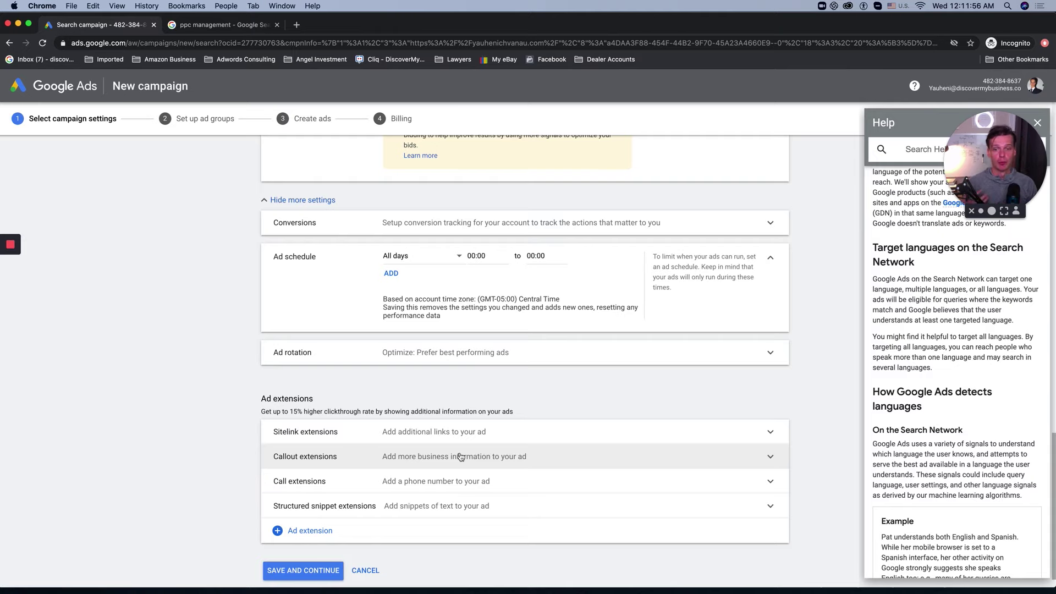
{"action": "left_click", "coordinate": [461, 457]}
{"action": "scroll", "coordinate": [770, 385], "scroll_direction": "down", "scroll_amount": 2}
{"action": "left_click", "coordinate": [770, 381]}
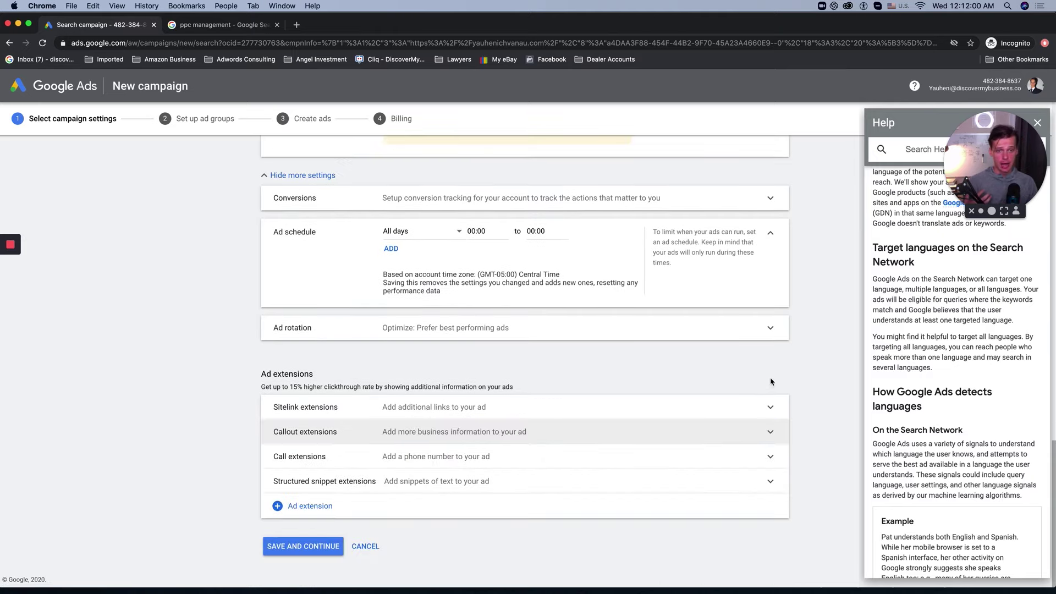
Step: Create a new sitelink extension and enter the owner's name as the first sitelink text
{"action": "left_click", "coordinate": [769, 407]}
{"action": "scroll", "coordinate": [636, 432], "scroll_direction": "down", "scroll_amount": 2}
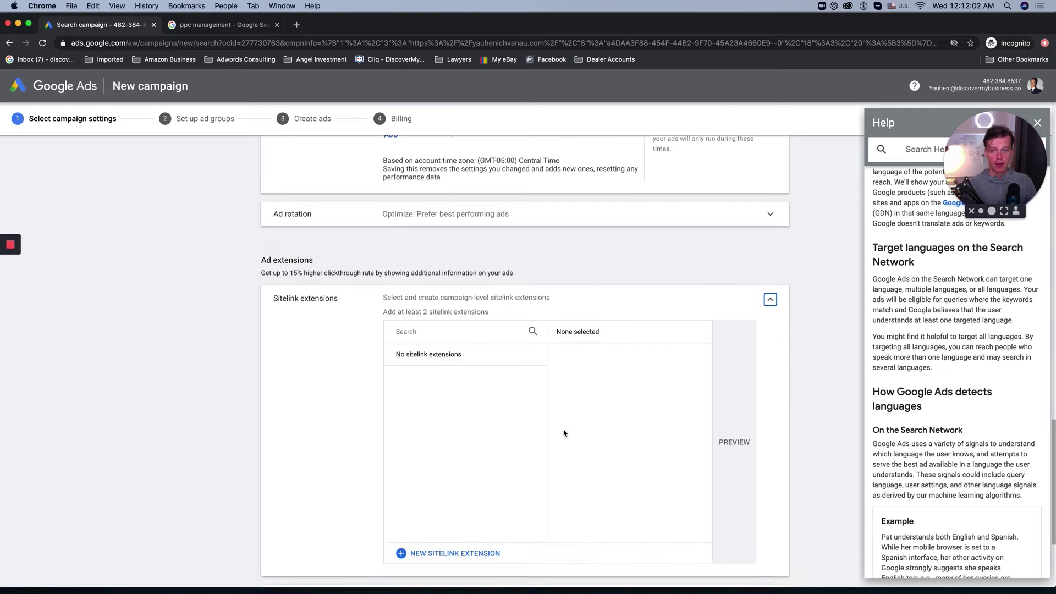
{"action": "scroll", "coordinate": [564, 432], "scroll_direction": "down", "scroll_amount": 2}
{"action": "left_click", "coordinate": [446, 453]}
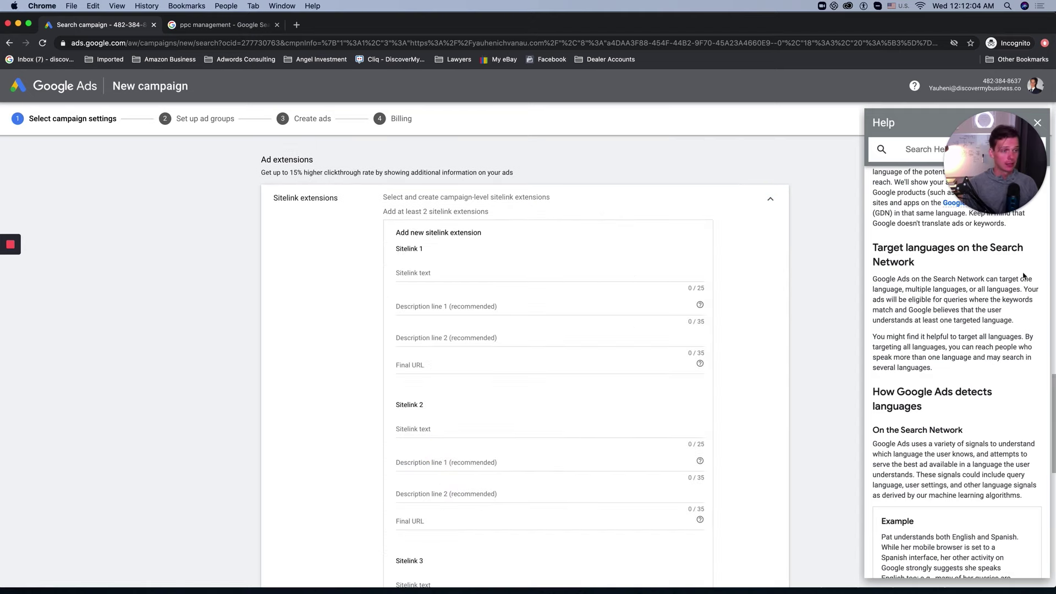
{"action": "left_click", "coordinate": [464, 267]}
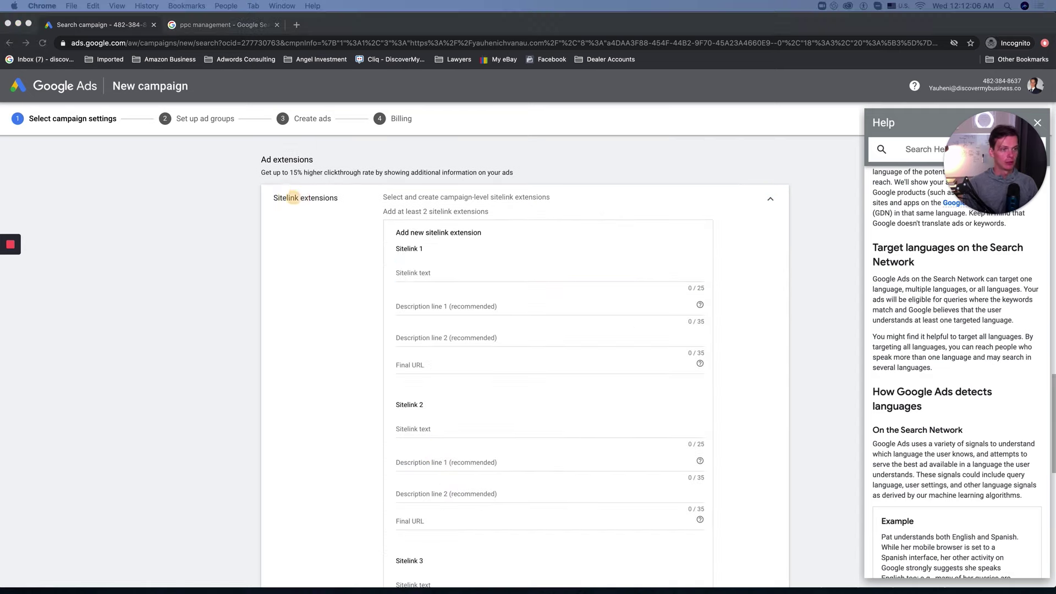
{"action": "left_click", "coordinate": [412, 270]}
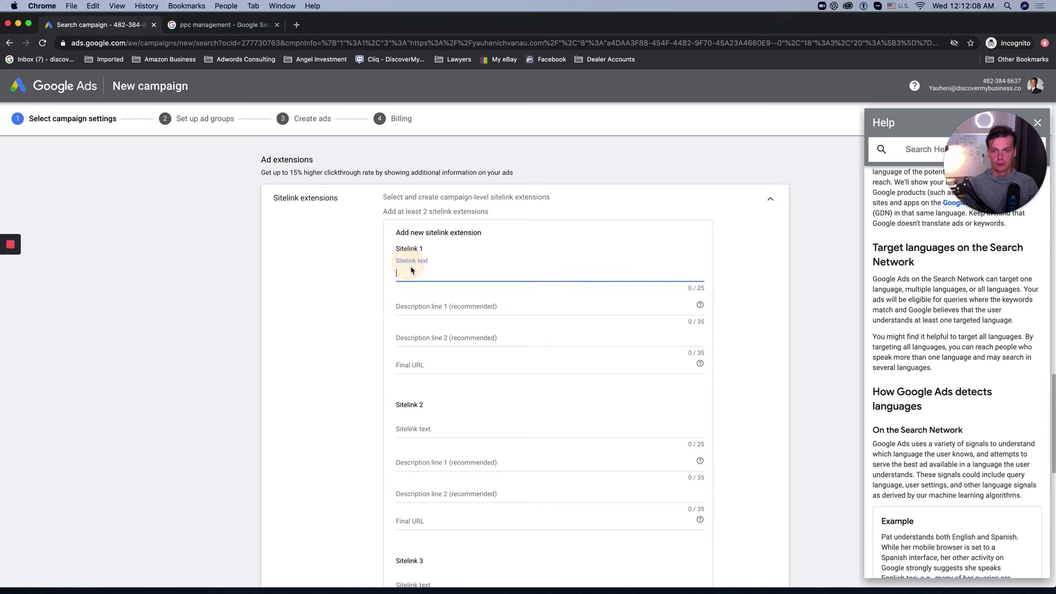
{"action": "type", "text": "Yauhen"}
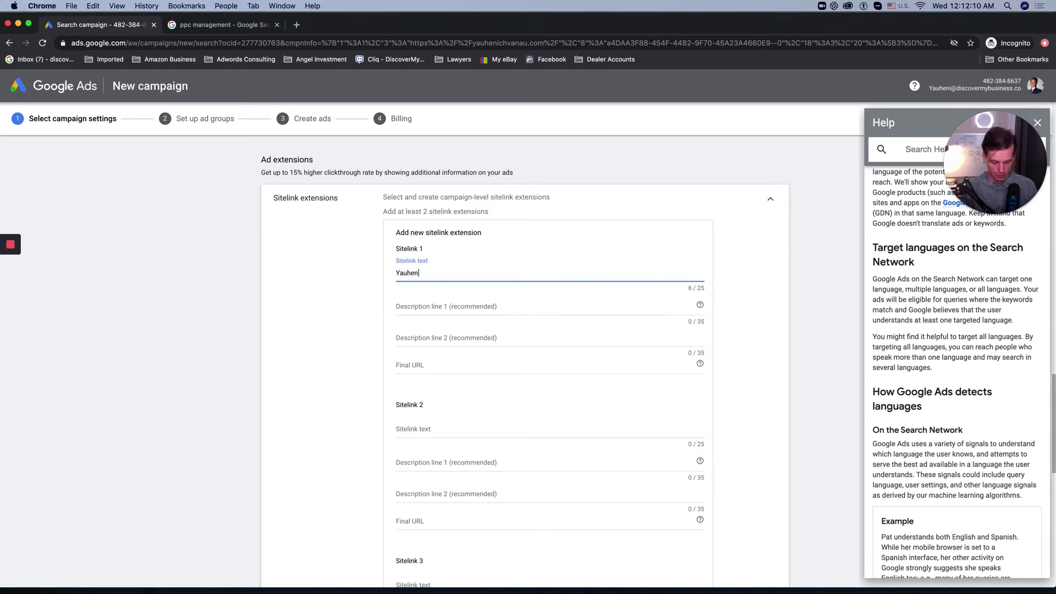
{"action": "type", "text": "i Chvanau"}
{"action": "left_click", "coordinate": [495, 306]}
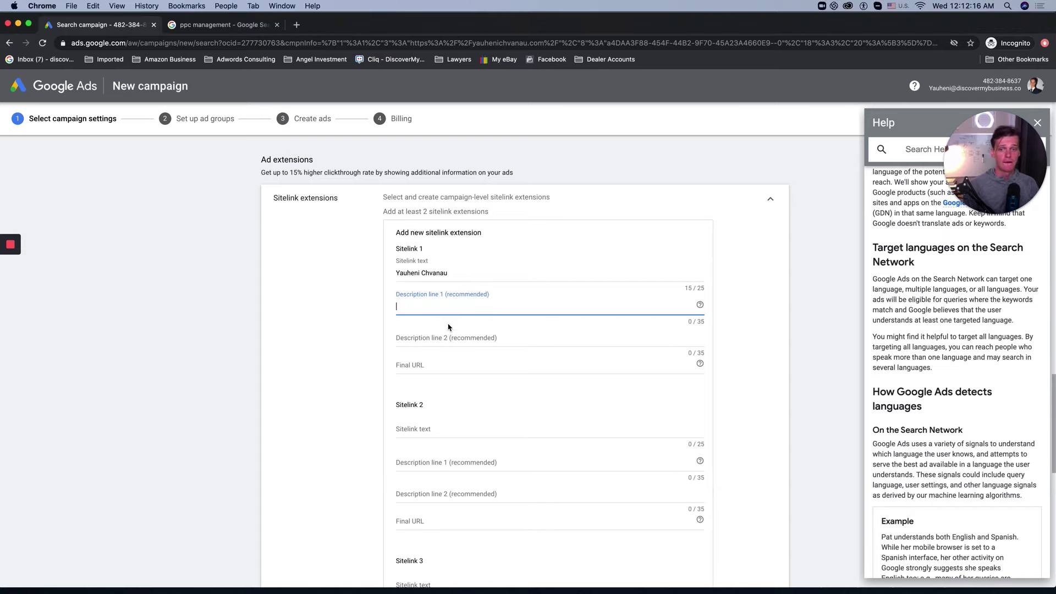
Step: Close the search results tab and type 'Google ADs' into the first description line
{"action": "left_click", "coordinate": [215, 29]}
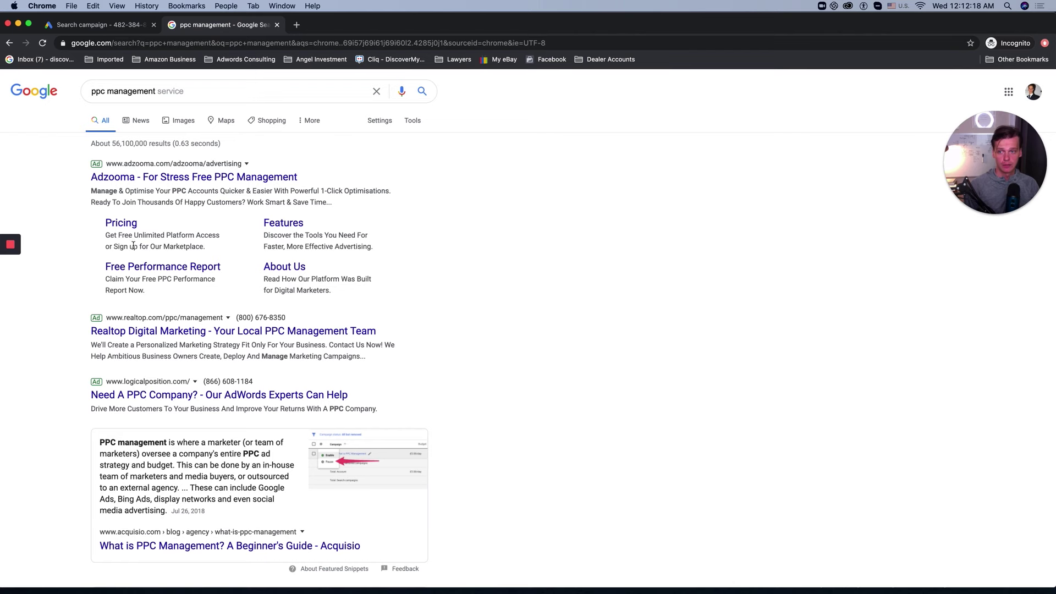
{"action": "left_click", "coordinate": [276, 26]}
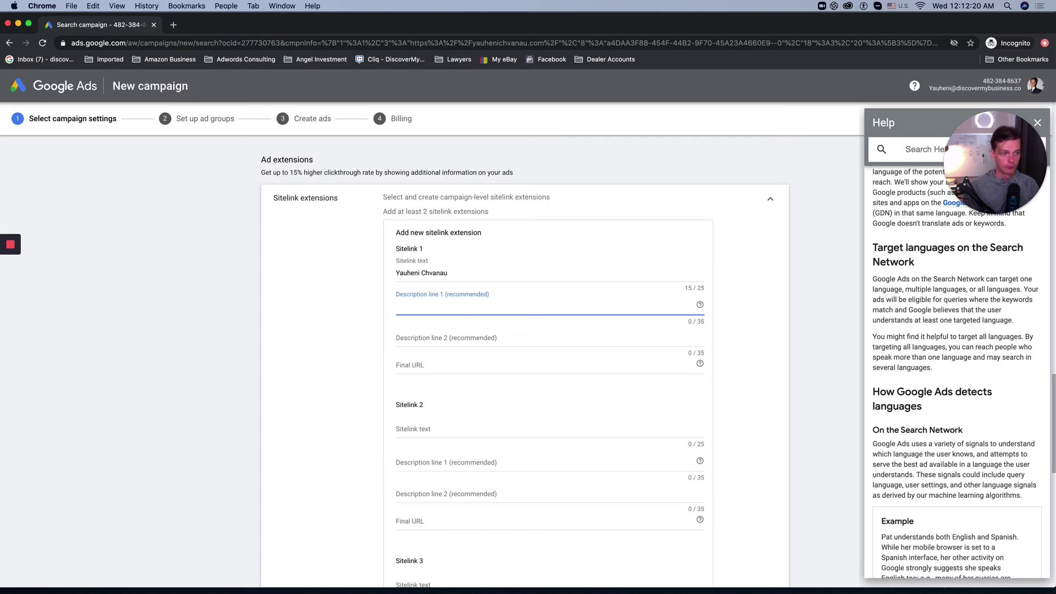
{"action": "left_click", "coordinate": [384, 297]}
{"action": "left_click", "coordinate": [482, 308]}
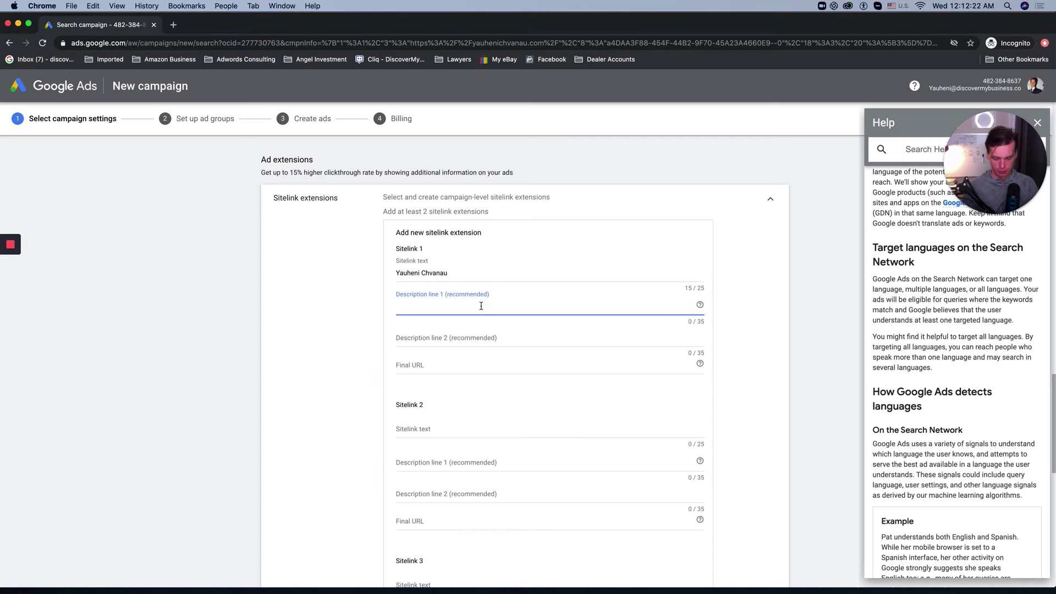
{"action": "type", "text": "Google ad"}
{"action": "key", "text": "BackSpace"}
{"action": "key", "text": "BackSpace"}
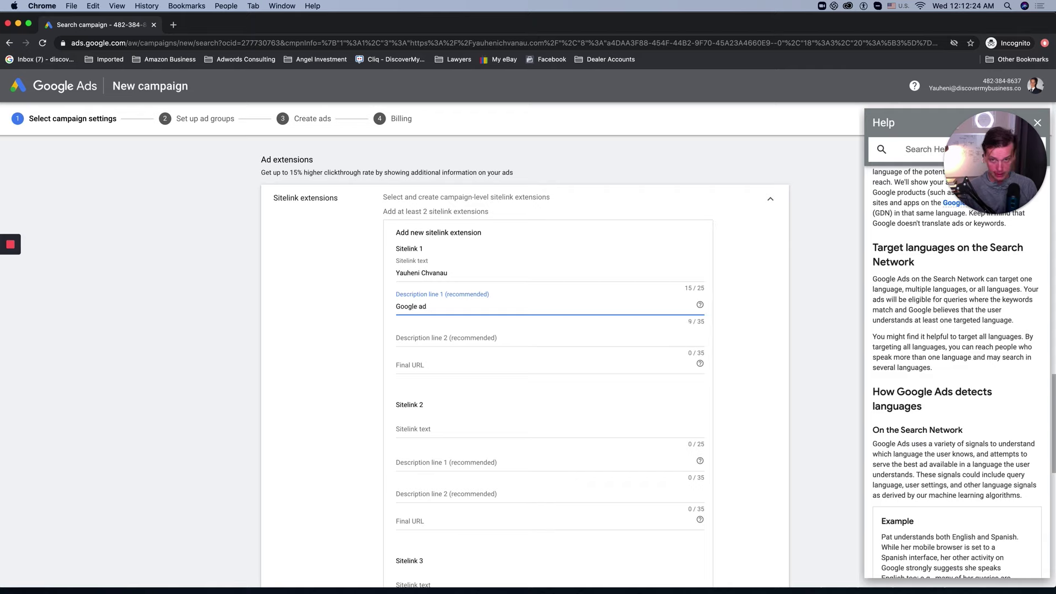
{"action": "type", "text": "ADs"}
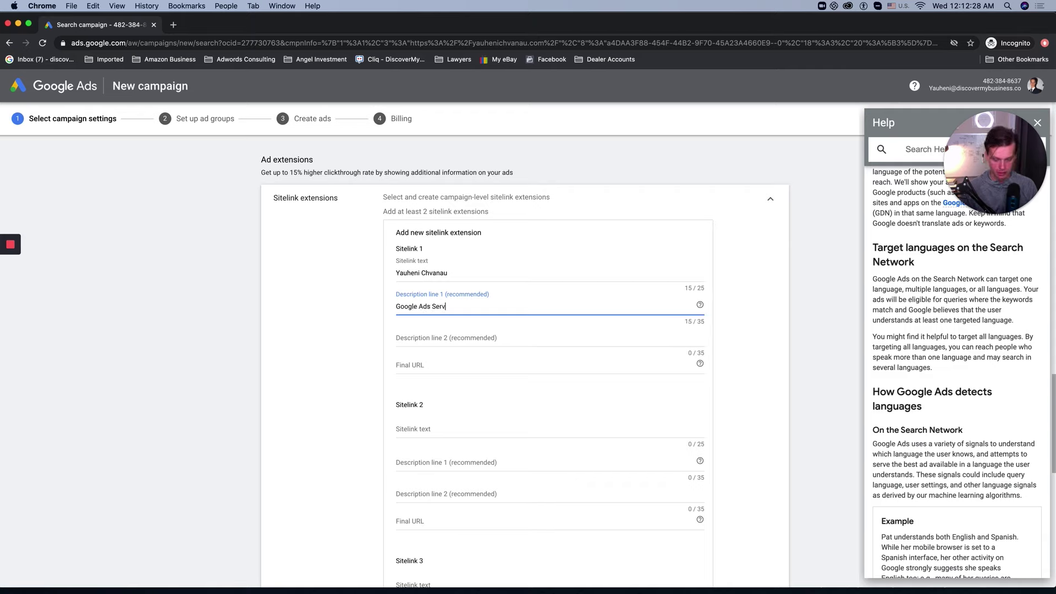
{"action": "left_click", "coordinate": [504, 337]}
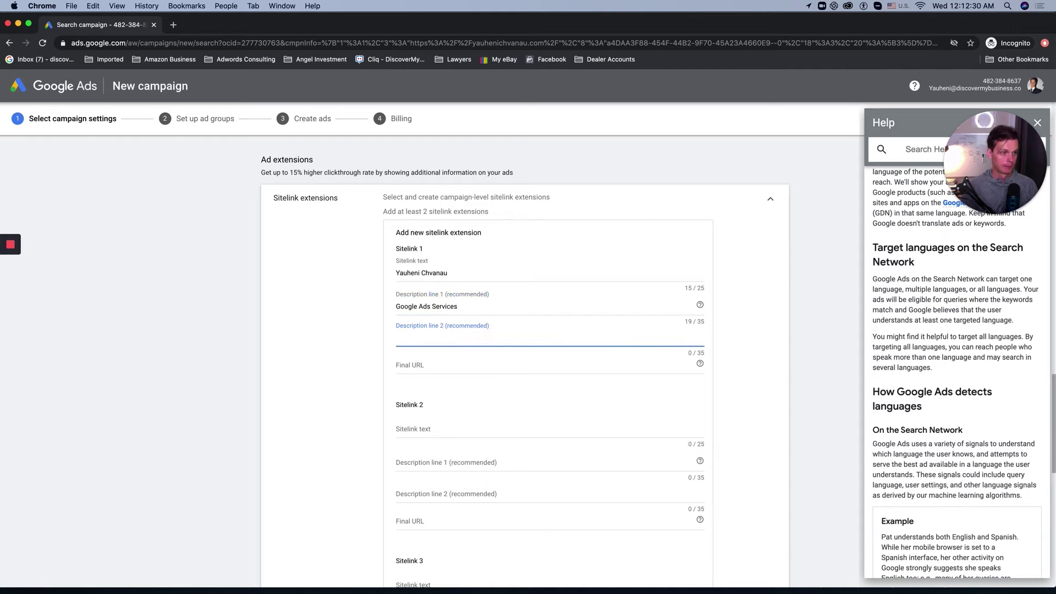
{"action": "left_click", "coordinate": [341, 313]}
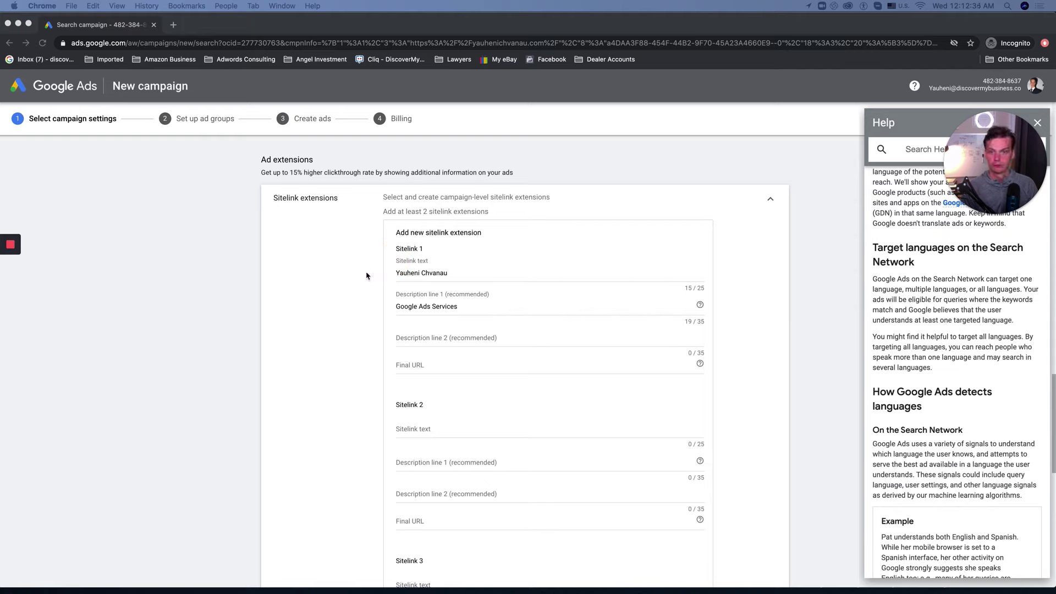
Step: Make description 1 'Google Ads for Beginners' and paste 'Free 7 days Training' as description 2
{"action": "left_click", "coordinate": [434, 304]}
{"action": "double_click", "coordinate": [433, 304]}
{"action": "type", "text": "for Beginners"}
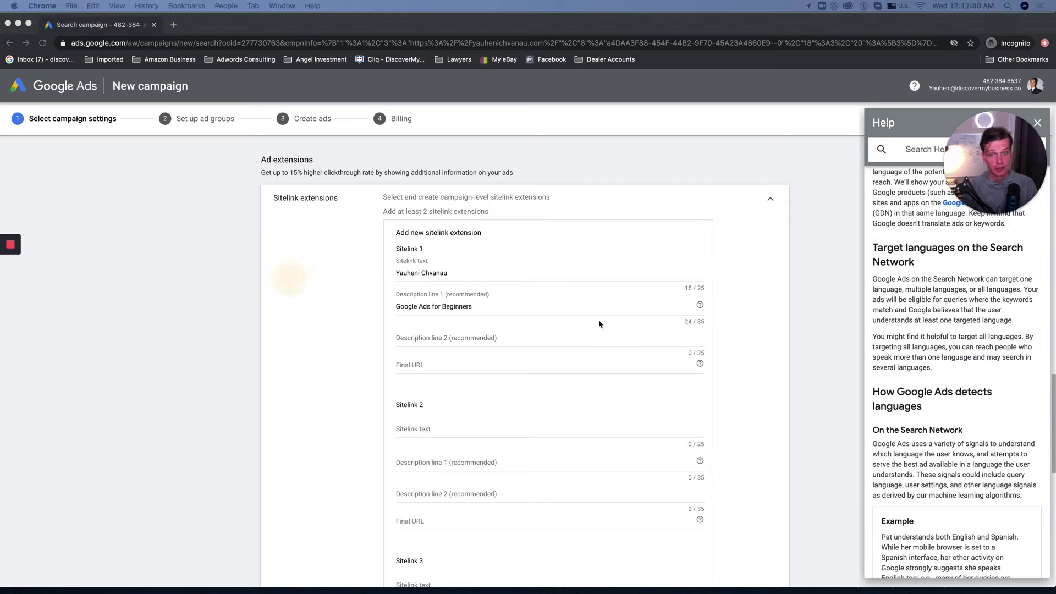
{"action": "left_click", "coordinate": [429, 349]}
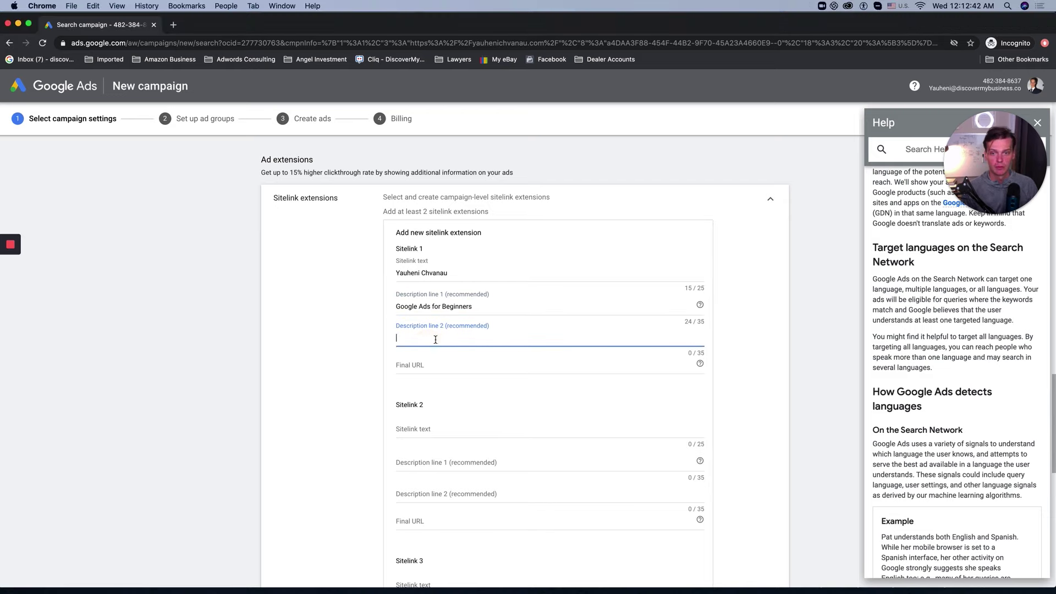
{"action": "type", "text": "Free 7 days Training"}
Step: Paste the free-training landing page address as the first sitelink's final URL
{"action": "left_click", "coordinate": [420, 365]}
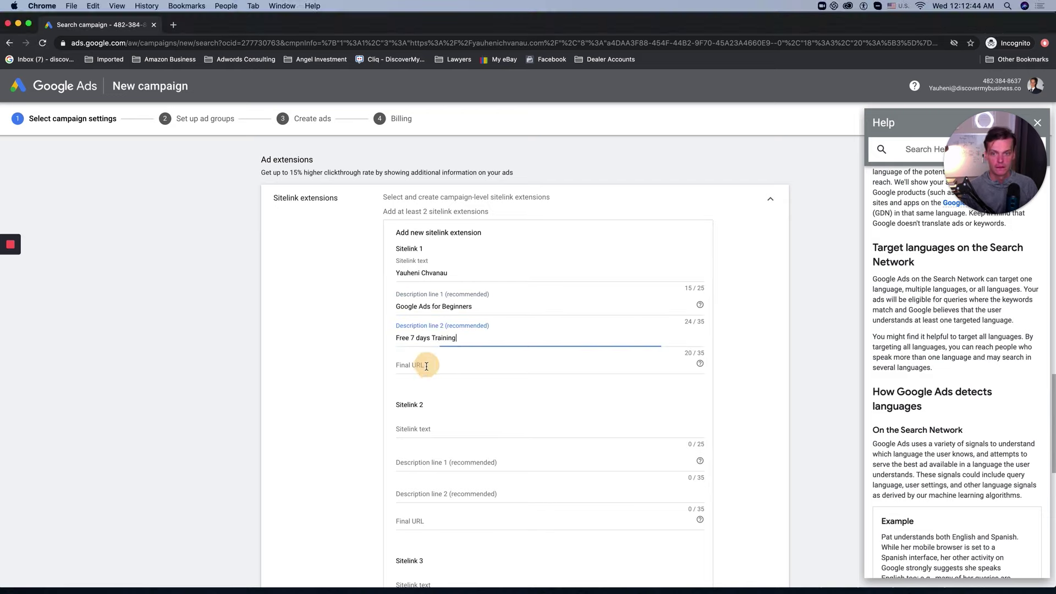
{"action": "key", "text": "super+v"}
{"action": "key", "text": "BackSpace"}
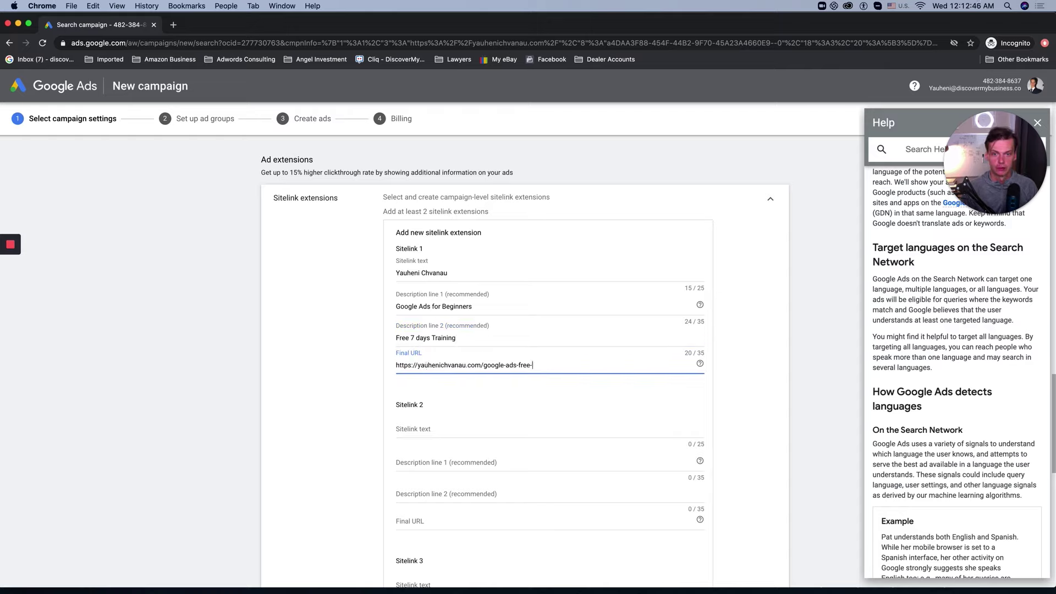
{"action": "key", "text": "super+z"}
{"action": "key", "text": "Right"}
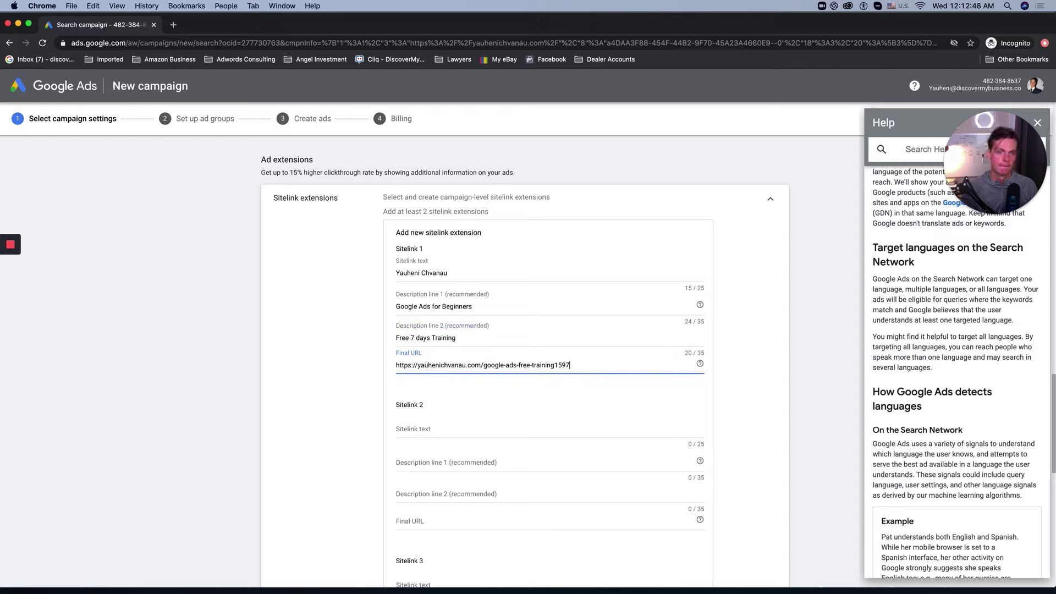
{"action": "left_click", "coordinate": [293, 463]}
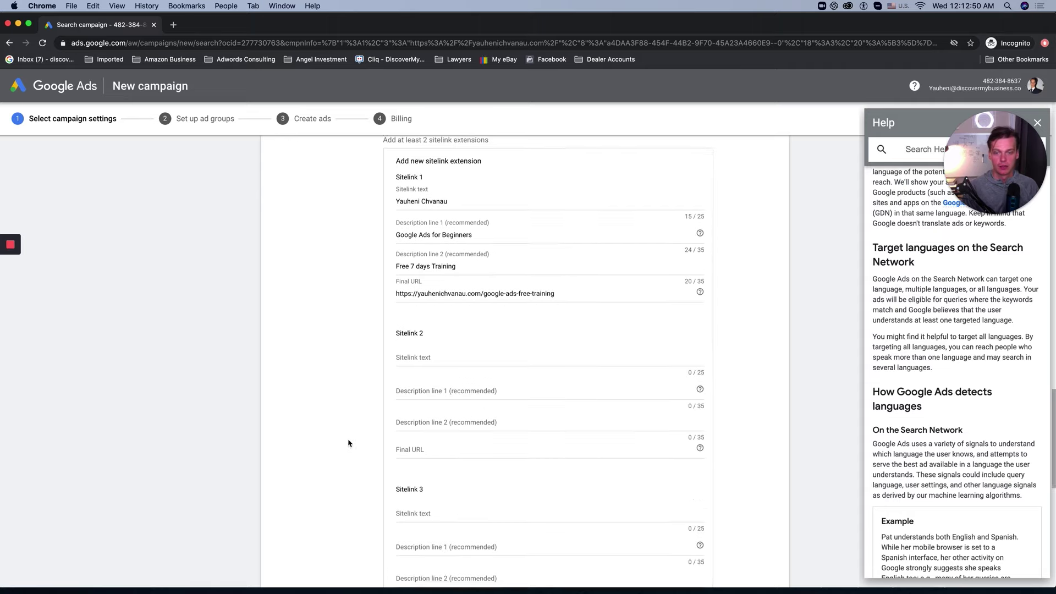
{"action": "scroll", "coordinate": [374, 430], "scroll_direction": "down", "scroll_amount": 3}
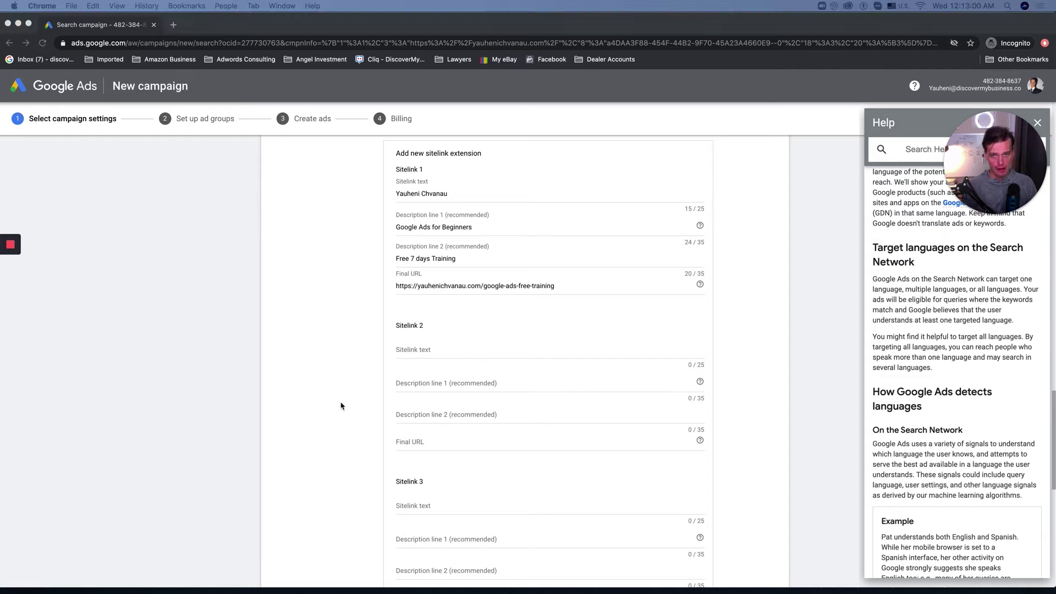
Step: Start the second sitelink by pasting 'Google Ads for Beginners' into its sitelink text
{"action": "left_click", "coordinate": [432, 352]}
{"action": "left_click", "coordinate": [418, 348]}
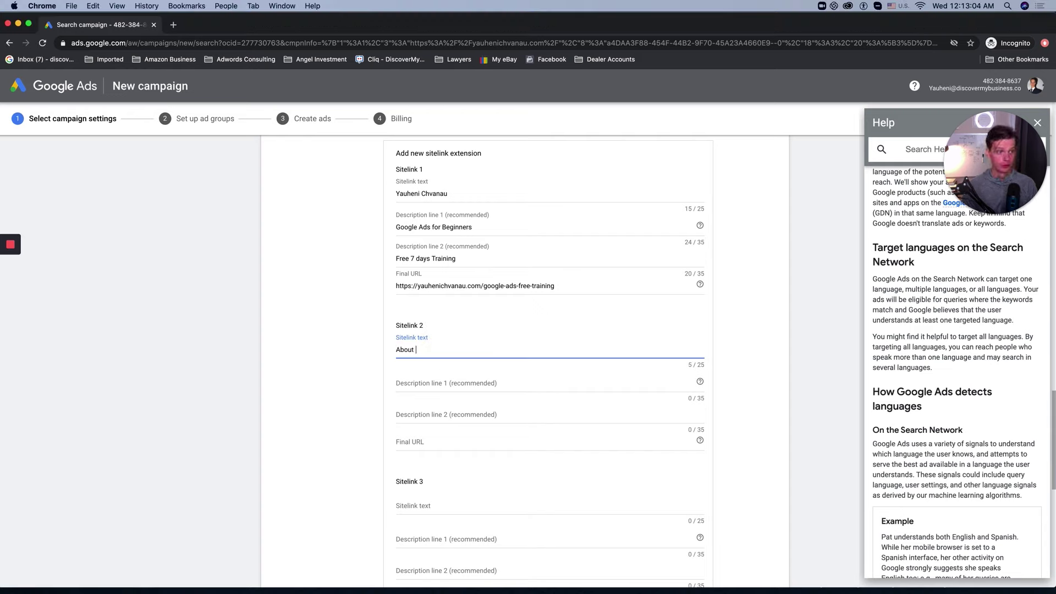
{"action": "key", "text": "BackSpace"}
{"action": "key", "text": "BackSpace"}
{"action": "key", "text": "BackSpace"}
{"action": "key", "text": "BackSpace"}
{"action": "key", "text": "BackSpace"}
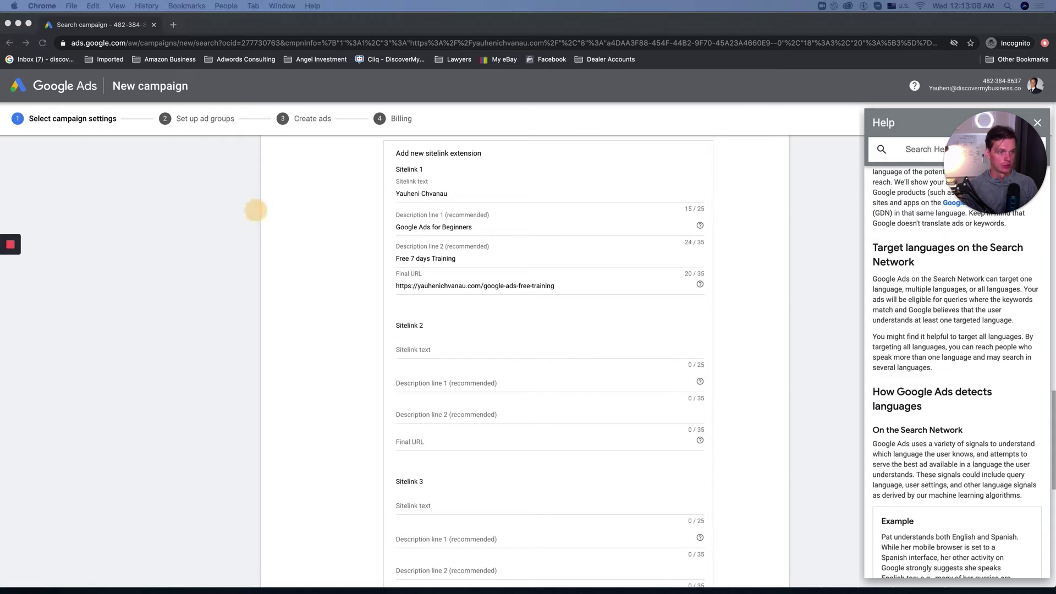
{"action": "left_click", "coordinate": [451, 345]}
{"action": "type", "text": "Google Ads for Beginners"}
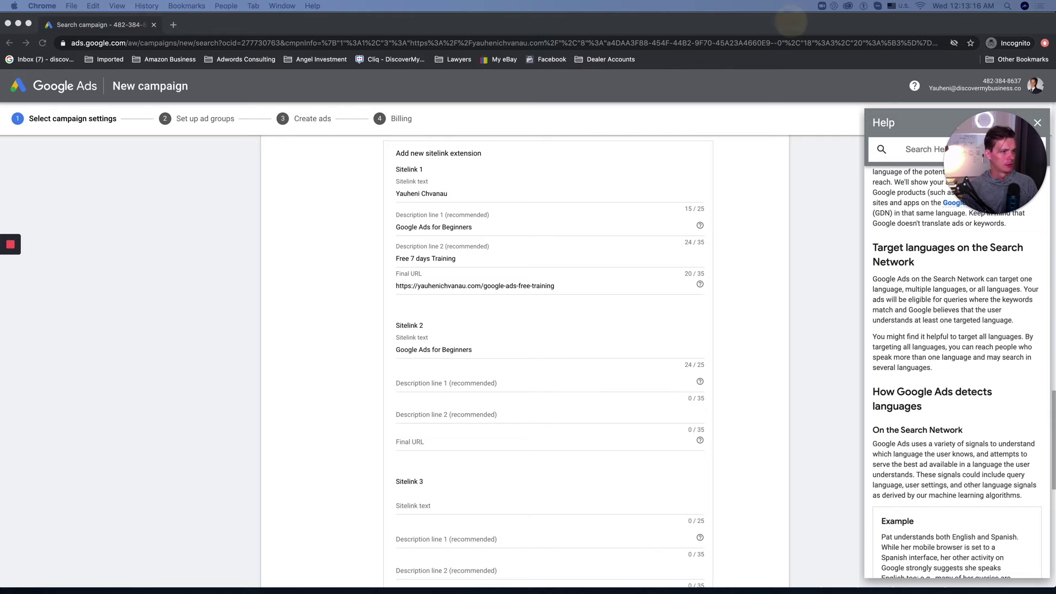
{"action": "left_click", "coordinate": [329, 355]}
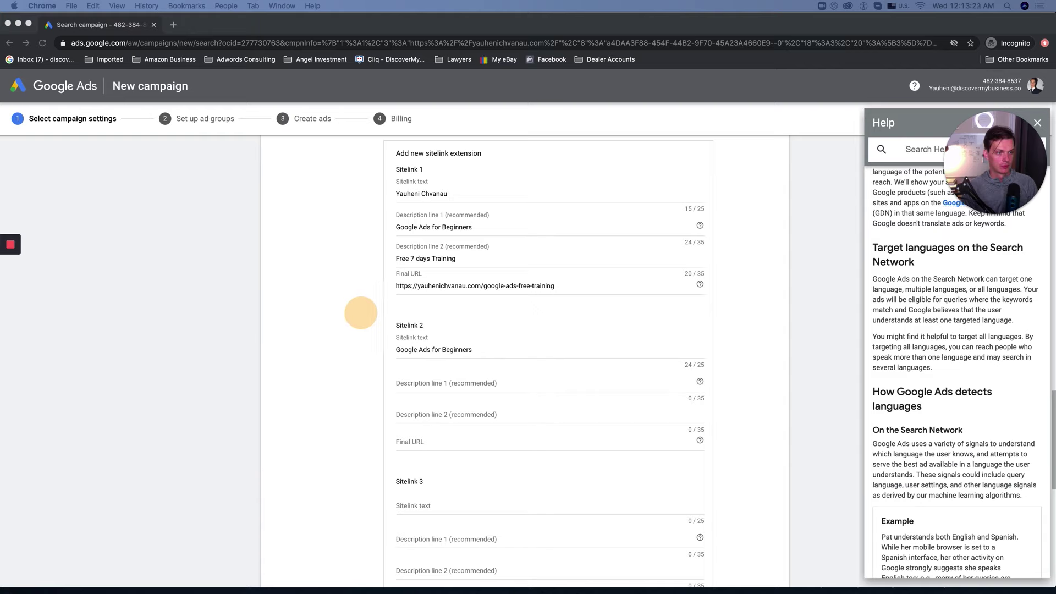
Step: Draft the second sitelink's descriptions, moving 'Training Program' from description 1 to description 2
{"action": "left_click", "coordinate": [512, 382]}
{"action": "type", "text": "Established Google Ads Training Program"}
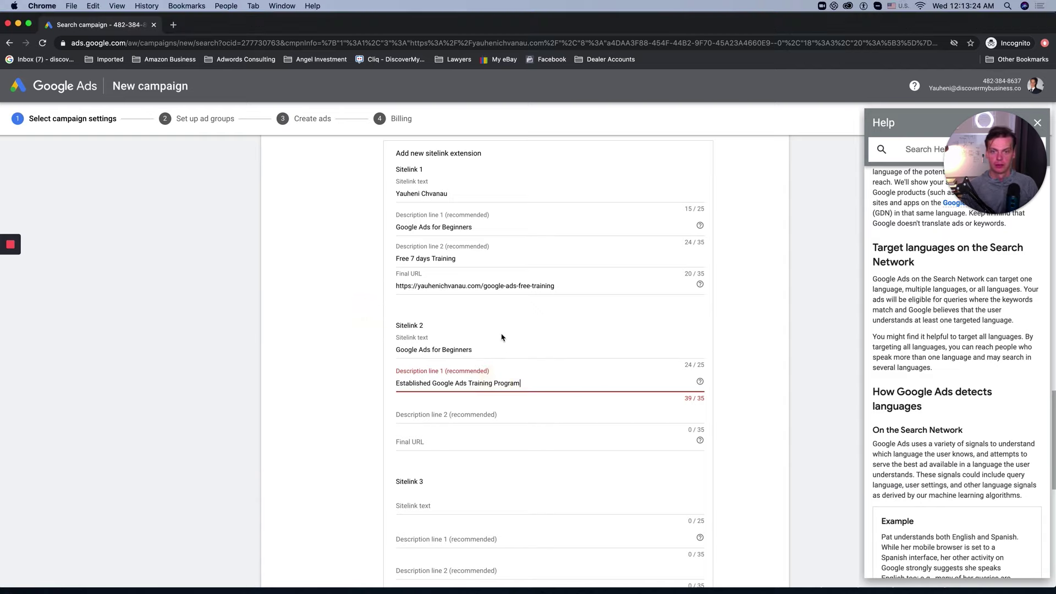
{"action": "left_click_drag", "start_coordinate": [469, 383], "coordinate": [542, 384]}
{"action": "key", "text": "super+c"}
{"action": "left_click", "coordinate": [448, 418]}
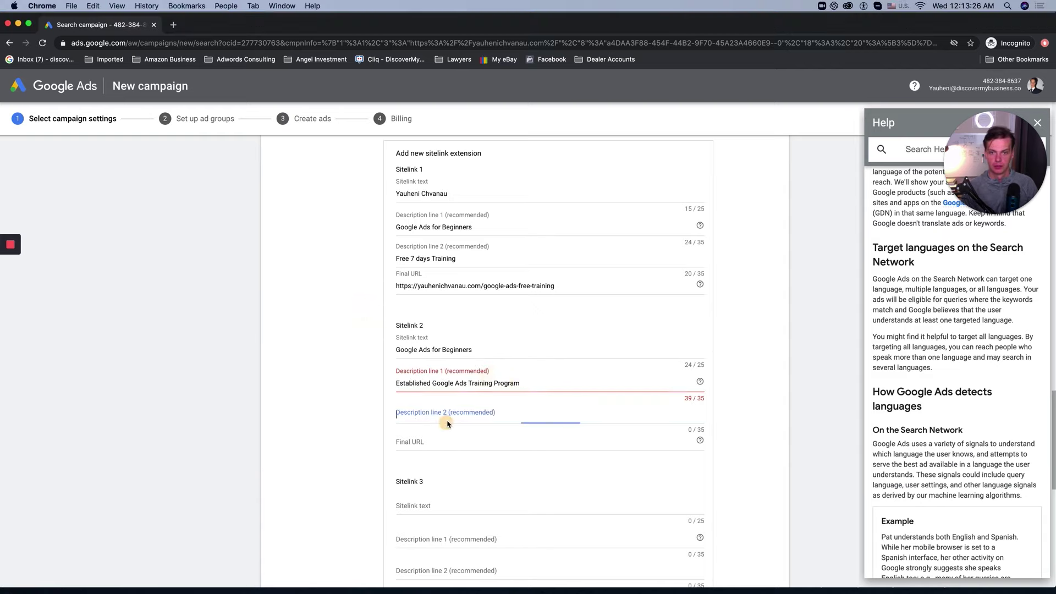
{"action": "key", "text": "super+v"}
{"action": "left_click_drag", "start_coordinate": [469, 383], "coordinate": [519, 384]}
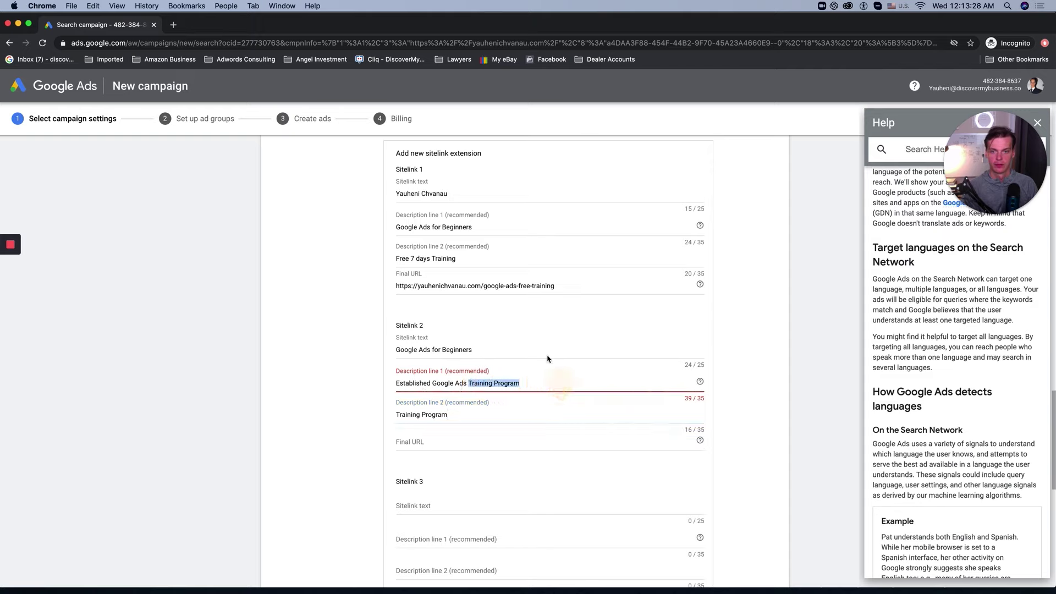
{"action": "key", "text": "BackSpace"}
{"action": "key", "text": "BackSpace"}
Step: Copy the first sitelink's free-training URL into the second sitelink's final URL
{"action": "left_click", "coordinate": [482, 287]}
{"action": "key", "text": "super+a"}
{"action": "key", "text": "super+c"}
{"action": "left_click", "coordinate": [434, 440]}
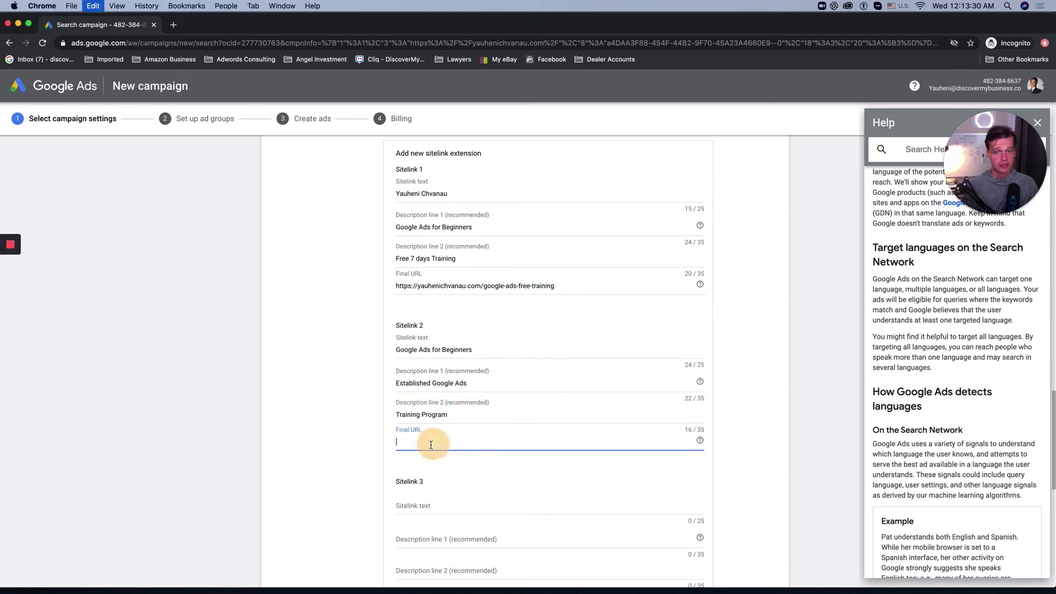
{"action": "key", "text": "super+v"}
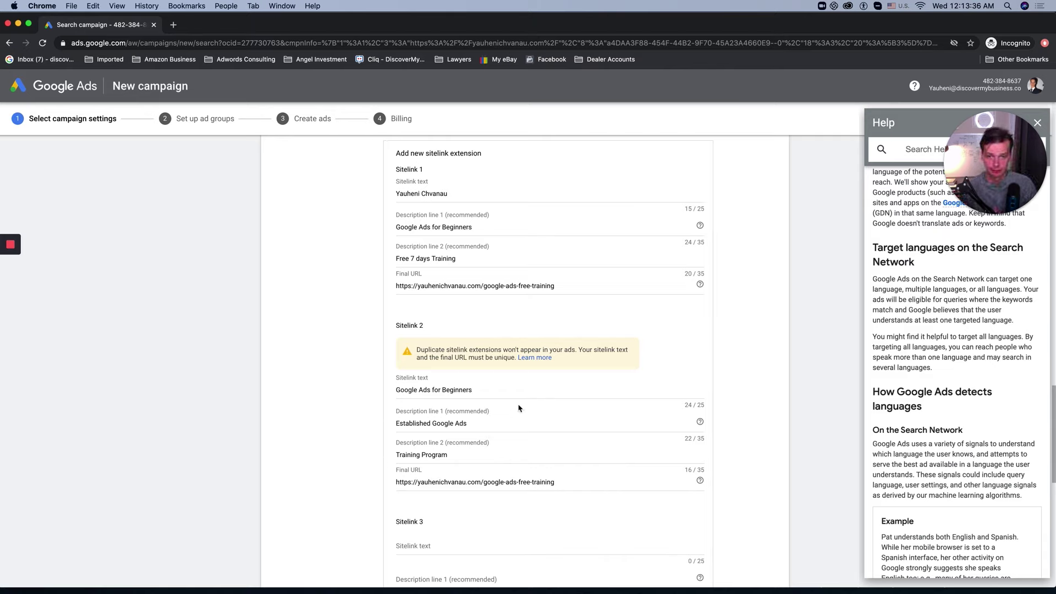
Step: Replace the duplicate second sitelink text with 'About Training'
{"action": "left_click", "coordinate": [479, 391]}
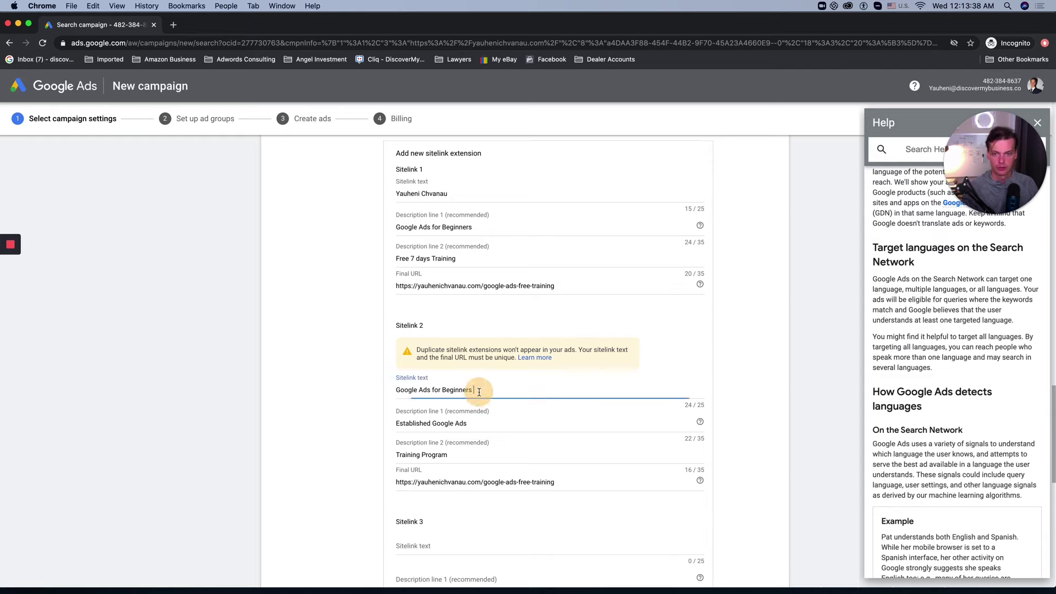
{"action": "key", "text": "super+a"}
{"action": "type", "text": "A"}
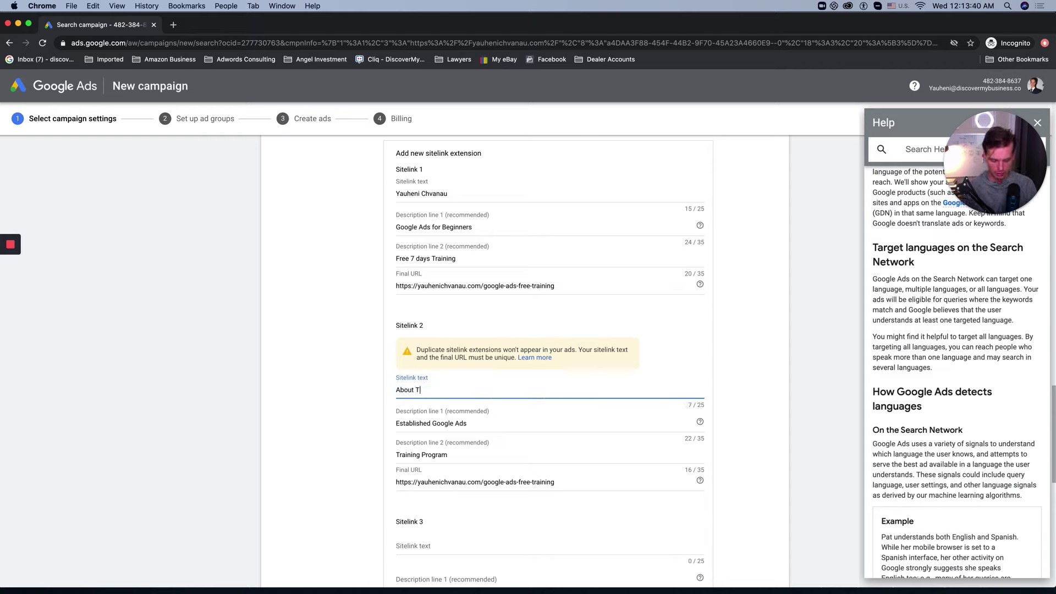
{"action": "key", "text": "BackSpace"}
{"action": "key", "text": "BackSpace"}
{"action": "key", "text": "BackSpace"}
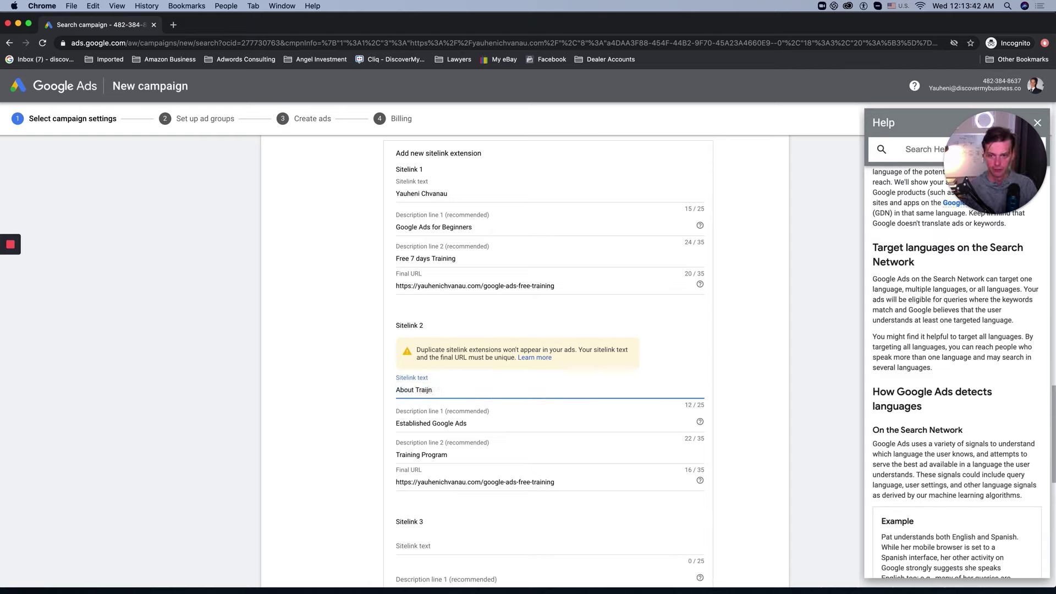
{"action": "key", "text": "Tab"}
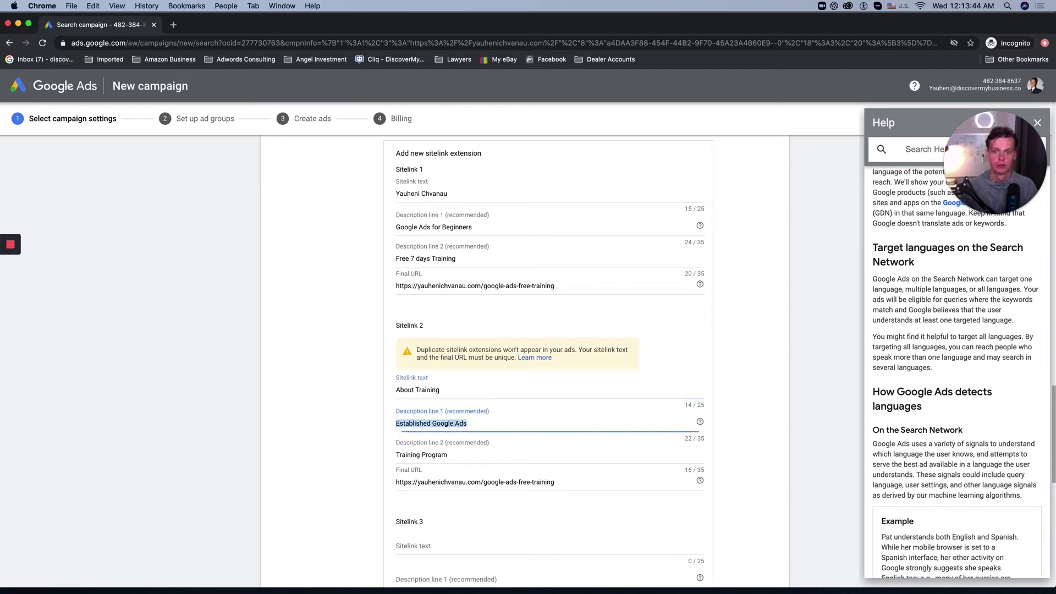
Step: Set the descriptions to 'Learn How to Acquire More' and 'Leads and Convert them Into Clients'
{"action": "left_click", "coordinate": [360, 440]}
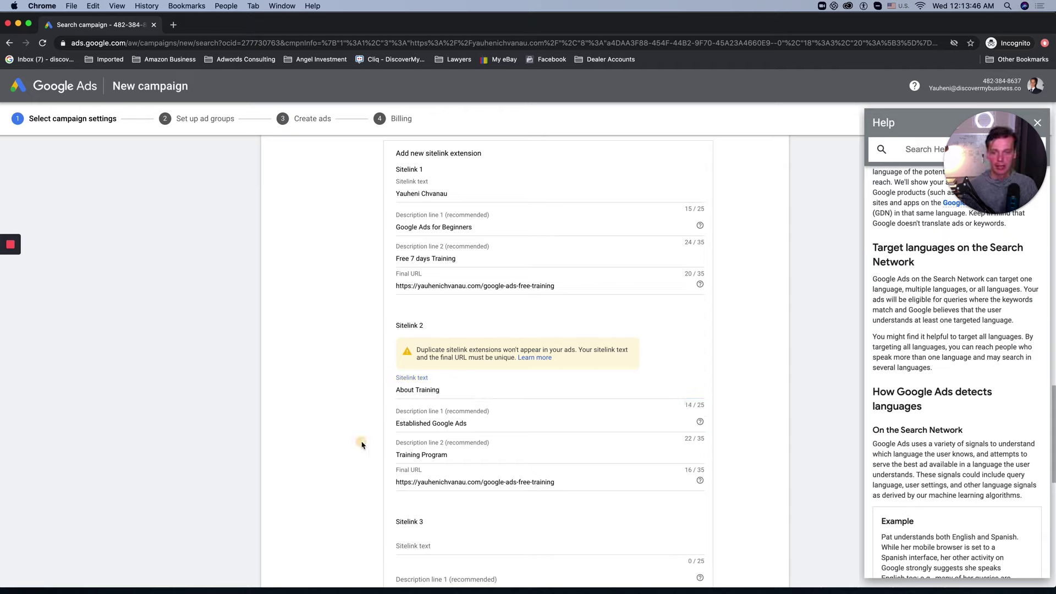
{"action": "triple_click", "coordinate": [436, 424]}
{"action": "left_click", "coordinate": [358, 311]}
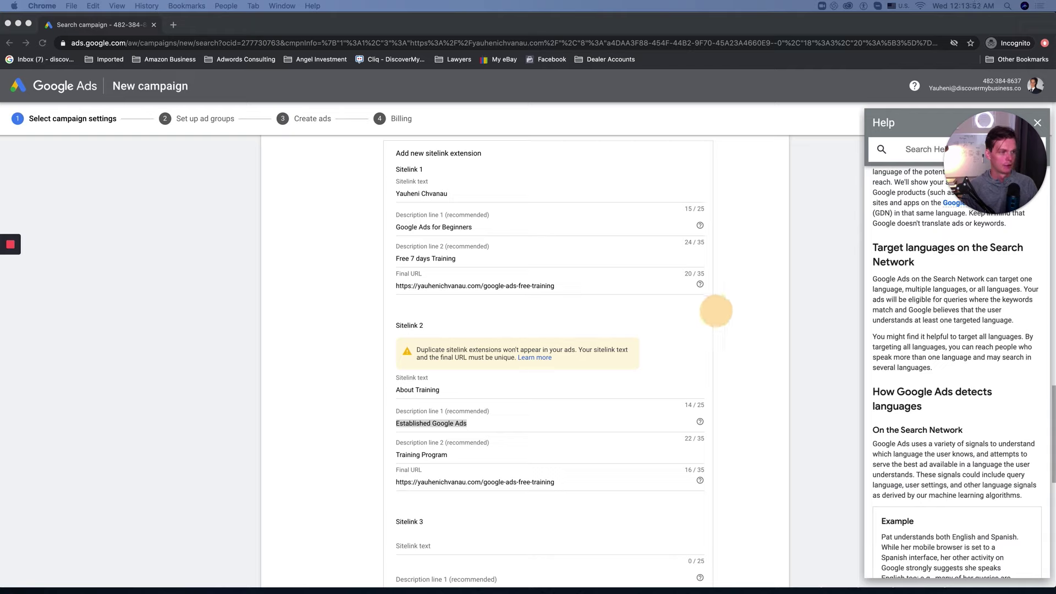
{"action": "left_click", "coordinate": [440, 386]}
{"action": "triple_click", "coordinate": [440, 420]}
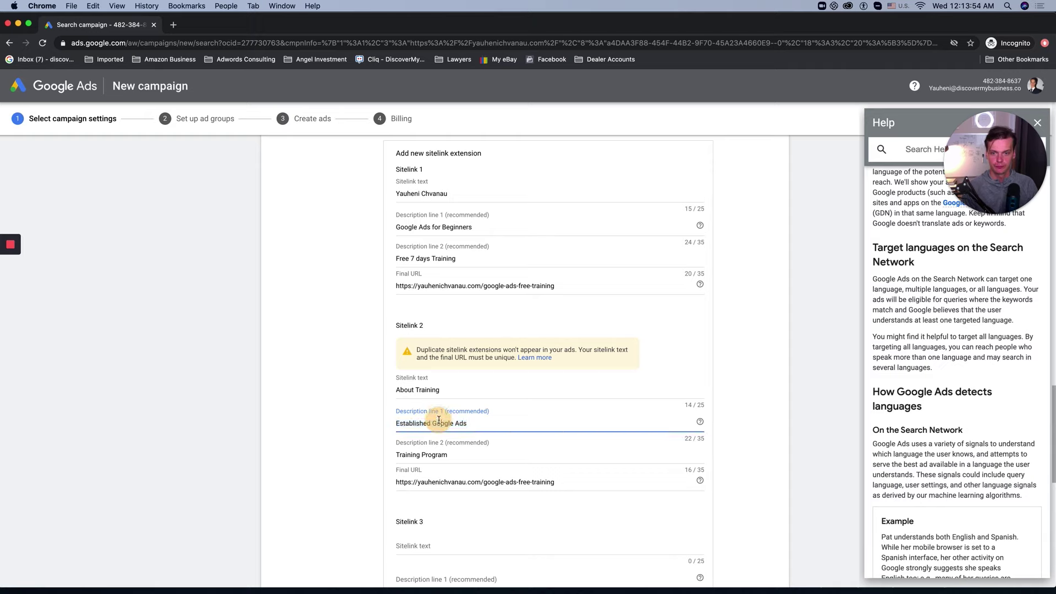
{"action": "type", "text": "Learn How to Acquire More Leads and Convert them Into Clients,"}
{"action": "left_click_drag", "start_coordinate": [479, 422], "coordinate": [660, 431]}
{"action": "key", "text": "super+c"}
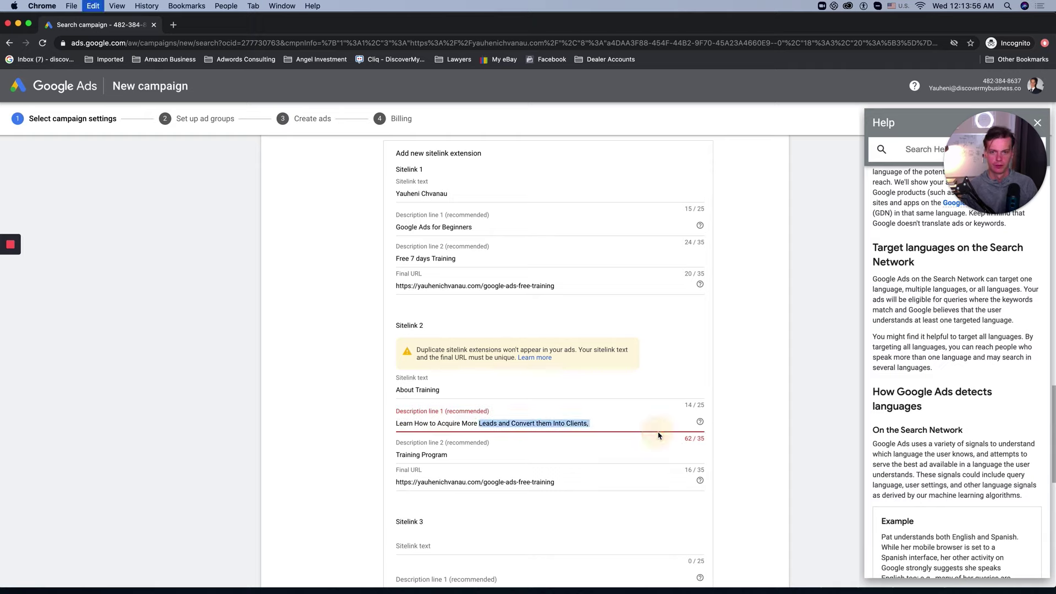
{"action": "key", "text": "BackSpace"}
{"action": "key", "text": "Tab"}
{"action": "key", "text": "super+v"}
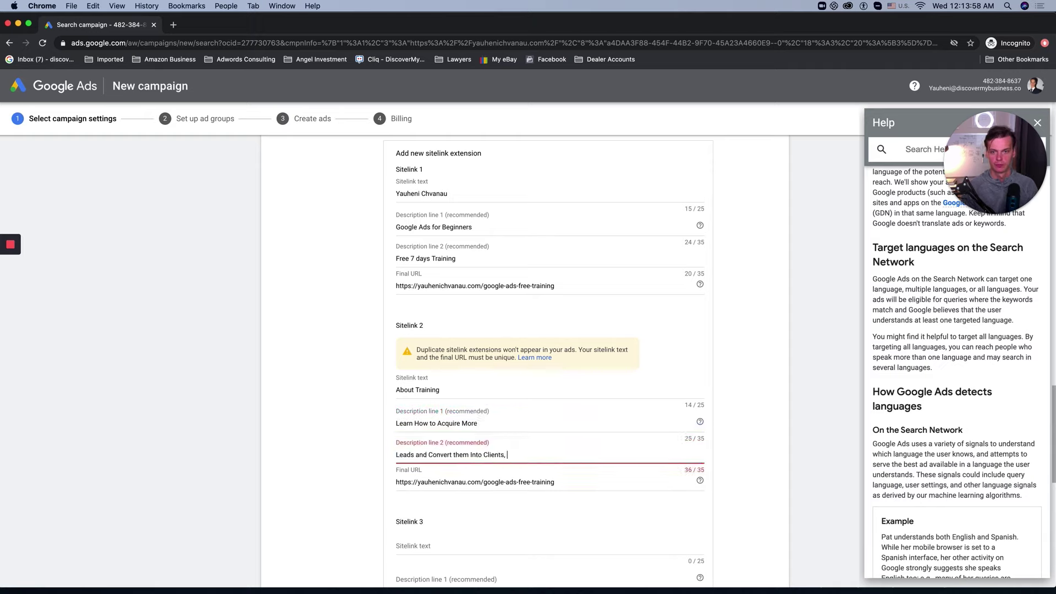
{"action": "key", "text": "BackSpace"}
Step: Finish editing the second sitelink and scroll further down the extensions page
{"action": "left_click", "coordinate": [332, 468]}
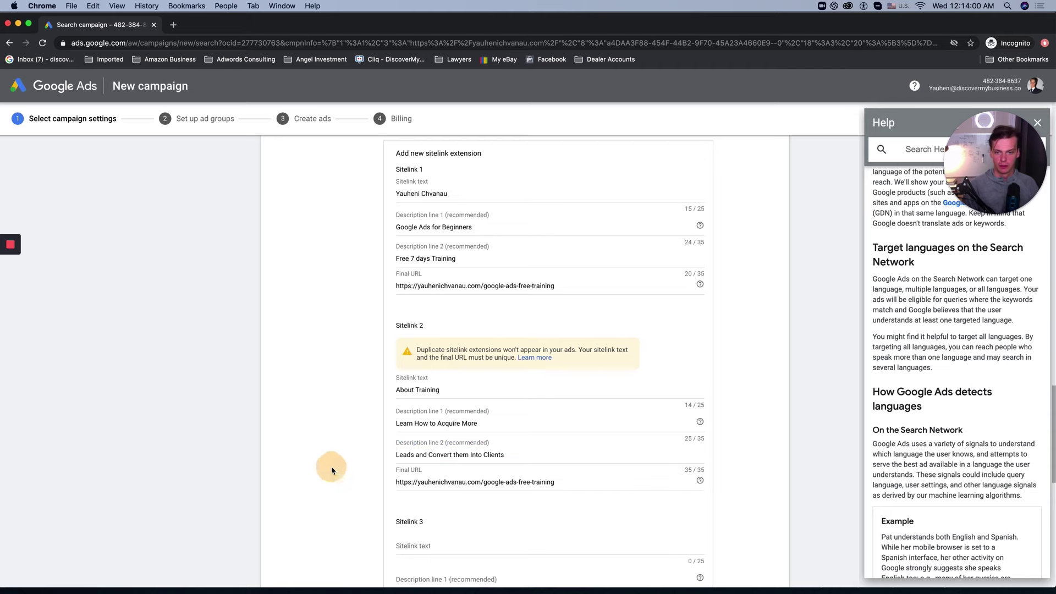
{"action": "scroll", "coordinate": [353, 483], "scroll_direction": "down", "scroll_amount": 2}
{"action": "scroll", "coordinate": [504, 413], "scroll_direction": "down", "scroll_amount": 1}
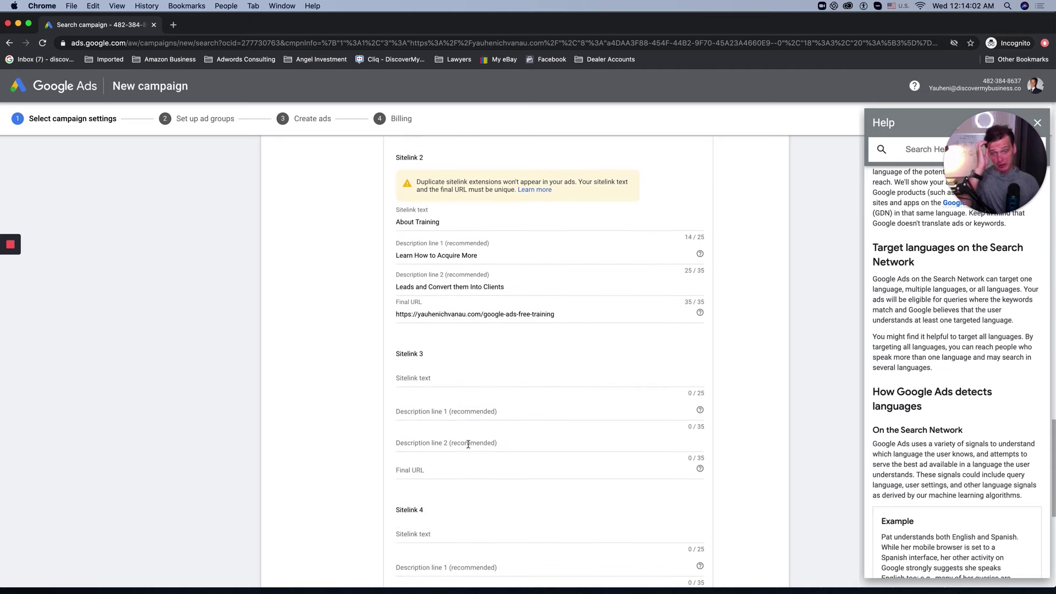
{"action": "scroll", "coordinate": [453, 402], "scroll_direction": "down", "scroll_amount": 3}
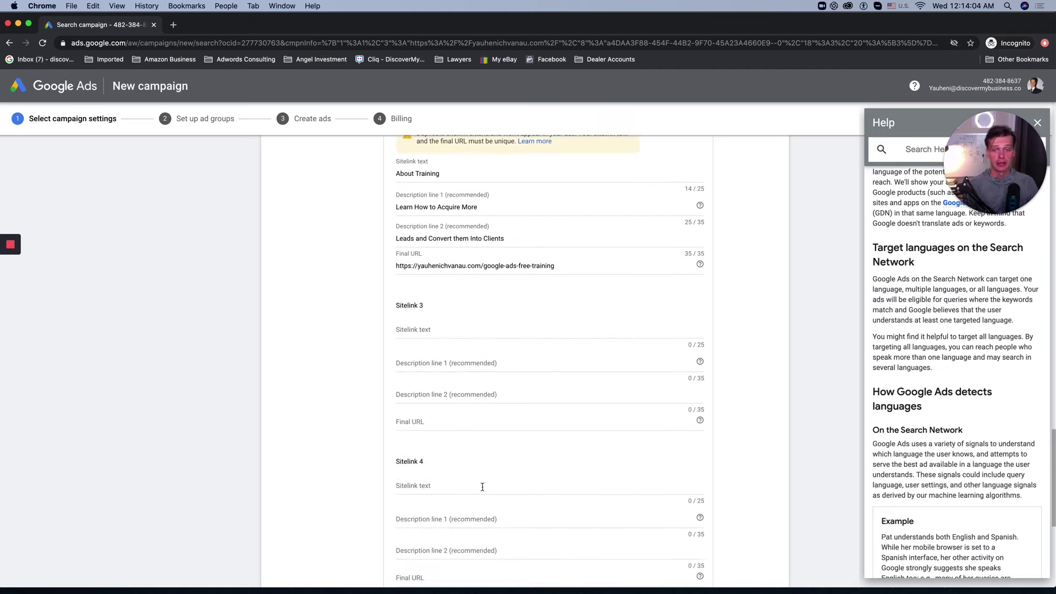
{"action": "scroll", "coordinate": [483, 489], "scroll_direction": "up", "scroll_amount": 7}
{"action": "scroll", "coordinate": [485, 492], "scroll_direction": "down", "scroll_amount": 8}
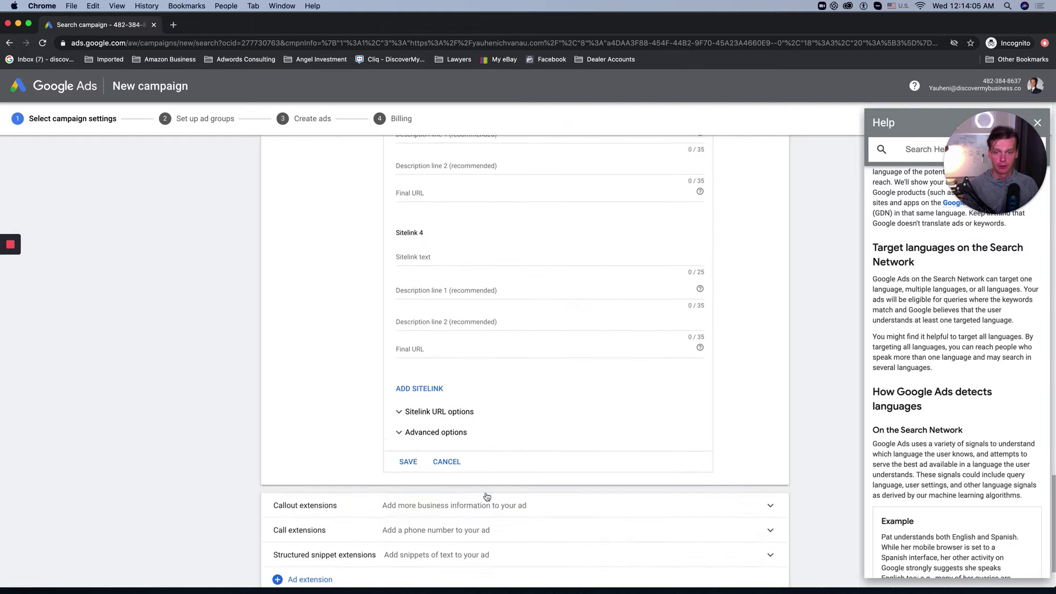
Step: Save both sitelinks, then create a new callout extension and focus Callout text 1
{"action": "left_click", "coordinate": [407, 453]}
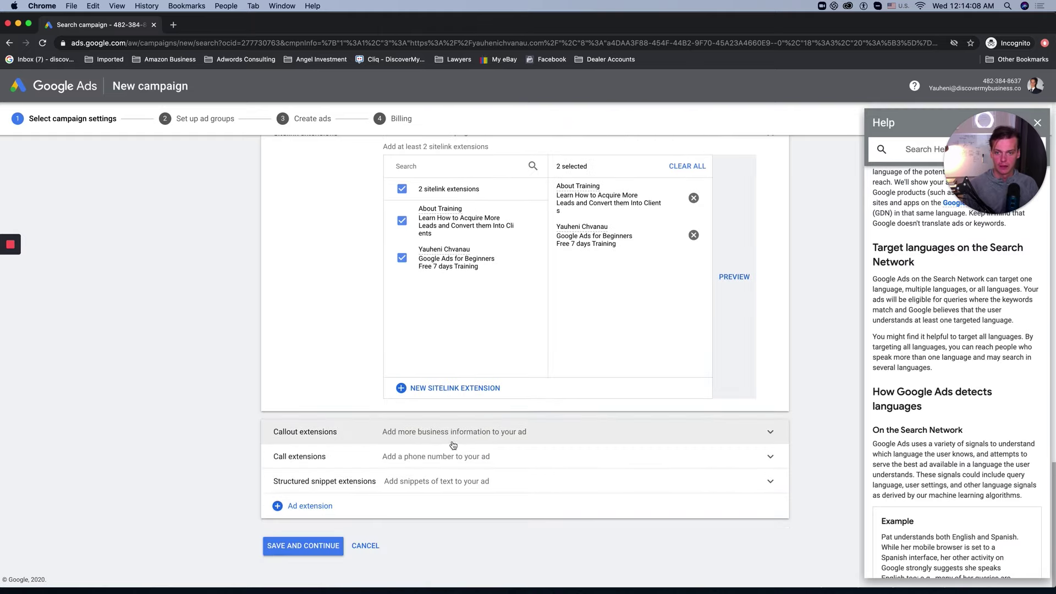
{"action": "left_click", "coordinate": [488, 432]}
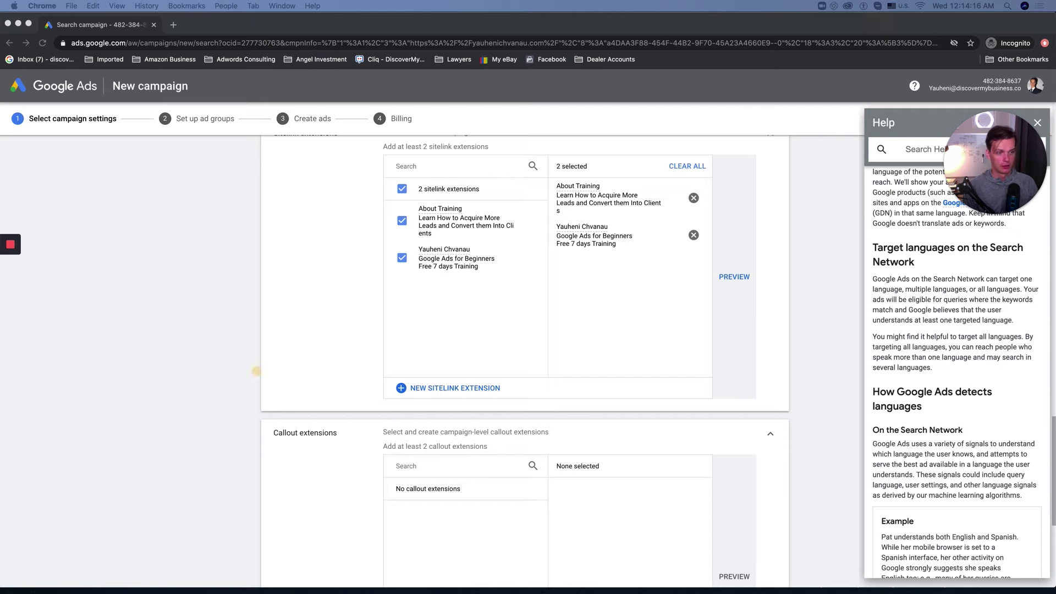
{"action": "left_click", "coordinate": [424, 508]}
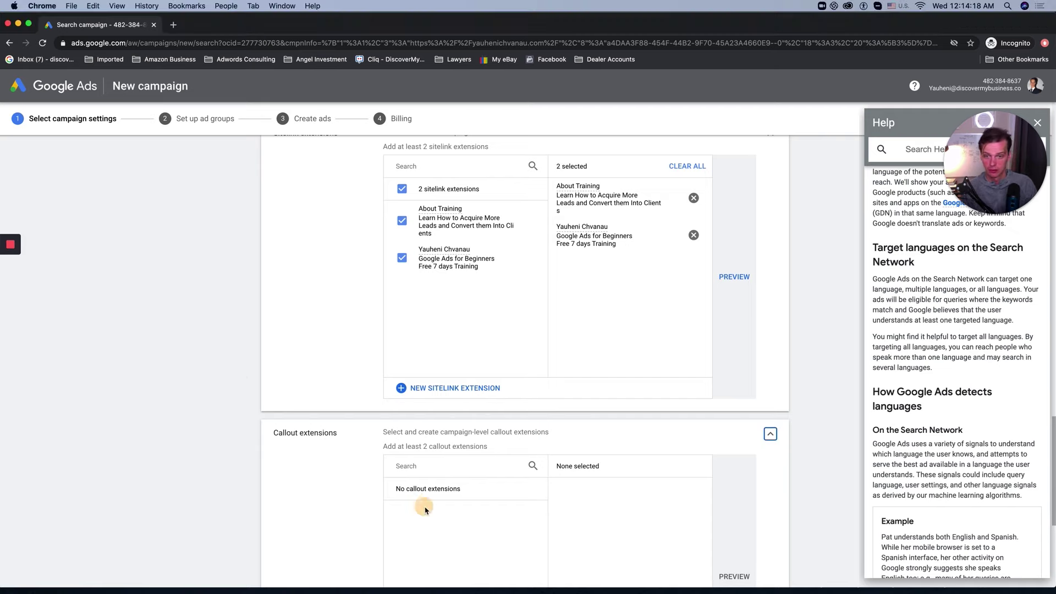
{"action": "scroll", "coordinate": [425, 508], "scroll_direction": "down", "scroll_amount": 4}
{"action": "left_click", "coordinate": [431, 479]}
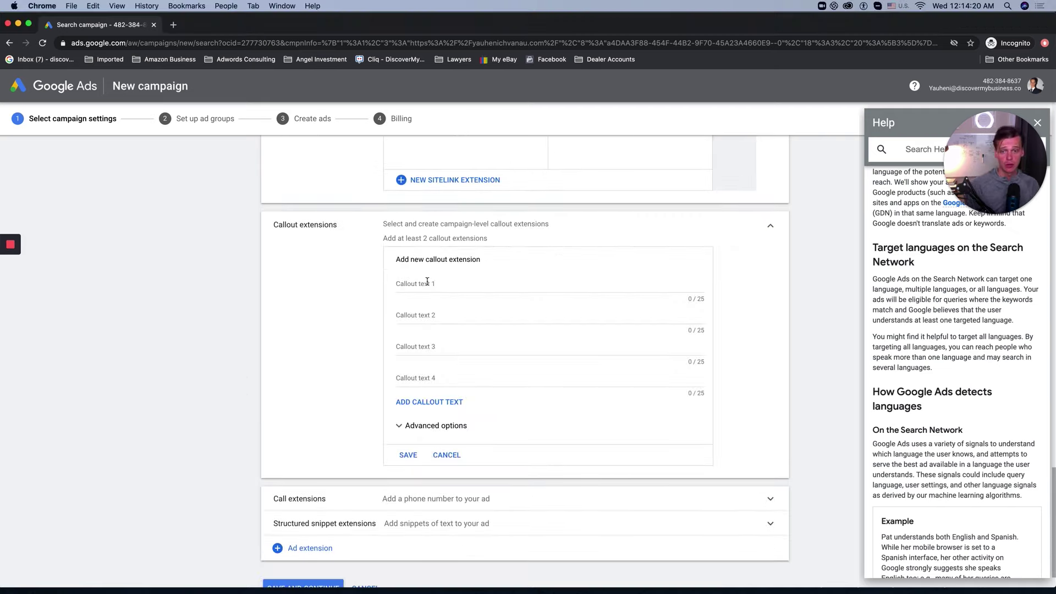
{"action": "left_click", "coordinate": [428, 282]}
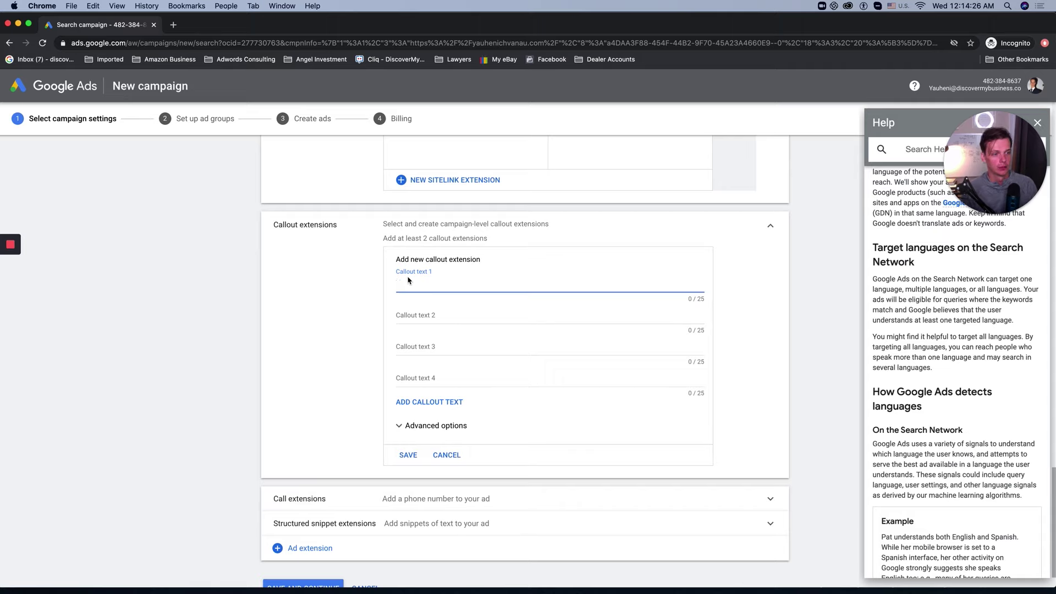
Step: Search 'ppc management company' in a new tab and copy the top ad's three description sentences
{"action": "left_click", "coordinate": [177, 26]}
{"action": "type", "text": "ppc management company"}
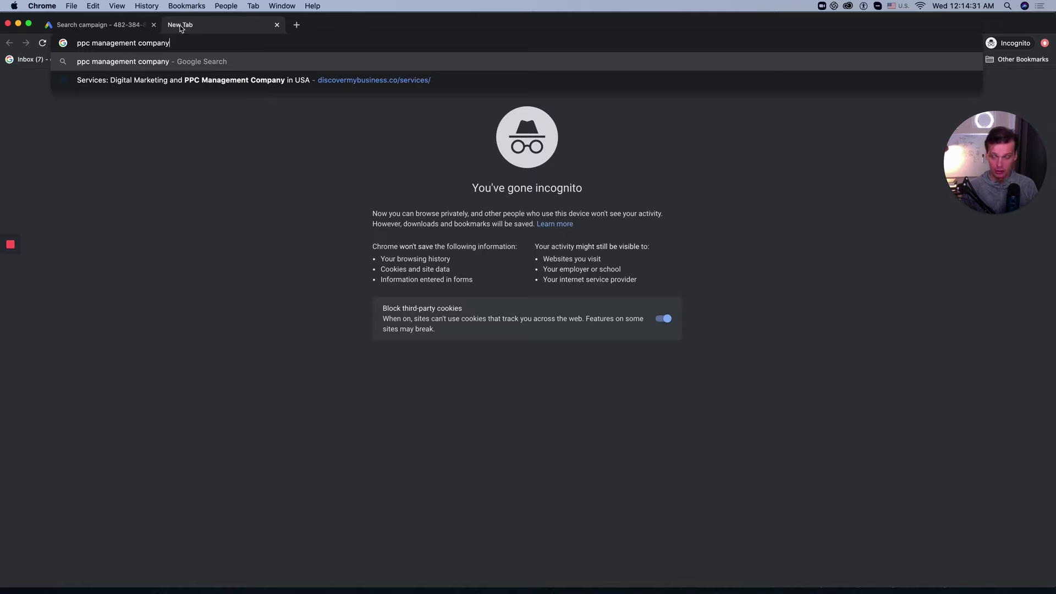
{"action": "key", "text": "Return"}
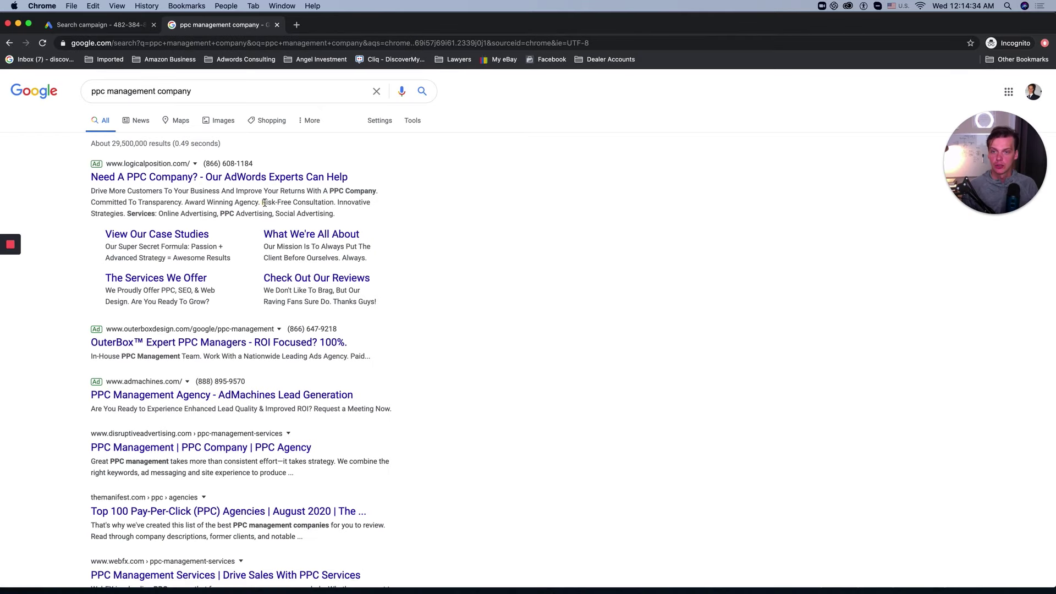
{"action": "left_click_drag", "start_coordinate": [264, 202], "coordinate": [341, 202]}
{"action": "left_click_drag", "start_coordinate": [224, 201], "coordinate": [126, 214]}
{"action": "key", "text": "super+c"}
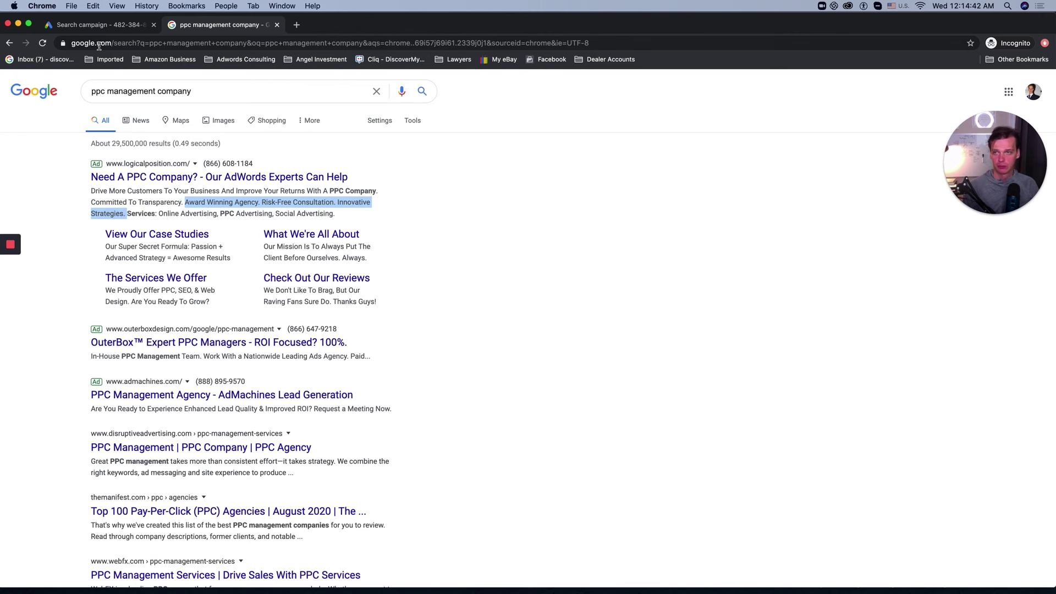
{"action": "left_click", "coordinate": [104, 24]}
Step: Paste ad text into callouts 1 and 2, rewording the second to 'Risk-Free Google Training'
{"action": "left_click", "coordinate": [482, 283]}
{"action": "key", "text": "super+v"}
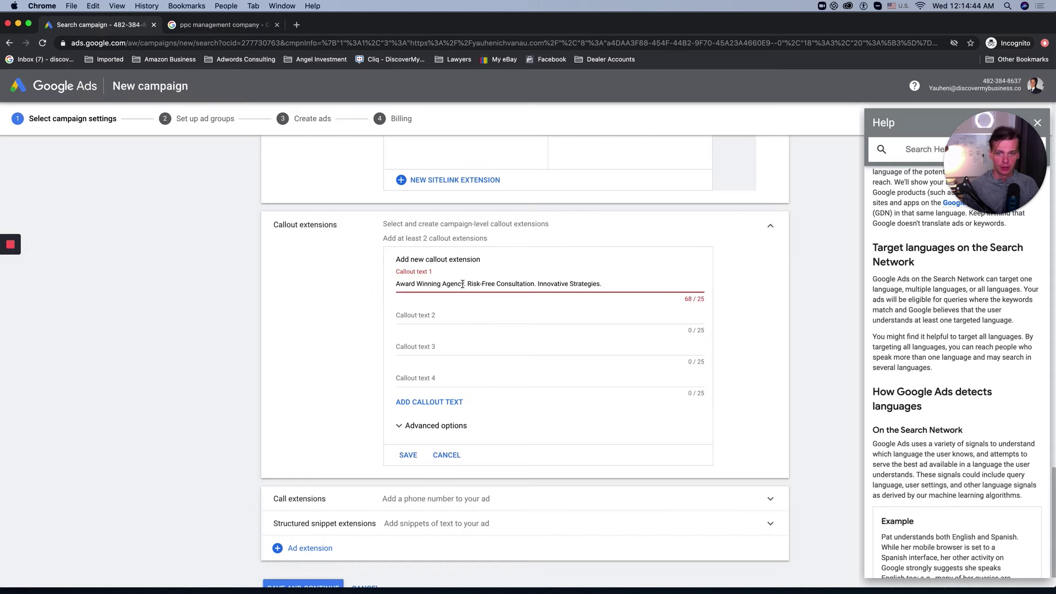
{"action": "left_click_drag", "start_coordinate": [467, 284], "coordinate": [534, 283]}
{"action": "left_click", "coordinate": [463, 314]}
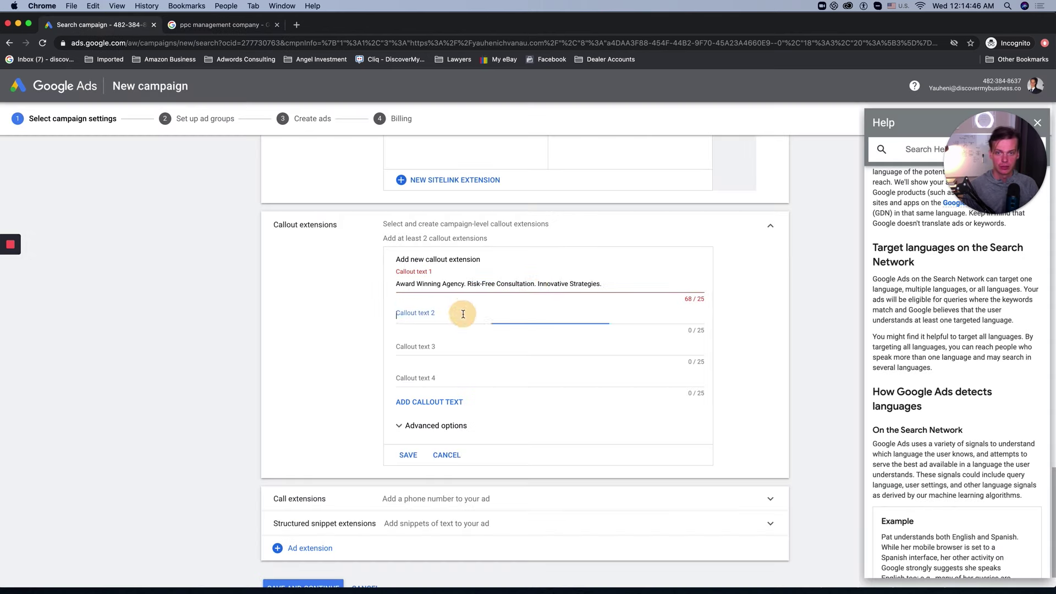
{"action": "type", "text": "Risk-Free Consultation."}
{"action": "left_click_drag", "start_coordinate": [477, 314], "coordinate": [425, 315]}
{"action": "type", "text": "Trai"}
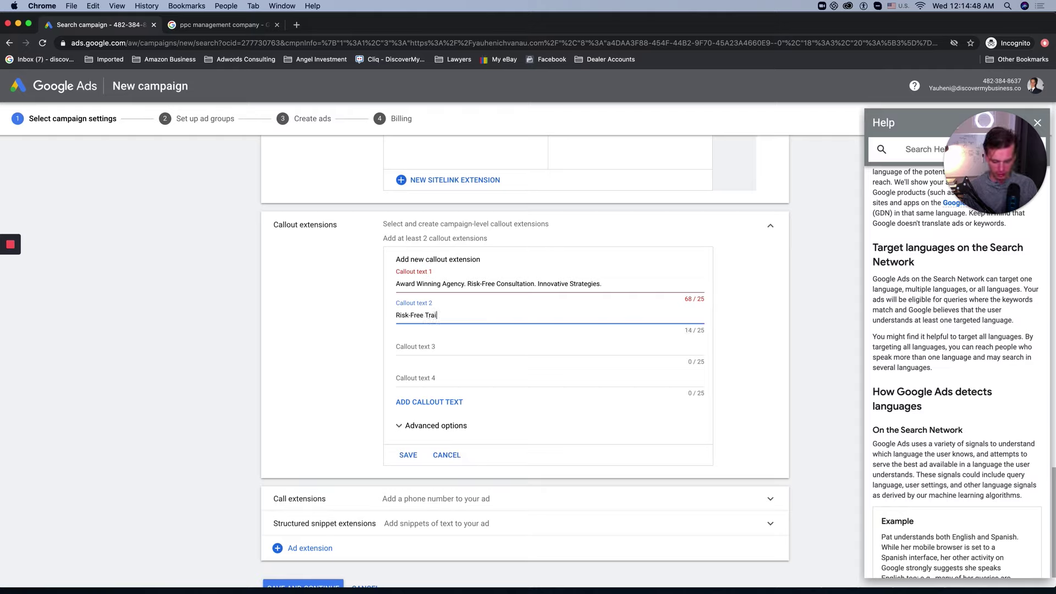
{"action": "type", "text": "ning"}
{"action": "left_click", "coordinate": [424, 316]}
{"action": "type", "text": "Google"}
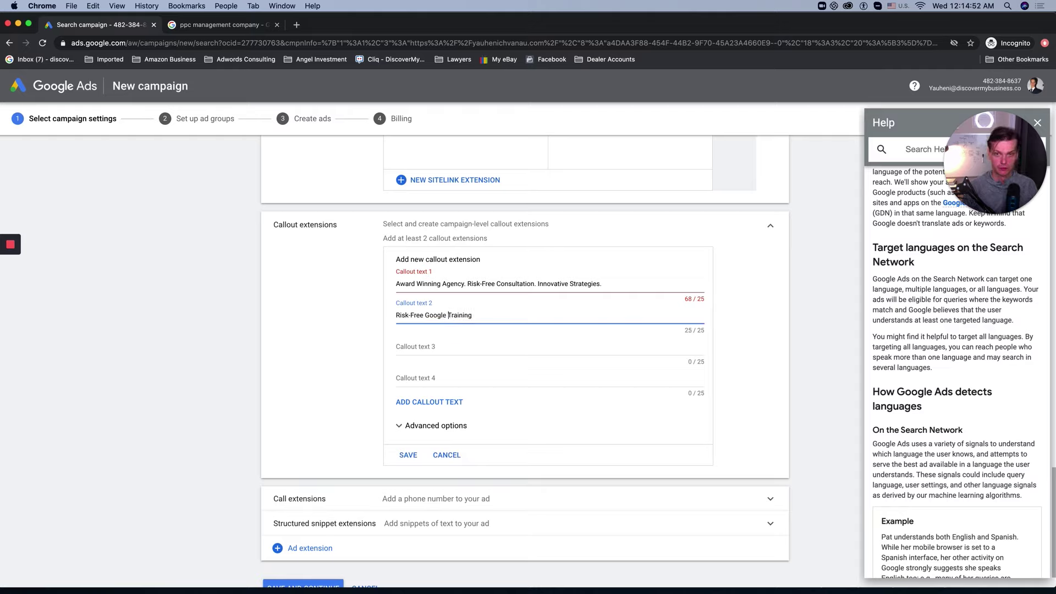
Step: Trim the first callout and move 'Innovative Strategies' into the third callout
{"action": "left_click_drag", "start_coordinate": [466, 286], "coordinate": [537, 286]}
{"action": "key", "text": "BackSpace"}
{"action": "key", "text": "BackSpace"}
{"action": "key", "text": "BackSpace"}
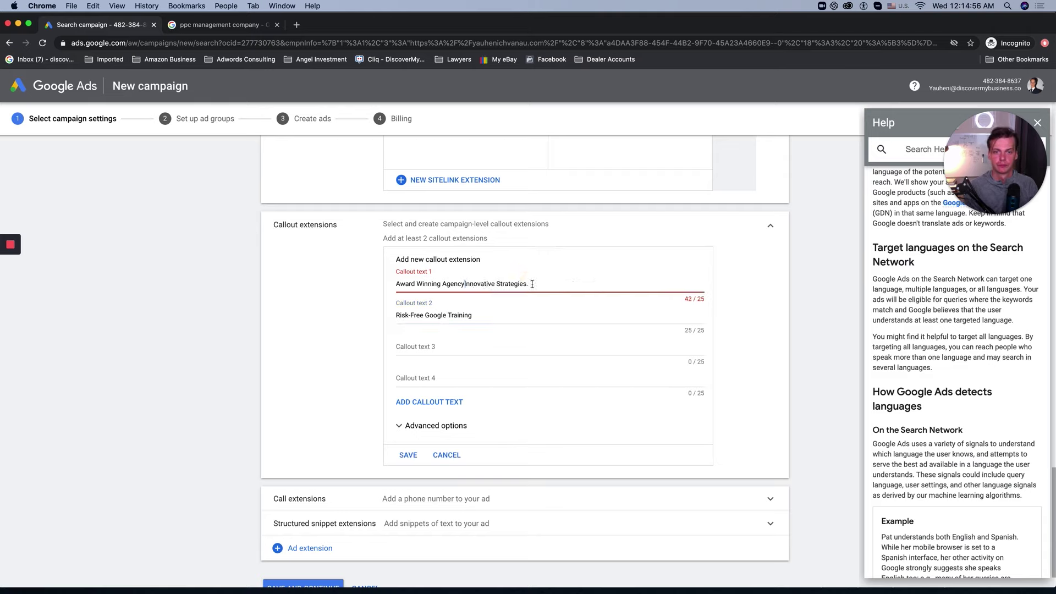
{"action": "mouse_move", "coordinate": [465, 285]}
{"action": "left_mouse_down"}
{"action": "mouse_move", "coordinate": [541, 285]}
{"action": "mouse_move", "coordinate": [462, 286]}
{"action": "left_mouse_up"}
{"action": "key", "text": "super+c"}
{"action": "left_click", "coordinate": [418, 351]}
{"action": "key", "text": "super+v"}
{"action": "key", "text": "BackSpace"}
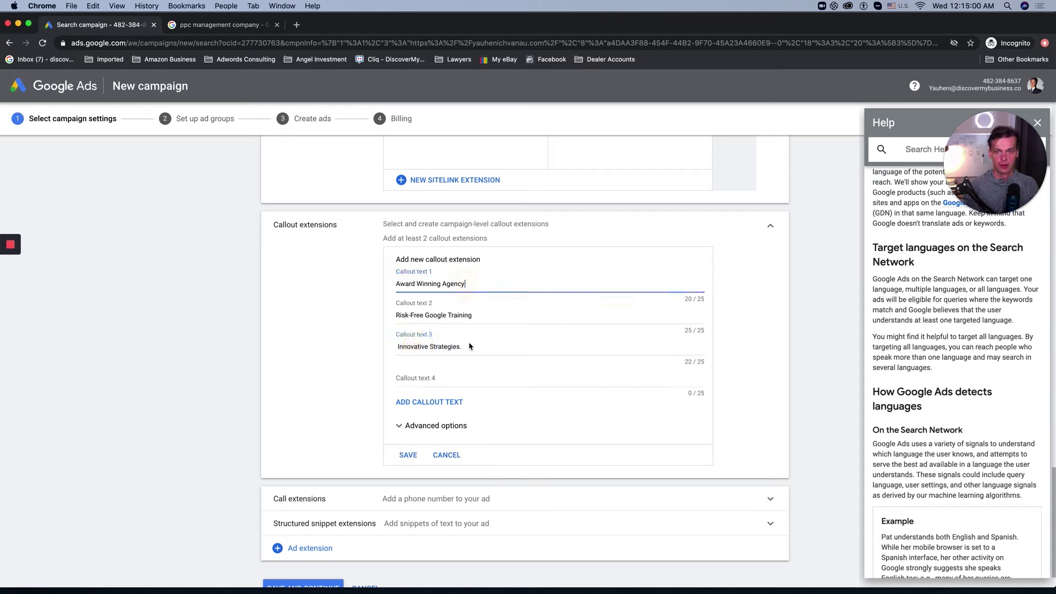
{"action": "left_click", "coordinate": [468, 346]}
{"action": "triple_click", "coordinate": [468, 346]}
{"action": "left_click", "coordinate": [474, 348]}
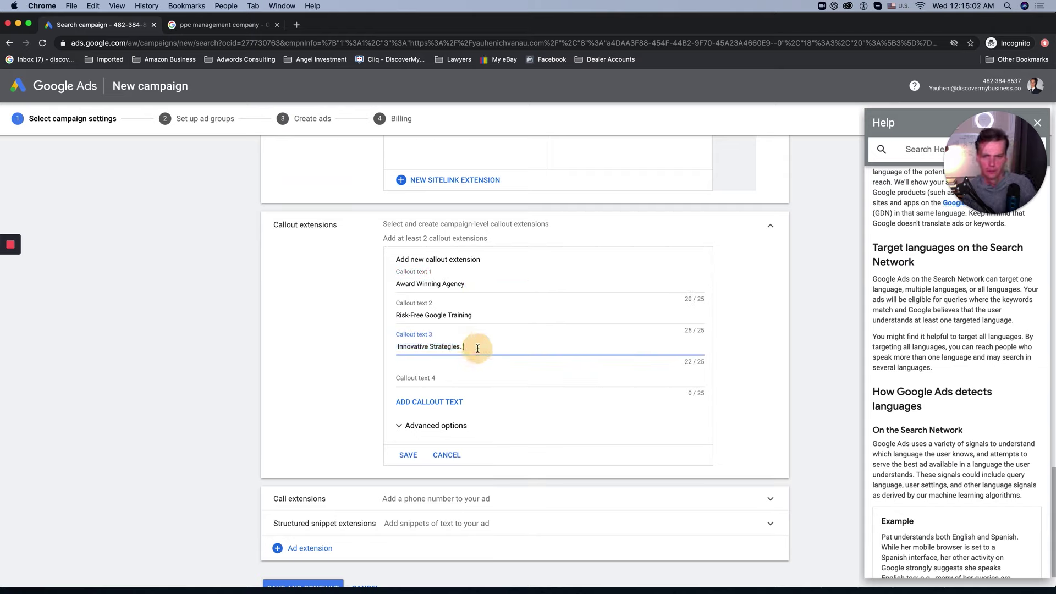
Step: Set the fourth callout to 'Free 7 Days Training' by trimming the pasted text
{"action": "left_click", "coordinate": [418, 377]}
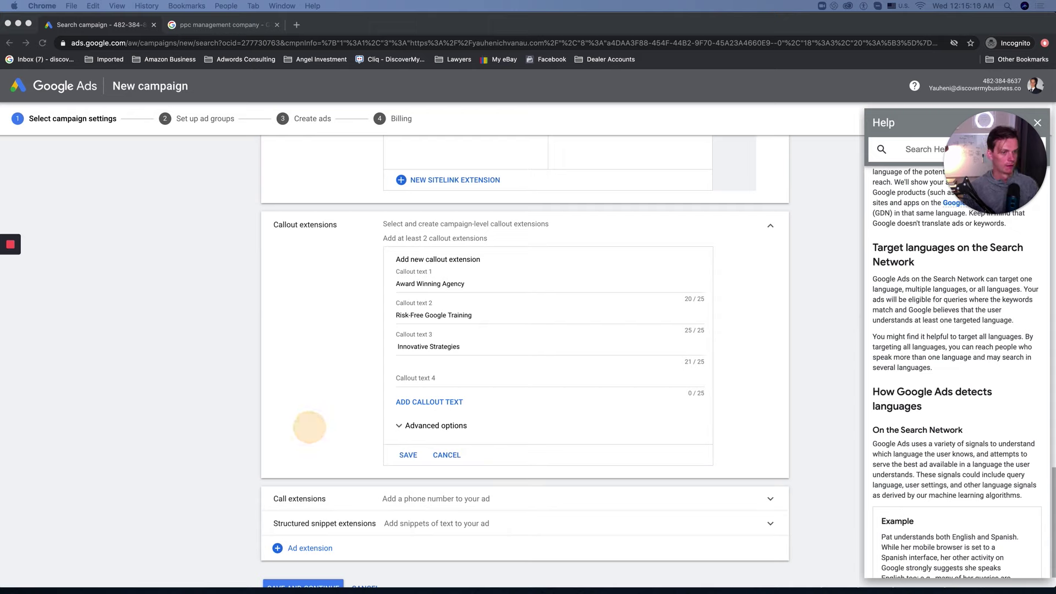
{"action": "left_click", "coordinate": [463, 370]}
{"action": "key", "text": "super+v"}
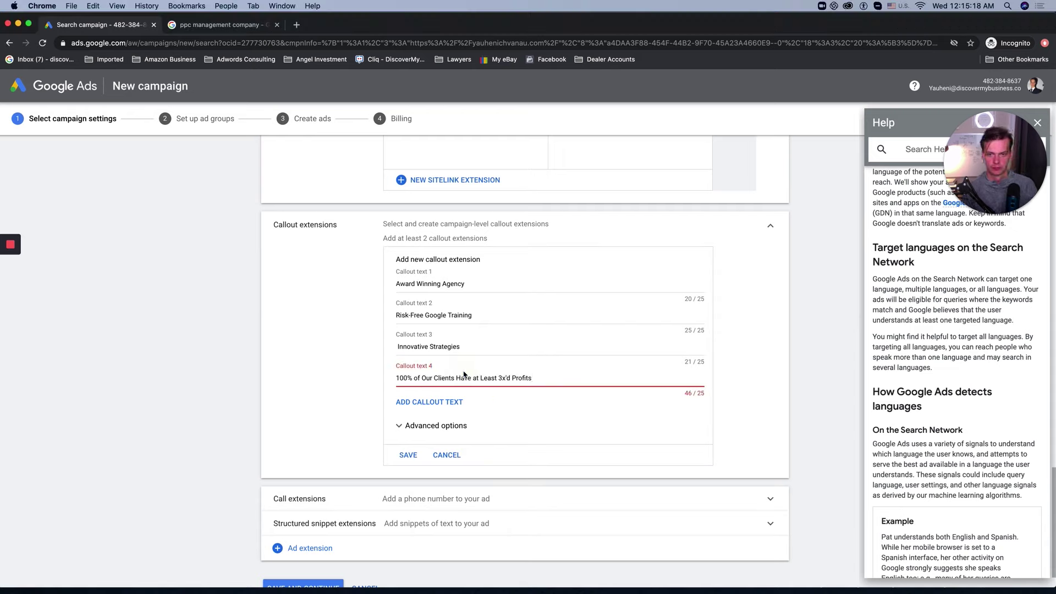
{"action": "key", "text": "alt+BackSpace"}
{"action": "key", "text": "alt+BackSpace"}
{"action": "key", "text": "alt+BackSpace"}
{"action": "key", "text": "alt+BackSpace"}
{"action": "key", "text": "alt+BackSpace"}
{"action": "key", "text": "alt+BackSpace"}
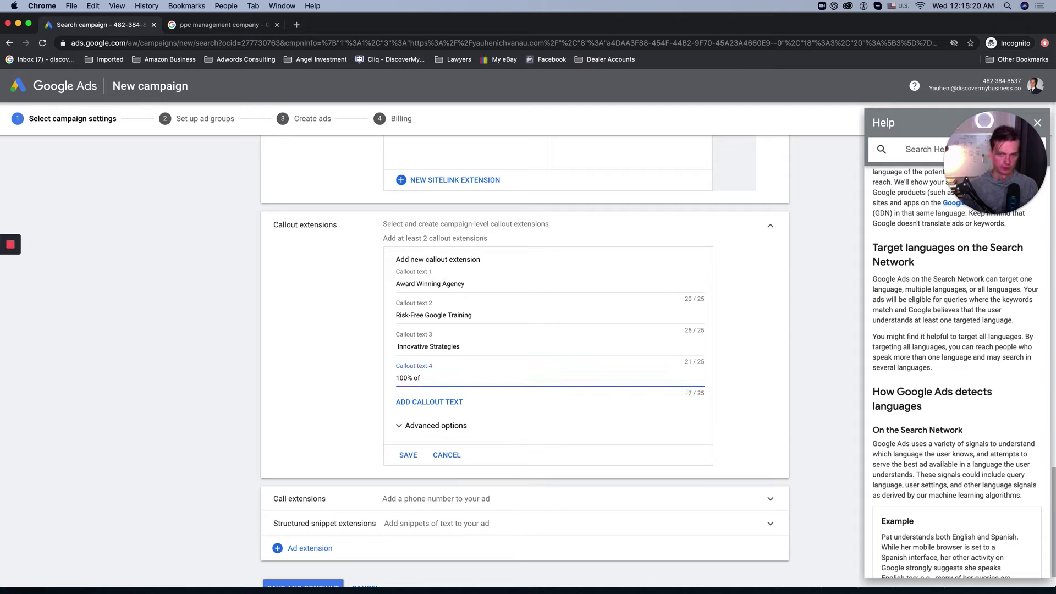
{"action": "key", "text": "super+z"}
{"action": "key", "text": "super+z"}
{"action": "key", "text": "super+z"}
{"action": "key", "text": "super+z"}
{"action": "key", "text": "super+z"}
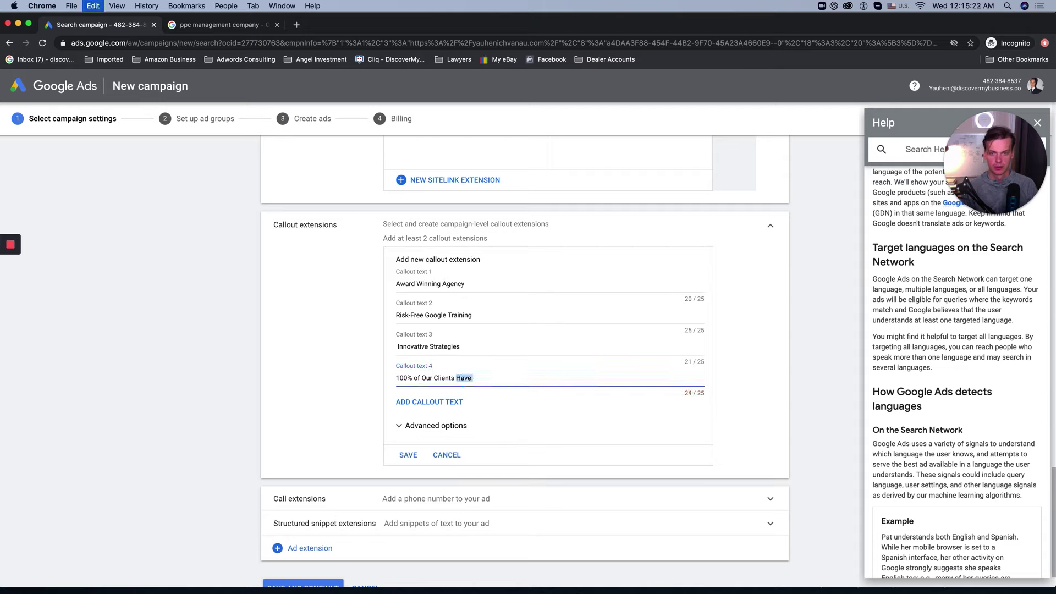
{"action": "key", "text": "super+z"}
{"action": "key", "text": "super+z"}
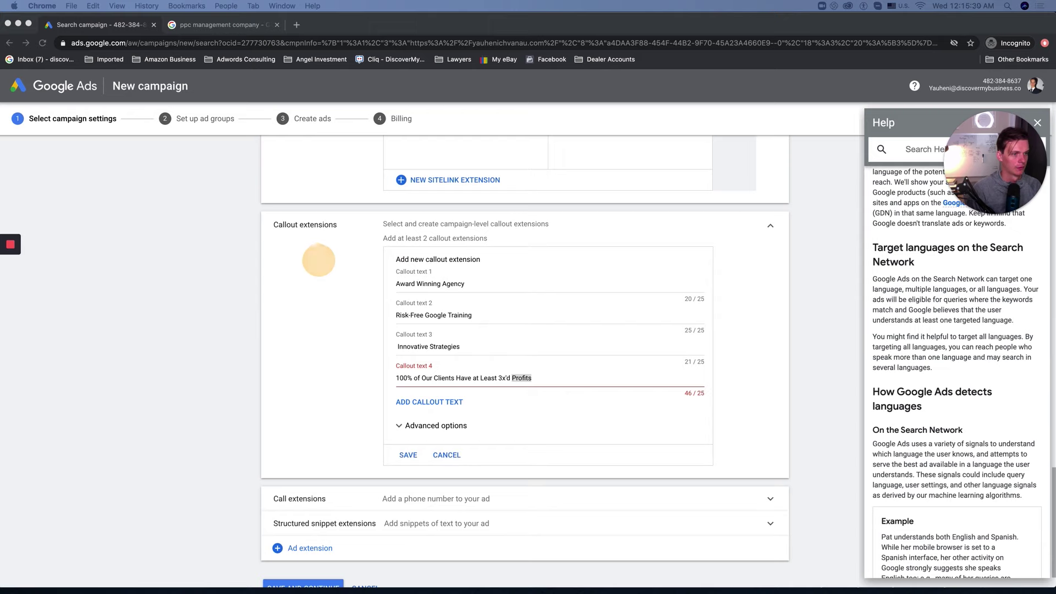
{"action": "left_click", "coordinate": [437, 381]}
{"action": "key", "text": "super+a"}
{"action": "type", "text": "Free 7 Days Online Training"}
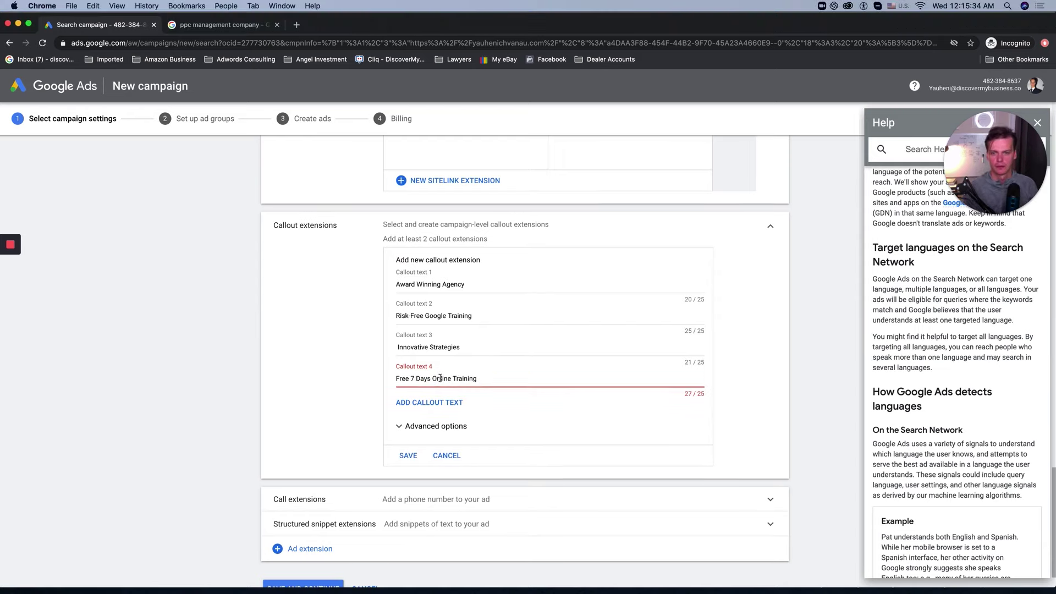
{"action": "double_click", "coordinate": [439, 378]}
{"action": "key", "text": "BackSpace"}
Step: Save the four callouts, expand Call extensions, and return to the competitor search results
{"action": "left_click", "coordinate": [408, 455]}
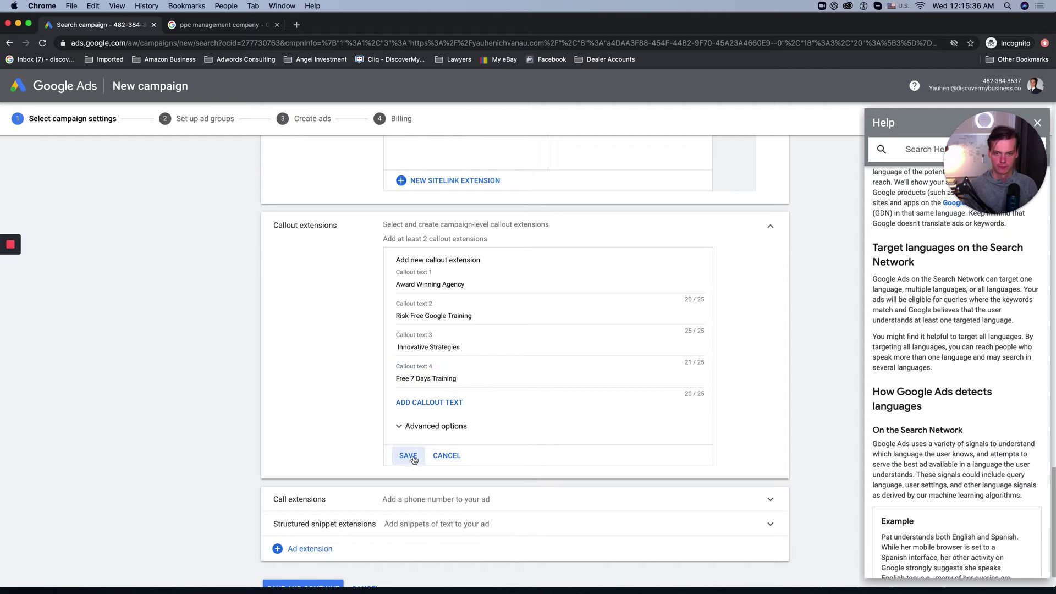
{"action": "scroll", "coordinate": [431, 418], "scroll_direction": "down", "scroll_amount": 2}
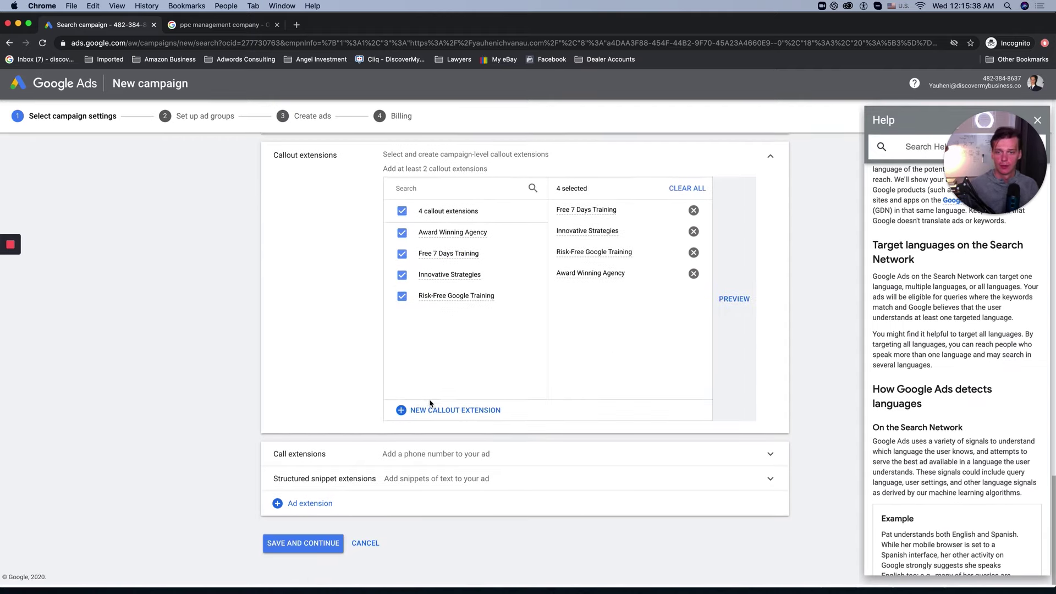
{"action": "left_click", "coordinate": [429, 463]}
{"action": "scroll", "coordinate": [422, 457], "scroll_direction": "down", "scroll_amount": 3}
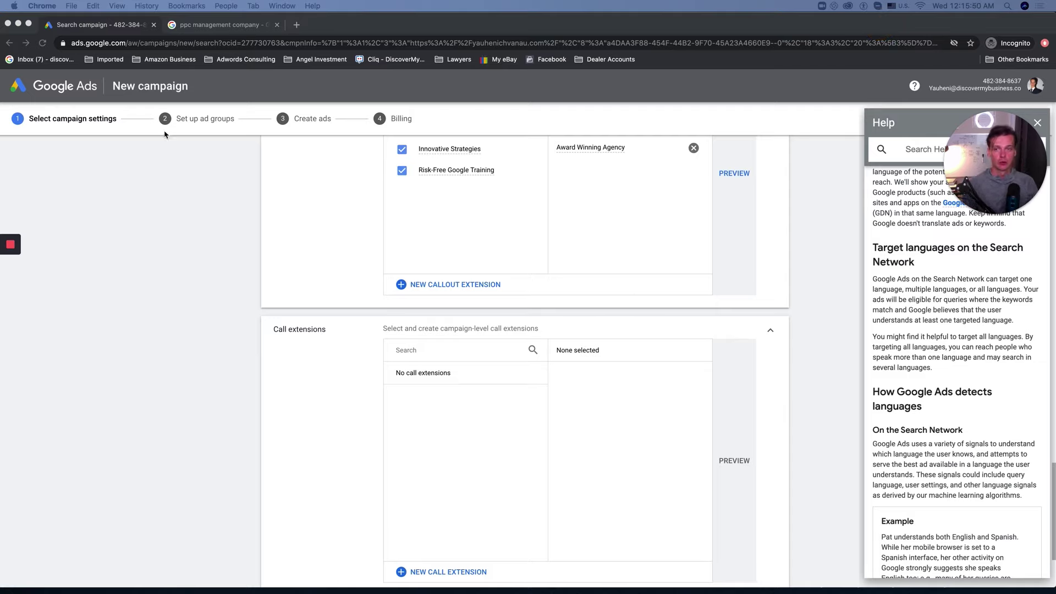
{"action": "left_click", "coordinate": [242, 24]}
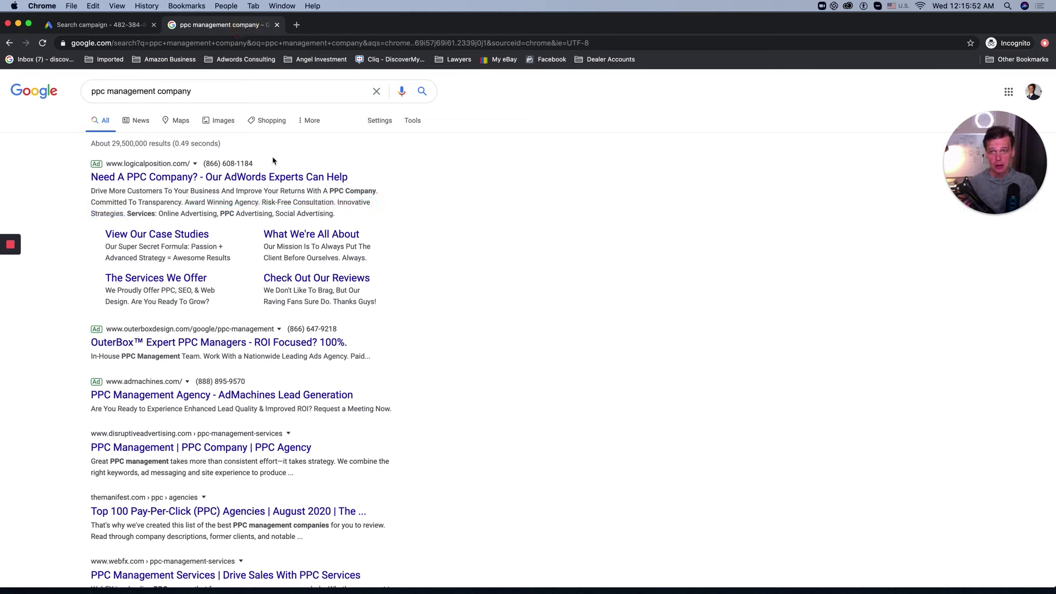
Step: Highlight the top competitor ad's address and headline near its phone number, then return to Google Ads
{"action": "mouse_move", "coordinate": [258, 164]}
{"action": "left_mouse_down"}
{"action": "mouse_move", "coordinate": [220, 154]}
{"action": "mouse_move", "coordinate": [248, 163]}
{"action": "mouse_move", "coordinate": [193, 164]}
{"action": "mouse_move", "coordinate": [257, 164]}
{"action": "left_mouse_up"}
{"action": "left_click", "coordinate": [254, 165]}
{"action": "left_click", "coordinate": [204, 164]}
{"action": "left_click", "coordinate": [256, 164]}
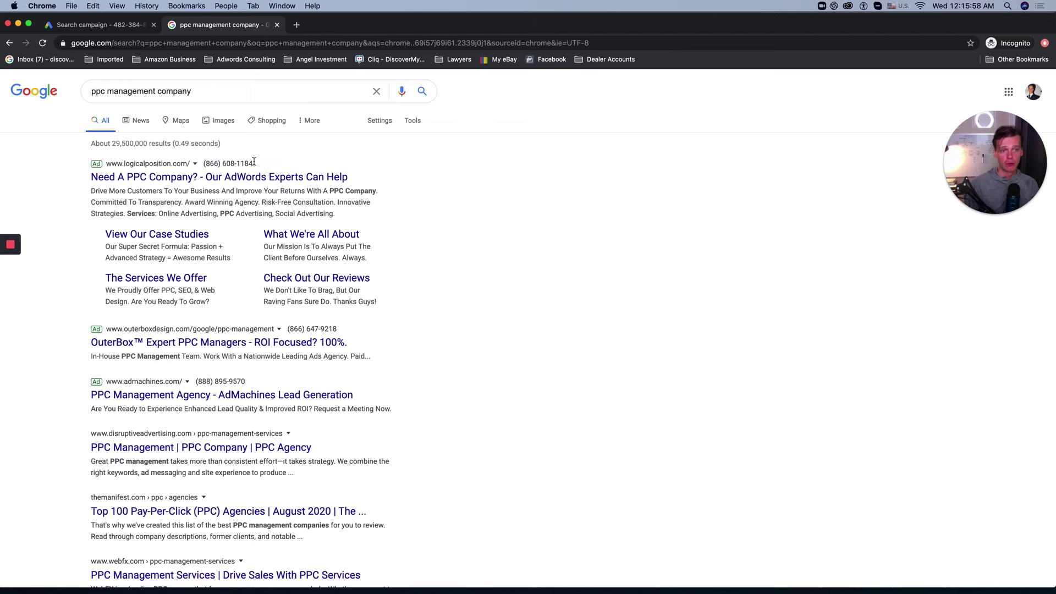
{"action": "left_click", "coordinate": [102, 24]}
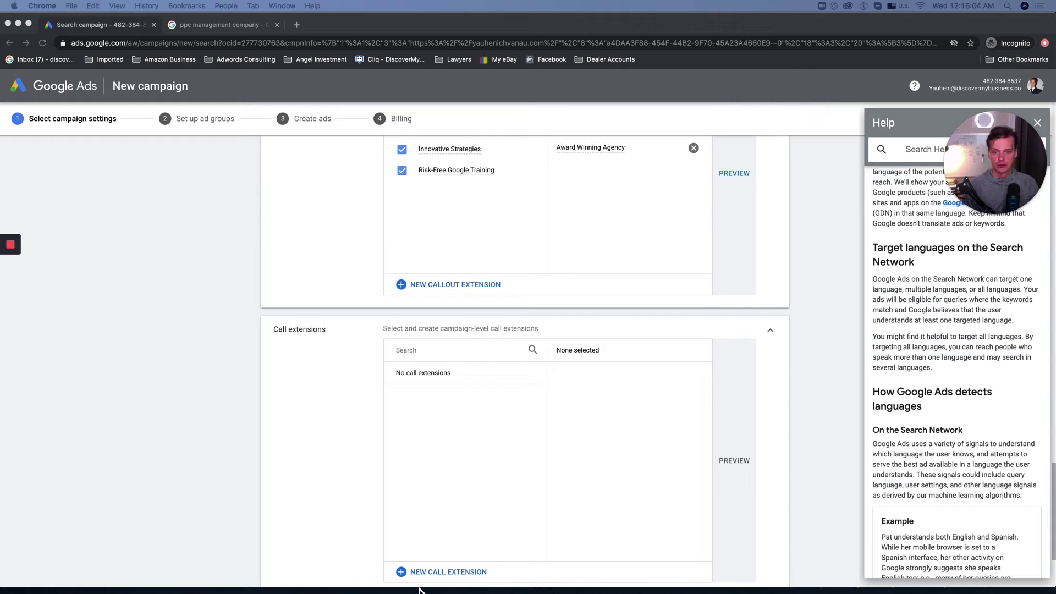
Step: Create and save a call extension with the pasted business phone number
{"action": "left_click", "coordinate": [426, 571]}
{"action": "left_click", "coordinate": [487, 368]}
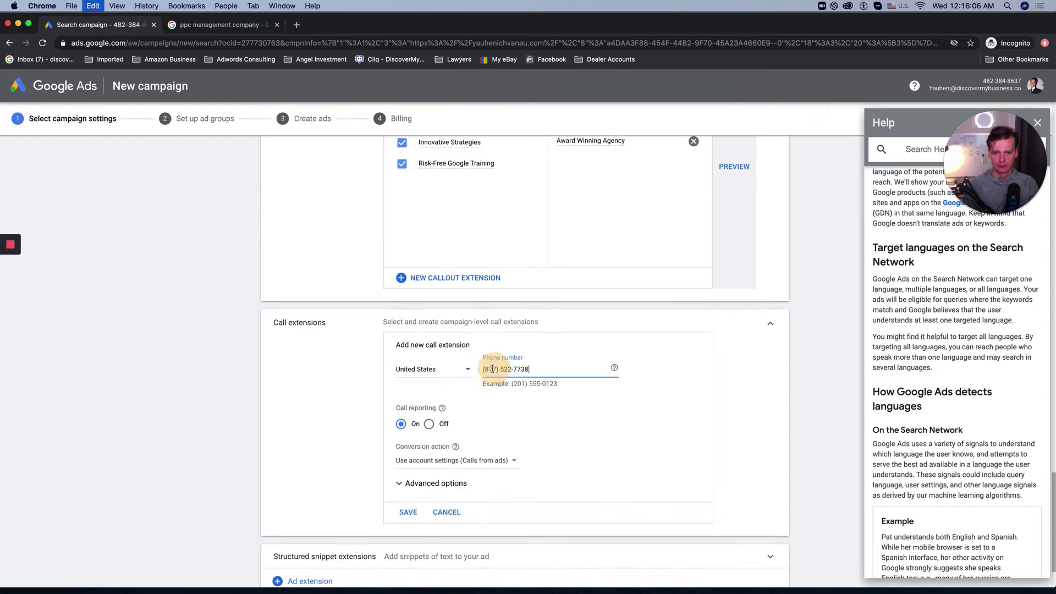
{"action": "scroll", "coordinate": [307, 437], "scroll_direction": "down", "scroll_amount": 1}
{"action": "scroll", "coordinate": [307, 437], "scroll_direction": "down", "scroll_amount": 1}
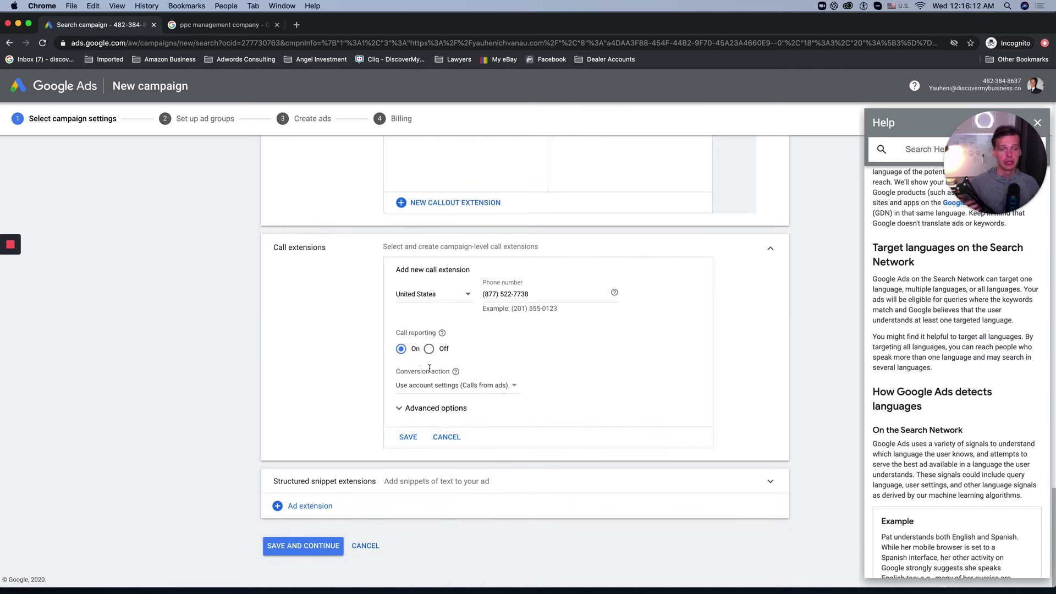
{"action": "left_click", "coordinate": [408, 437]}
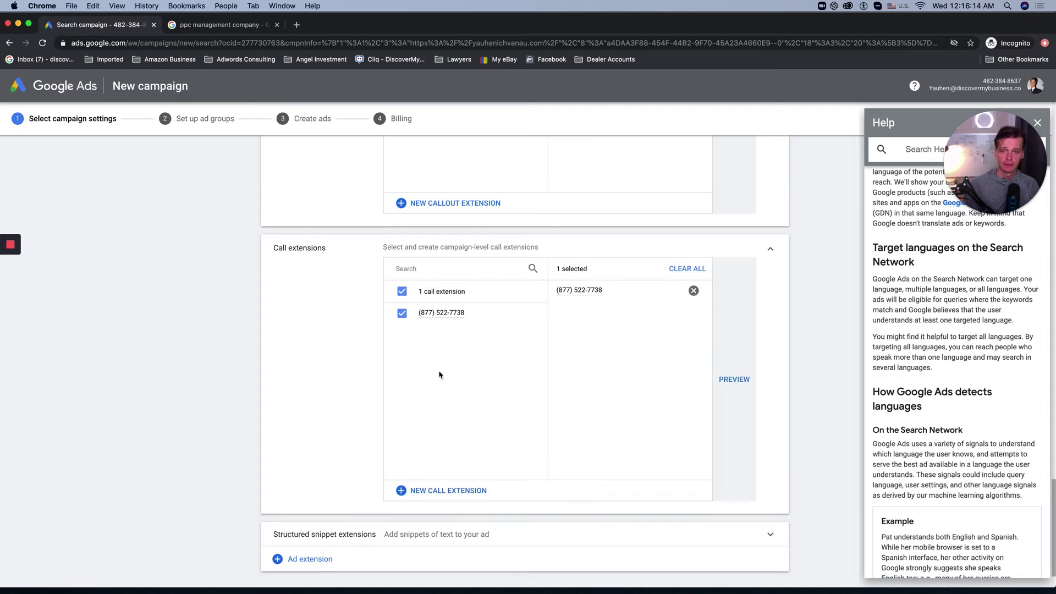
{"action": "scroll", "coordinate": [363, 501], "scroll_direction": "down", "scroll_amount": 1}
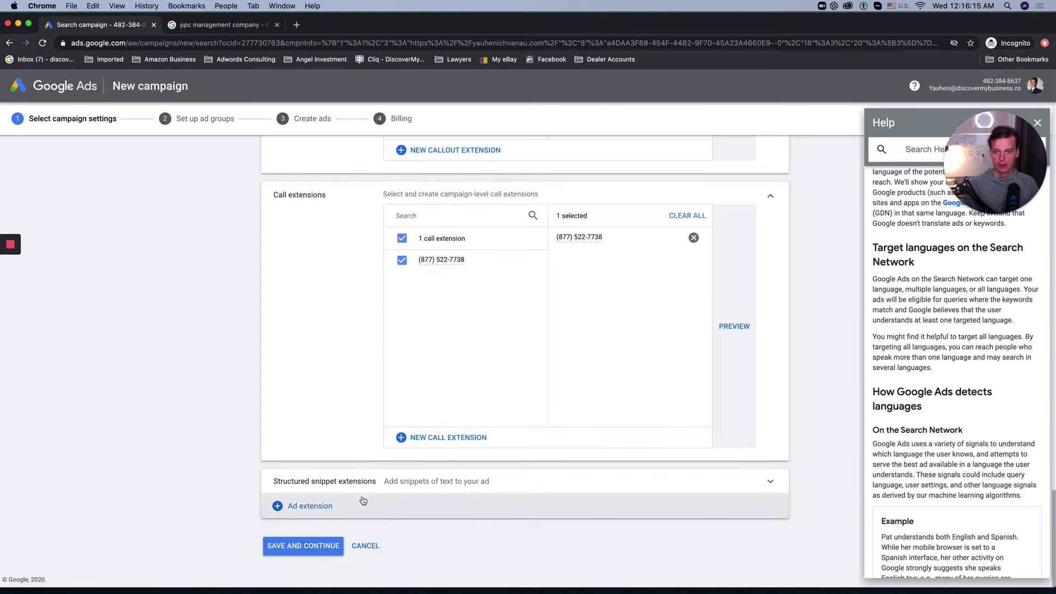
Step: Start a new structured snippet extension with the header type Courses
{"action": "left_click", "coordinate": [411, 484]}
{"action": "scroll", "coordinate": [411, 497], "scroll_direction": "down", "scroll_amount": 1}
{"action": "scroll", "coordinate": [411, 498], "scroll_direction": "down", "scroll_amount": 2}
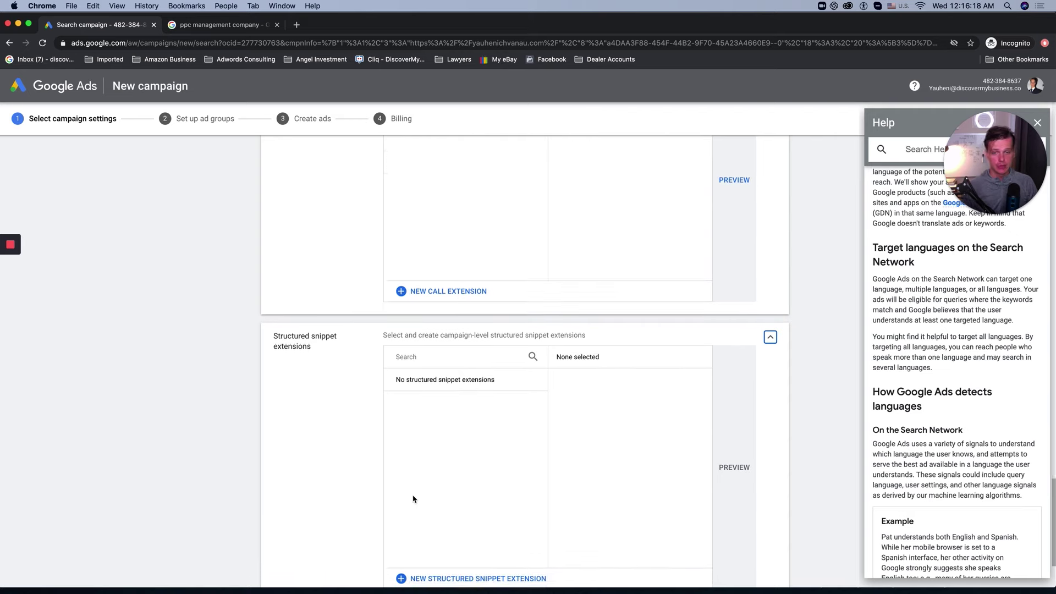
{"action": "scroll", "coordinate": [410, 495], "scroll_direction": "down", "scroll_amount": 2}
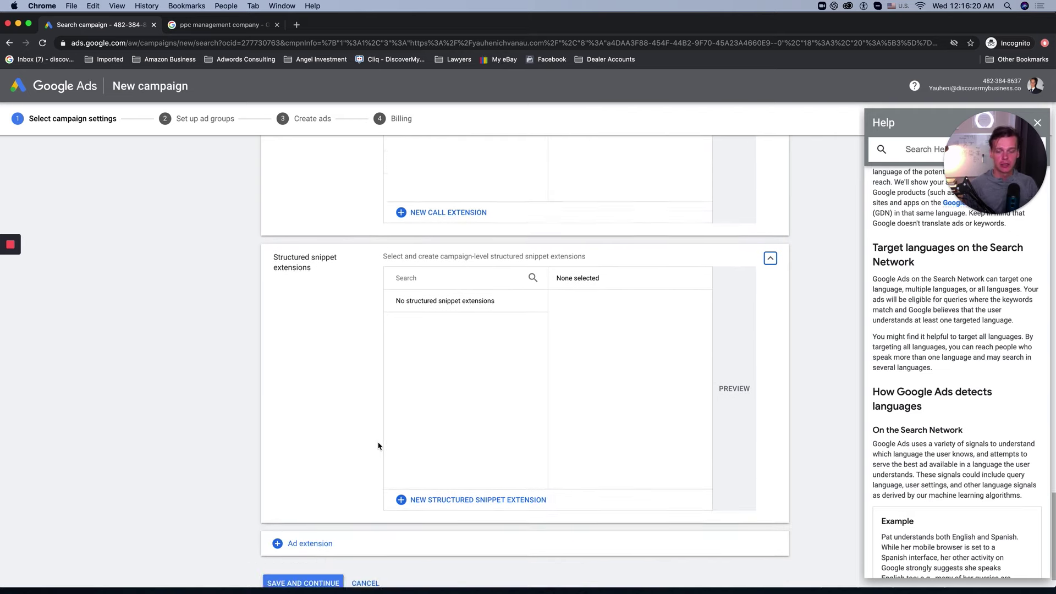
{"action": "left_click", "coordinate": [446, 487]}
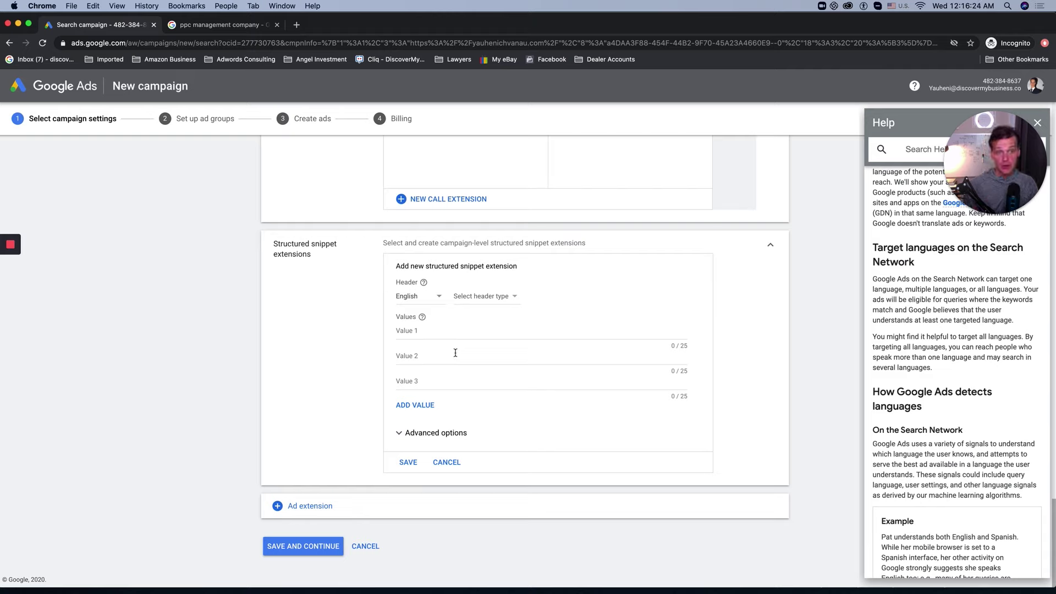
{"action": "left_click", "coordinate": [497, 297]}
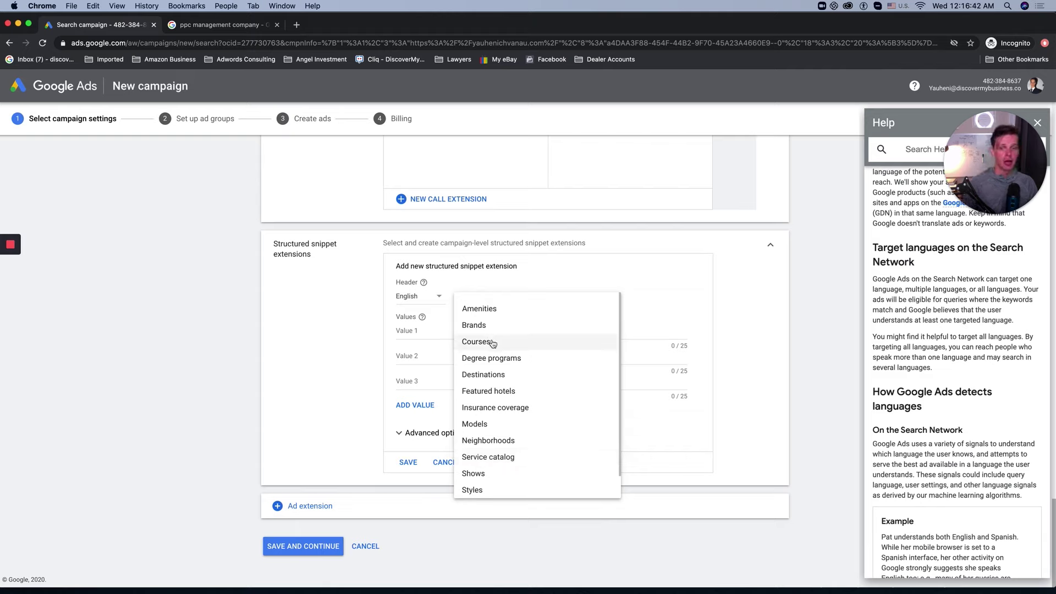
{"action": "left_click", "coordinate": [495, 344]}
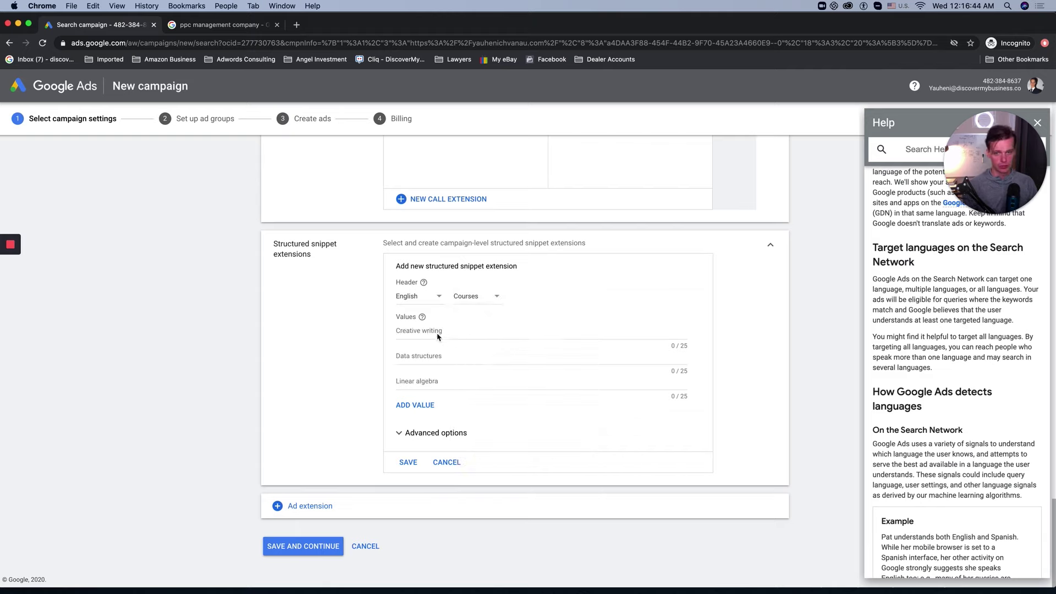
Step: Enter snippet values Google Ads, Google Analytics, Google MErchant CEnter and Google Shopping
{"action": "left_click", "coordinate": [459, 329]}
{"action": "type", "text": "Google A"}
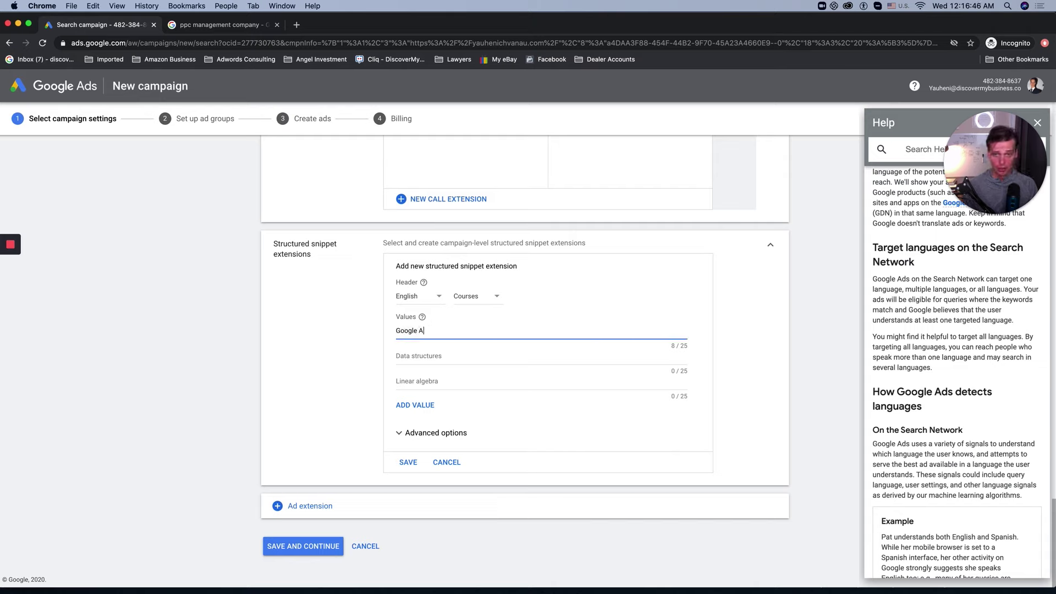
{"action": "type", "text": "ds Course"}
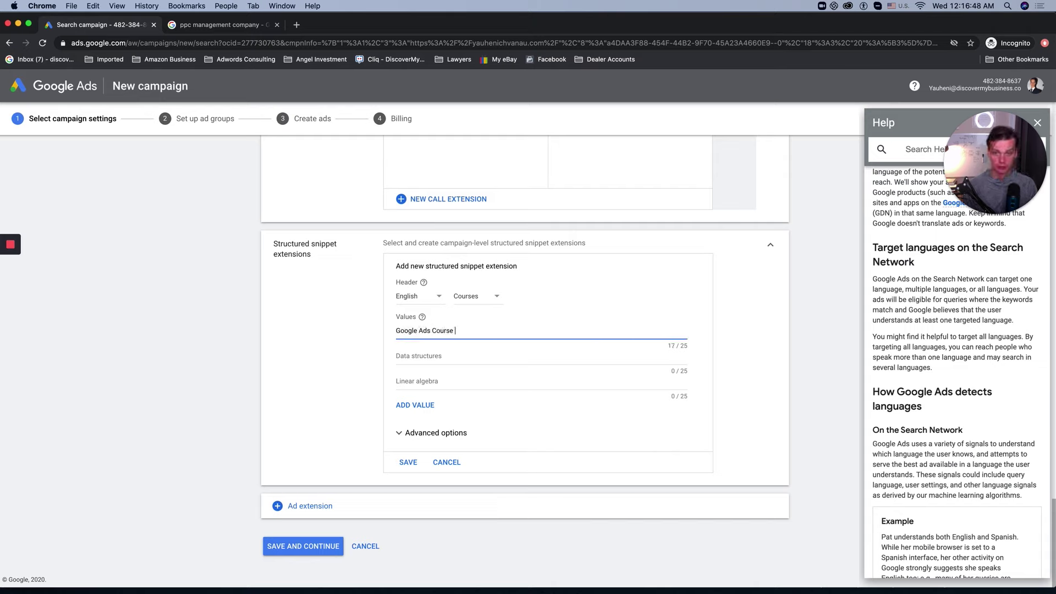
{"action": "key", "text": "BackSpace"}
{"action": "key", "text": "BackSpace"}
{"action": "key", "text": "BackSpace"}
{"action": "key", "text": "BackSpace"}
{"action": "key", "text": "BackSpace"}
{"action": "key", "text": "BackSpace"}
{"action": "key", "text": "Tab"}
{"action": "type", "text": "Google"}
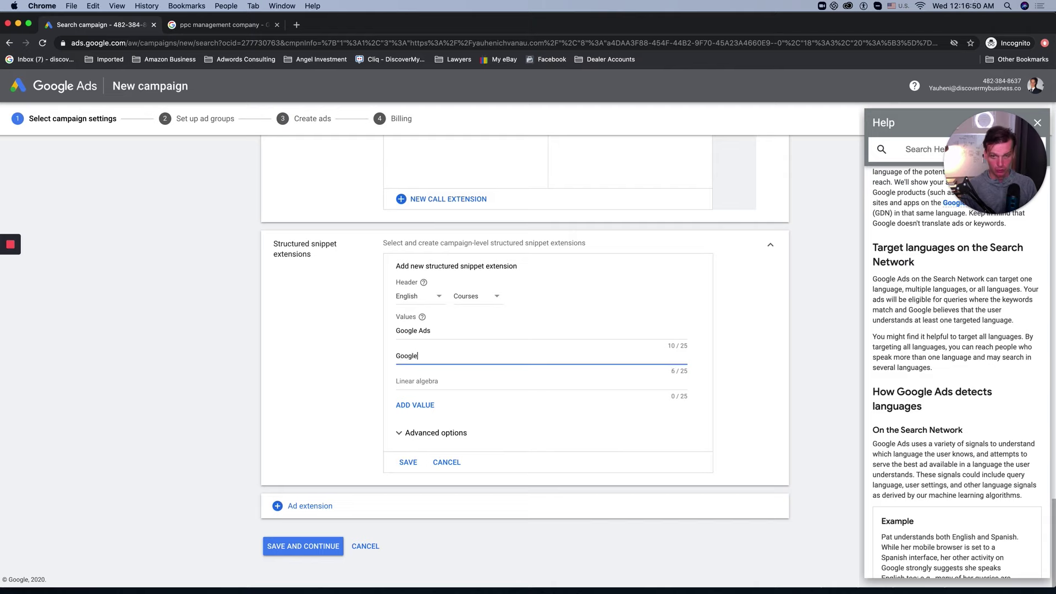
{"action": "type", "text": " Analyt"}
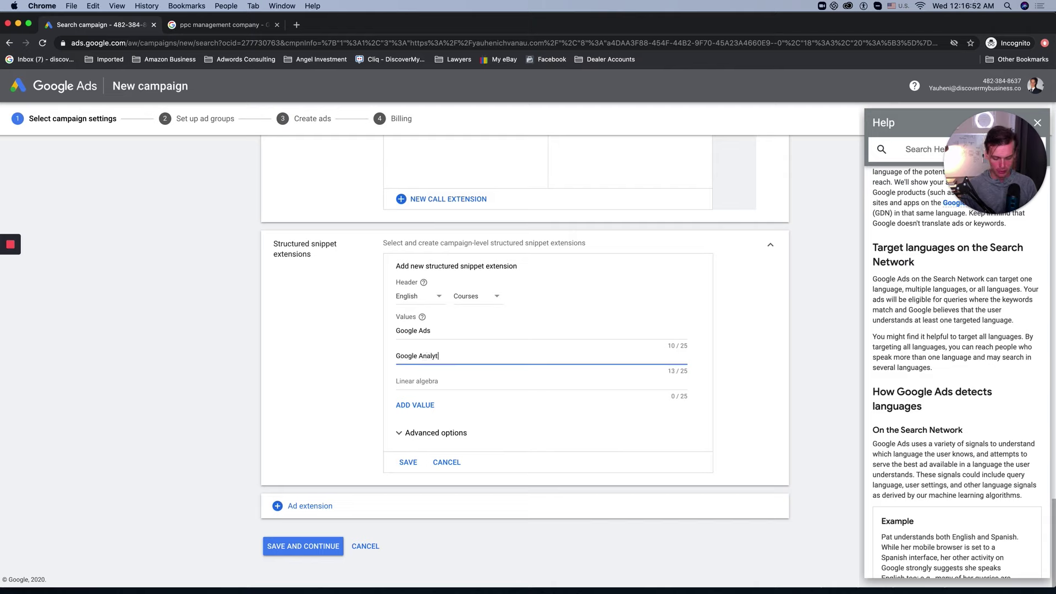
{"action": "type", "text": "ics"}
{"action": "key", "text": "Tab"}
{"action": "type", "text": "Google T"}
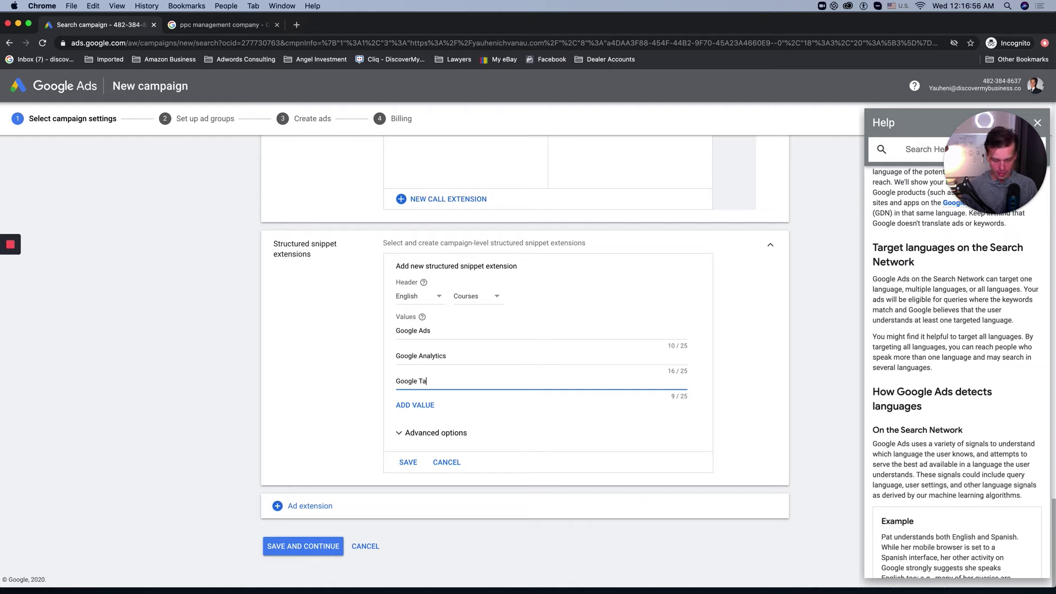
{"action": "key", "text": "BackSpace"}
{"action": "key", "text": "BackSpace"}
{"action": "key", "text": "BackSpace"}
{"action": "key", "text": "BackSpace"}
{"action": "type", "text": "MErchant CEnter"}
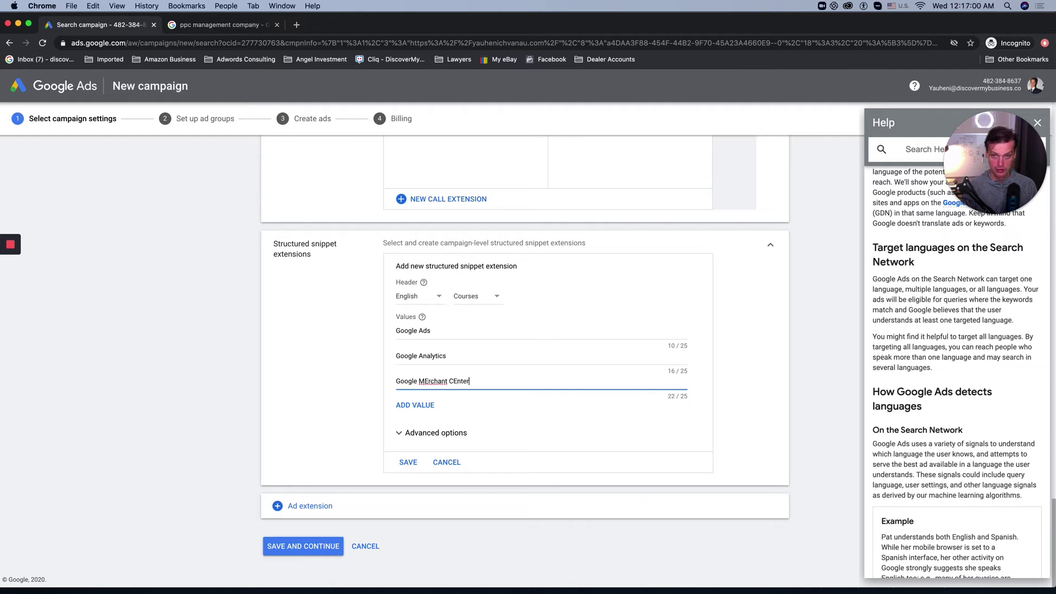
{"action": "type", "text": "r"}
{"action": "key", "text": "BackSpace"}
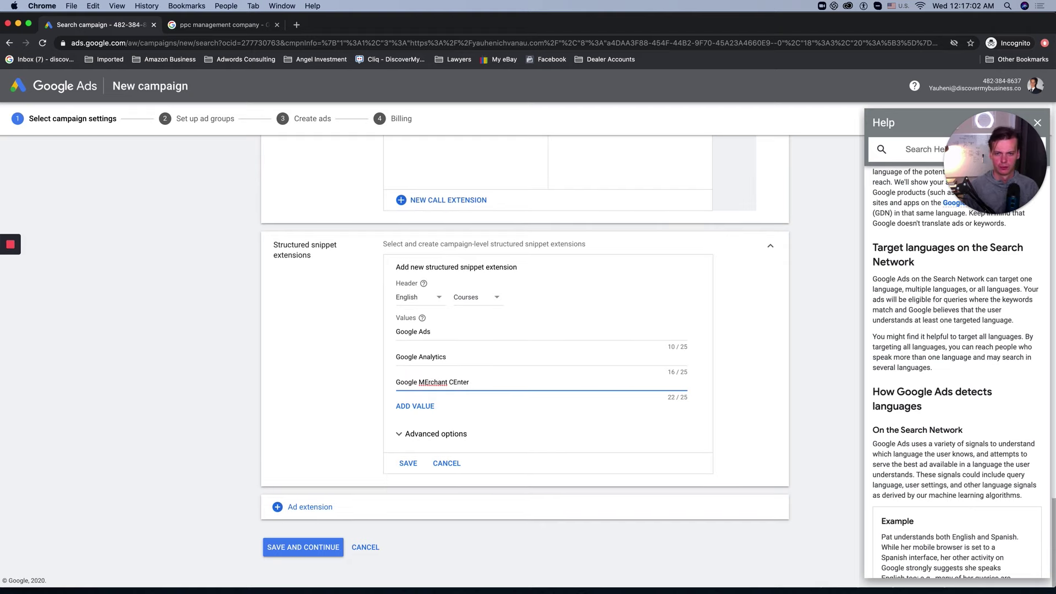
{"action": "left_click", "coordinate": [415, 406]}
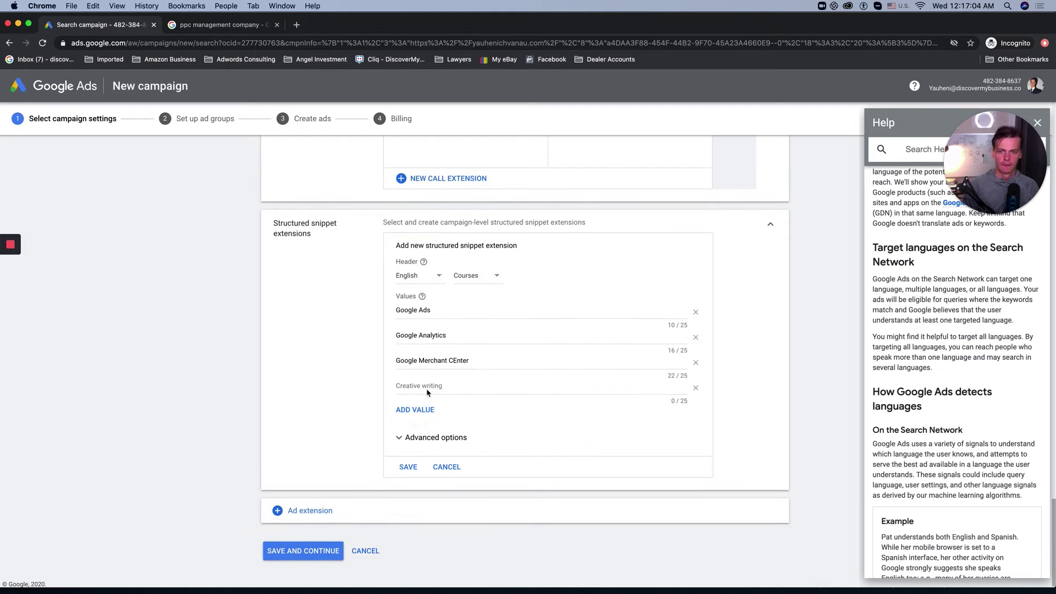
{"action": "left_click", "coordinate": [428, 386]}
{"action": "type", "text": "Google S"}
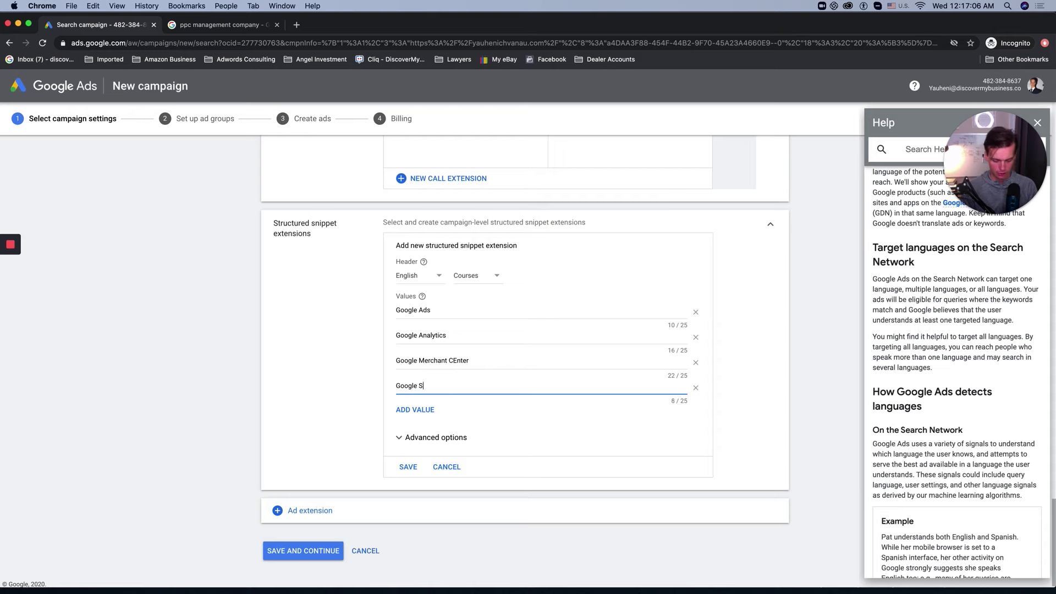
{"action": "type", "text": "hopping"}
{"action": "scroll", "coordinate": [438, 405], "scroll_direction": "up", "scroll_amount": 1}
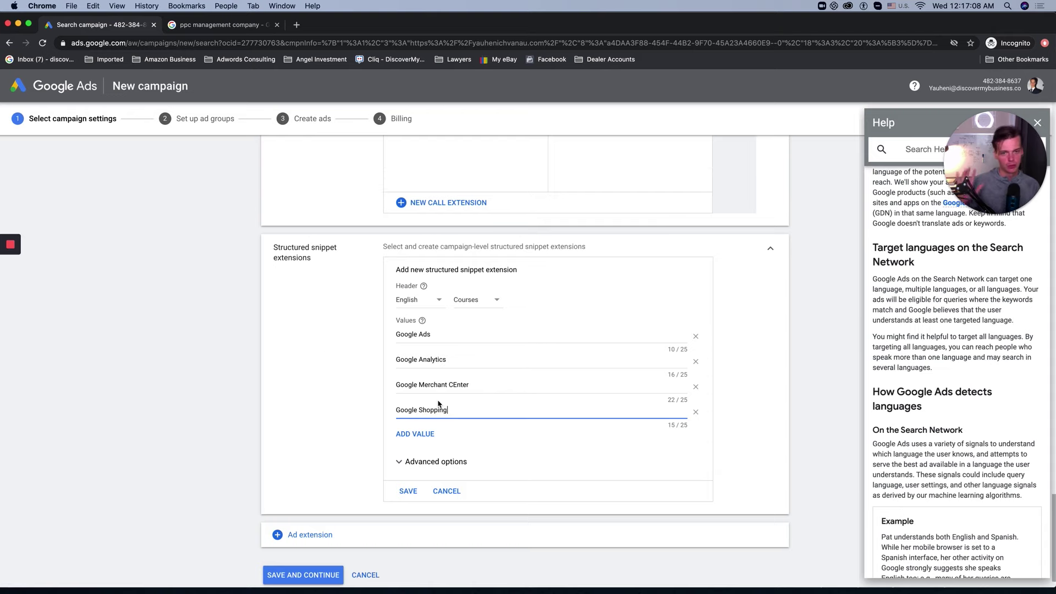
{"action": "left_click", "coordinate": [187, 25]}
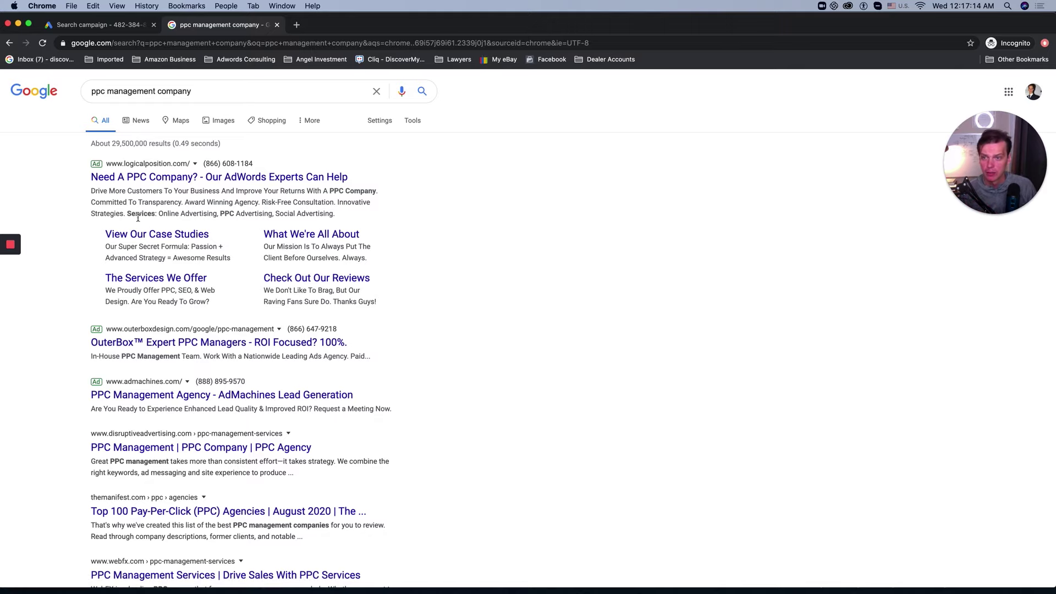
Step: Highlight the first ad's 'Services: Online Advertising, PPC Advertising, Social Advertising' snippet line
{"action": "left_click_drag", "start_coordinate": [133, 211], "coordinate": [344, 218]}
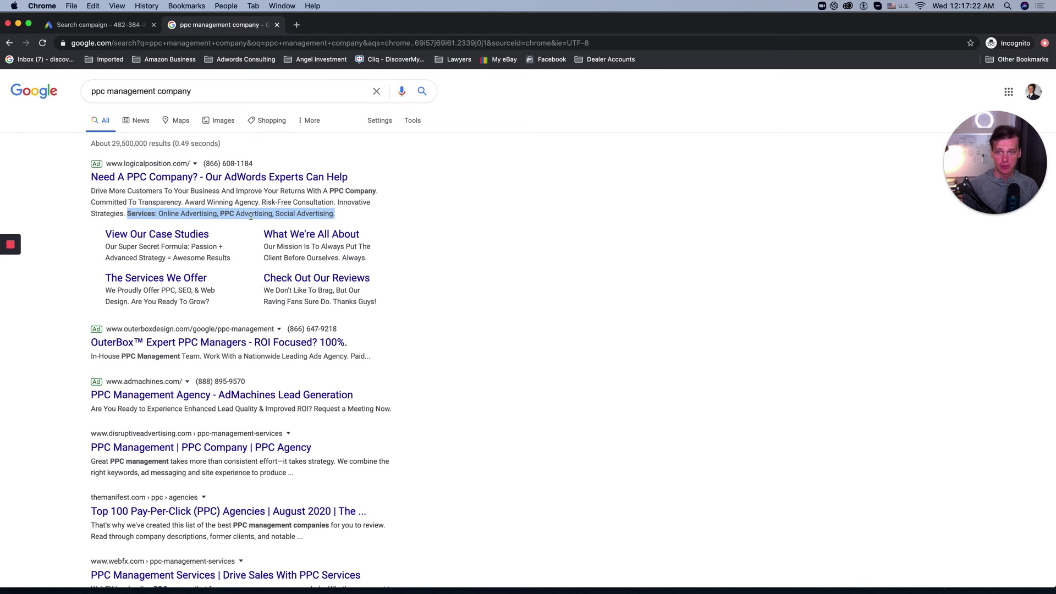
Step: Back in Google Ads, keep the Courses header and save the structured snippet
{"action": "left_click", "coordinate": [117, 27]}
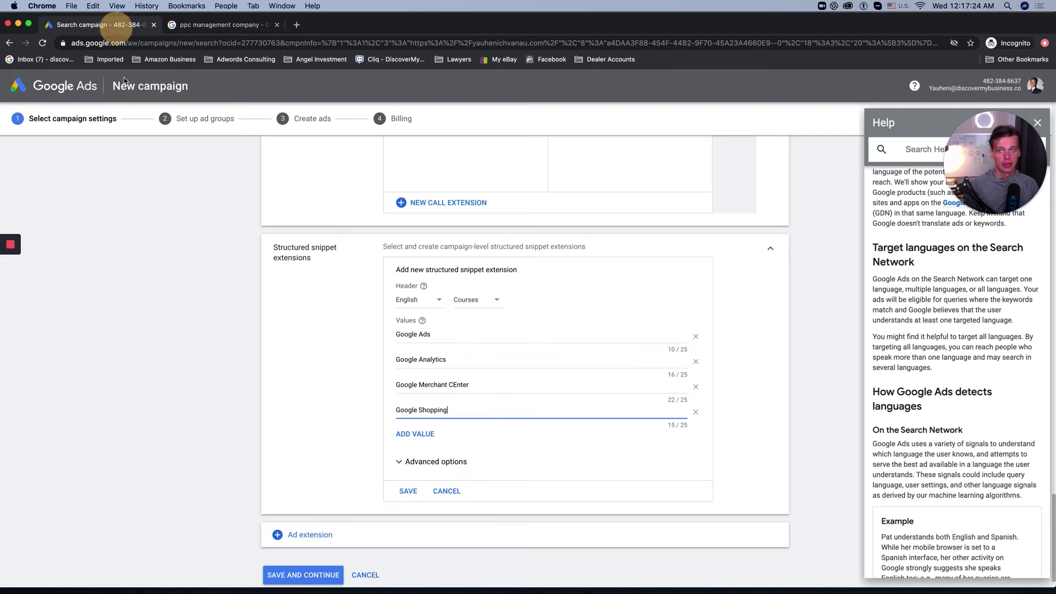
{"action": "left_click", "coordinate": [478, 301]}
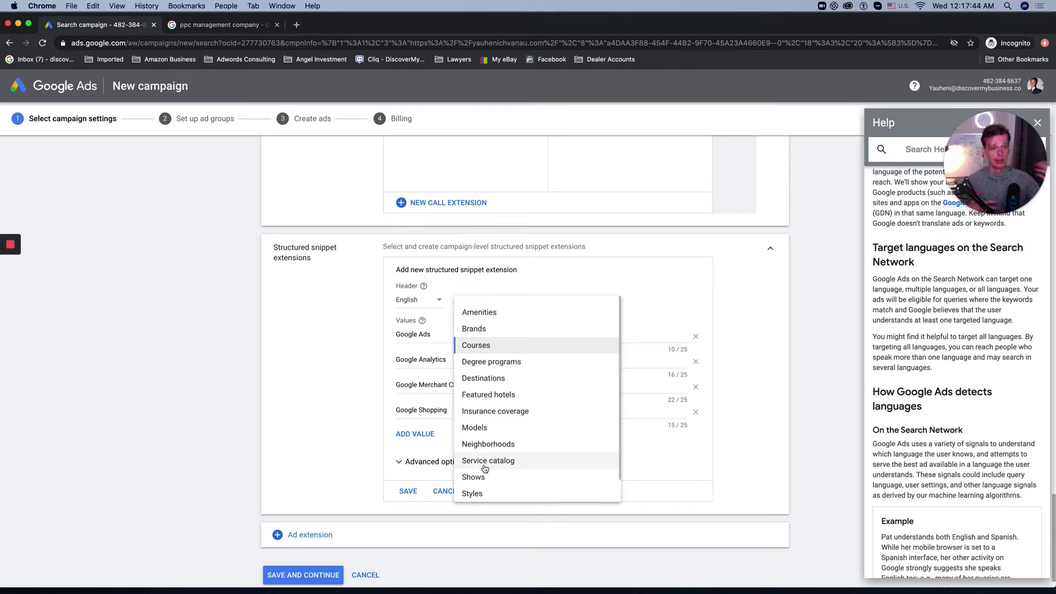
{"action": "left_click", "coordinate": [287, 435]}
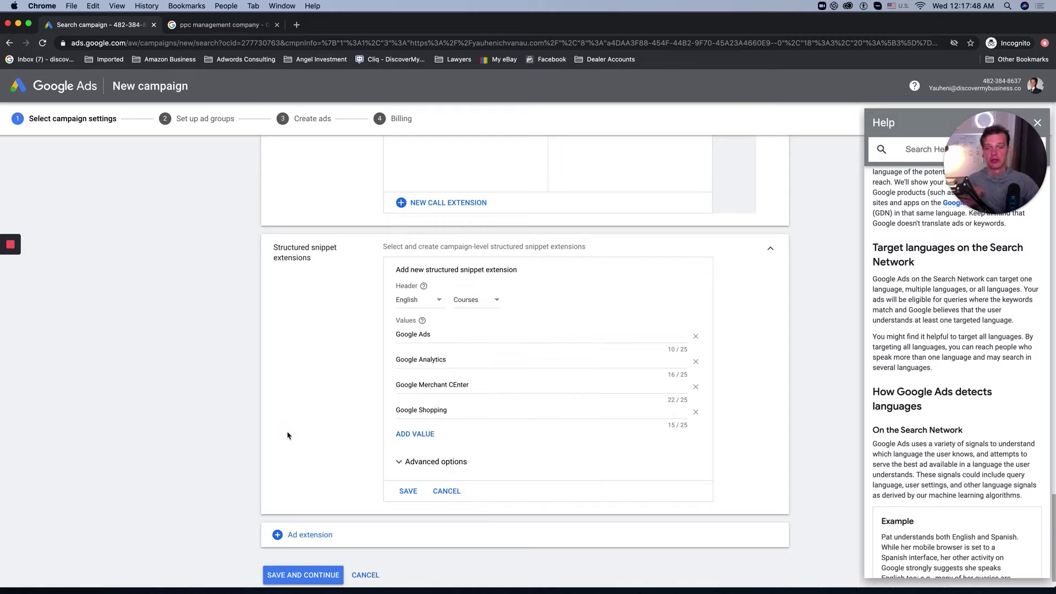
{"action": "left_click", "coordinate": [408, 491]}
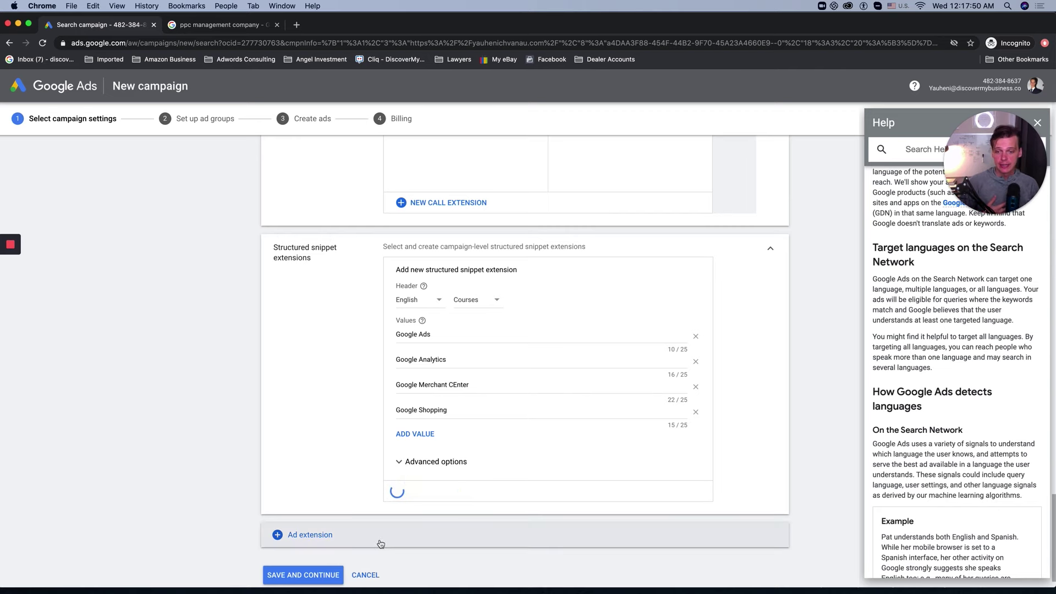
Step: Open the more ad extensions list, then highlight the first ad's 'View Our Case Studies' sitelink
{"action": "scroll", "coordinate": [352, 539], "scroll_direction": "down", "scroll_amount": 1}
{"action": "left_click", "coordinate": [286, 502]}
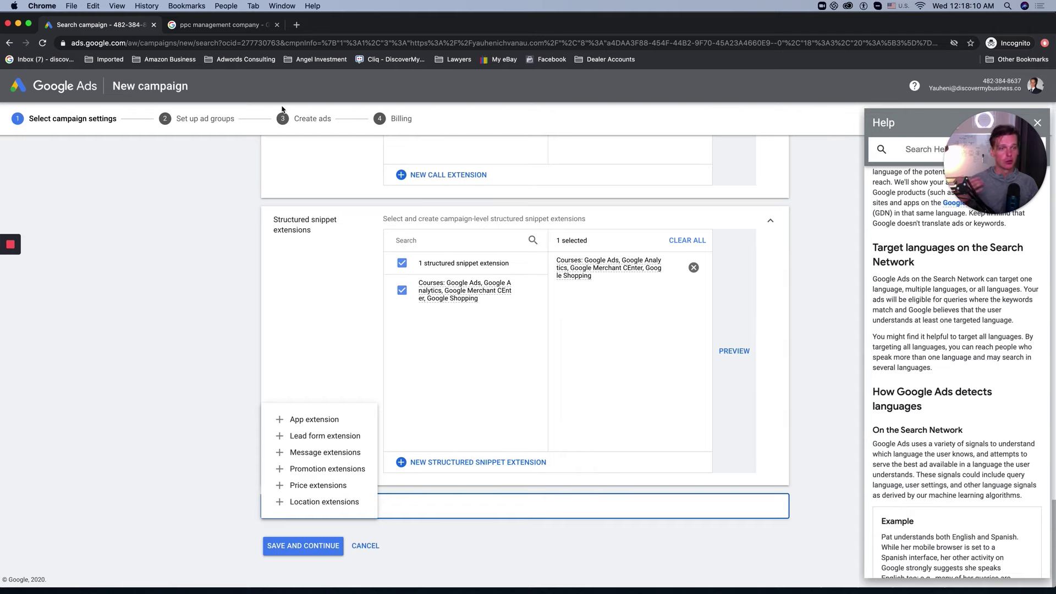
{"action": "left_click", "coordinate": [225, 25]}
{"action": "left_click_drag", "start_coordinate": [95, 213], "coordinate": [365, 215]}
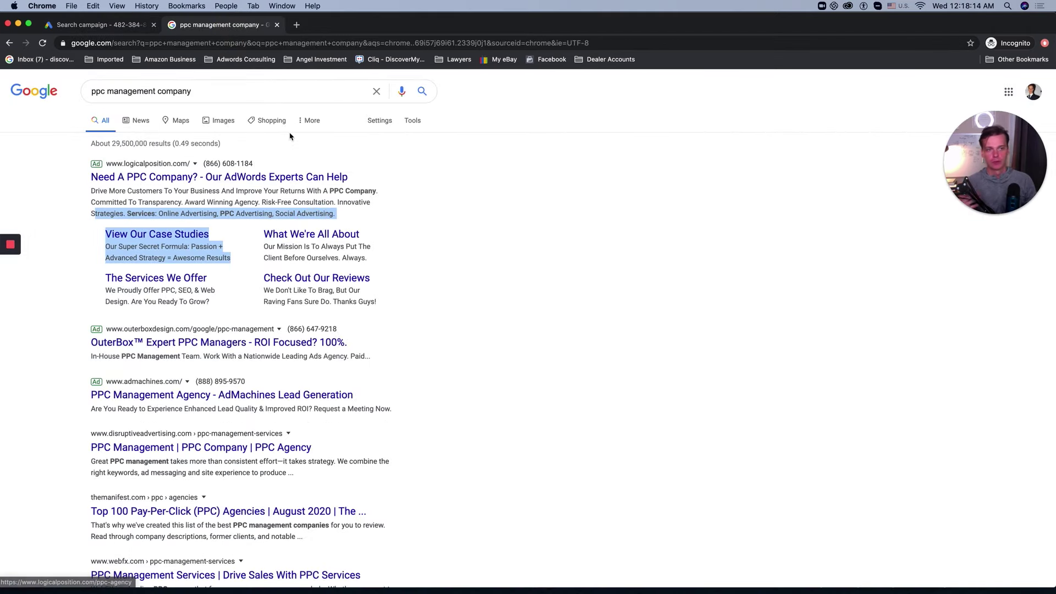
{"action": "left_click", "coordinate": [102, 24]}
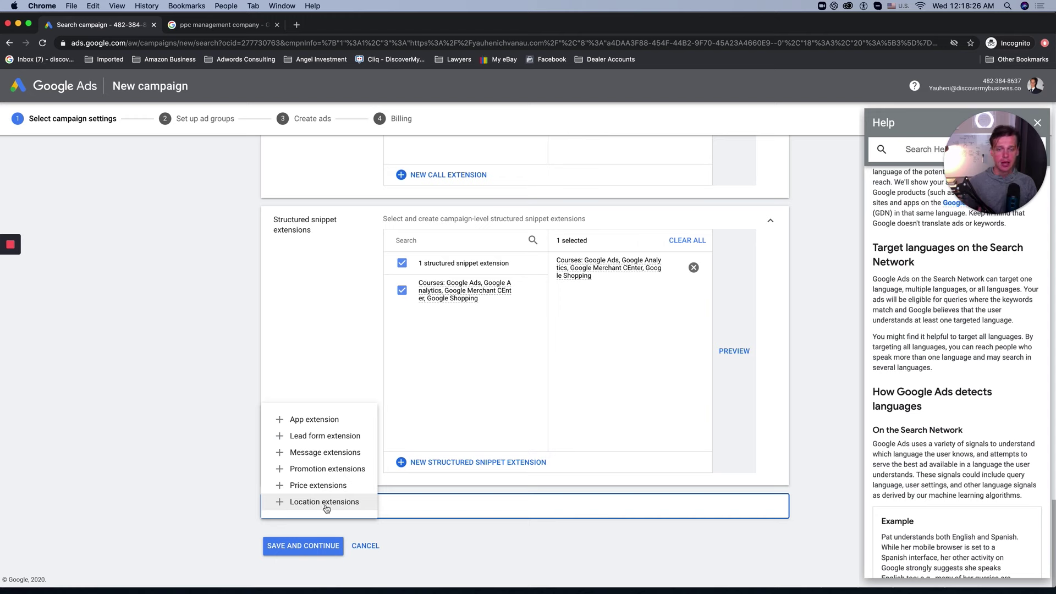
{"action": "left_click", "coordinate": [191, 24]}
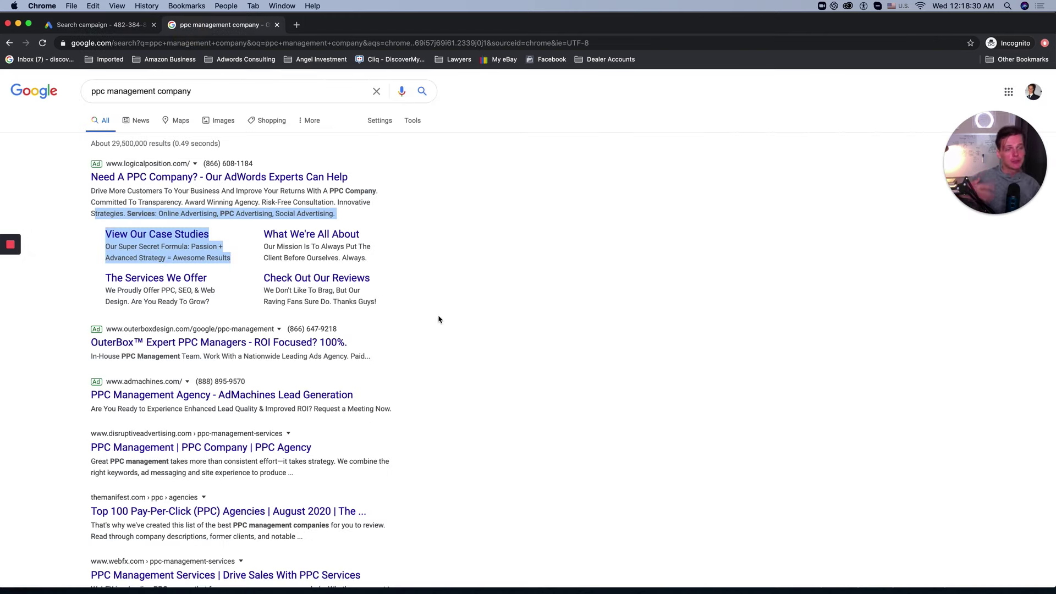
{"action": "scroll", "coordinate": [346, 295], "scroll_direction": "down", "scroll_amount": 15}
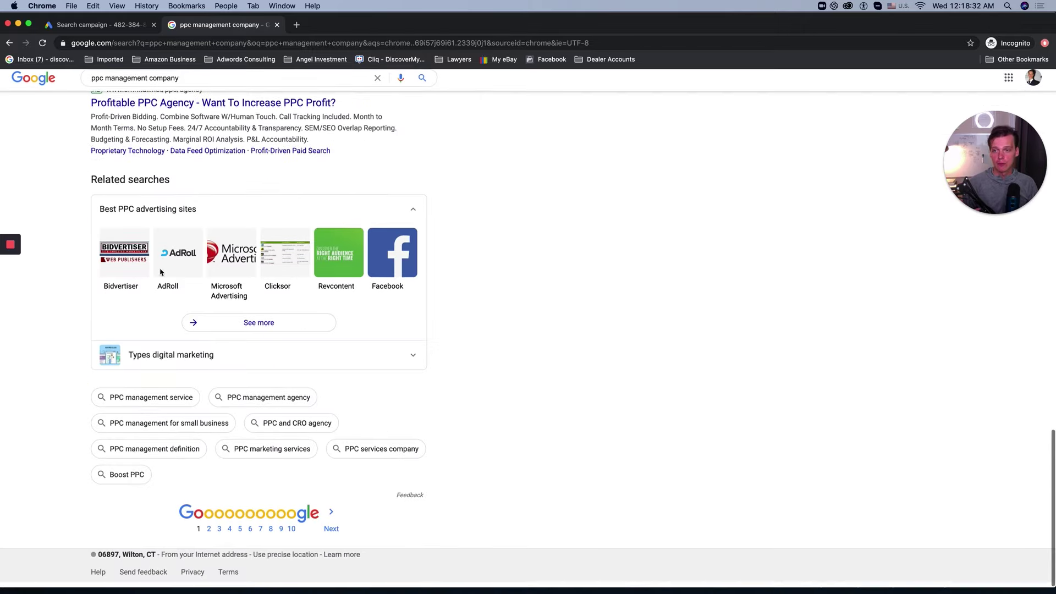
{"action": "scroll", "coordinate": [162, 279], "scroll_direction": "up", "scroll_amount": 5}
{"action": "scroll", "coordinate": [161, 279], "scroll_direction": "up", "scroll_amount": 10}
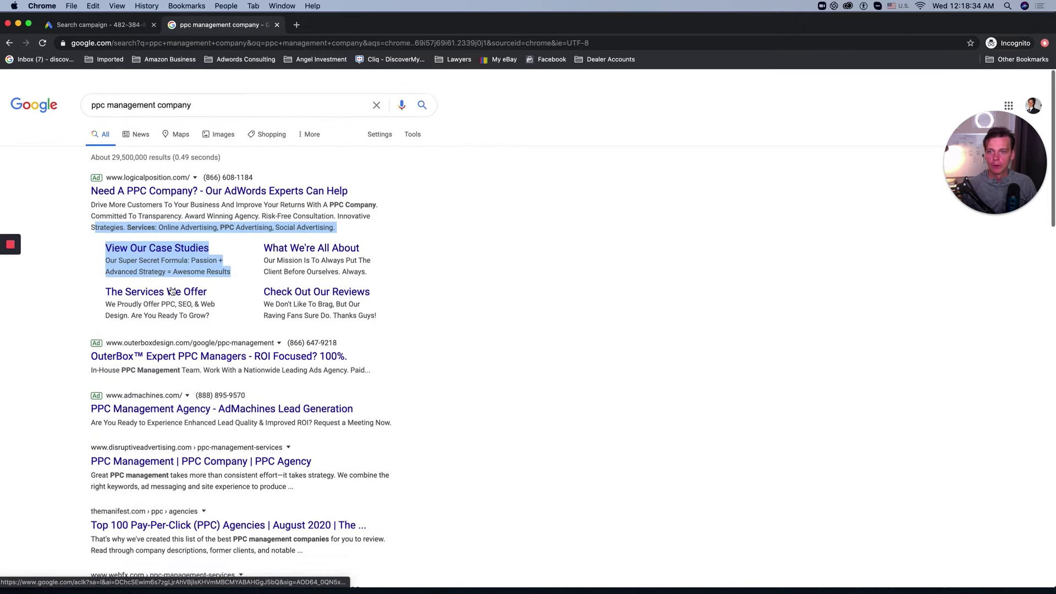
{"action": "left_click", "coordinate": [86, 242]}
{"action": "left_click_drag", "start_coordinate": [91, 163], "coordinate": [311, 210]}
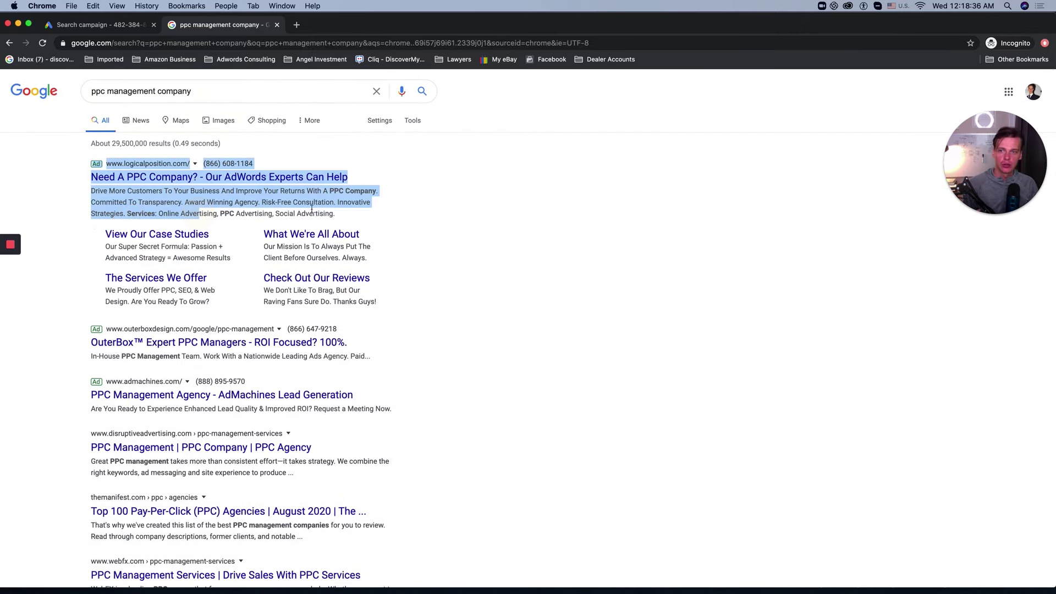
{"action": "left_click", "coordinate": [373, 211]}
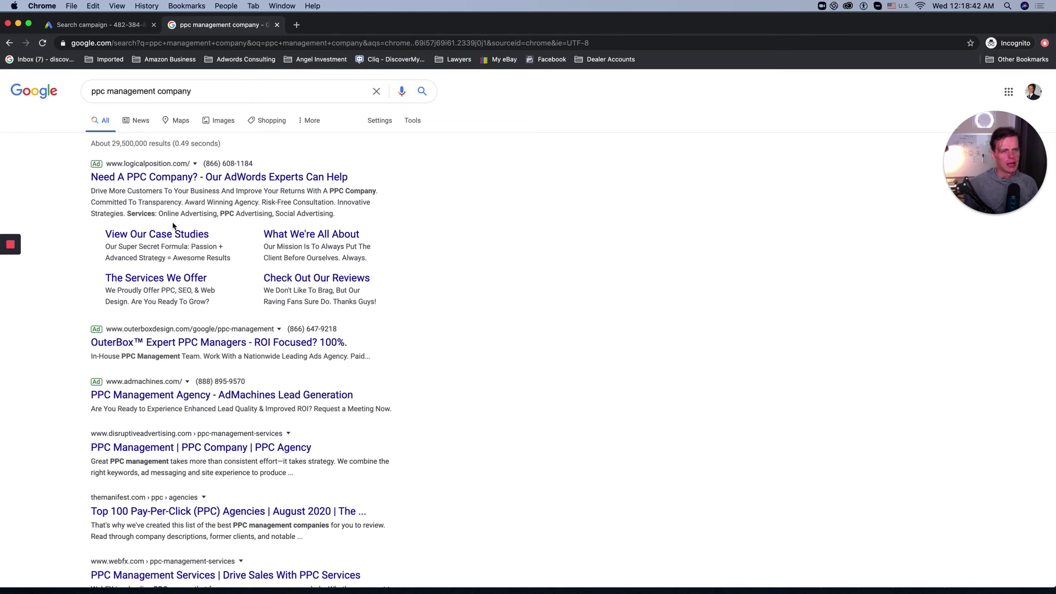
Step: Close the extension list and save campaign settings to reach the ad groups step
{"action": "left_click", "coordinate": [65, 25]}
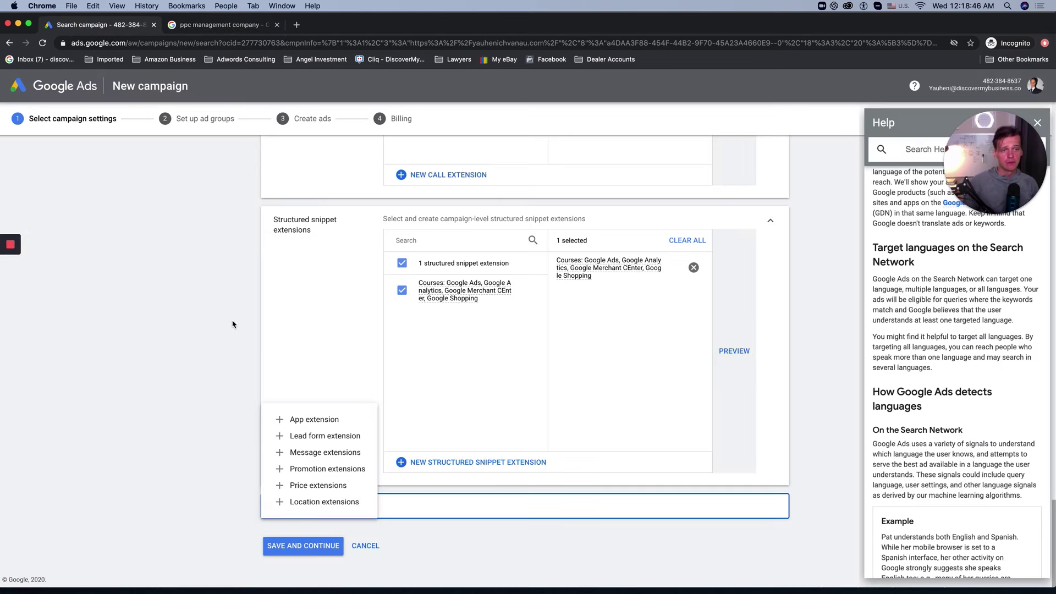
{"action": "left_click", "coordinate": [207, 387]}
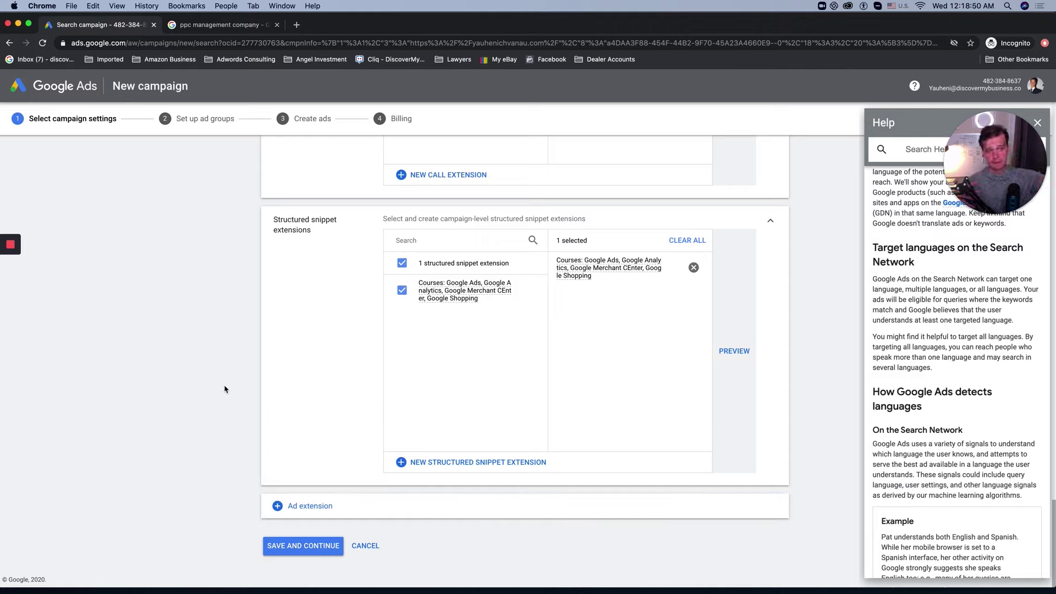
{"action": "left_click", "coordinate": [306, 547]}
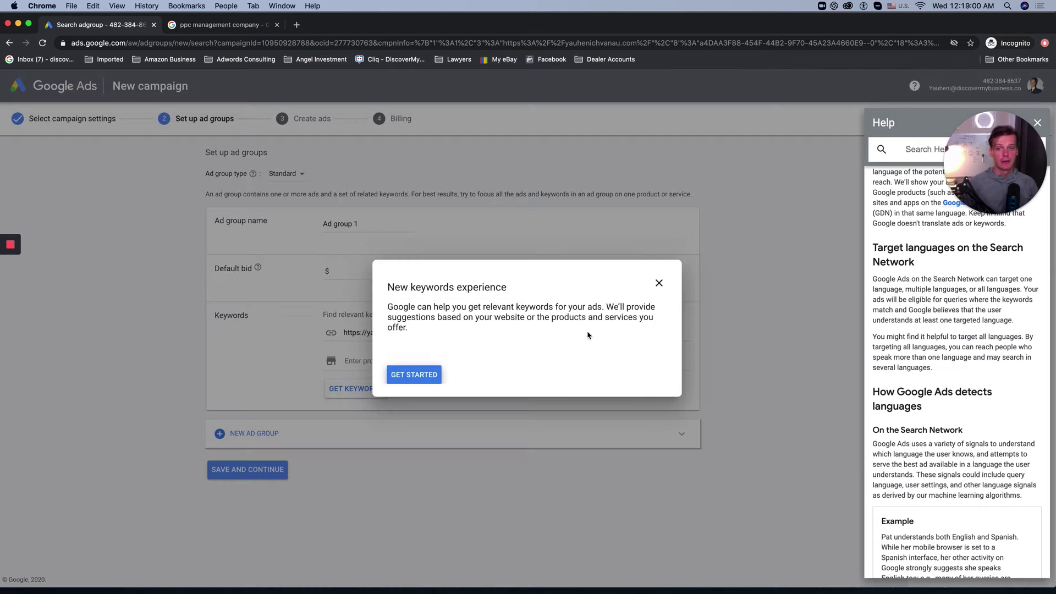
Step: Name the ad group 'Google Ads for Beginners' with a $0.25 default bid
{"action": "left_click", "coordinate": [426, 374]}
{"action": "triple_click", "coordinate": [349, 235]}
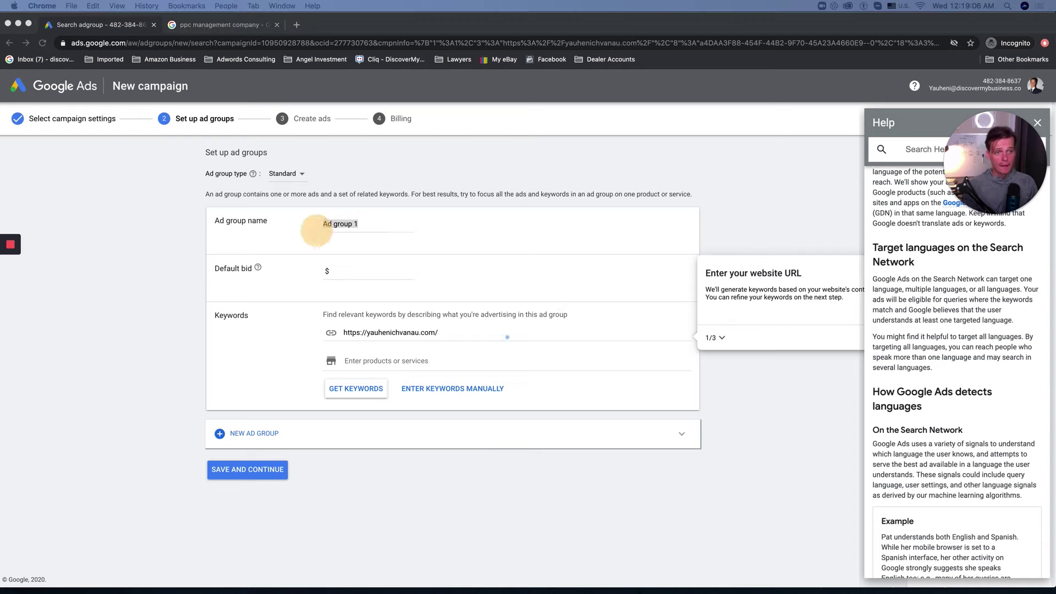
{"action": "left_click", "coordinate": [402, 236]}
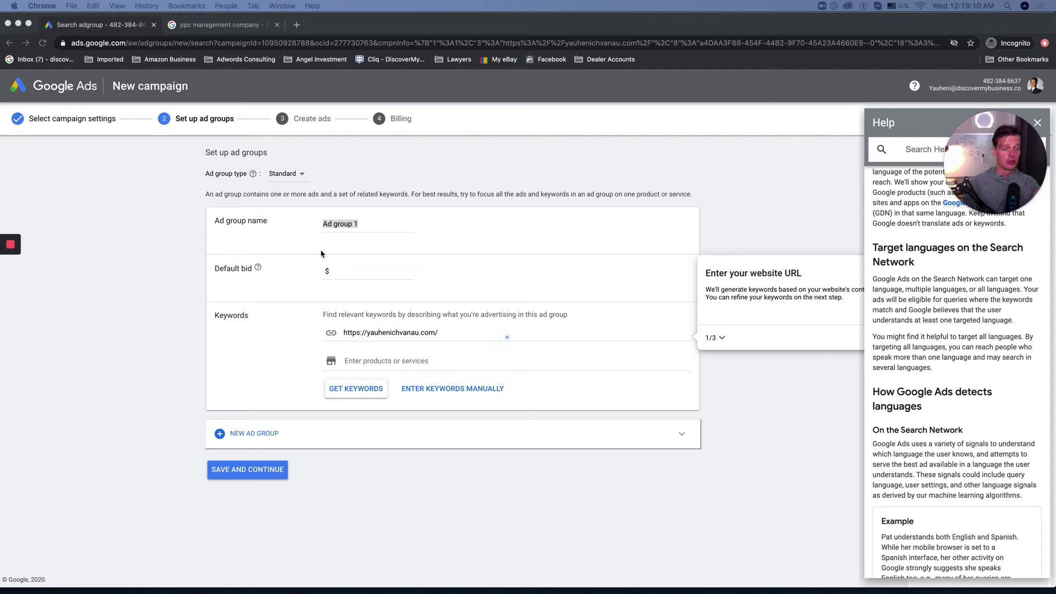
{"action": "left_click", "coordinate": [347, 222]}
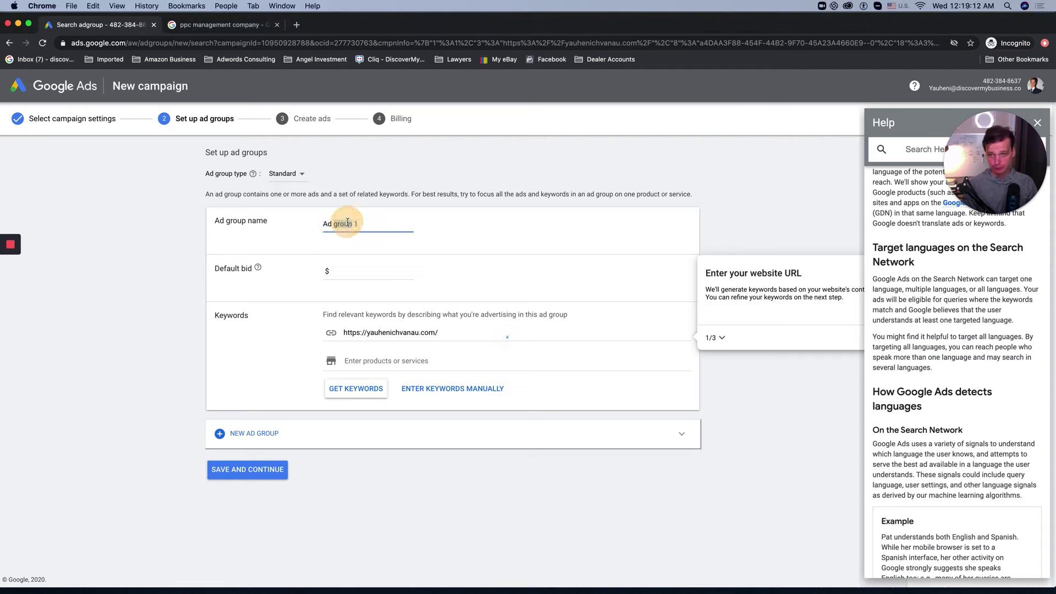
{"action": "key", "text": "super+a"}
{"action": "type", "text": "Google Ads for Beginners"}
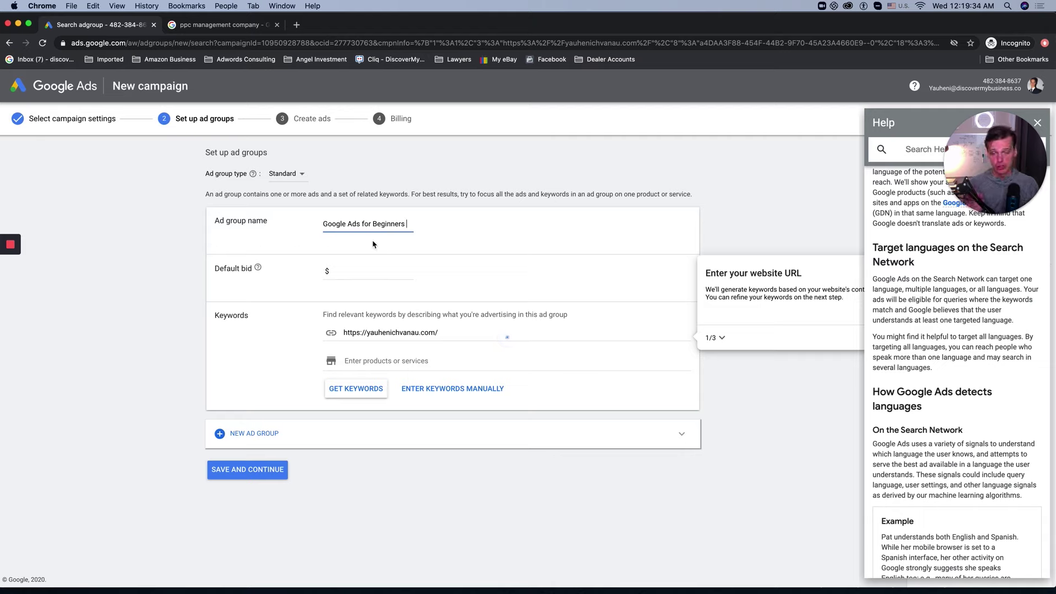
{"action": "left_click", "coordinate": [358, 270]}
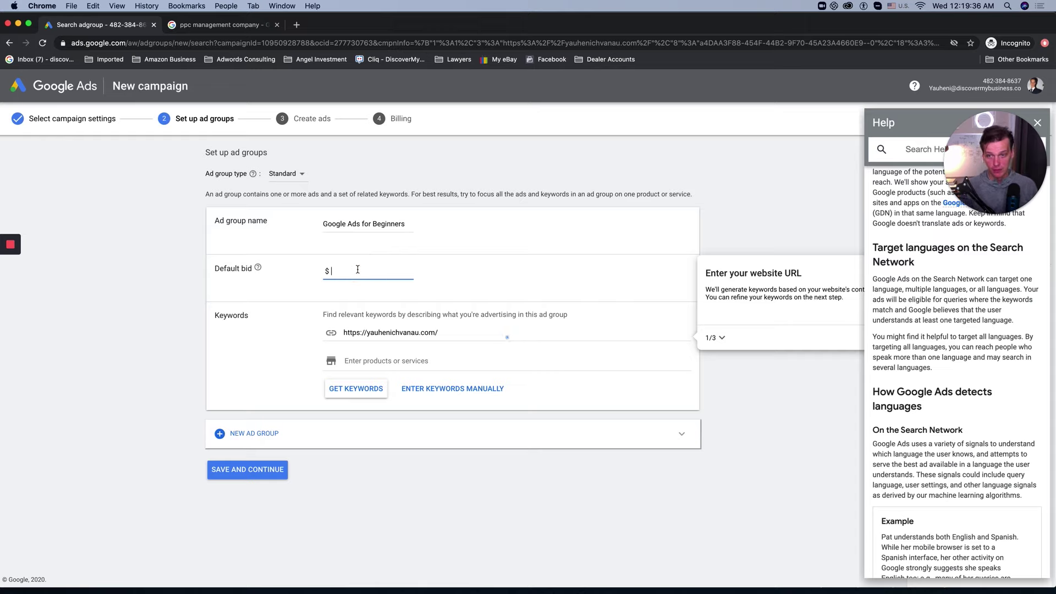
{"action": "type", "text": "0.25"}
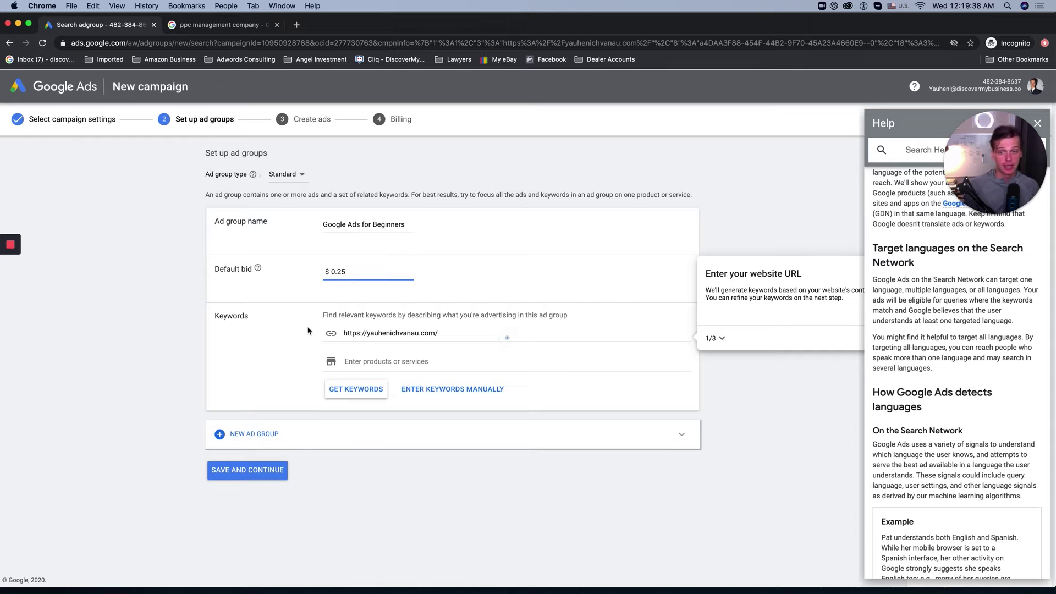
{"action": "left_click", "coordinate": [276, 343]}
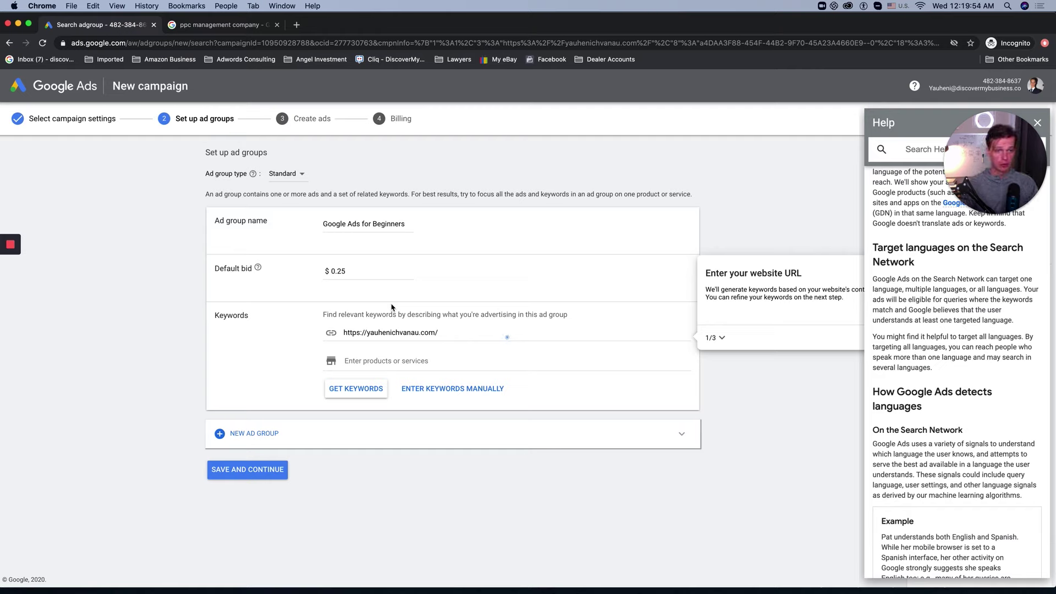
Step: Add product entries 'google ads for beginners', 'how to Start Google Ads' and 'Google Ads Program'
{"action": "left_click", "coordinate": [370, 360]}
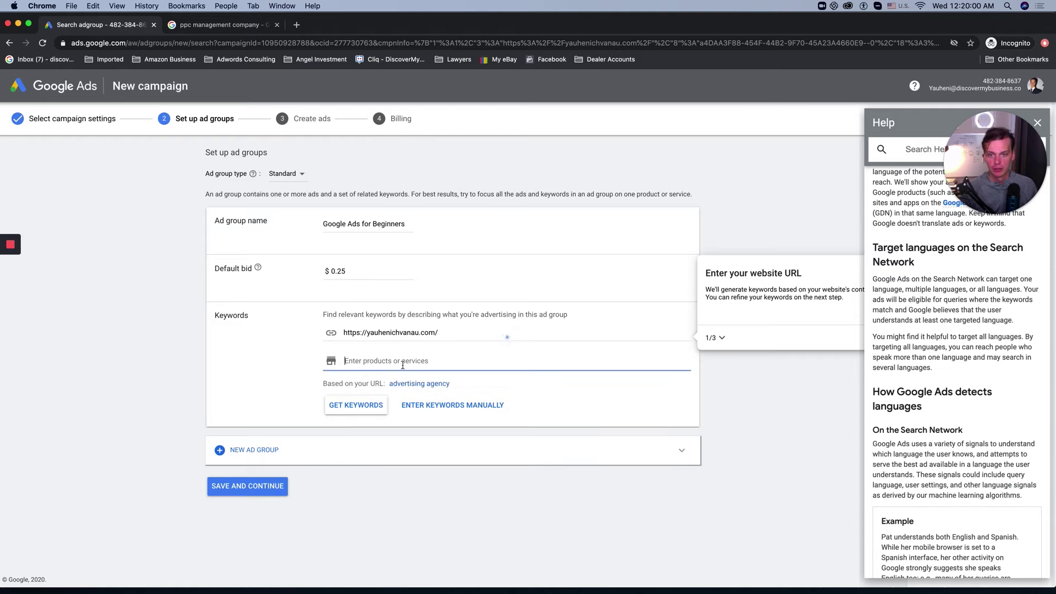
{"action": "type", "text": "google ads"}
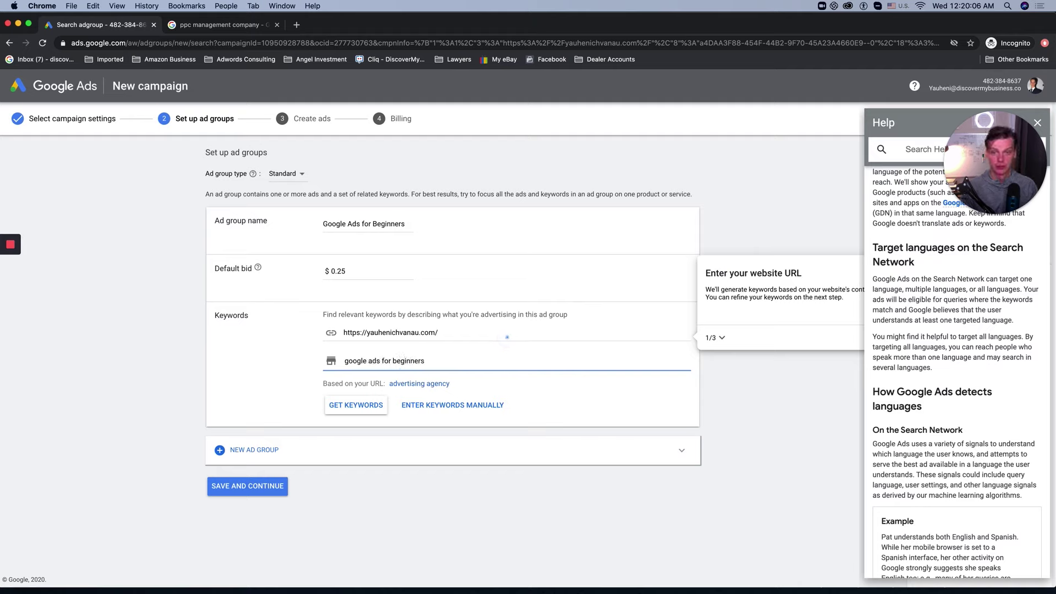
{"action": "type", "text": "for beginners"}
{"action": "key", "text": "Return"}
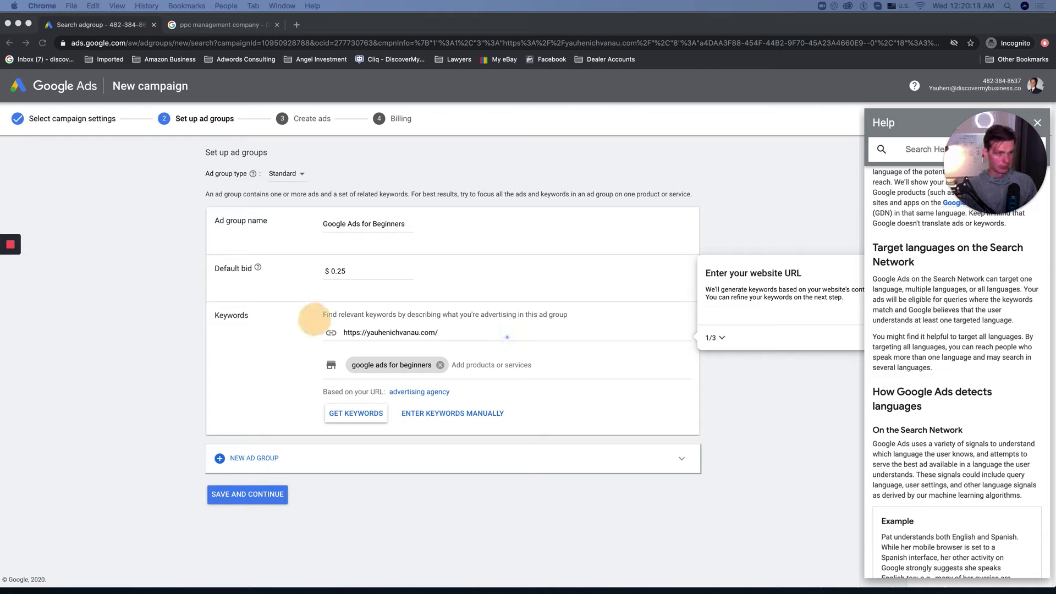
{"action": "left_click", "coordinate": [506, 366]}
{"action": "type", "text": "how to Start Google Ads"}
{"action": "key", "text": "Return"}
{"action": "left_click", "coordinate": [260, 381]}
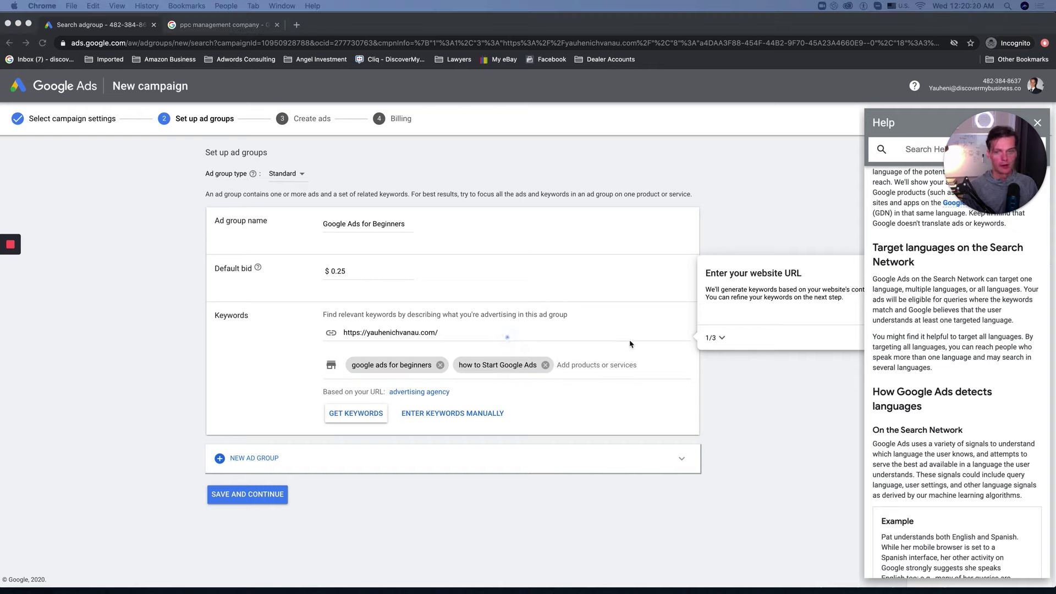
{"action": "key", "text": "super+Tab"}
{"action": "type", "text": "Google Ads Program"}
{"action": "key", "text": "Return"}
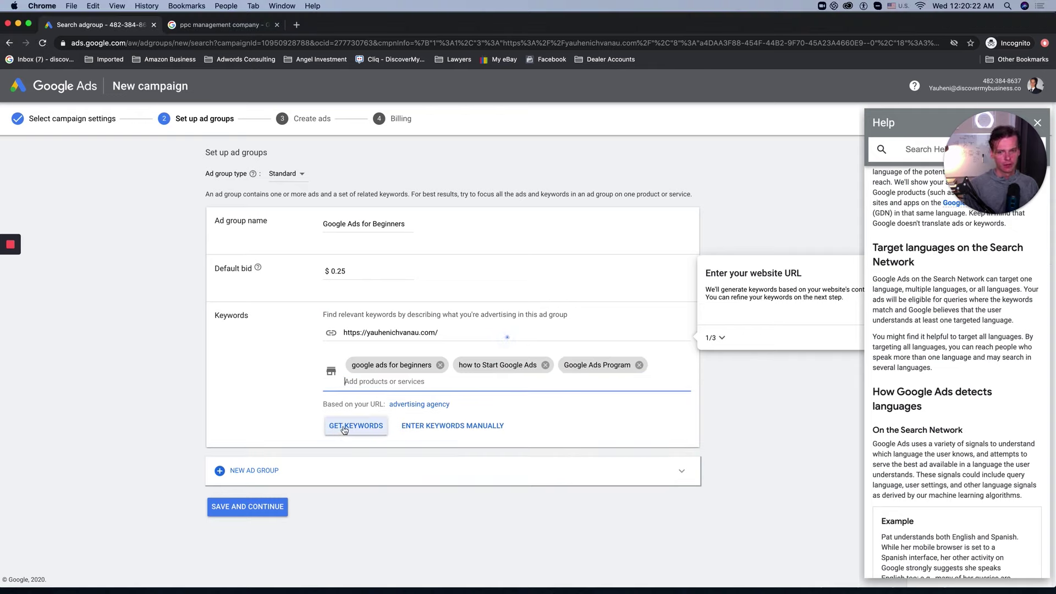
Step: Generate keyword suggestions, then select and delete them all, leaving the list empty
{"action": "left_click", "coordinate": [345, 429]}
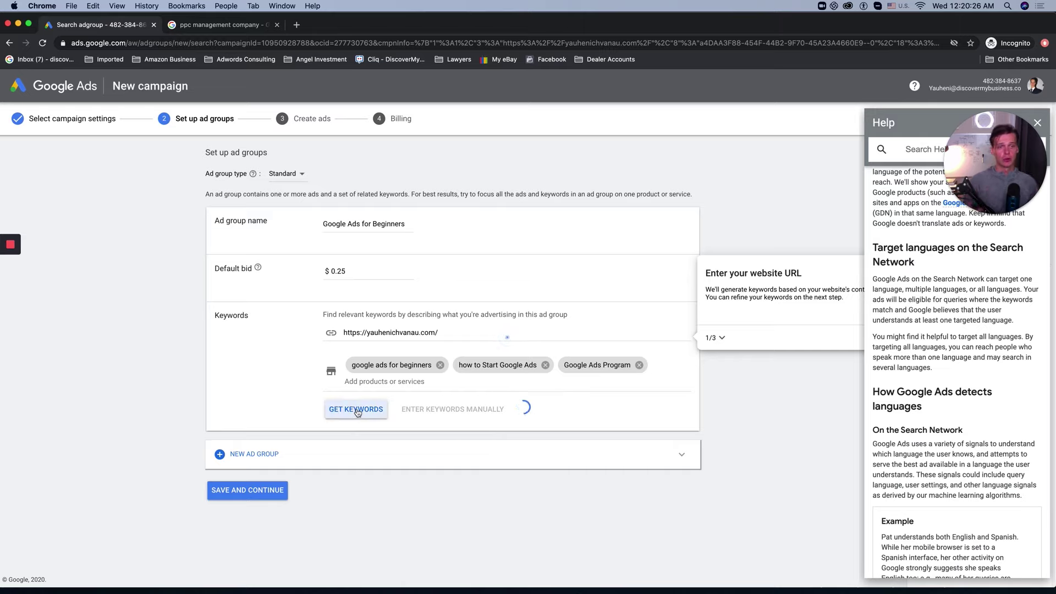
{"action": "scroll", "coordinate": [358, 412], "scroll_direction": "down", "scroll_amount": 4}
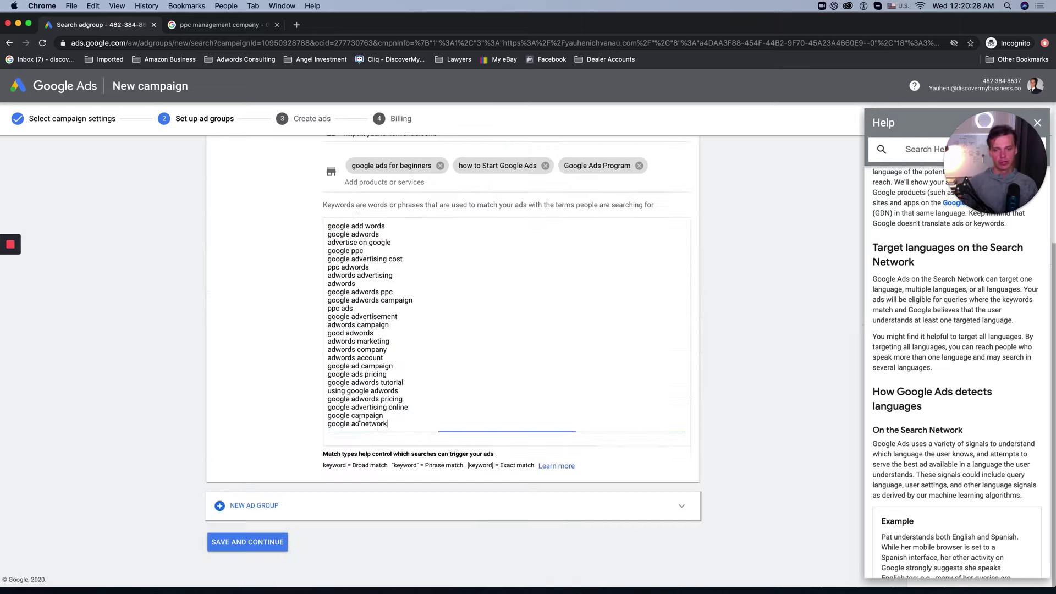
{"action": "scroll", "coordinate": [385, 401], "scroll_direction": "up", "scroll_amount": 3}
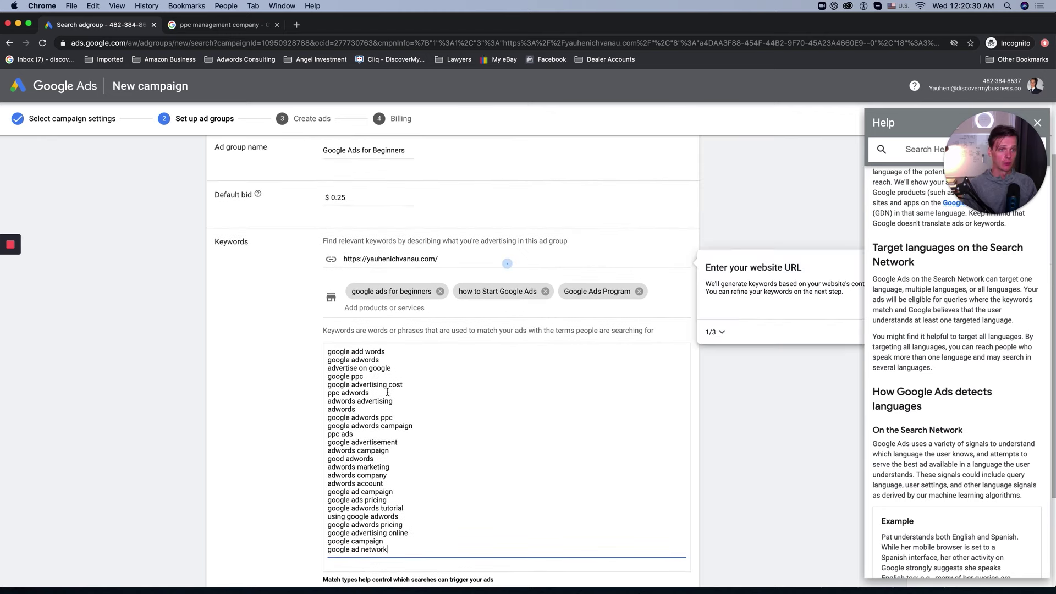
{"action": "left_click", "coordinate": [346, 376]}
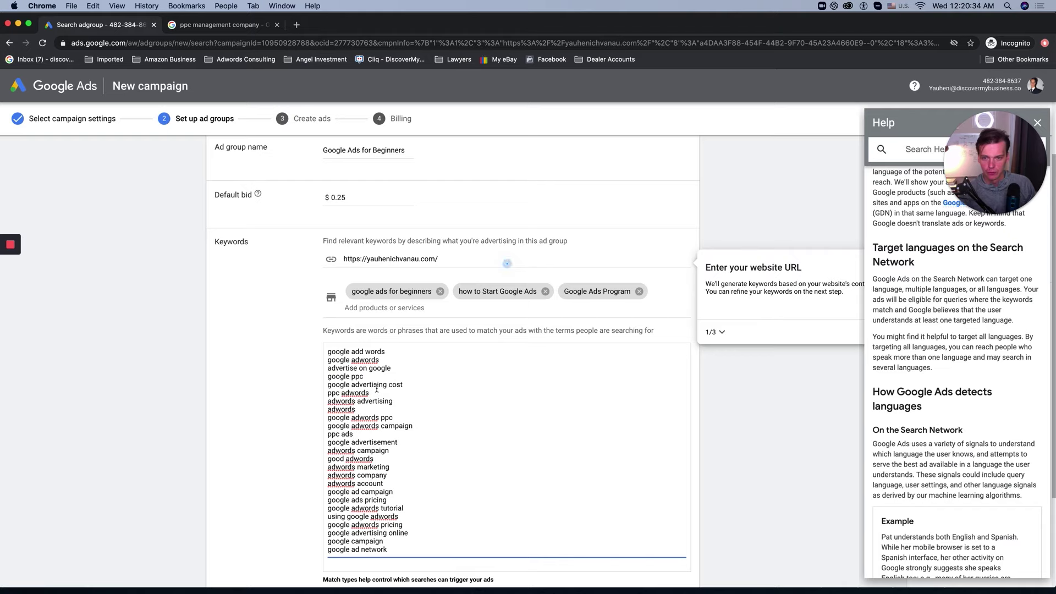
{"action": "scroll", "coordinate": [418, 519], "scroll_direction": "down", "scroll_amount": 1}
{"action": "scroll", "coordinate": [417, 518], "scroll_direction": "down", "scroll_amount": 1}
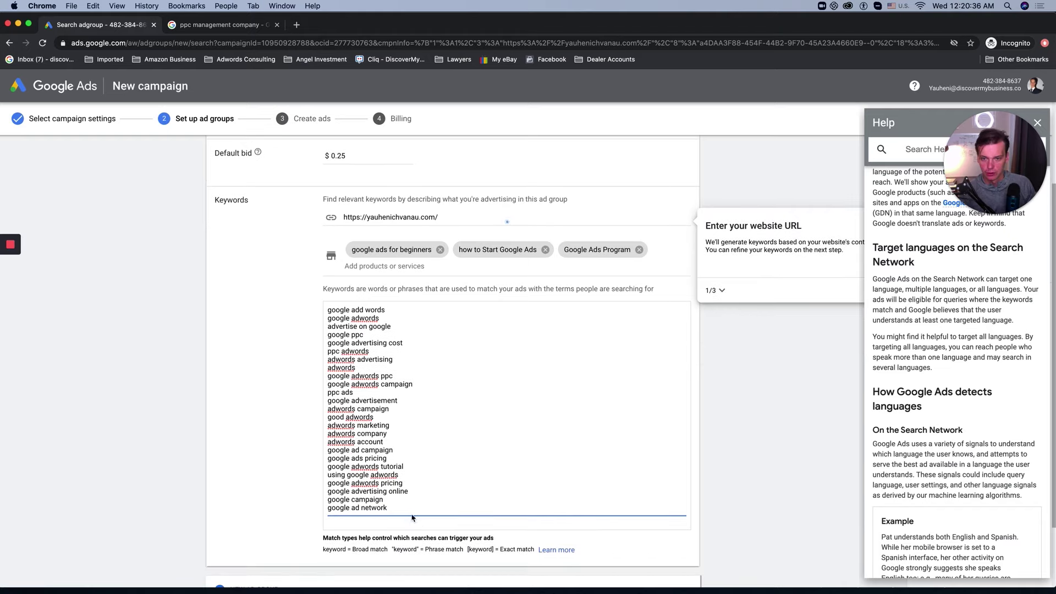
{"action": "left_click_drag", "start_coordinate": [417, 519], "coordinate": [327, 311]}
{"action": "key", "text": "BackSpace"}
{"action": "key", "text": "BackSpace"}
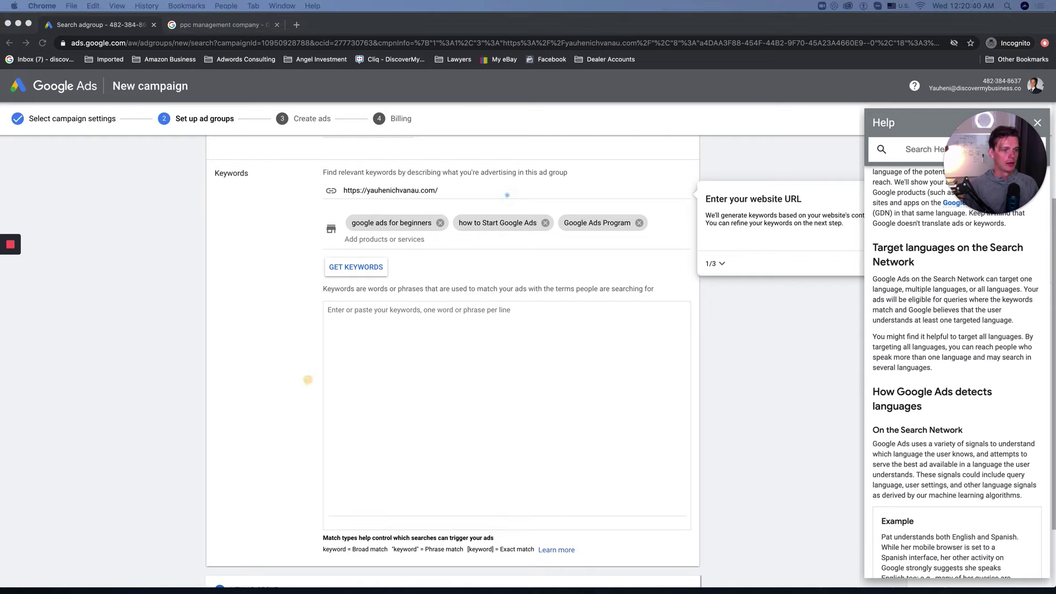
{"action": "left_click", "coordinate": [234, 311]}
Step: Paste the nine prepared keywords and turn the first into modified broad match with + signs
{"action": "left_click", "coordinate": [554, 383]}
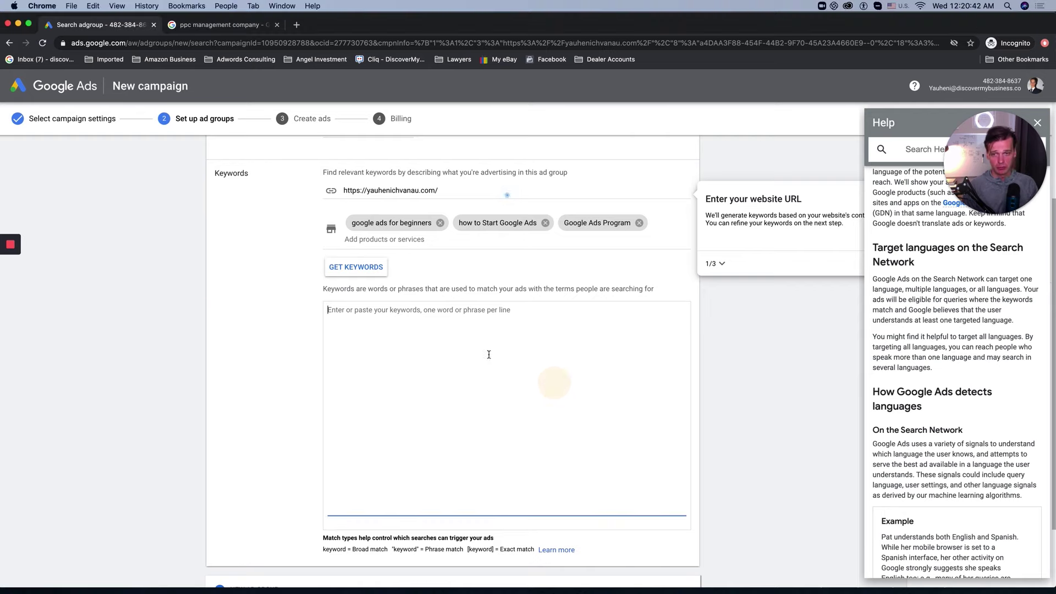
{"action": "type", "text": "Google Ads for Beginners [how to Start Google Ads] \"Google Ads for Beginners\" \"Free Google Ads Course\" \"Free Google Ads Training\" \"Free Google Ads Video Training\" [how to Become a Google Ads Expert] +free +google +ads +course \"Google Ads Program\""}
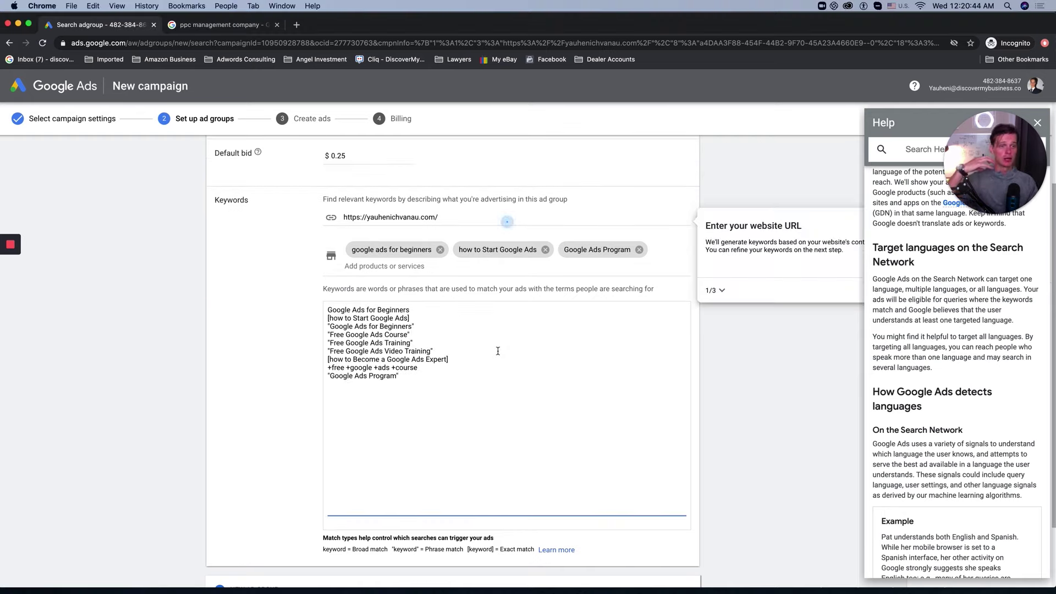
{"action": "left_click", "coordinate": [251, 431]}
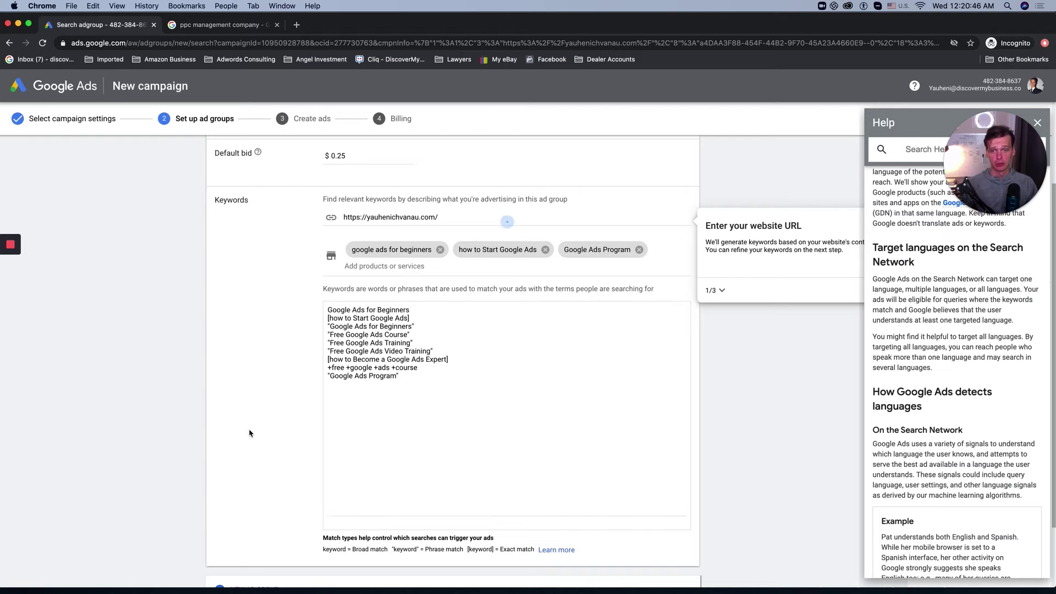
{"action": "scroll", "coordinate": [258, 434], "scroll_direction": "down", "scroll_amount": 3}
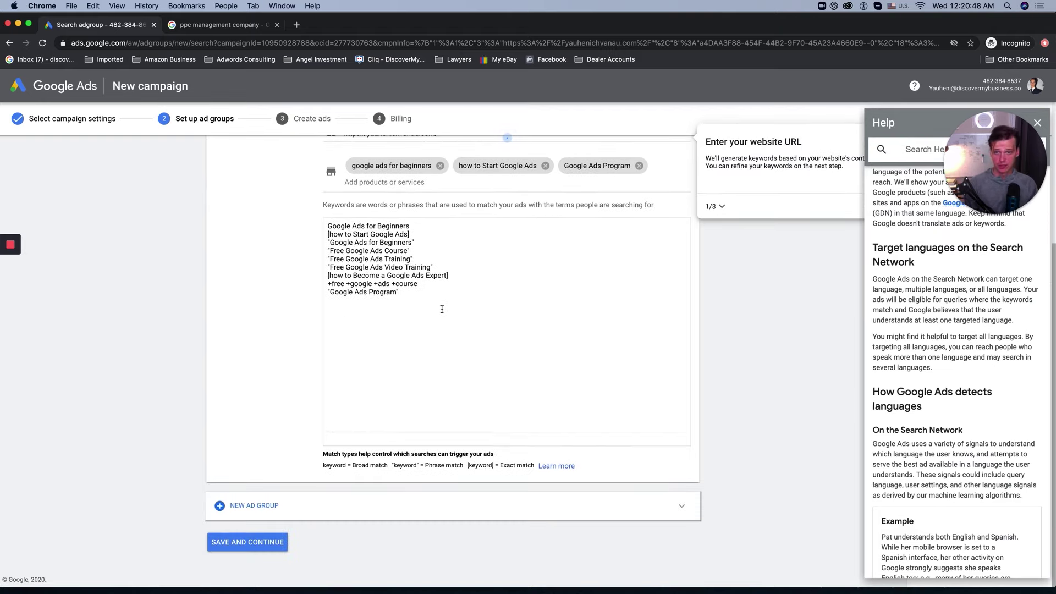
{"action": "left_click", "coordinate": [328, 225]}
{"action": "type", "text": "+"}
{"action": "left_click", "coordinate": [357, 226]}
{"action": "type", "text": "+"}
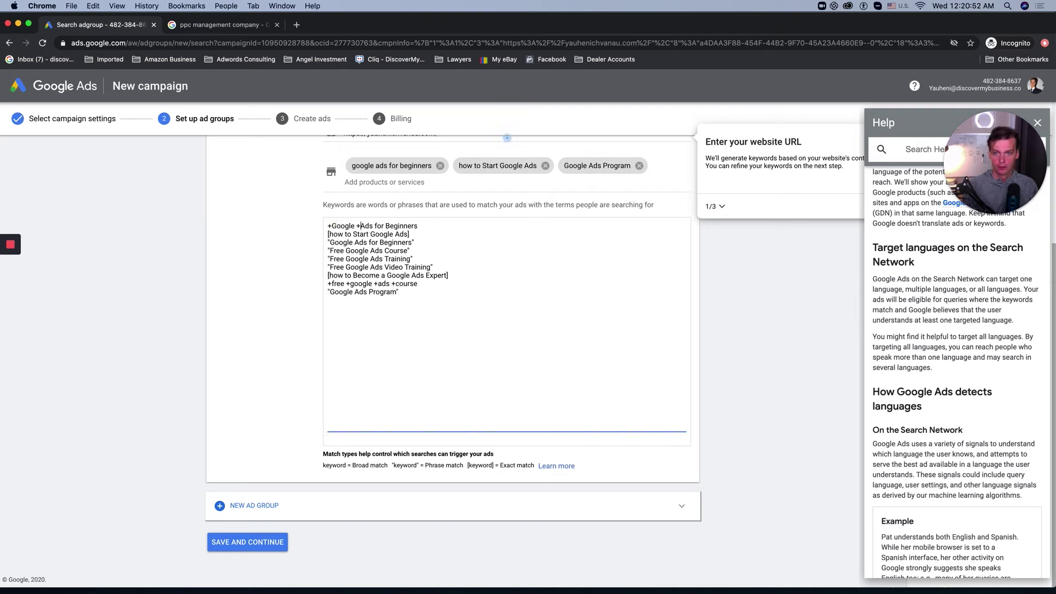
{"action": "key", "text": "BackSpace"}
{"action": "key", "text": "BackSpace"}
{"action": "key", "text": "BackSpace"}
{"action": "key", "text": "BackSpace"}
{"action": "type", "text": "+"}
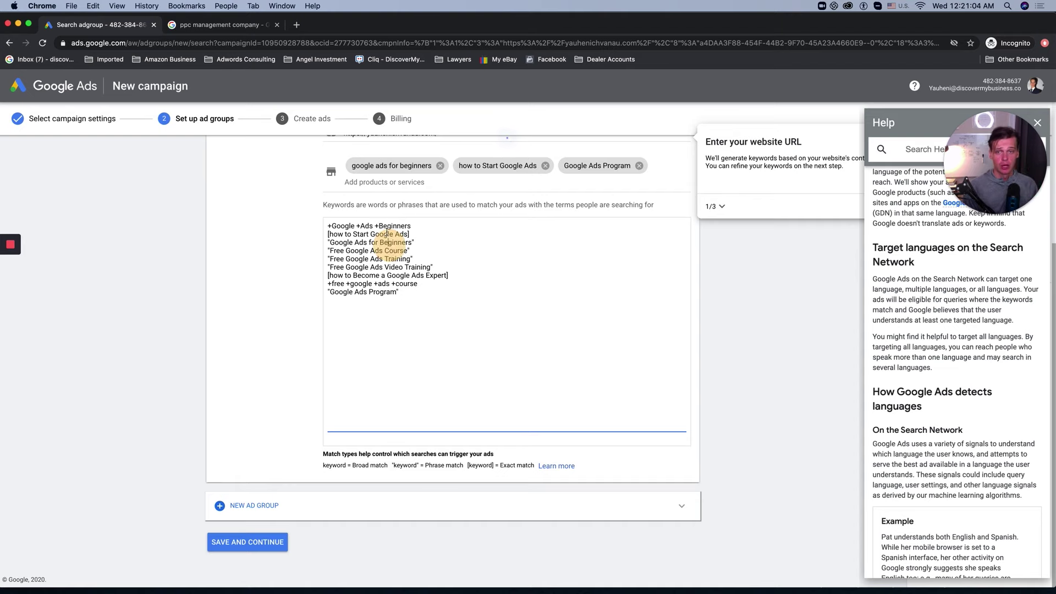
{"action": "left_click_drag", "start_coordinate": [328, 225], "coordinate": [427, 226]}
{"action": "left_click", "coordinate": [417, 249]}
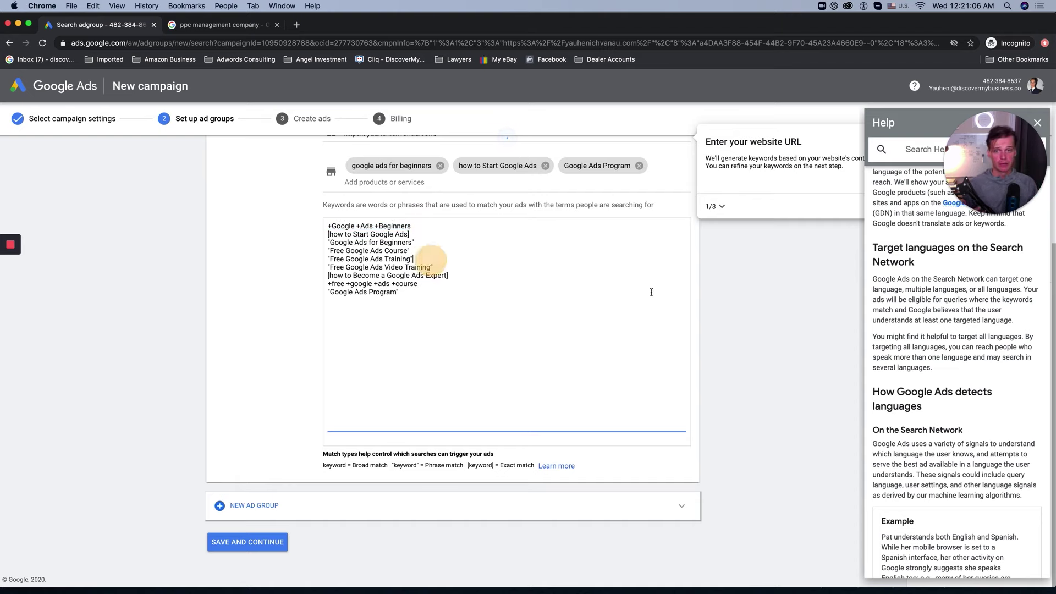
Step: Review the keyword list and finish editing it
{"action": "scroll", "coordinate": [651, 292], "scroll_direction": "up", "scroll_amount": 2}
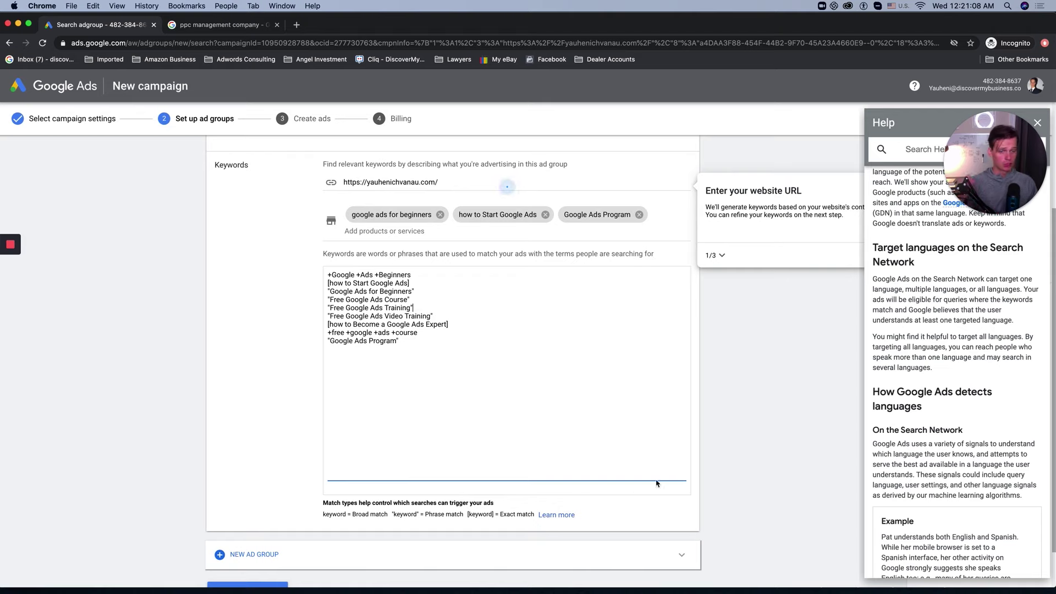
{"action": "scroll", "coordinate": [764, 364], "scroll_direction": "down", "scroll_amount": 1}
{"action": "scroll", "coordinate": [761, 363], "scroll_direction": "up", "scroll_amount": 1}
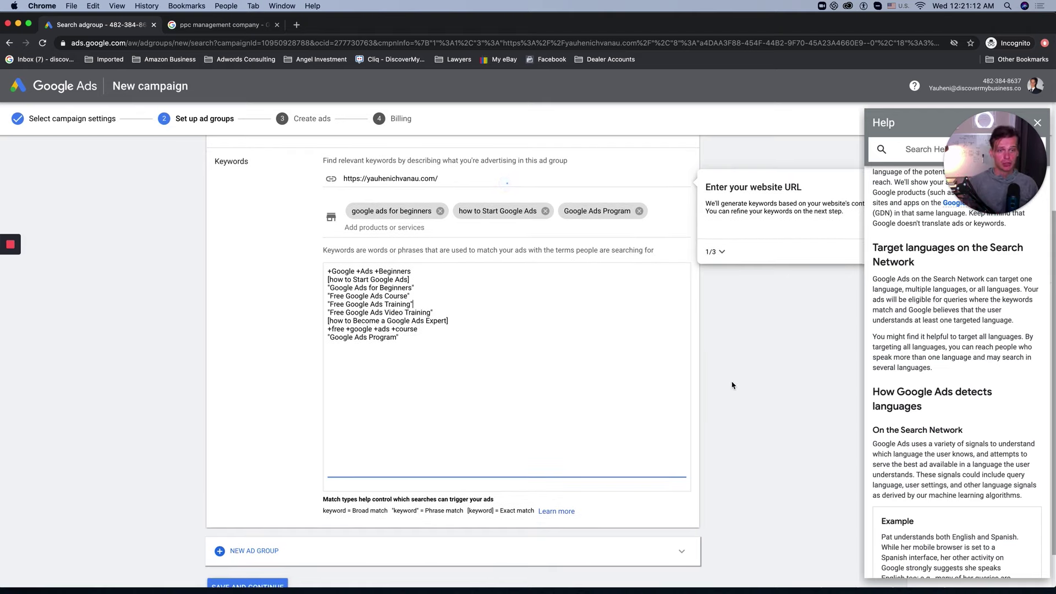
{"action": "left_click", "coordinate": [768, 365]}
{"action": "left_click", "coordinate": [407, 345]}
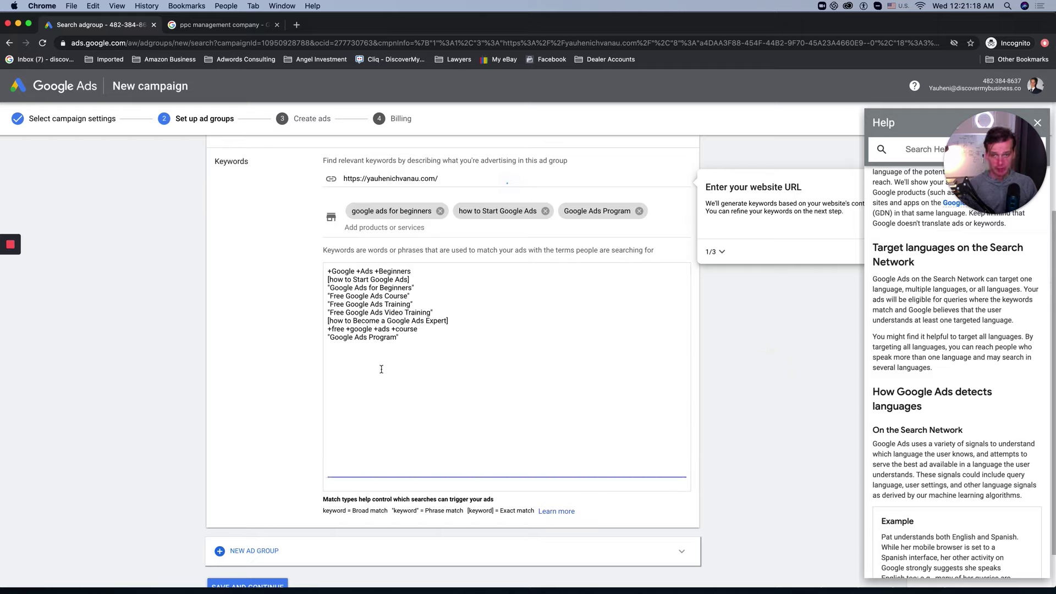
{"action": "scroll", "coordinate": [393, 367], "scroll_direction": "down", "scroll_amount": 2}
{"action": "left_click", "coordinate": [368, 465]}
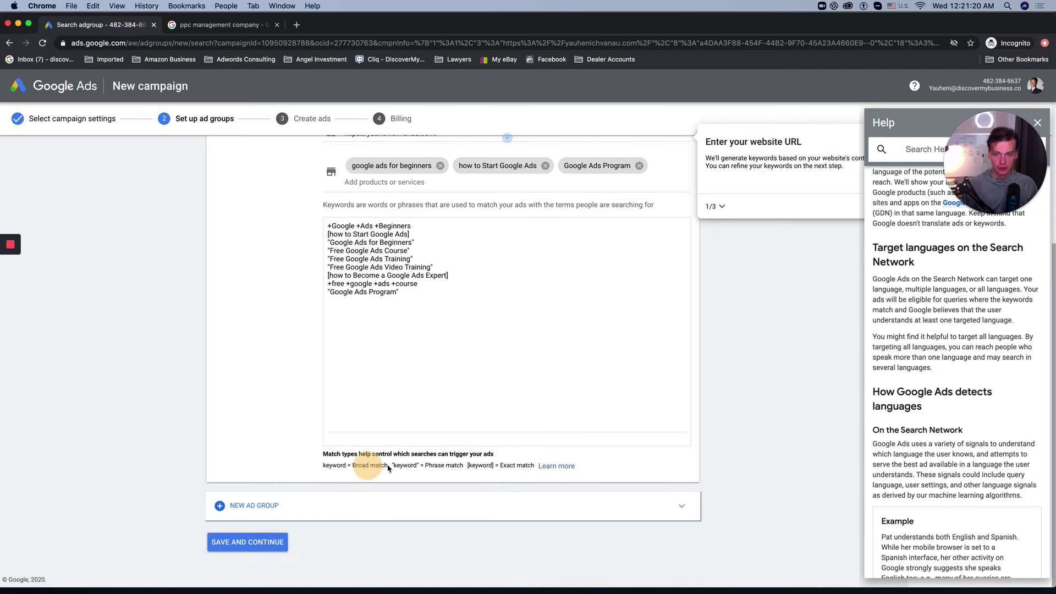
Step: Read the Help article on keyword match types, then save and continue to ads
{"action": "left_click", "coordinate": [549, 468]}
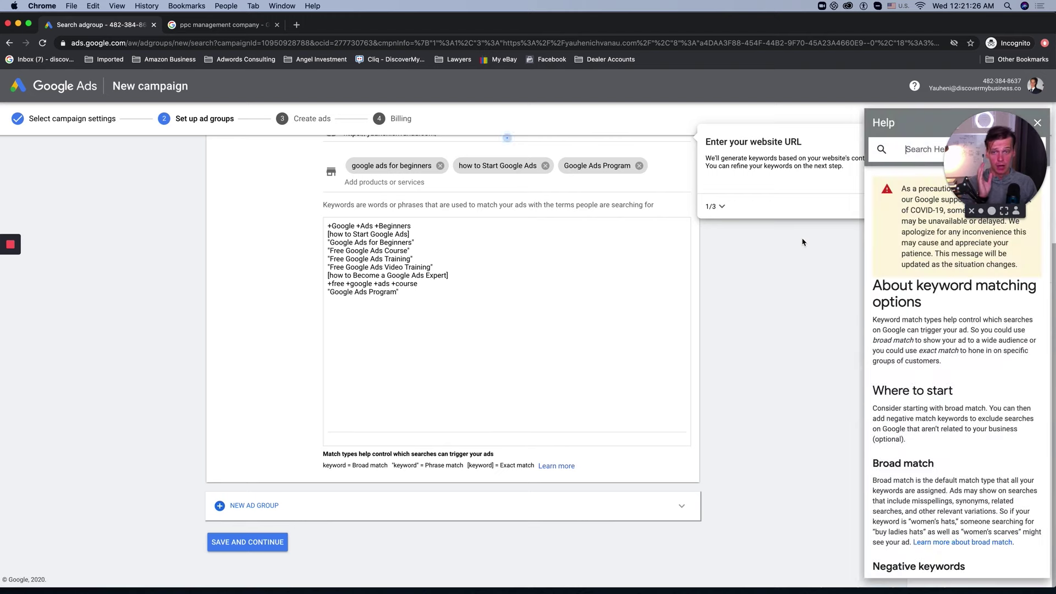
{"action": "scroll", "coordinate": [699, 377], "scroll_direction": "down", "scroll_amount": 1}
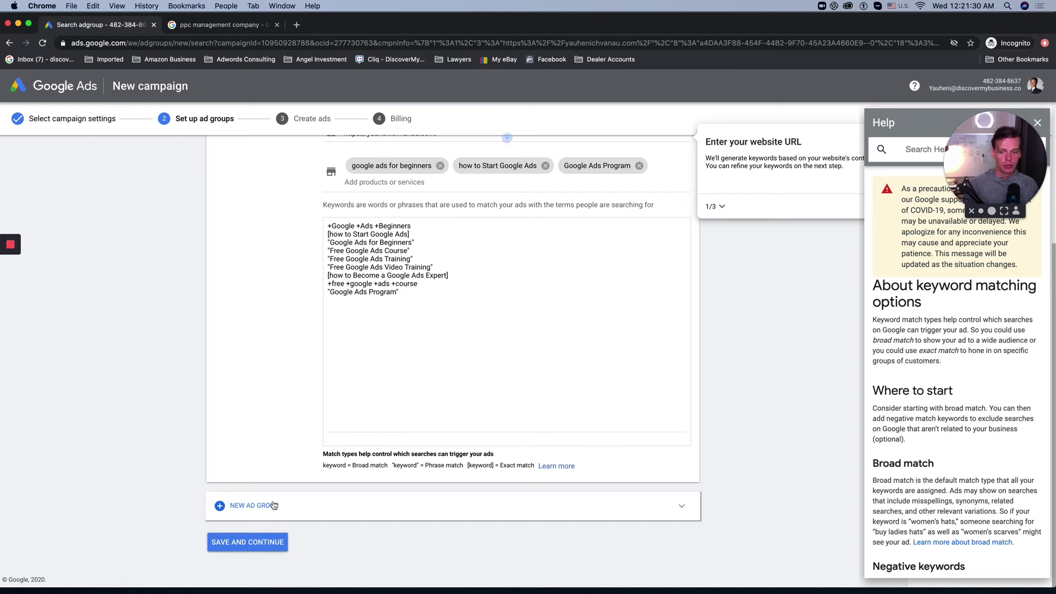
{"action": "scroll", "coordinate": [278, 508], "scroll_direction": "up", "scroll_amount": 2}
{"action": "scroll", "coordinate": [278, 508], "scroll_direction": "down", "scroll_amount": 2}
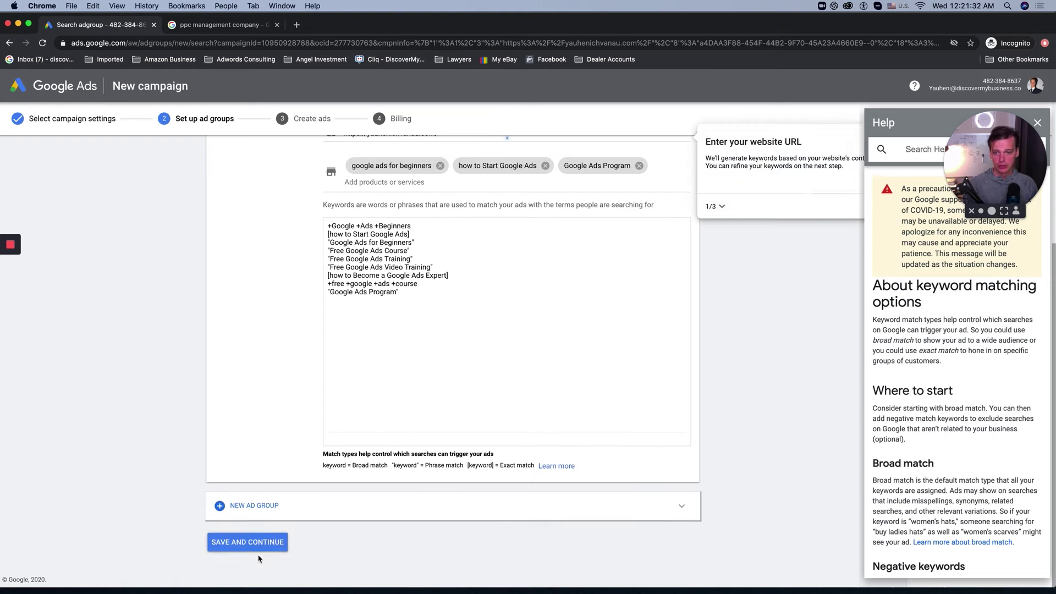
{"action": "left_click", "coordinate": [250, 540]}
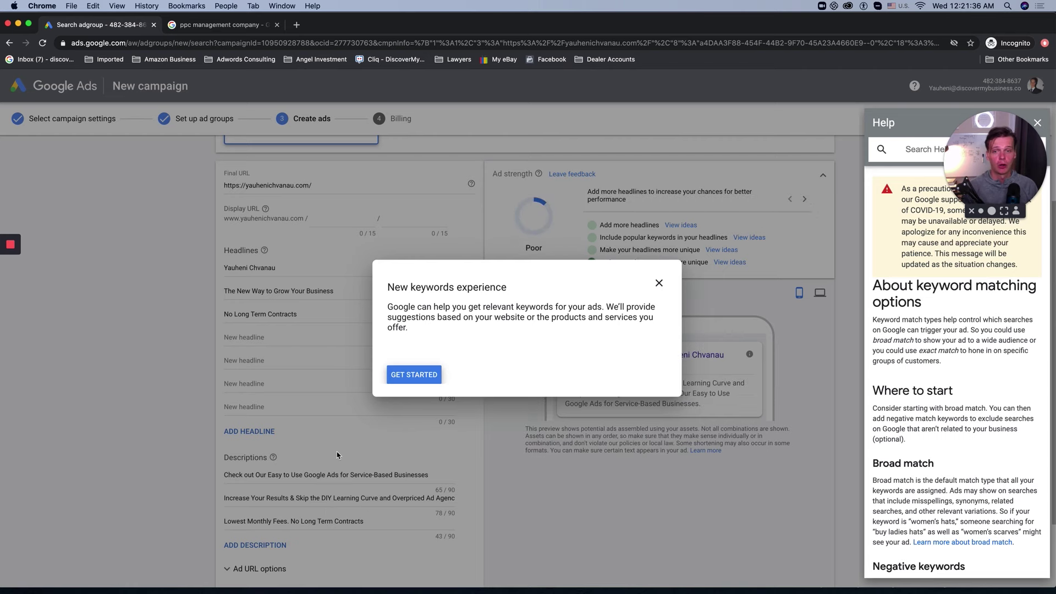
Step: Dismiss the new keywords introduction and preview the responsive search ad on desktop
{"action": "left_click", "coordinate": [397, 374]}
{"action": "scroll", "coordinate": [339, 350], "scroll_direction": "down", "scroll_amount": 1}
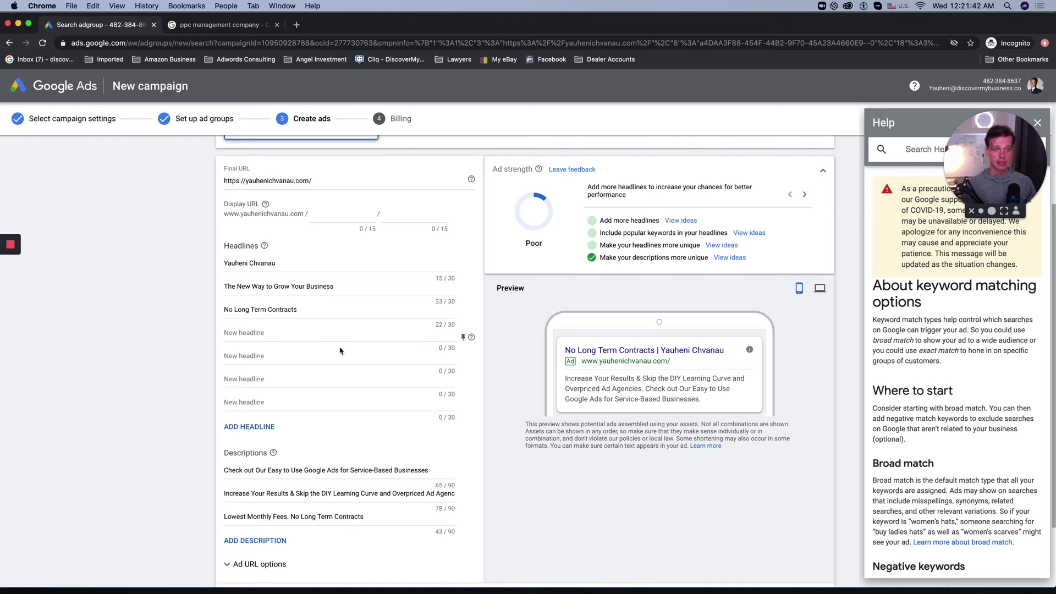
{"action": "scroll", "coordinate": [360, 347], "scroll_direction": "down", "scroll_amount": 3}
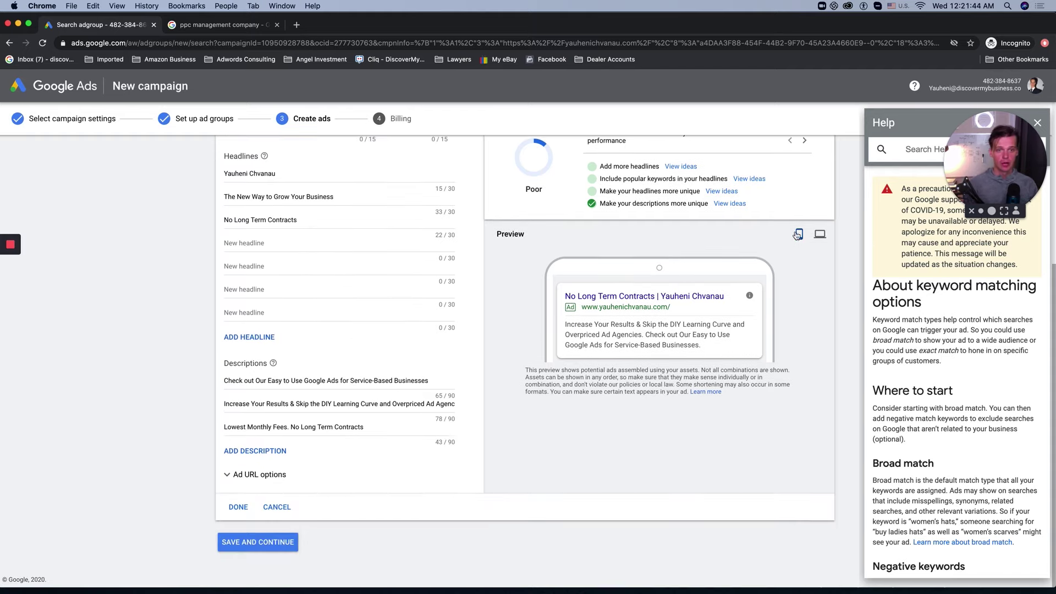
{"action": "left_click", "coordinate": [820, 233]}
{"action": "scroll", "coordinate": [573, 288], "scroll_direction": "up", "scroll_amount": 5}
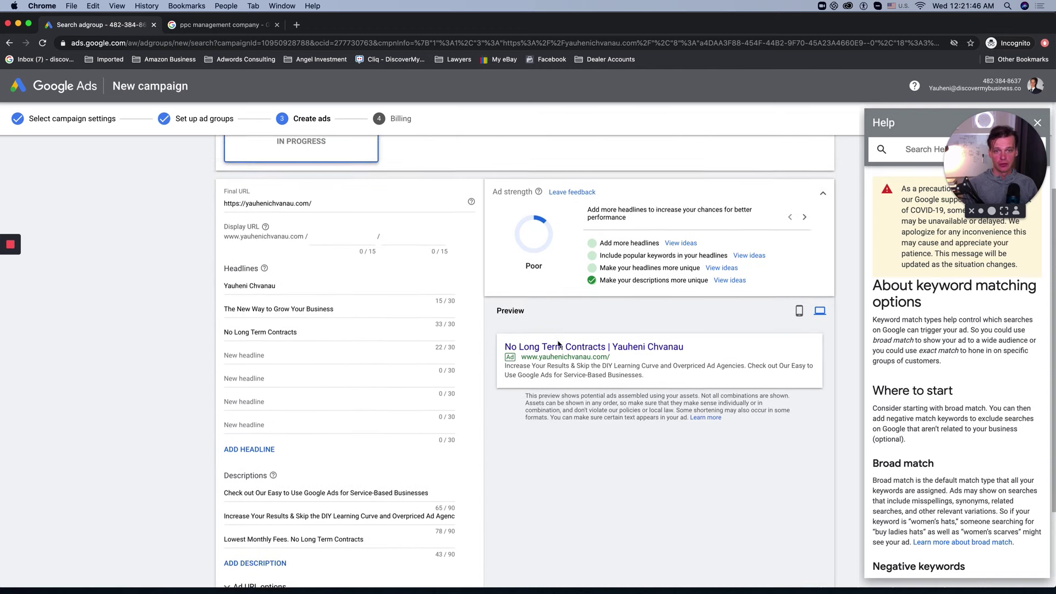
{"action": "scroll", "coordinate": [558, 344], "scroll_direction": "up", "scroll_amount": 6}
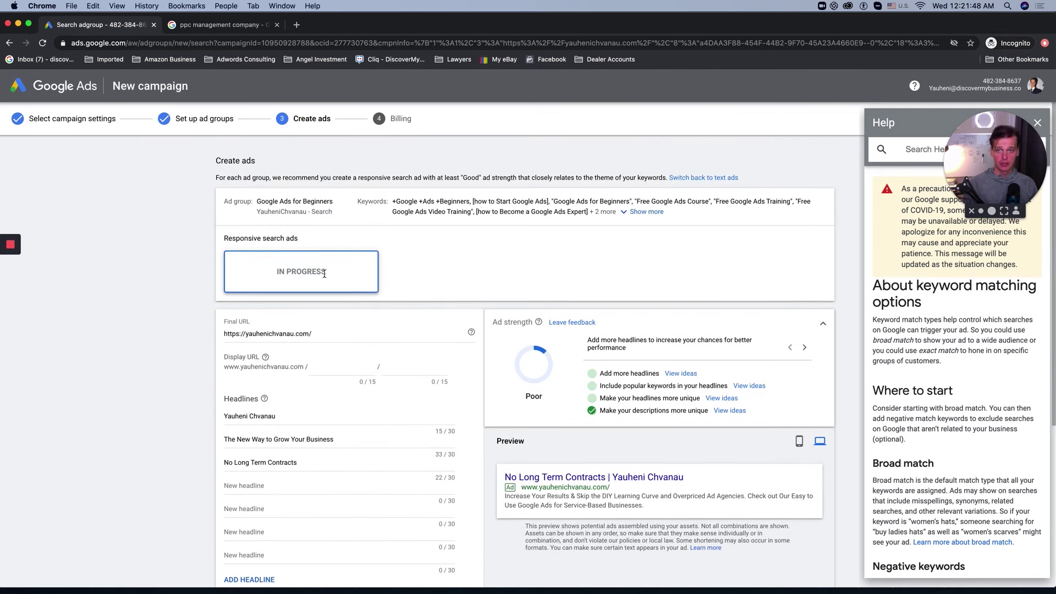
Step: Request switching back to text ads, bringing up the confirmation dialog
{"action": "left_click", "coordinate": [709, 183]}
{"action": "left_click", "coordinate": [564, 367]}
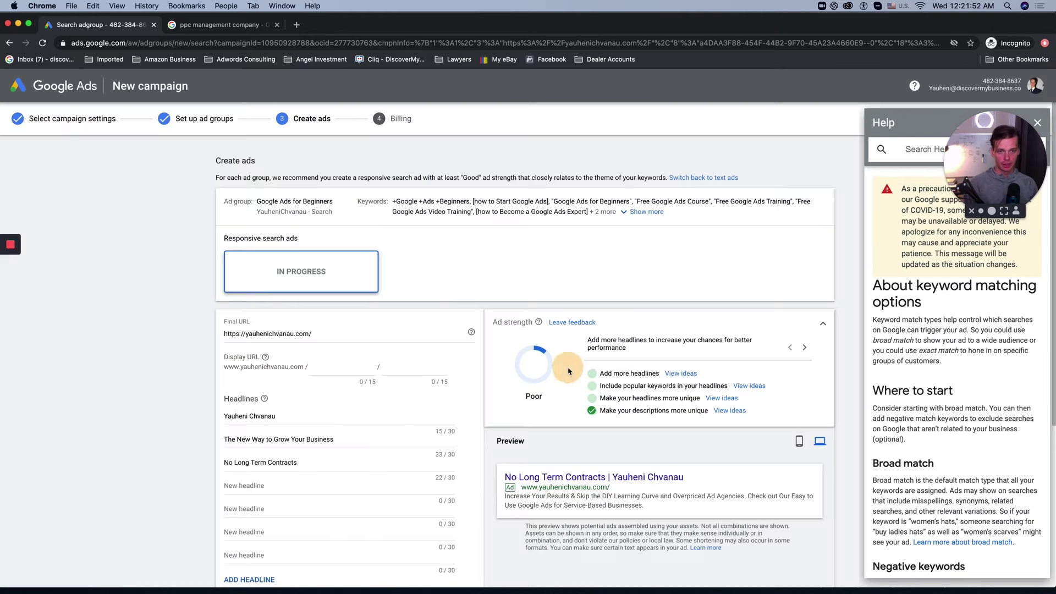
{"action": "left_click", "coordinate": [708, 182]}
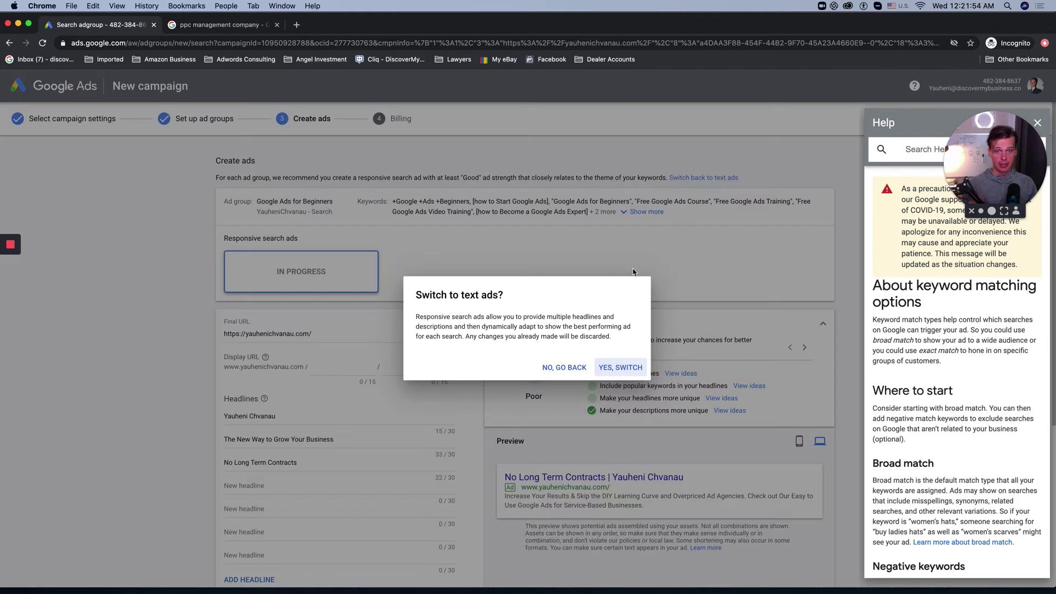
Step: Confirm the switch to text ads and set the Final URL to the ga-free-training page
{"action": "left_click", "coordinate": [608, 367]}
{"action": "scroll", "coordinate": [376, 300], "scroll_direction": "down", "scroll_amount": 3}
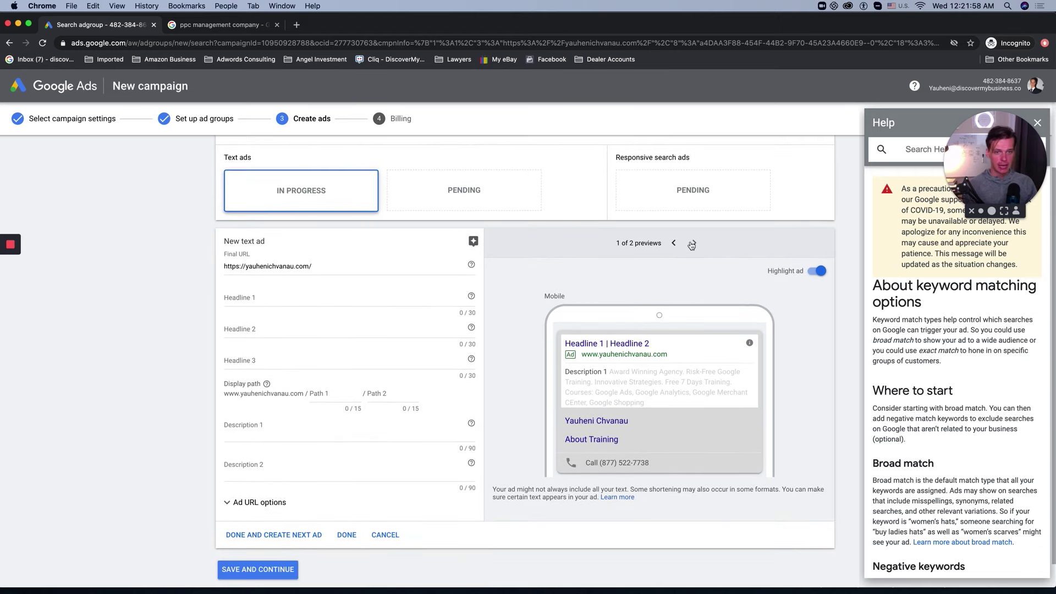
{"action": "left_click", "coordinate": [694, 243]}
{"action": "triple_click", "coordinate": [298, 267]}
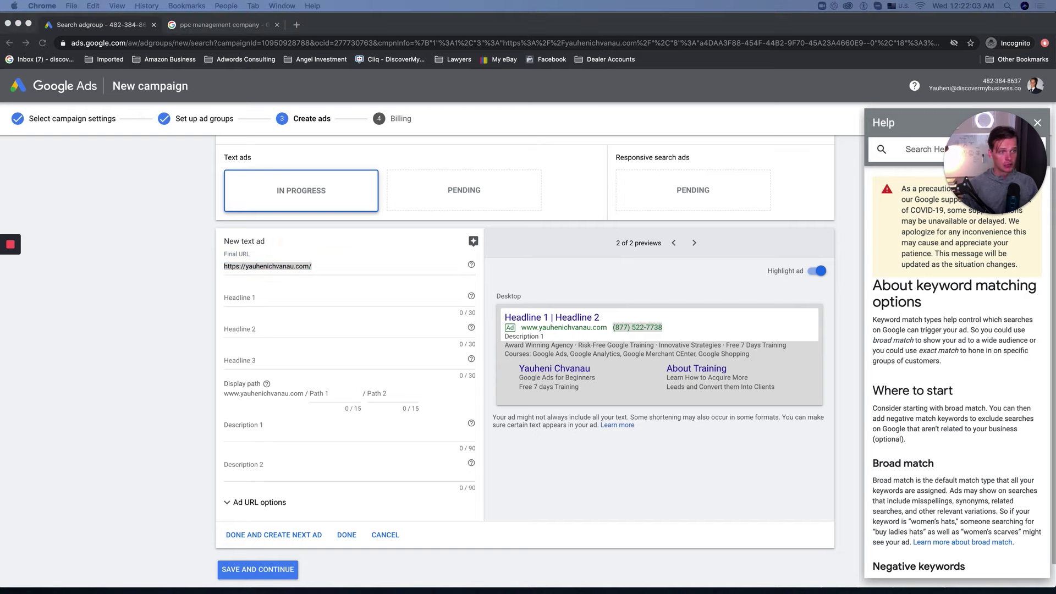
{"action": "left_click", "coordinate": [302, 269]}
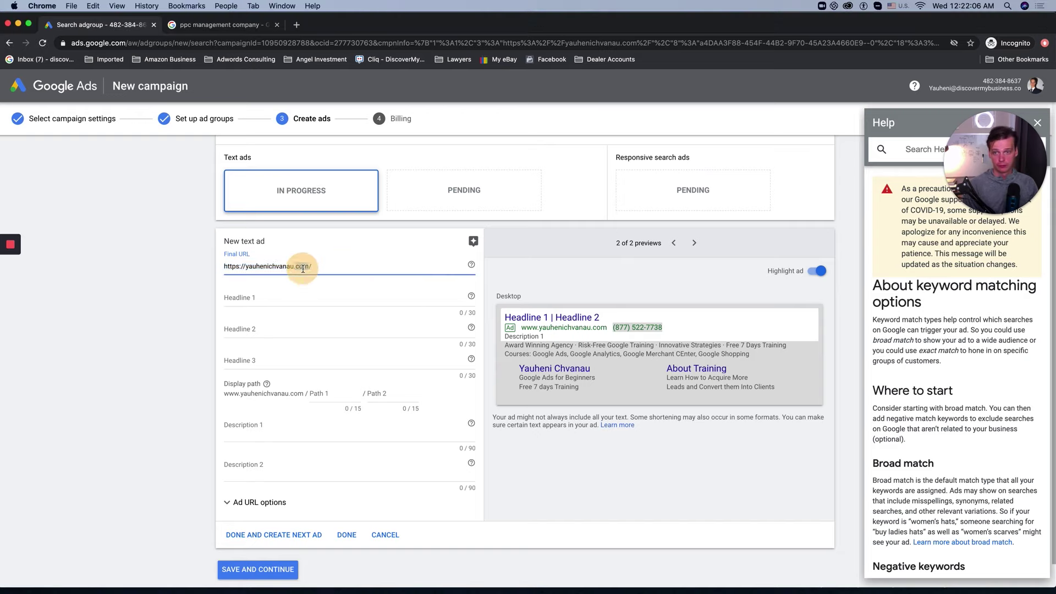
{"action": "key", "text": "super+a"}
{"action": "type", "text": "Https://yauhenichvanau.com/ga-free-training"}
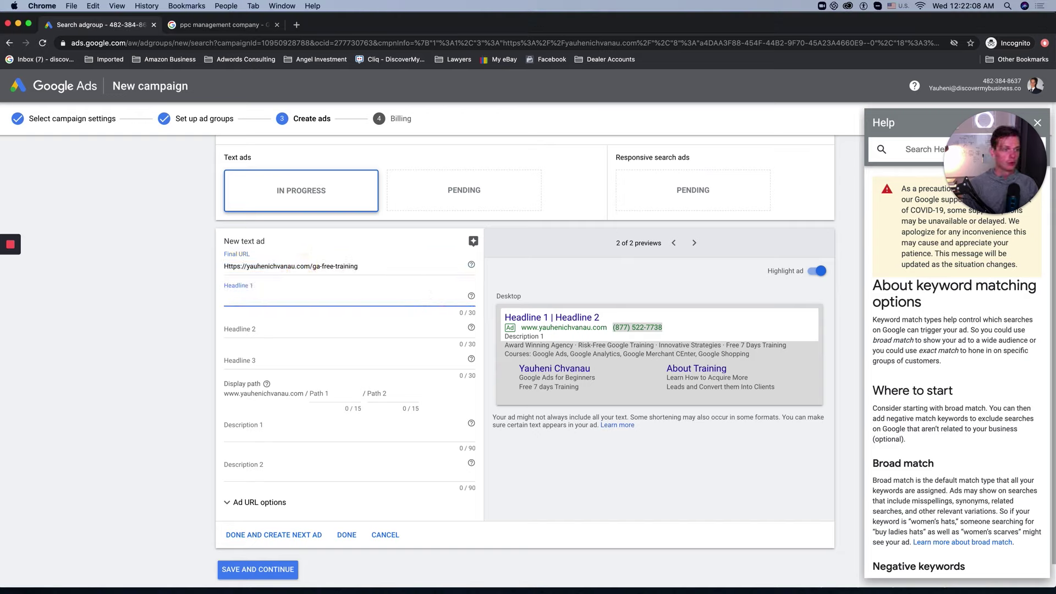
Step: Fill headlines 1–3 with 'Learn Google Ads', 'Great Resource for Beginners' and 'Get Access to Training'
{"action": "left_click", "coordinate": [236, 213]}
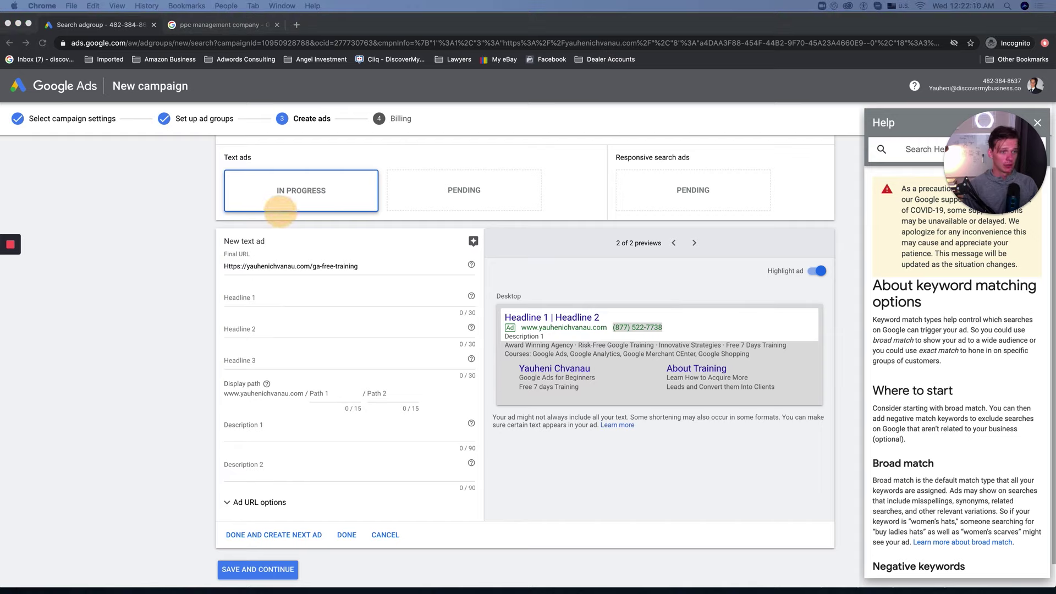
{"action": "left_click", "coordinate": [281, 298]}
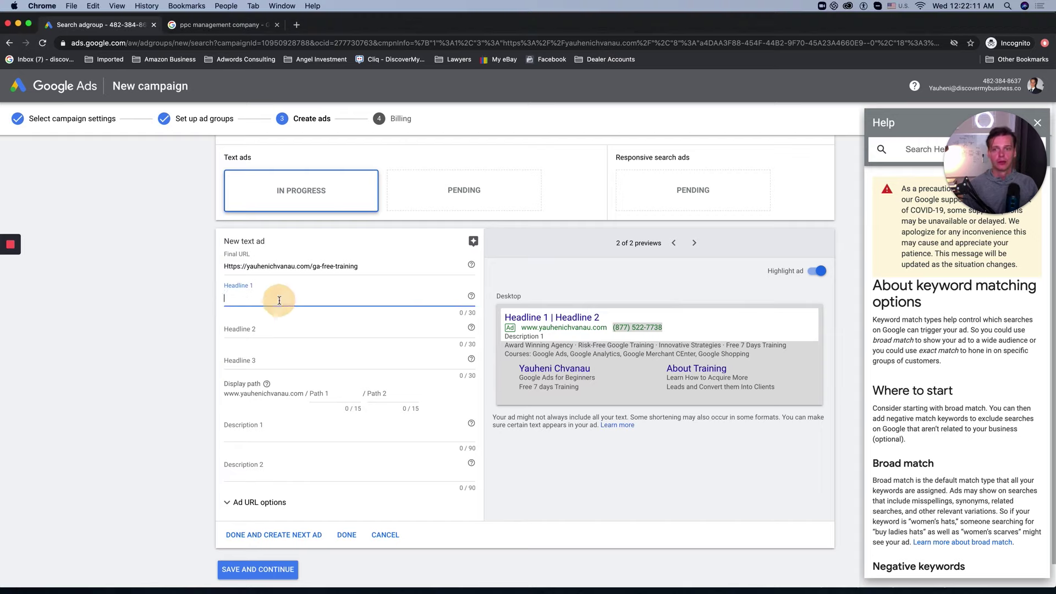
{"action": "type", "text": "Learn Google Ads"}
{"action": "left_click", "coordinate": [325, 209]}
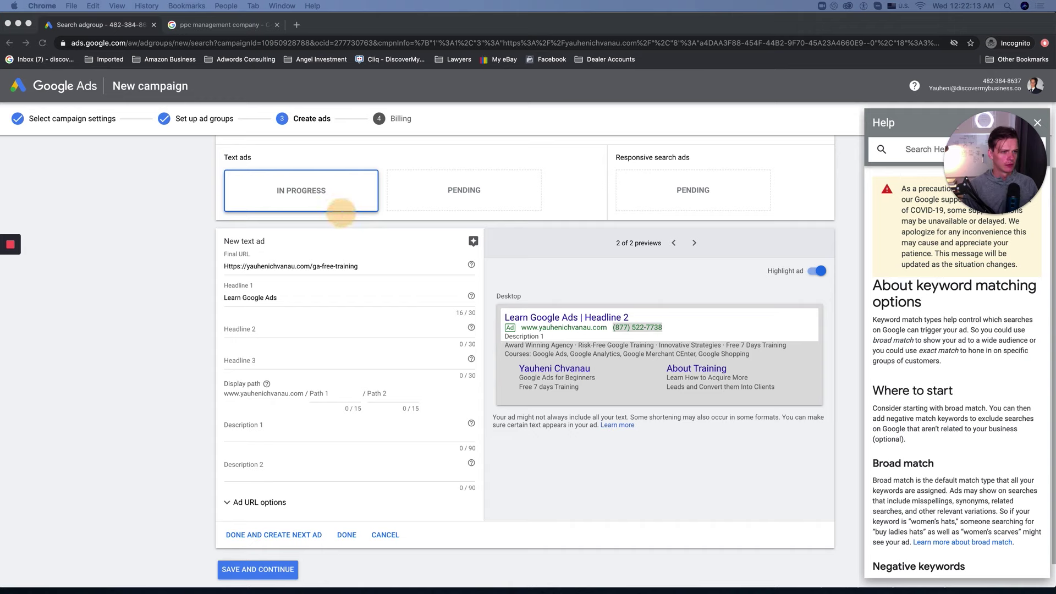
{"action": "left_click", "coordinate": [314, 330]}
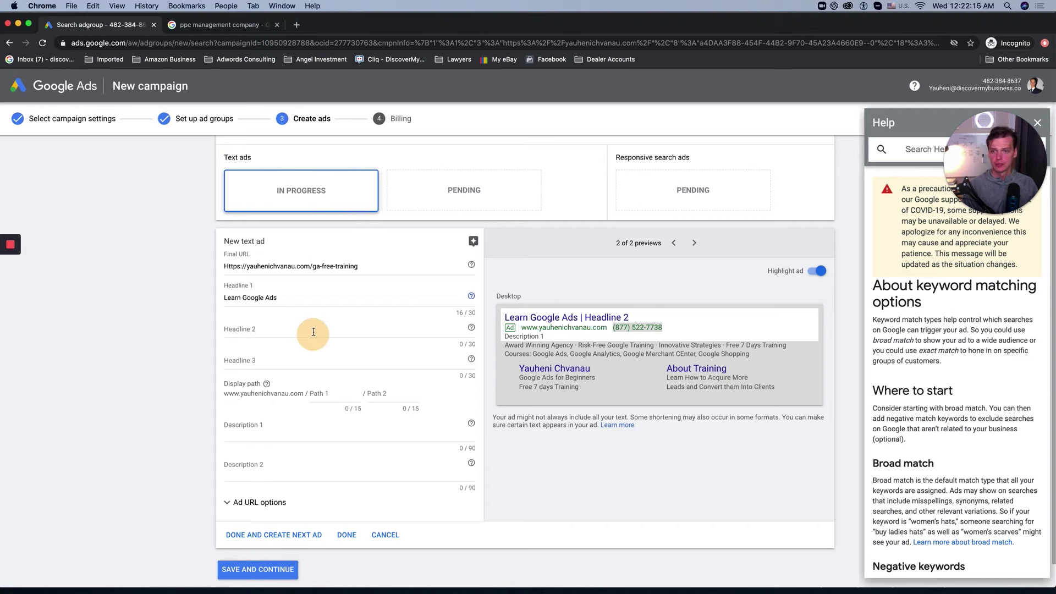
{"action": "type", "text": "Great Resource for Beginners"}
{"action": "left_click", "coordinate": [436, 210]}
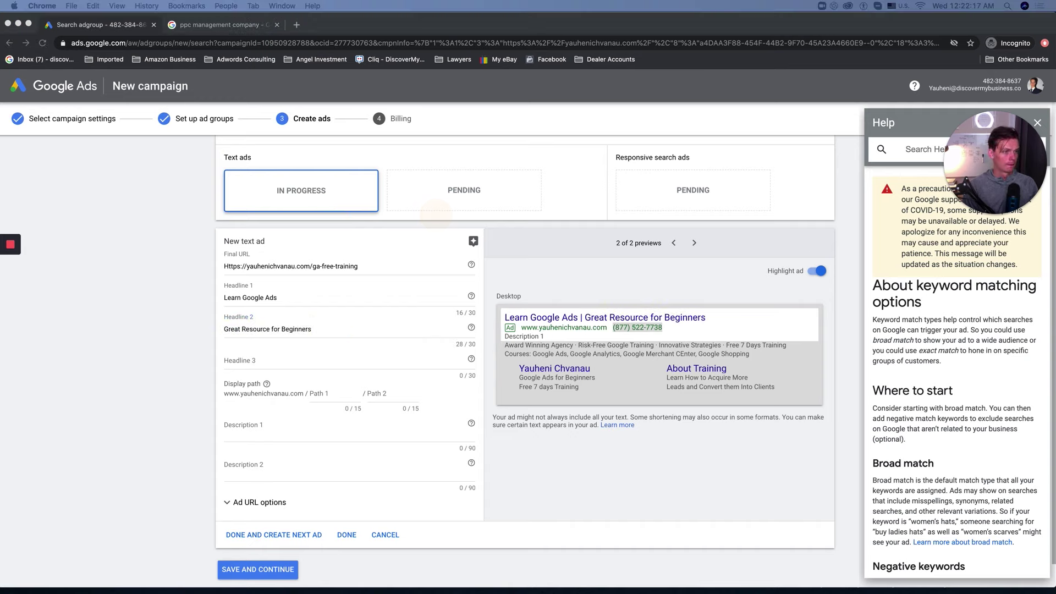
{"action": "left_click", "coordinate": [249, 362]}
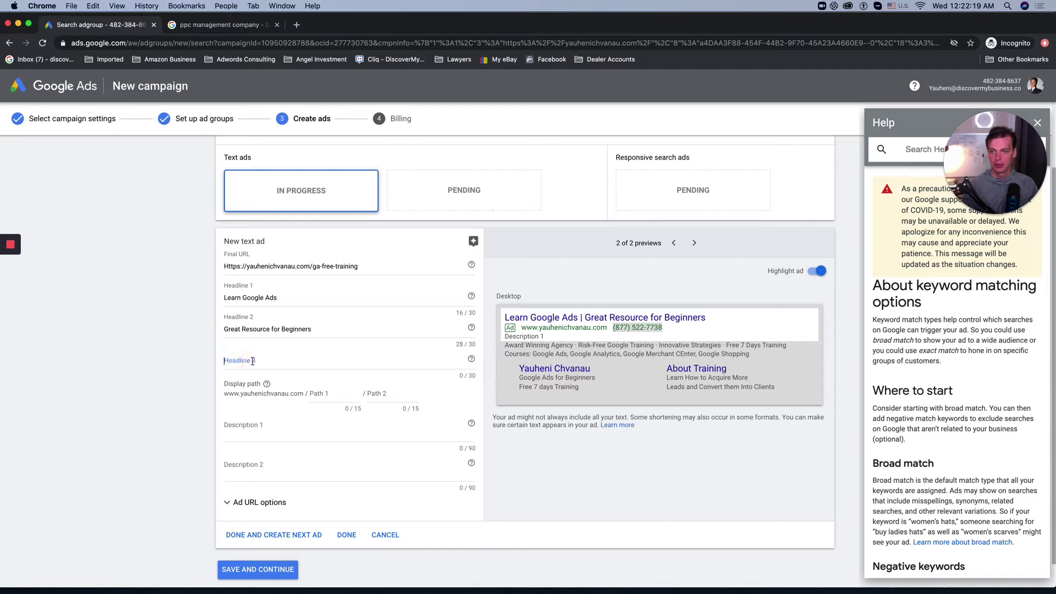
{"action": "type", "text": "Get Access to Training"}
{"action": "left_click", "coordinate": [226, 360]}
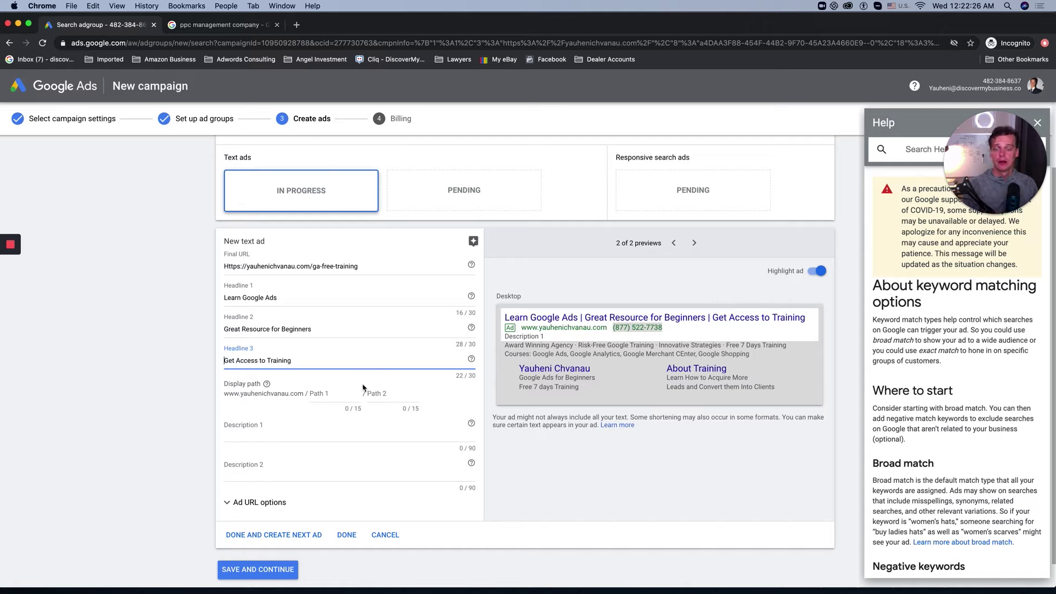
Step: Enter test text in Path 1 and Path 2, then clear both paths
{"action": "left_click", "coordinate": [322, 394]}
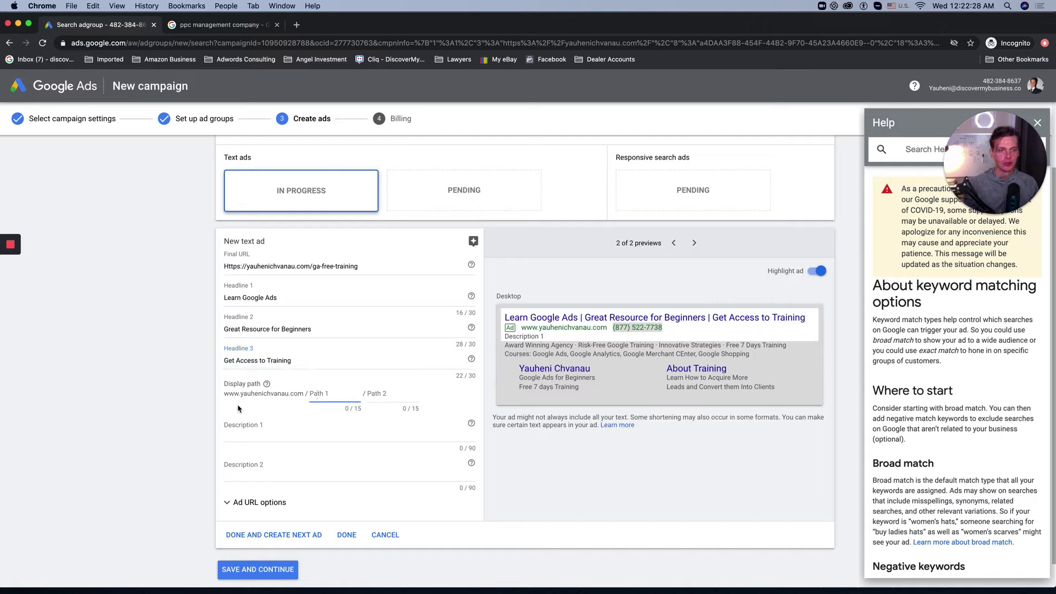
{"action": "left_click", "coordinate": [223, 416]}
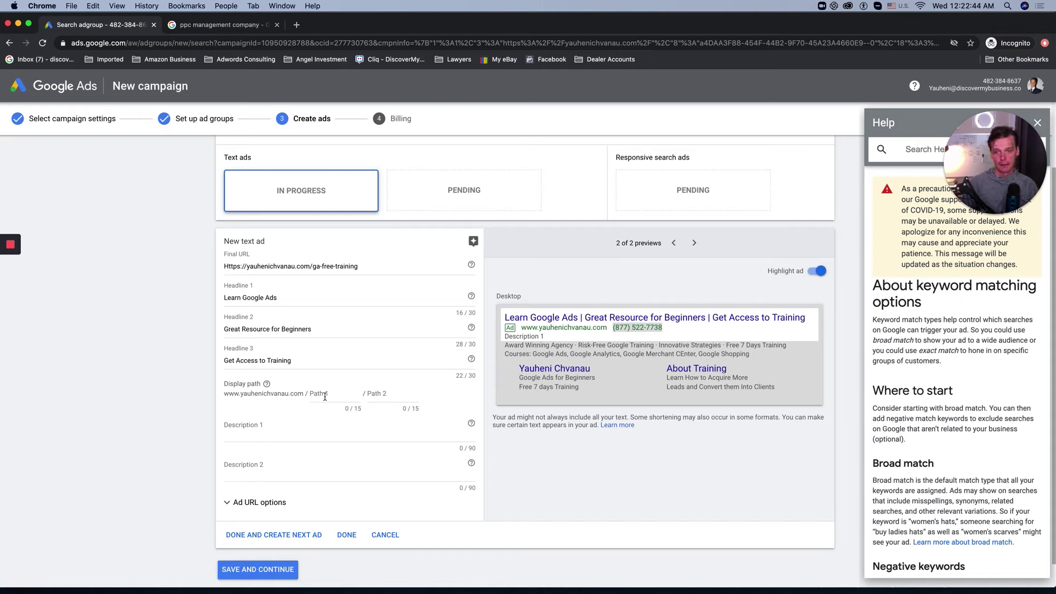
{"action": "left_click", "coordinate": [330, 395]}
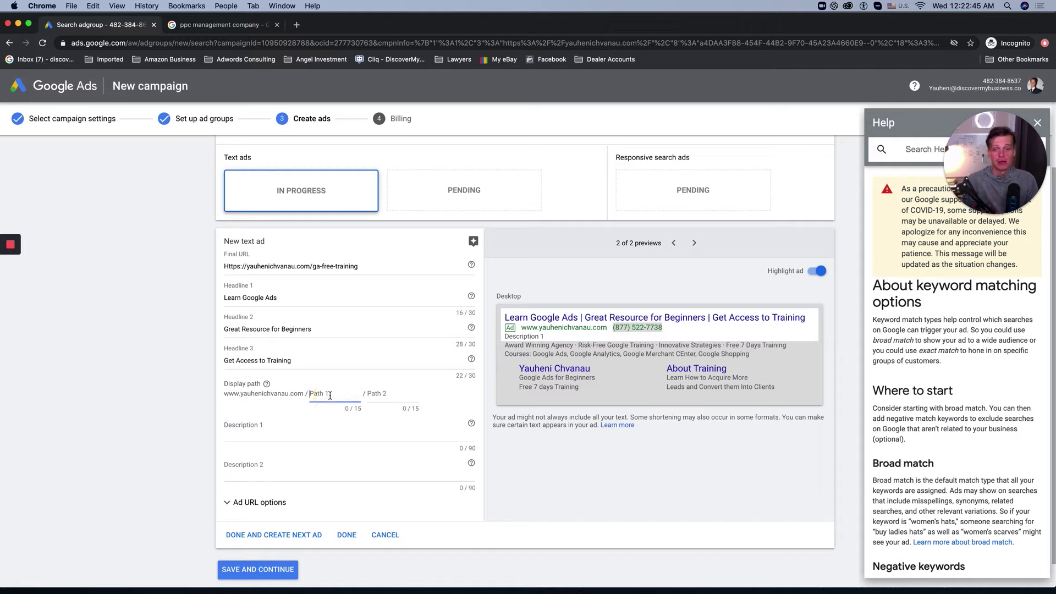
{"action": "type", "text": "sfresg"}
{"action": "left_click", "coordinate": [376, 395]}
{"action": "type", "text": "efsef"}
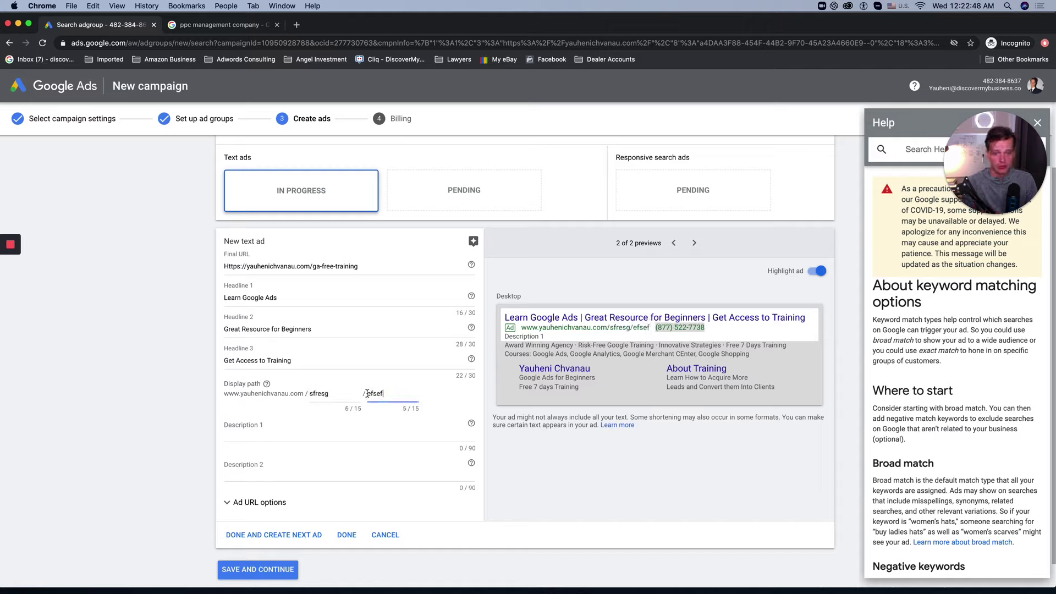
{"action": "key", "text": "BackSpace"}
{"action": "key", "text": "shift+Tab"}
{"action": "key", "text": "BackSpace"}
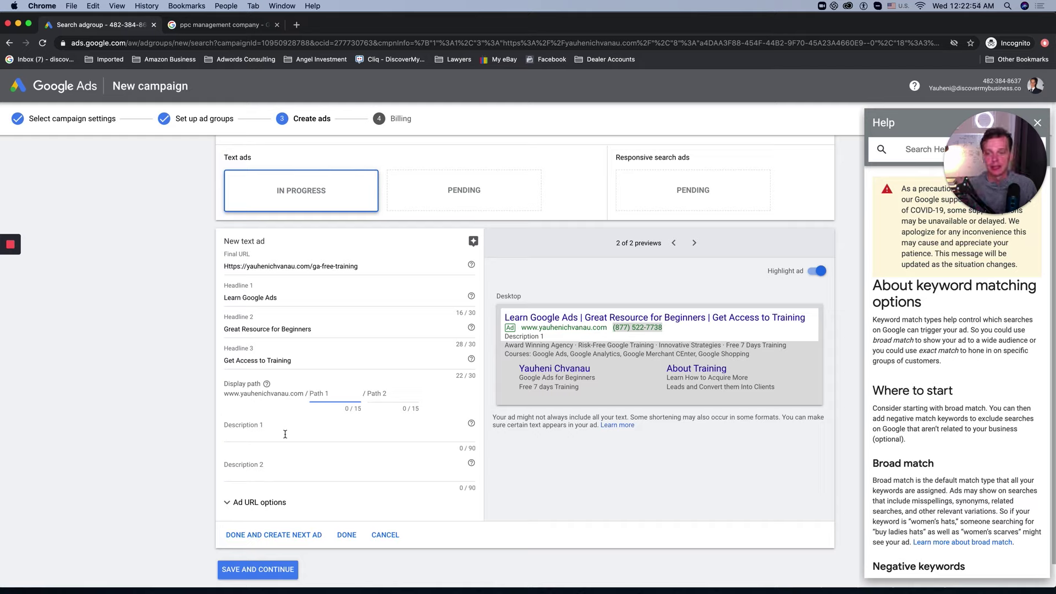
Step: Paste the prepared first description sentence into Description 1
{"action": "left_click", "coordinate": [267, 432]}
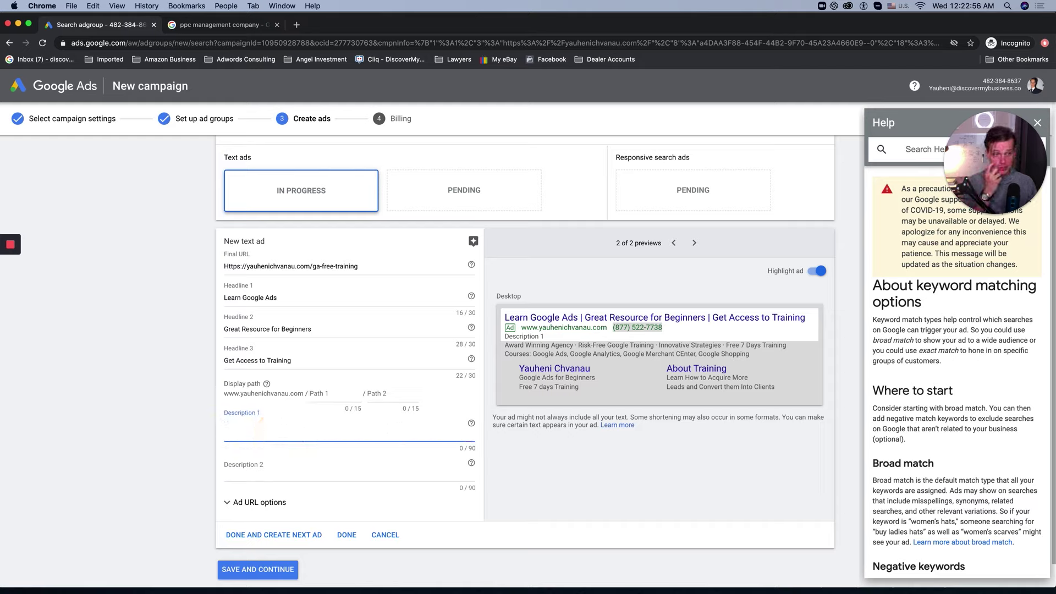
{"action": "left_click", "coordinate": [376, 332]}
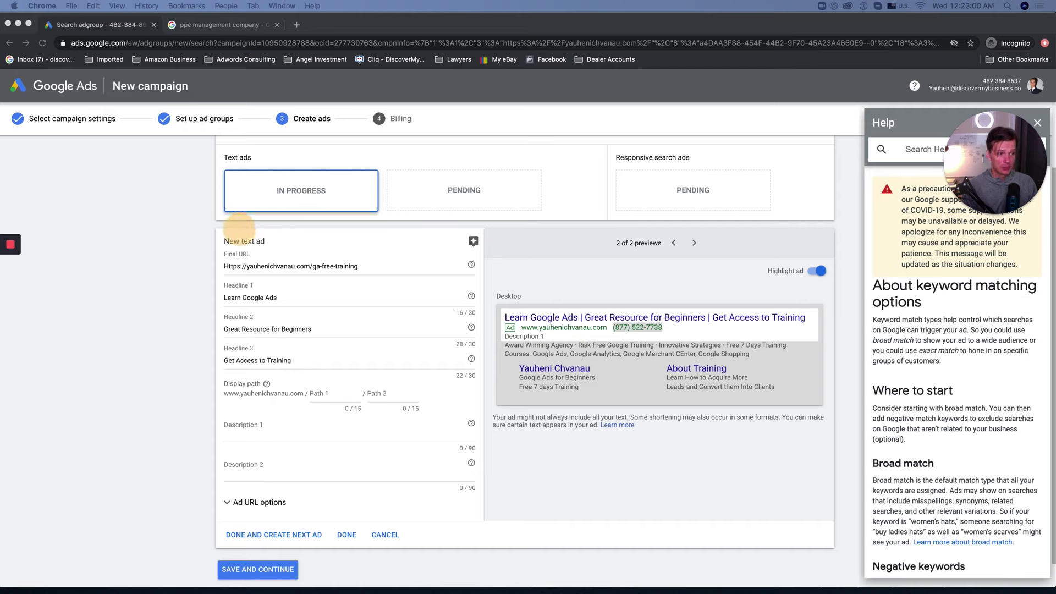
{"action": "left_click", "coordinate": [266, 431]}
{"action": "type", "text": "You're One Step Closer to Seeing the Power of This Google Adwords Training, All Niches!"}
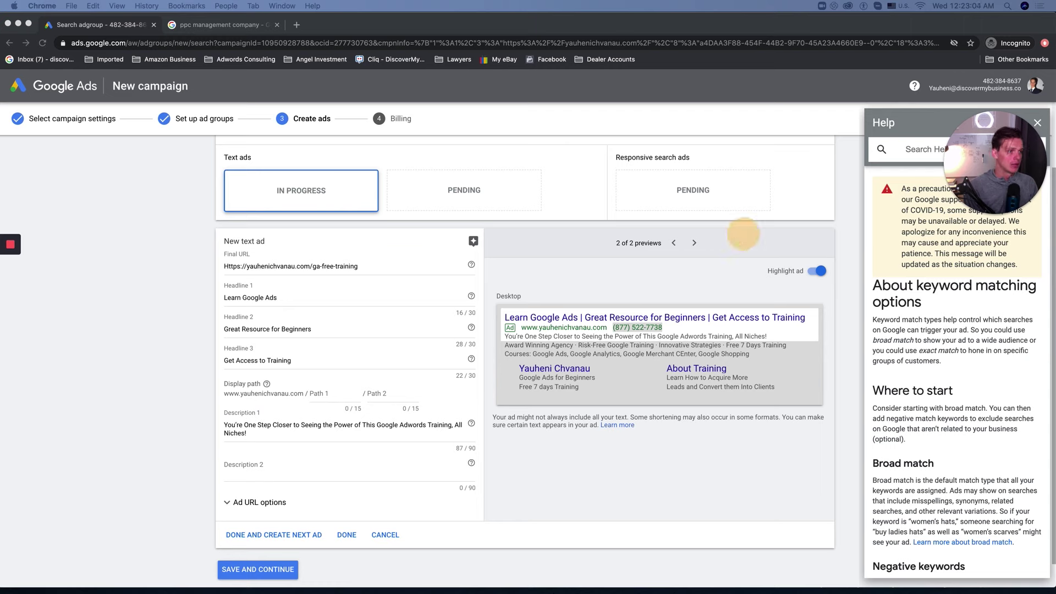
Step: Paste the description about converting users into clients, then return to the ppc management company results
{"action": "left_click", "coordinate": [261, 466]}
{"action": "type", "text": "Learn How to Acquire More Users and Convert Them Into Clients, Contact Us Today!"}
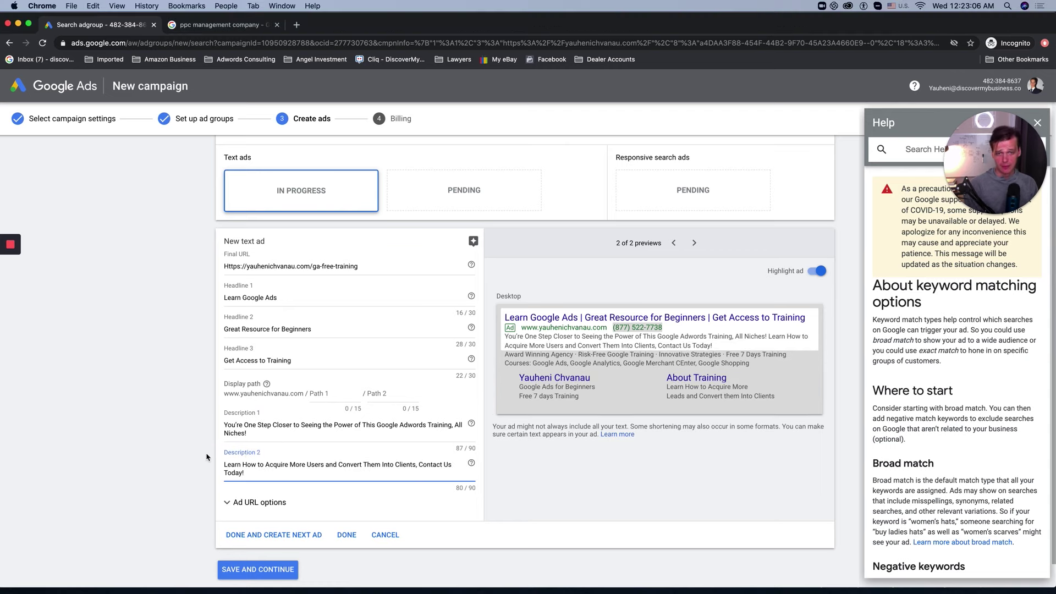
{"action": "left_click", "coordinate": [147, 459]}
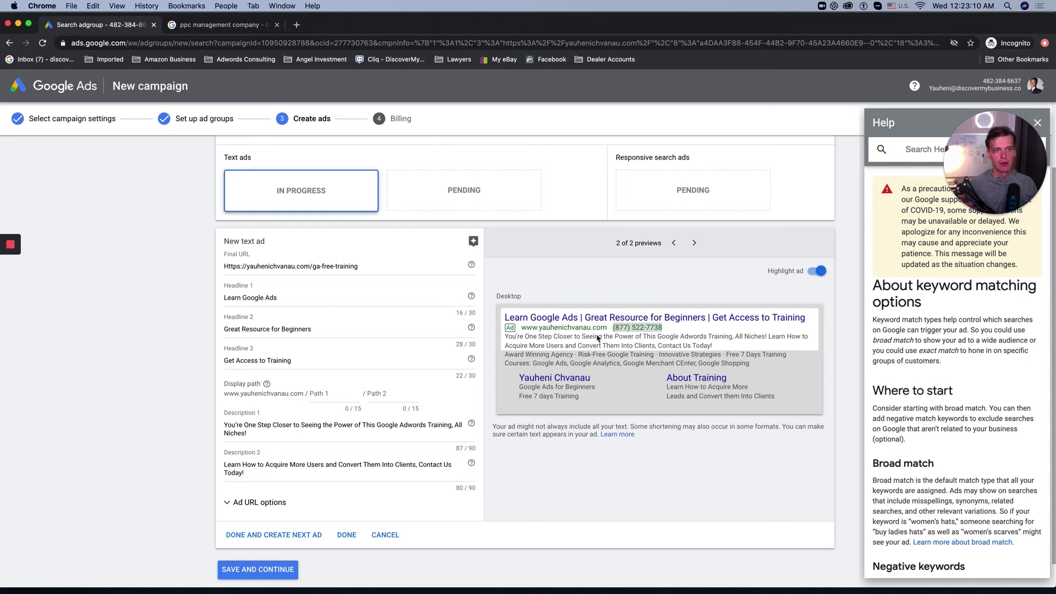
{"action": "left_click", "coordinate": [240, 25]}
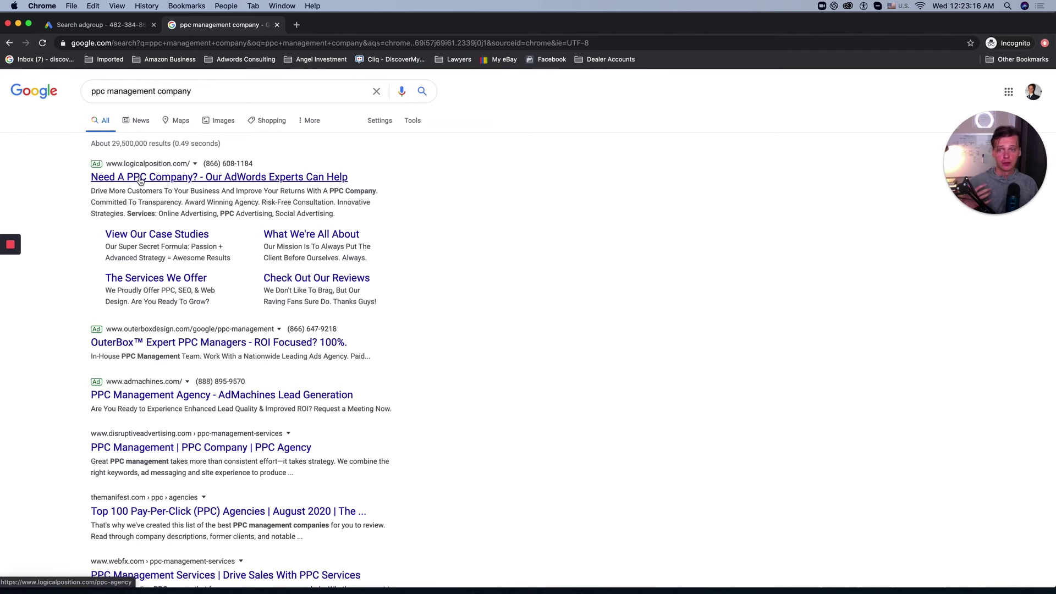
Step: Go back to the 'Search adgroup' Google Ads tab to continue editing the text ad
{"action": "left_click", "coordinate": [102, 24]}
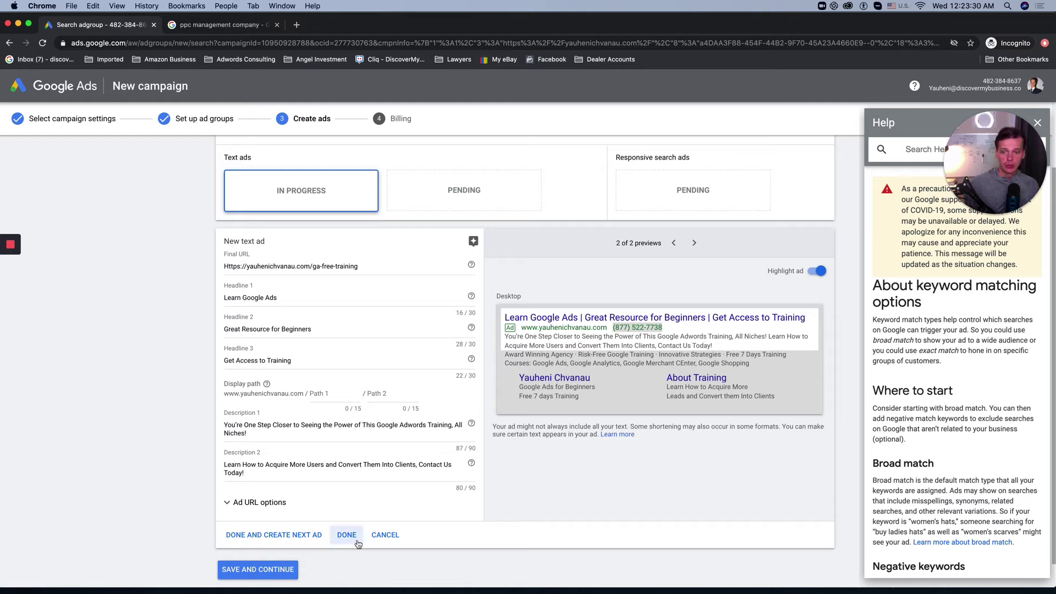
Step: Save the first text ad and give the new ad headline 1 'Google Ads for Beginners'
{"action": "left_click", "coordinate": [278, 538]}
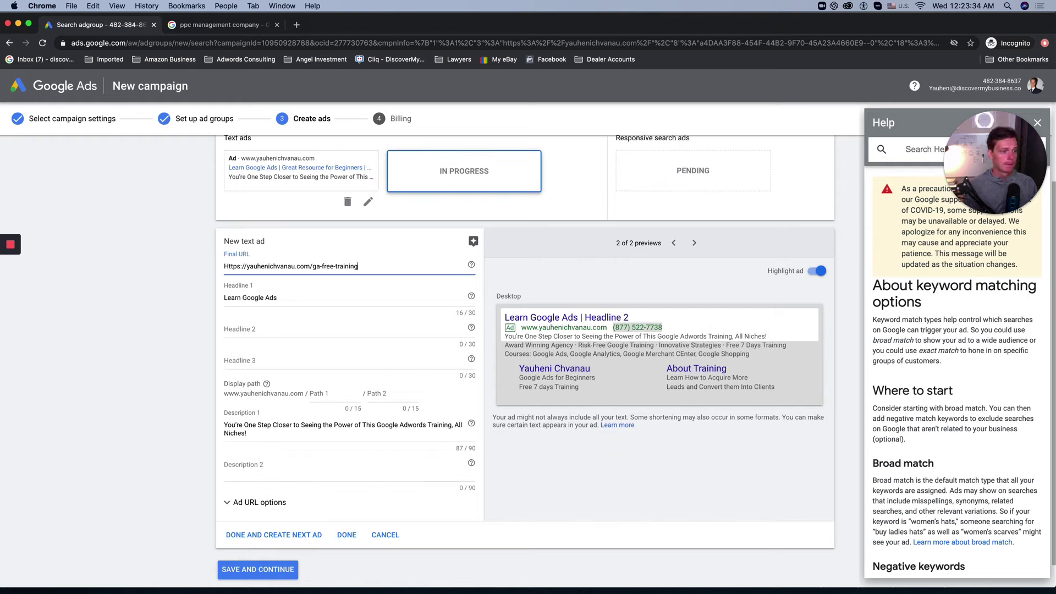
{"action": "left_click", "coordinate": [396, 280]}
{"action": "left_click", "coordinate": [242, 250]}
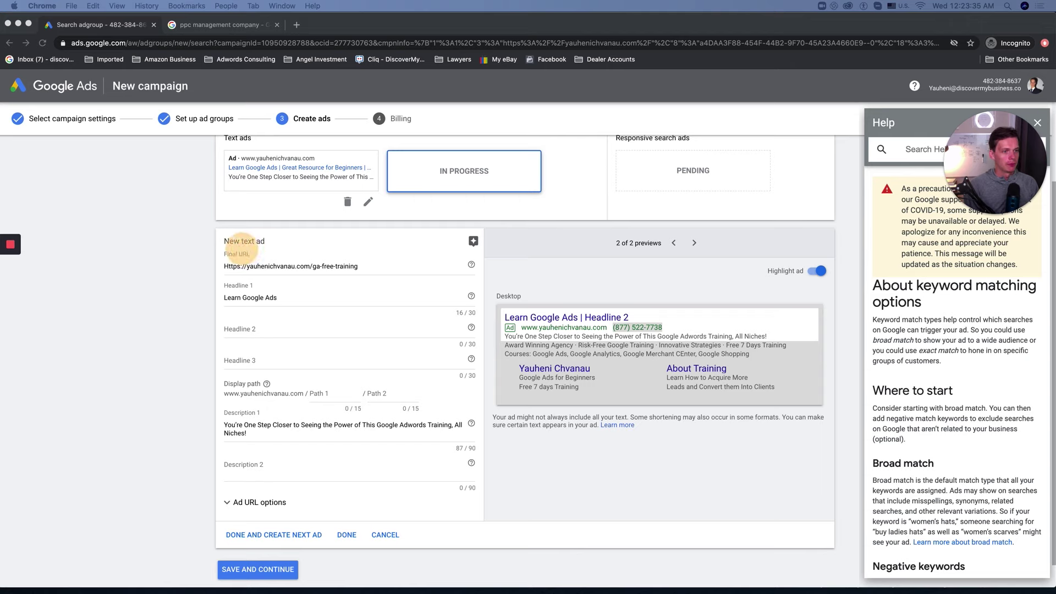
{"action": "triple_click", "coordinate": [324, 300]}
{"action": "type", "text": "Google Ads for Beginners"}
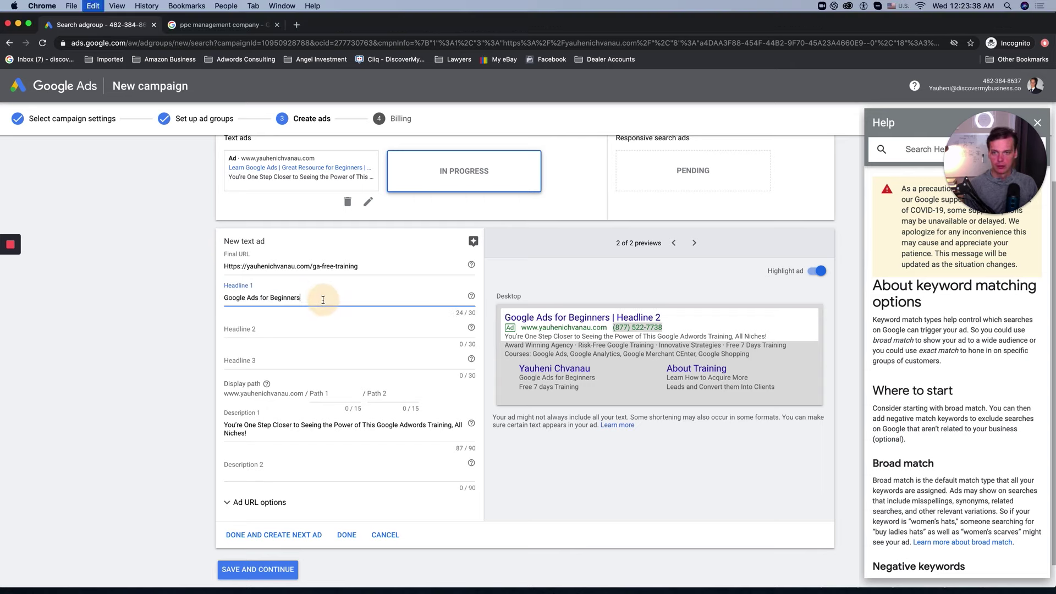
{"action": "left_click", "coordinate": [331, 243]}
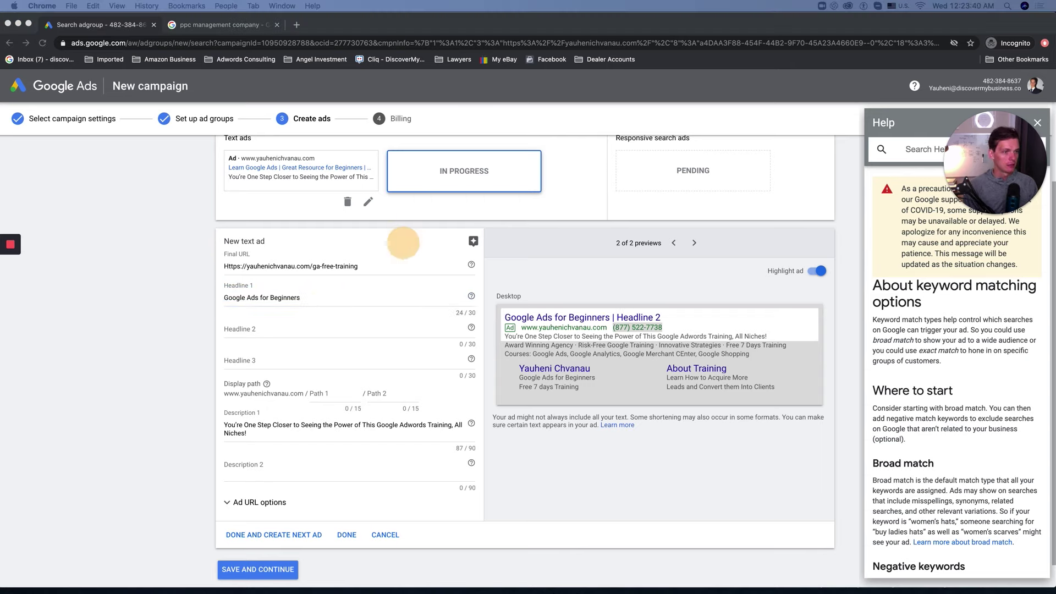
Step: Set headlines 2 and 3 to 'Free 7 Days Online Training' and 'Google Adwords Bootcamp'
{"action": "left_click", "coordinate": [355, 332]}
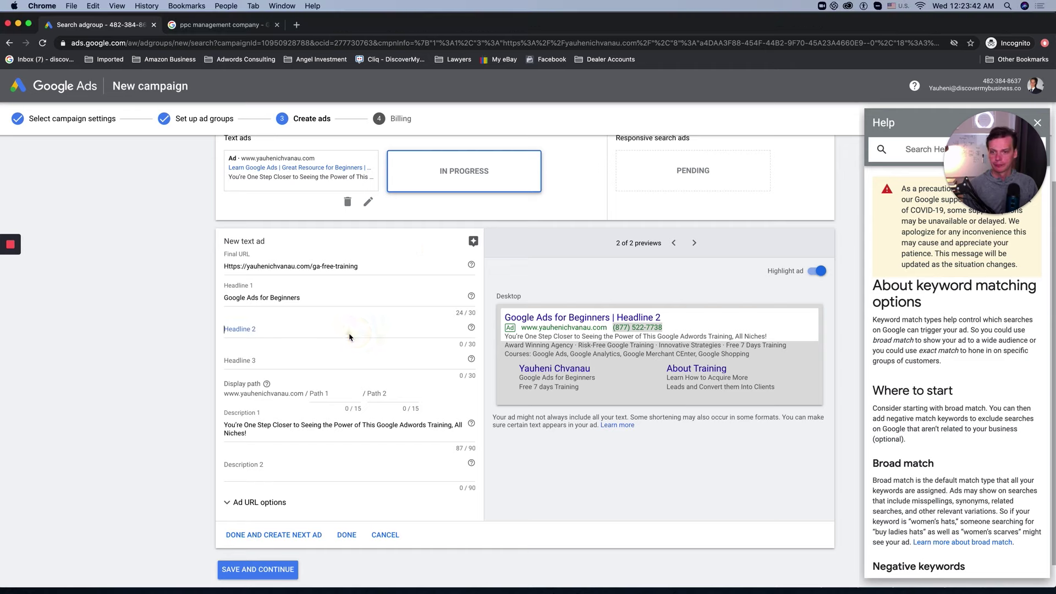
{"action": "type", "text": "Free 7 Days Online Training"}
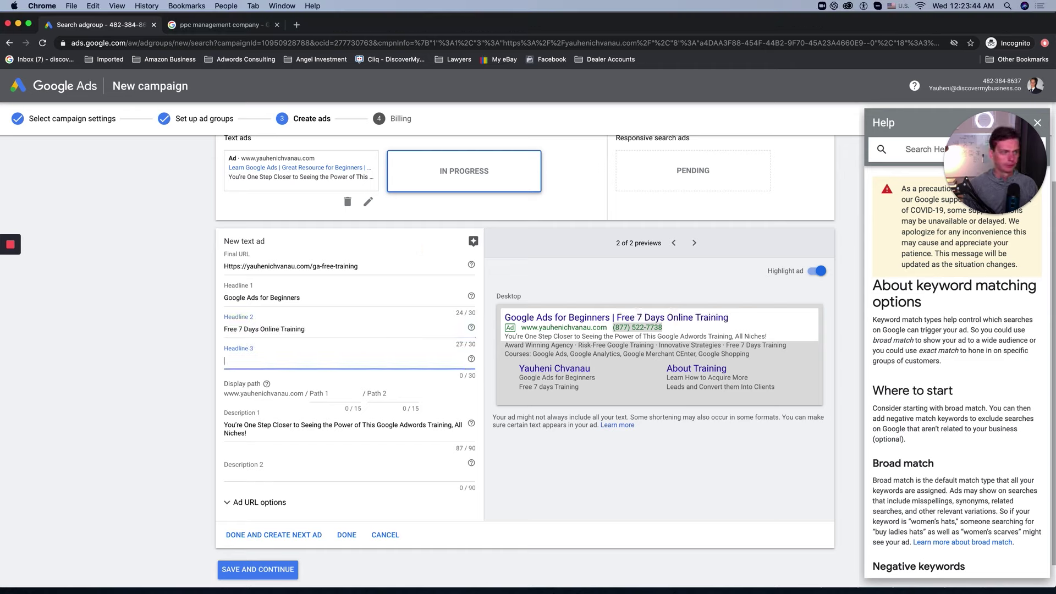
{"action": "left_click", "coordinate": [480, 271]}
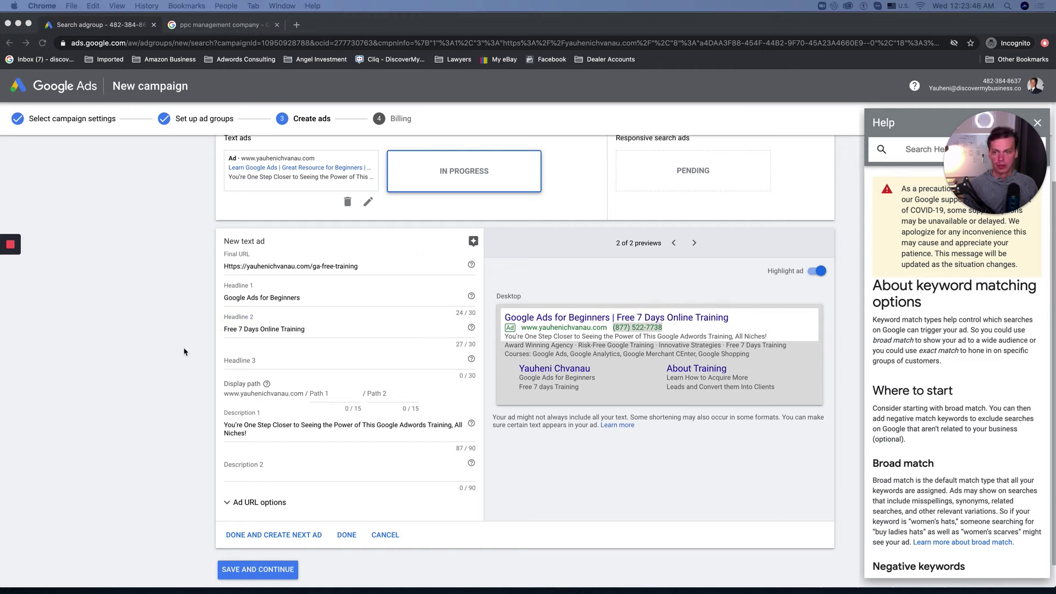
{"action": "left_click", "coordinate": [237, 352]}
{"action": "type", "text": "Google Adwords Bootcamp"}
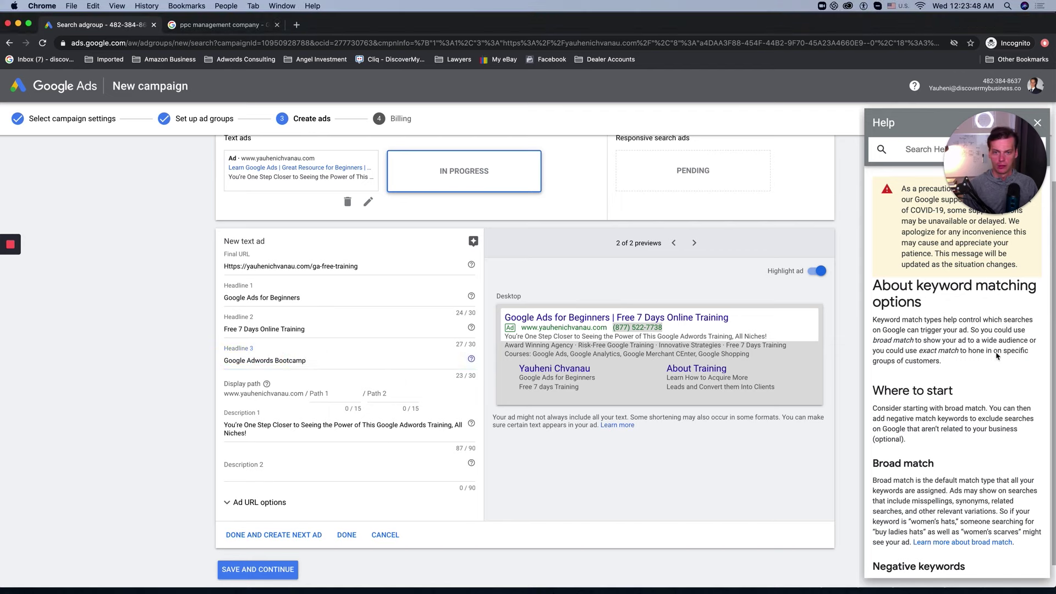
{"action": "left_click", "coordinate": [407, 275]}
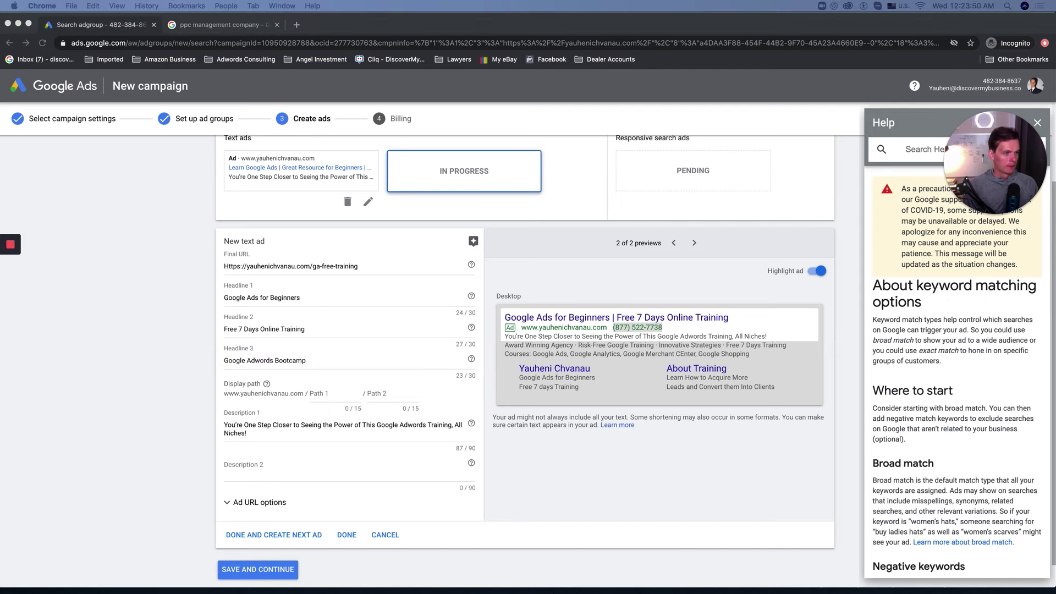
Step: Replace both descriptions with the new training-program texts, adding 'Free 7 Days Training'
{"action": "triple_click", "coordinate": [257, 430]}
{"action": "type", "text": "Largest and Most Established Google Ads Training Program, Designed to Teach You!"}
{"action": "left_click", "coordinate": [649, 256]}
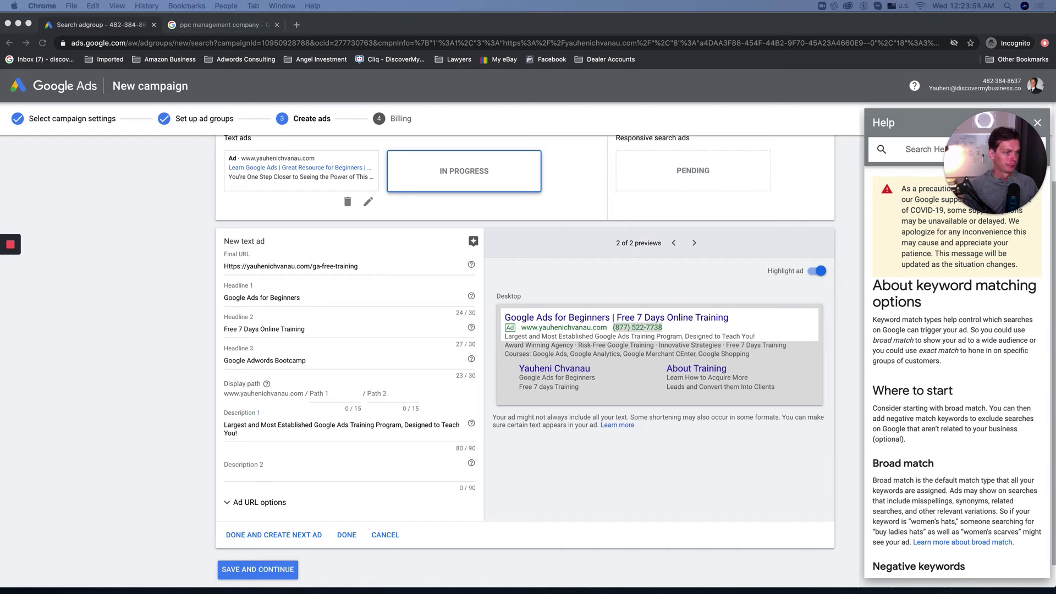
{"action": "left_click", "coordinate": [282, 473]}
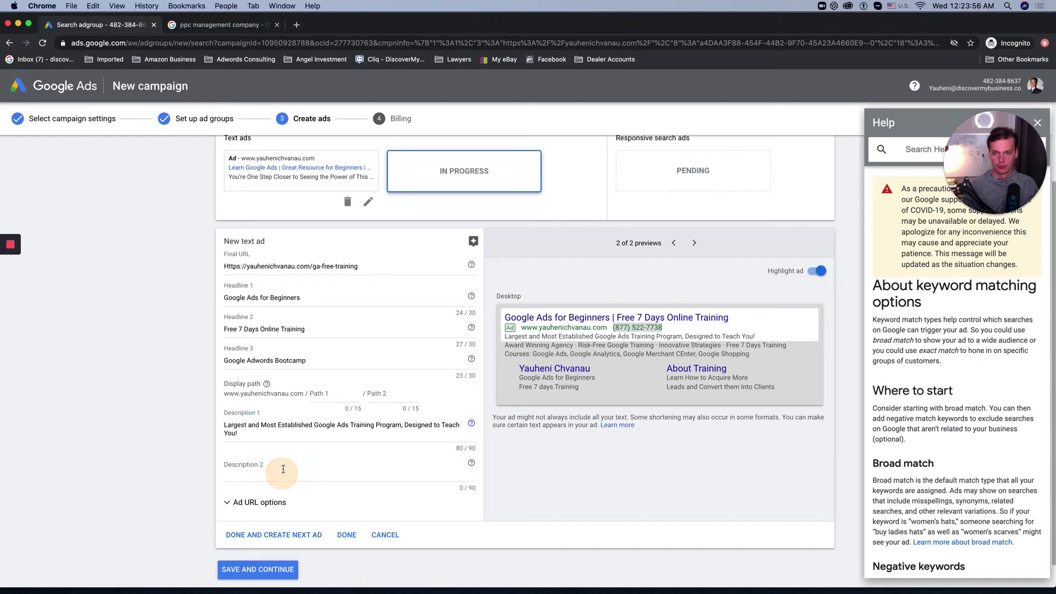
{"action": "type", "text": "You're One Step Closer to Seeing the Power of This Google Ads Class!"}
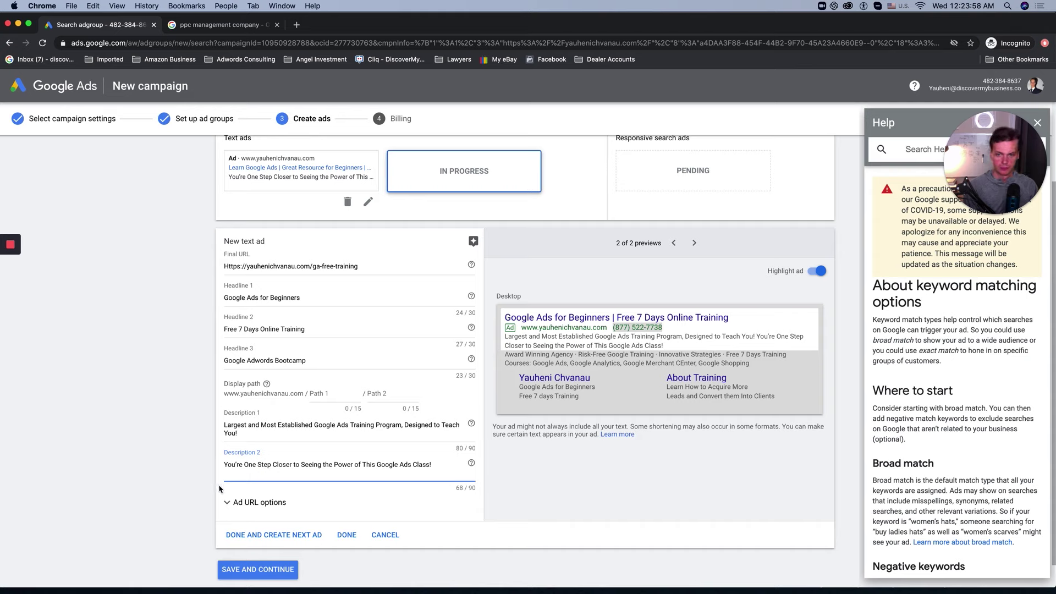
{"action": "type", "text": "Free 7"}
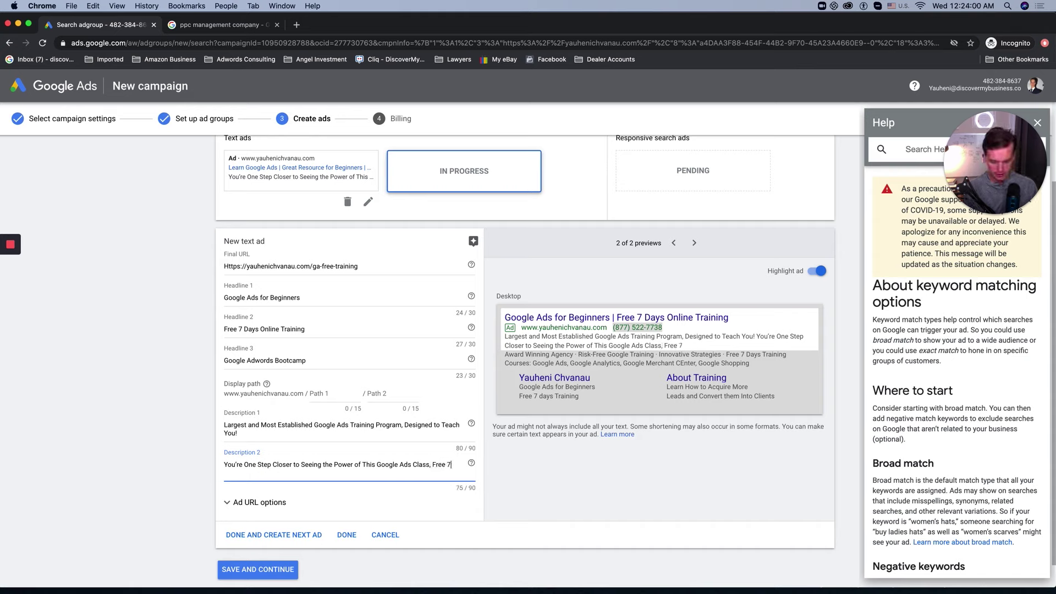
{"action": "type", "text": " Days Training"}
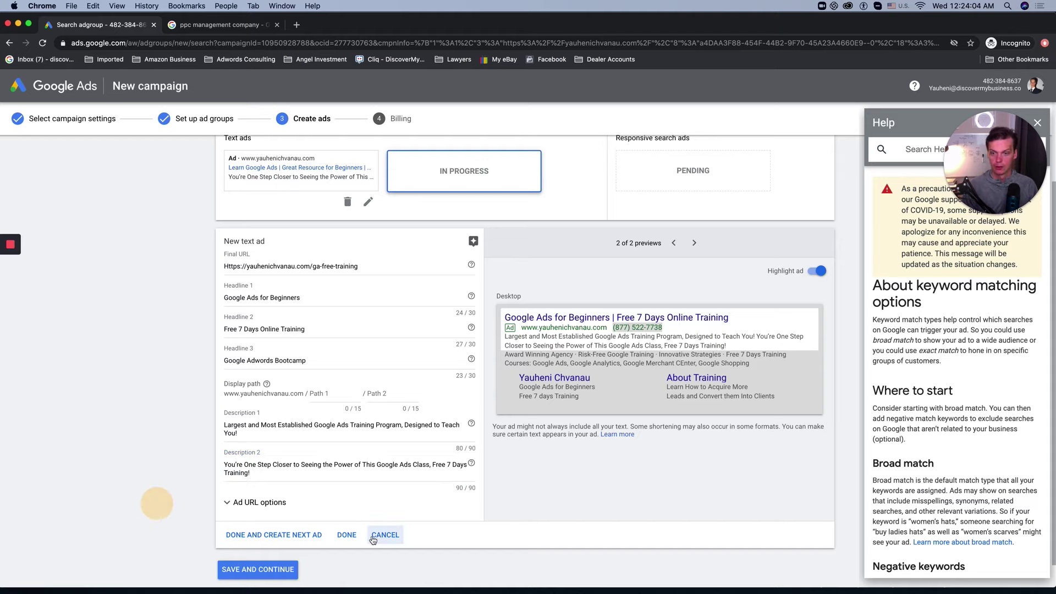
Step: Save the second text ad, start a new responsive search ad and read the Headlines help
{"action": "left_click", "coordinate": [346, 535]}
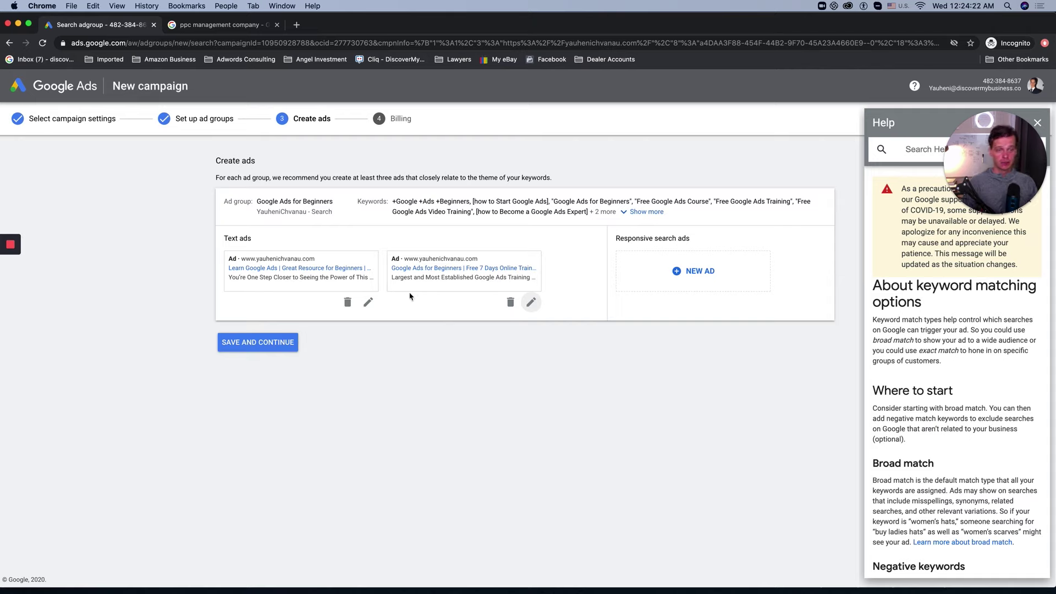
{"action": "left_click", "coordinate": [701, 268]}
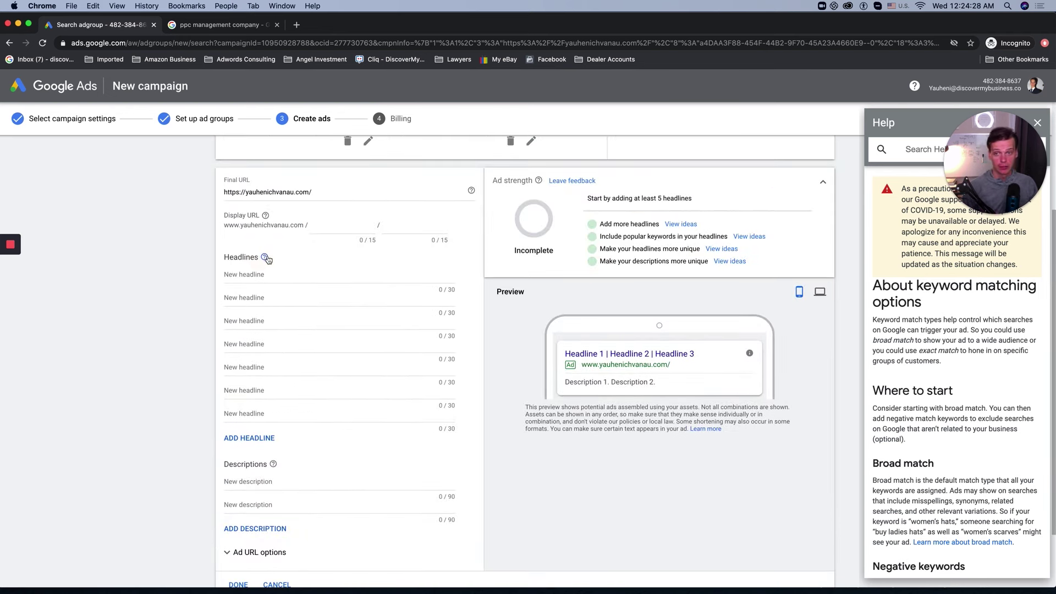
{"action": "mouse_move", "coordinate": [265, 259]}
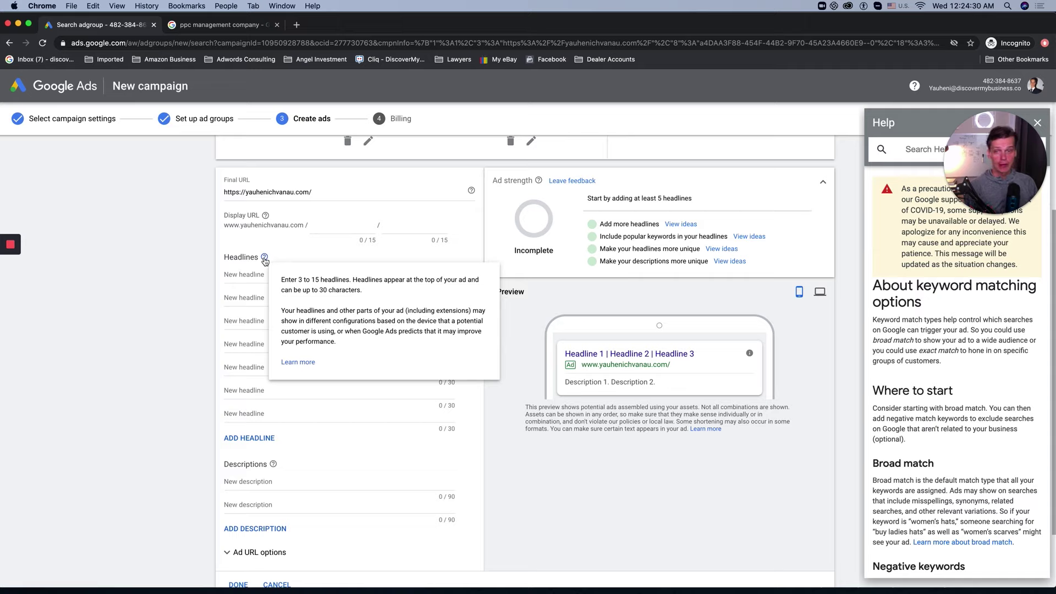
{"action": "left_click", "coordinate": [264, 258]}
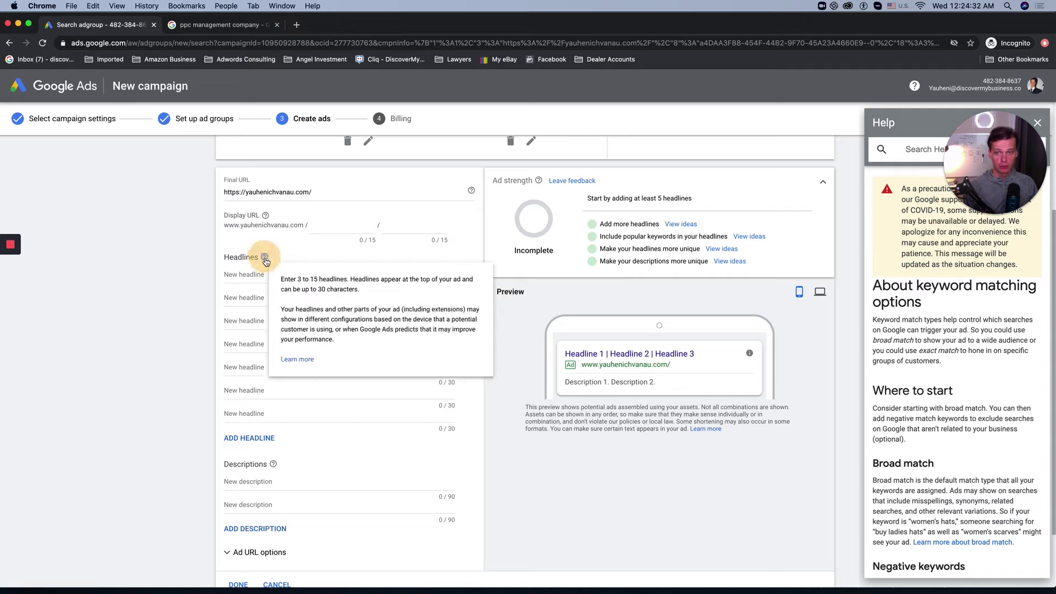
{"action": "left_click_drag", "start_coordinate": [282, 280], "coordinate": [365, 330]}
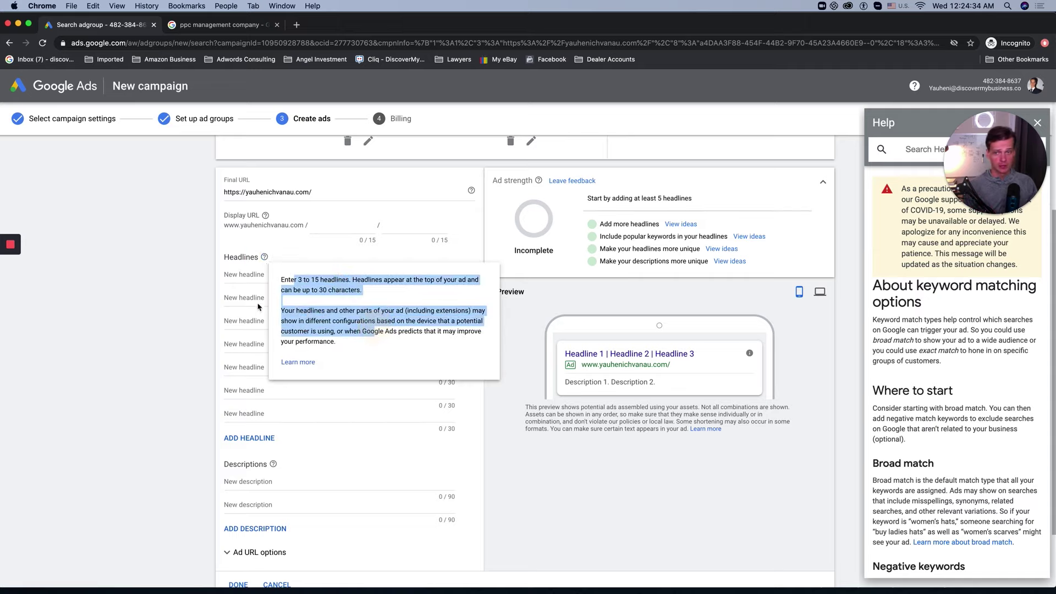
{"action": "left_click", "coordinate": [226, 300]}
Step: Enter 'Google Ads for Beginners' as the first headline
{"action": "left_click", "coordinate": [450, 297]}
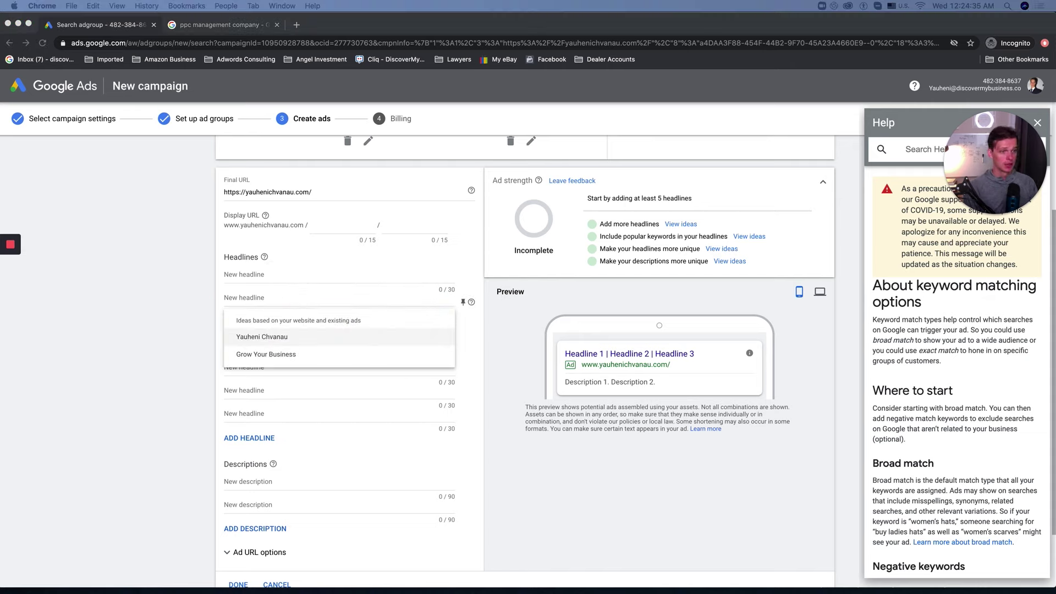
{"action": "left_click", "coordinate": [236, 278]}
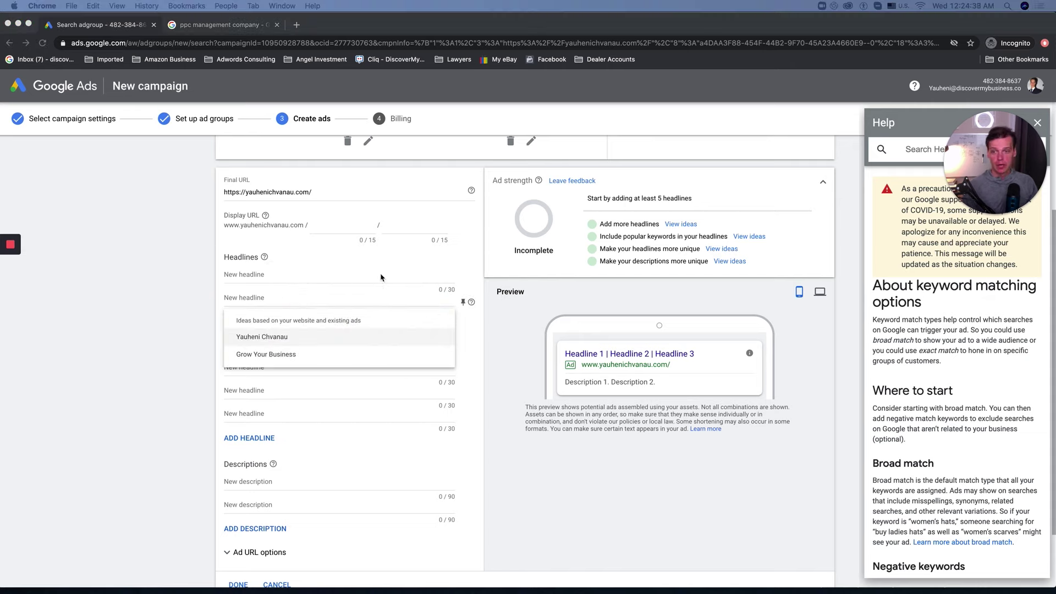
{"action": "left_click", "coordinate": [333, 270]}
{"action": "left_click", "coordinate": [283, 276]}
{"action": "type", "text": "Google Ads for Beginners"}
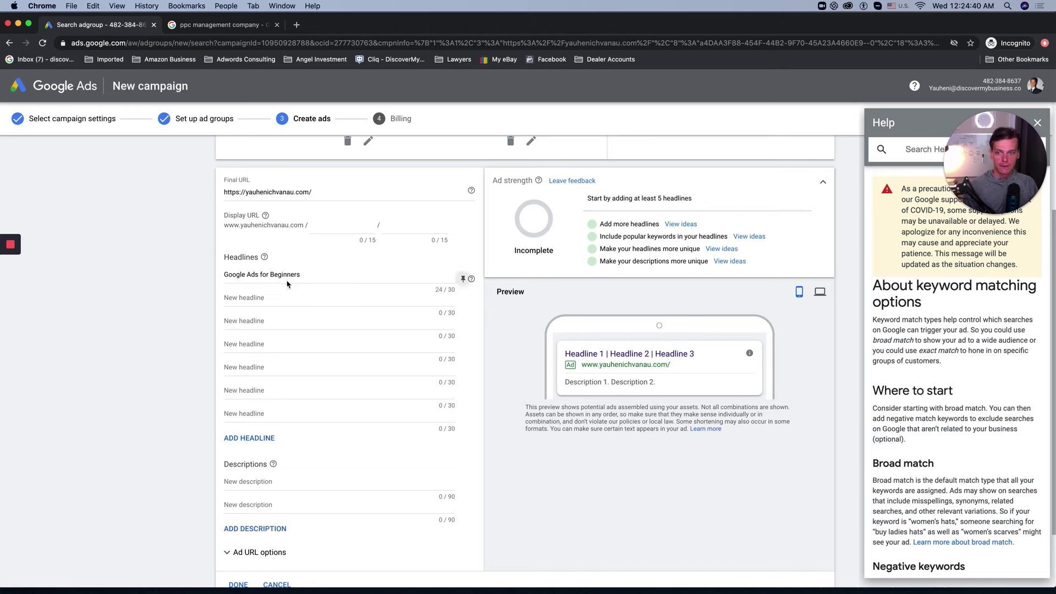
Step: Add headlines 'How to Start Google Ads' and 'Powerful Free Online Training'
{"action": "left_click", "coordinate": [263, 300]}
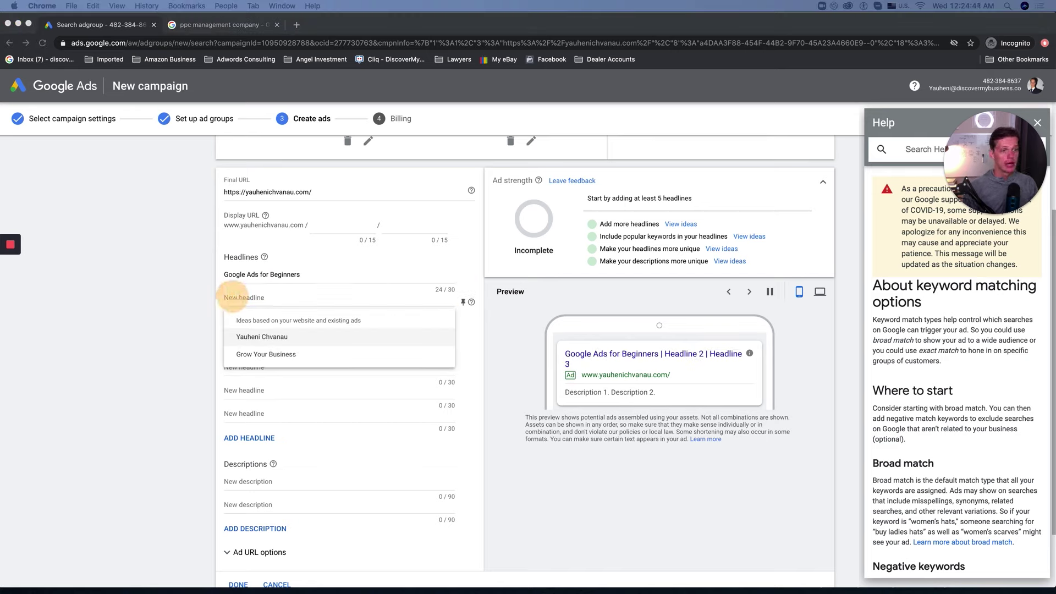
{"action": "left_click", "coordinate": [251, 299]}
{"action": "type", "text": "how to Start Google Ads"}
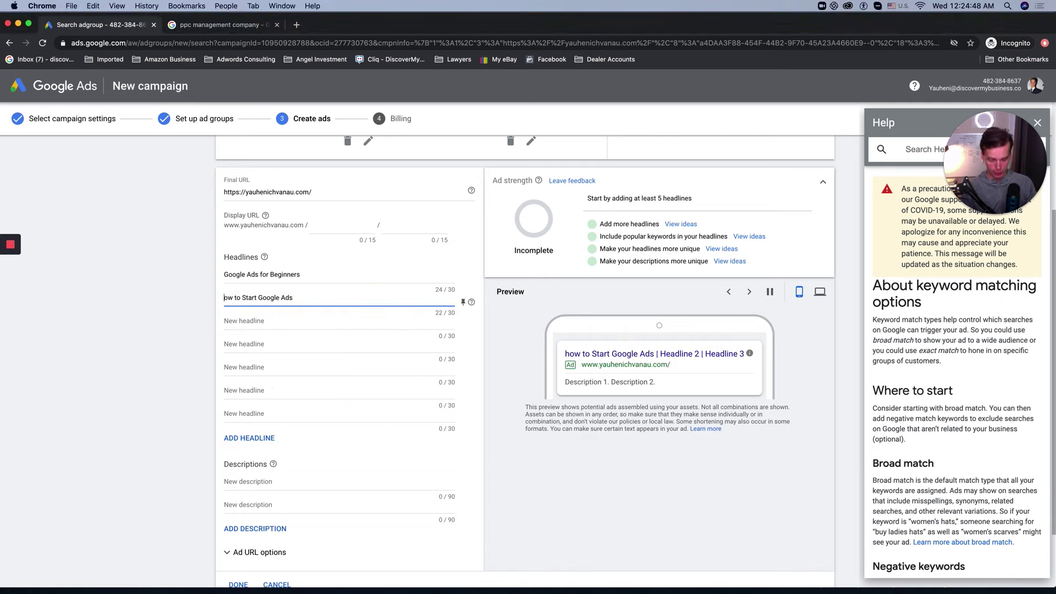
{"action": "key", "text": "BackSpace"}
{"action": "type", "text": "H"}
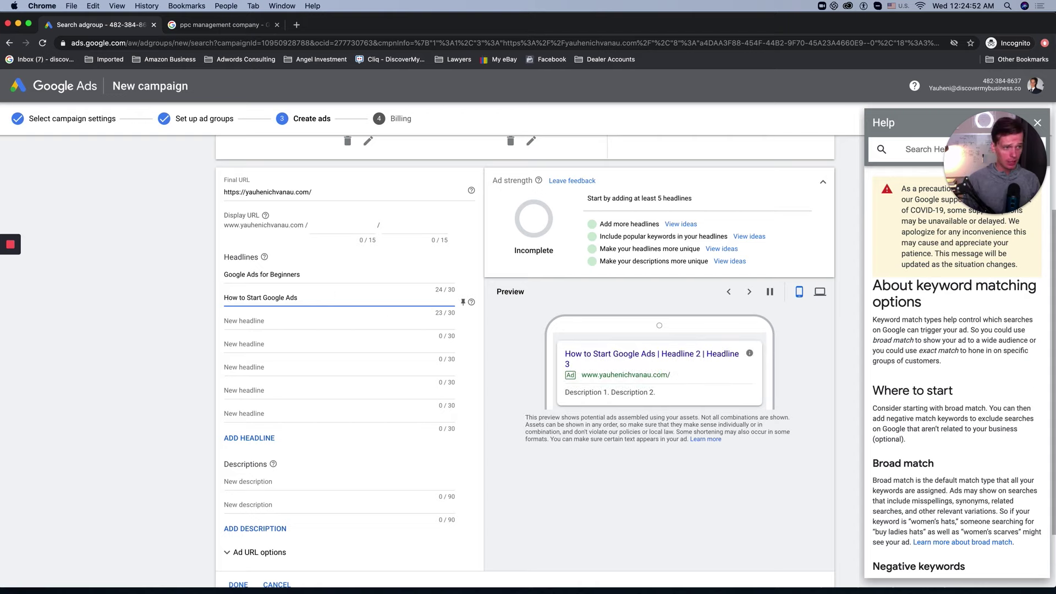
{"action": "left_click", "coordinate": [551, 314]}
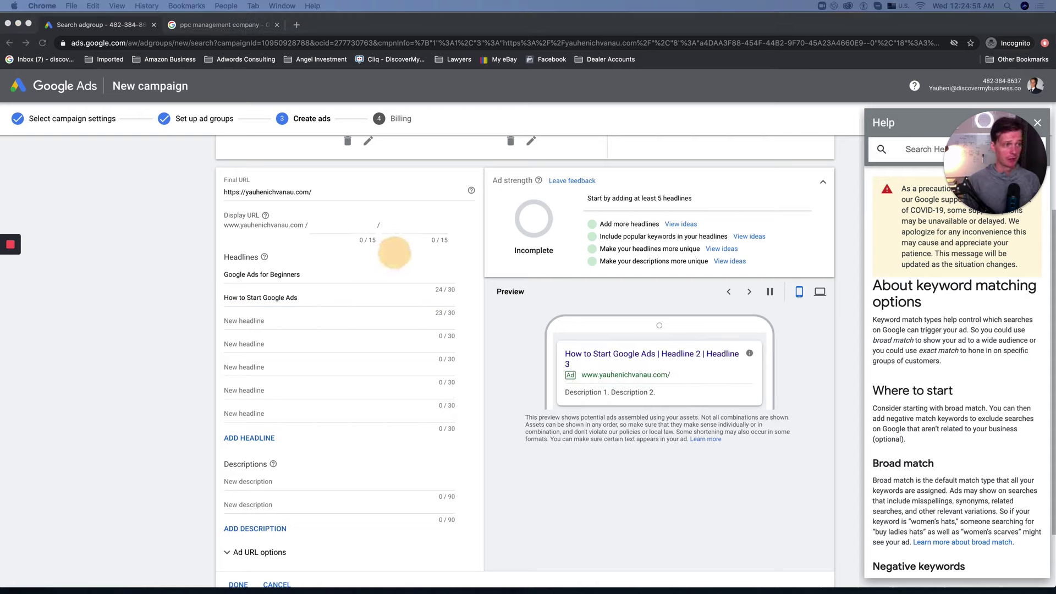
{"action": "left_click", "coordinate": [241, 323]}
{"action": "type", "text": "Powerful Free Online Training"}
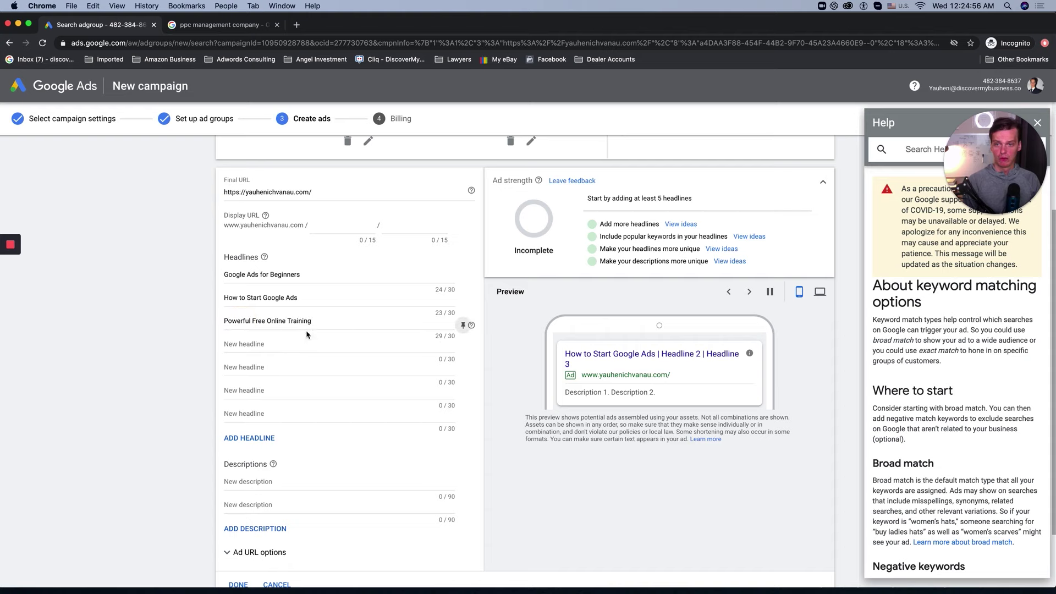
{"action": "left_click", "coordinate": [408, 264]}
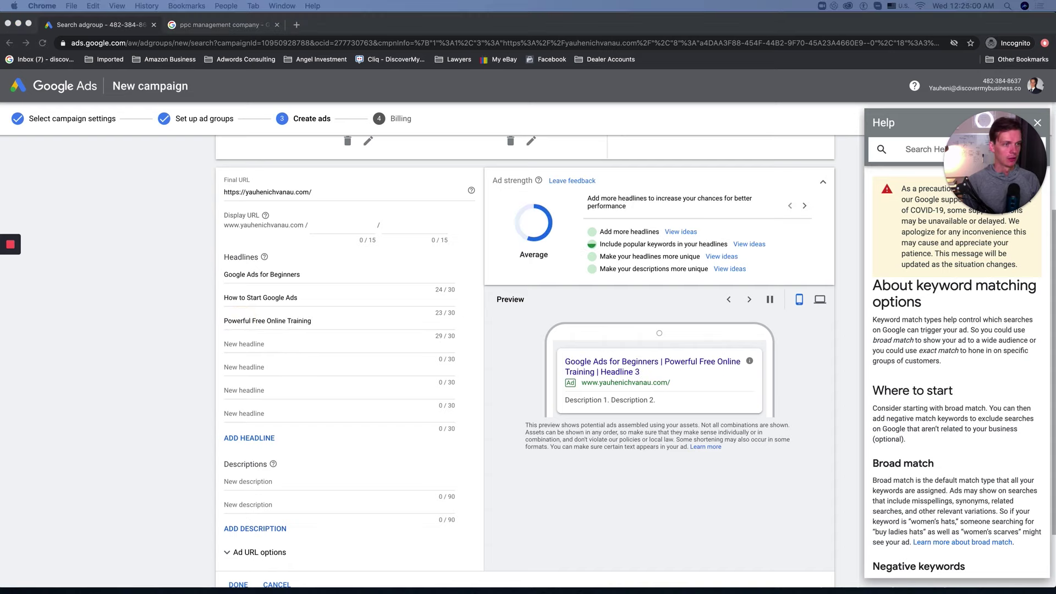
Step: Add headlines Google Ads Bootcamp, Get Access Now, Free 7 Days Online Training, Learn Google Ads, Great Resource for Beginners
{"action": "left_click", "coordinate": [283, 342]}
{"action": "type", "text": "Google Ads Bootcamp"}
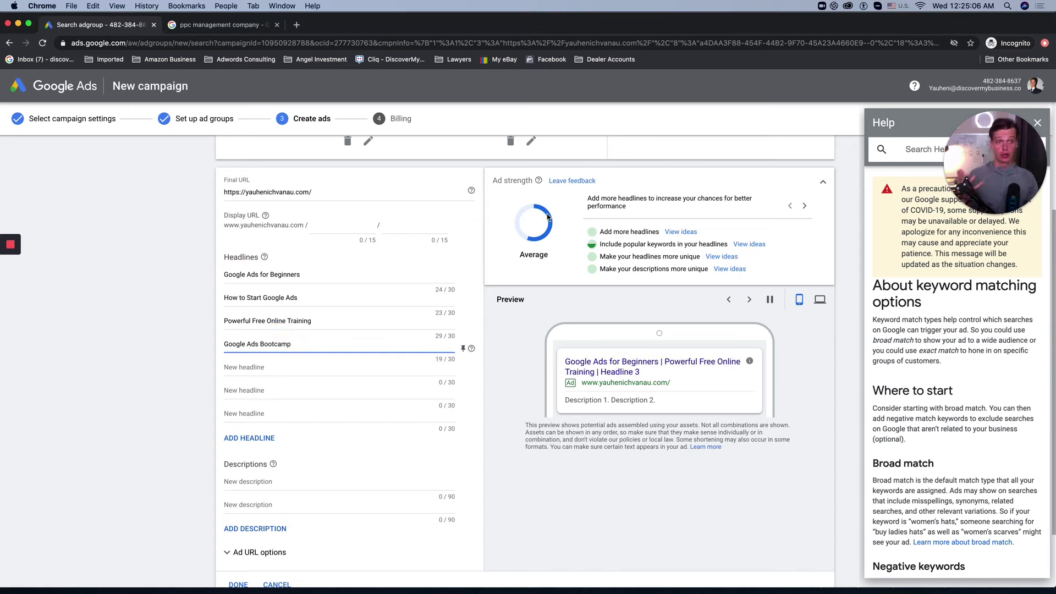
{"action": "left_click", "coordinate": [463, 348]}
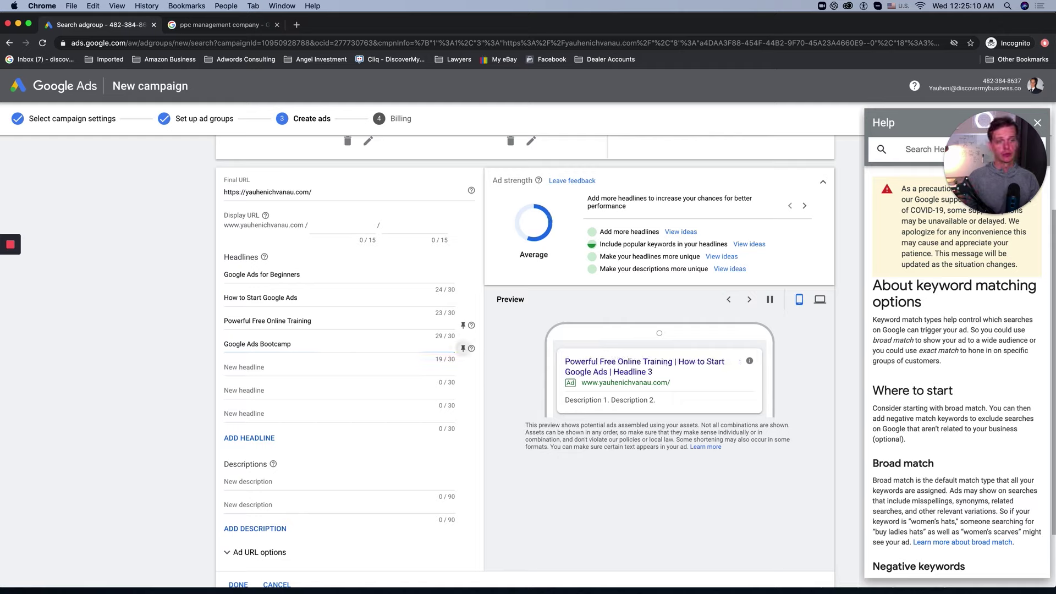
{"action": "left_click", "coordinate": [341, 367]}
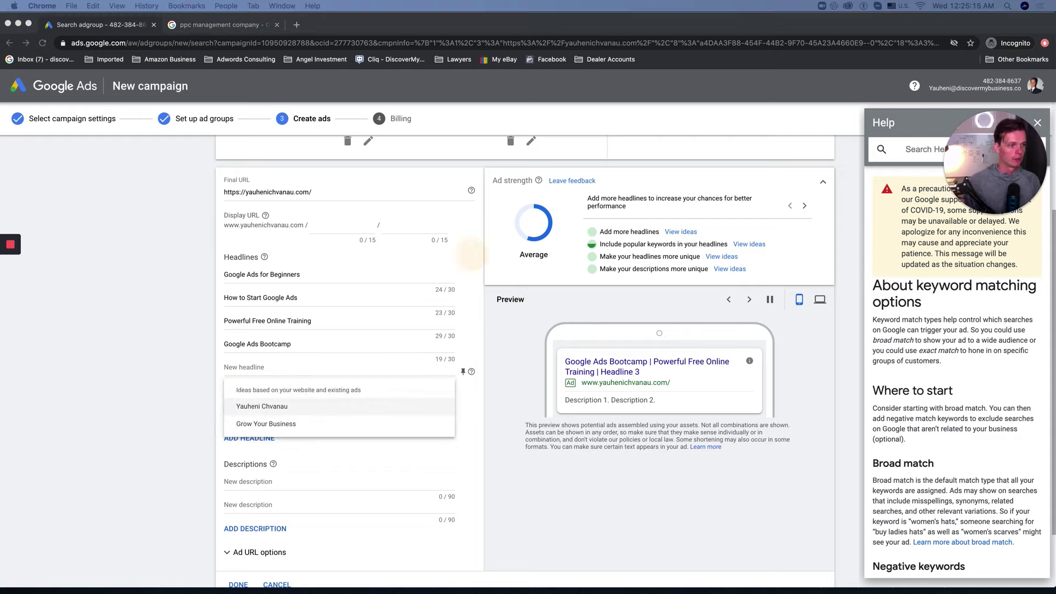
{"action": "key", "text": "super+v"}
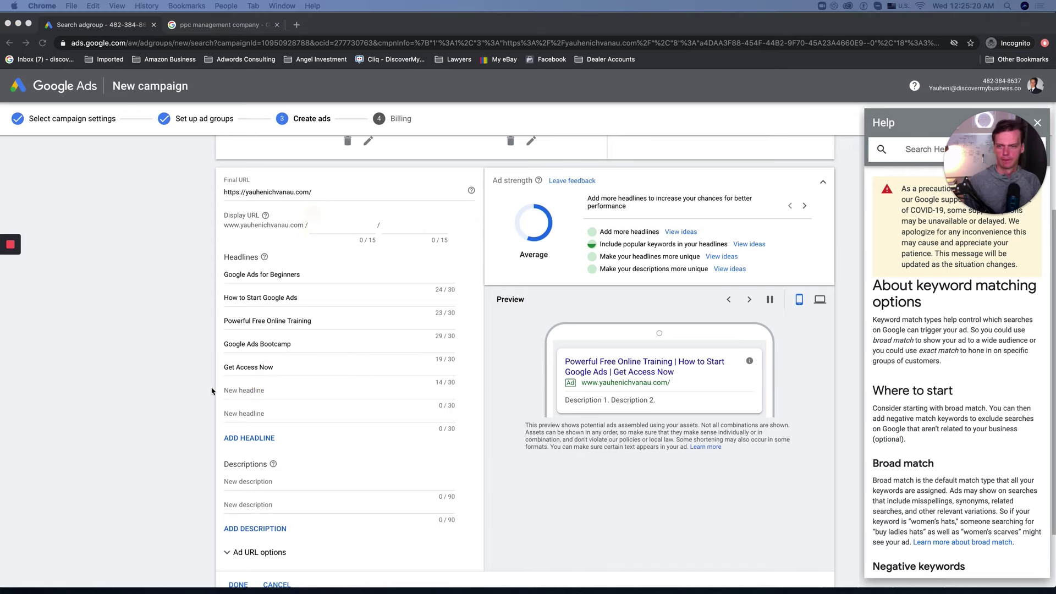
{"action": "left_click", "coordinate": [259, 391]}
{"action": "type", "text": "Free 7 Days Online Training"}
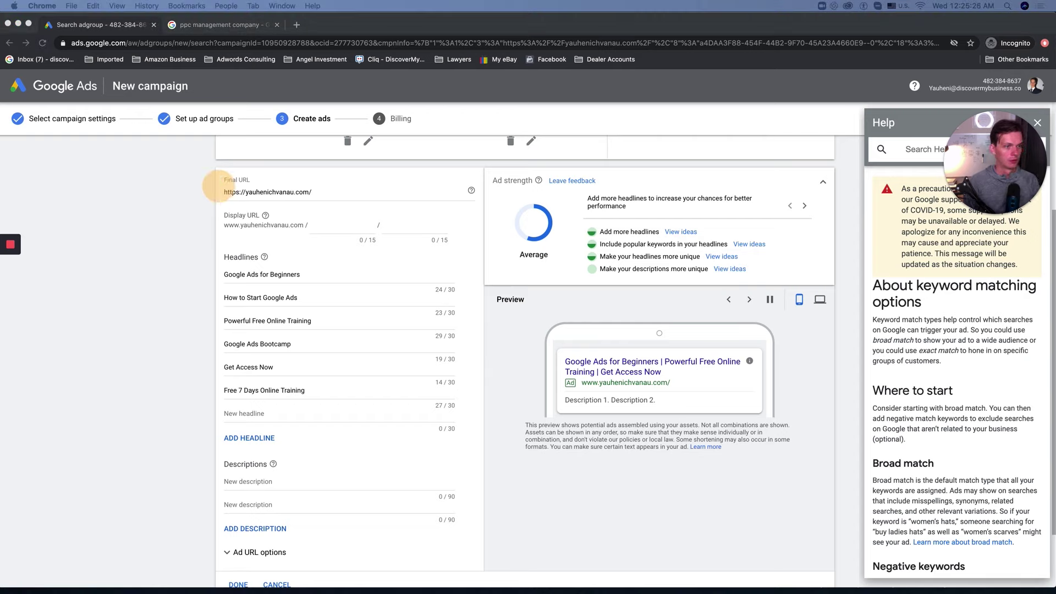
{"action": "left_click", "coordinate": [258, 414]}
{"action": "type", "text": "Learn Google Ads"}
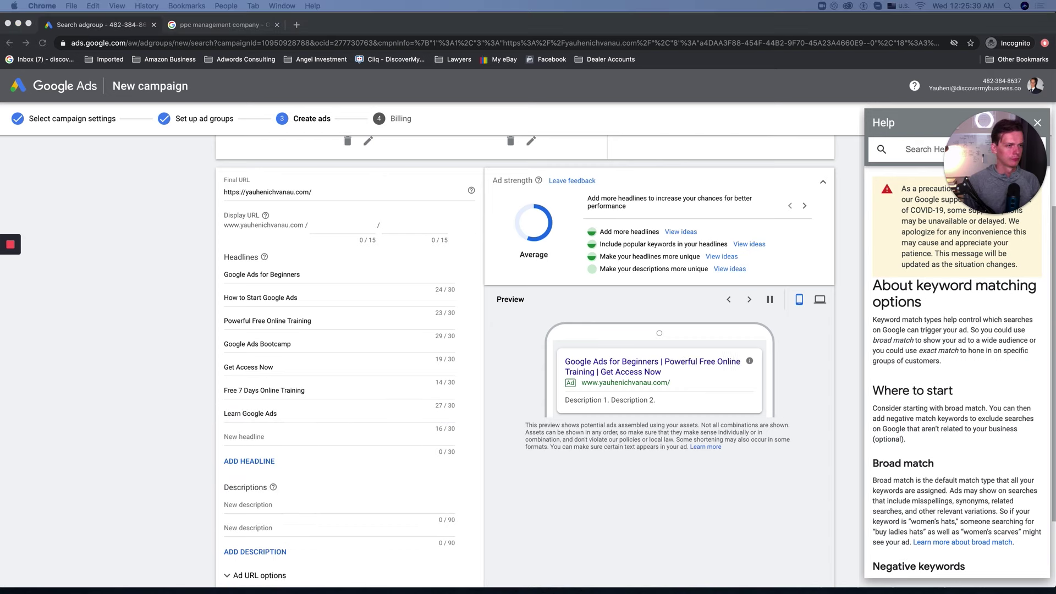
{"action": "left_click", "coordinate": [249, 435]}
{"action": "type", "text": "Great Resource for Beginners"}
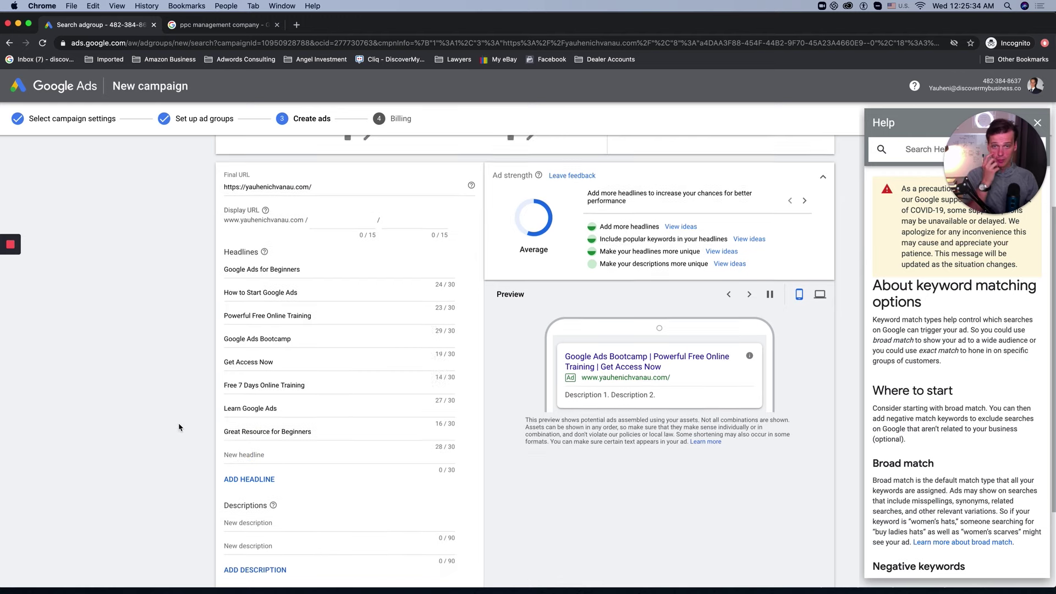
Step: Paste the first two ad descriptions
{"action": "scroll", "coordinate": [179, 427], "scroll_direction": "down", "scroll_amount": 3}
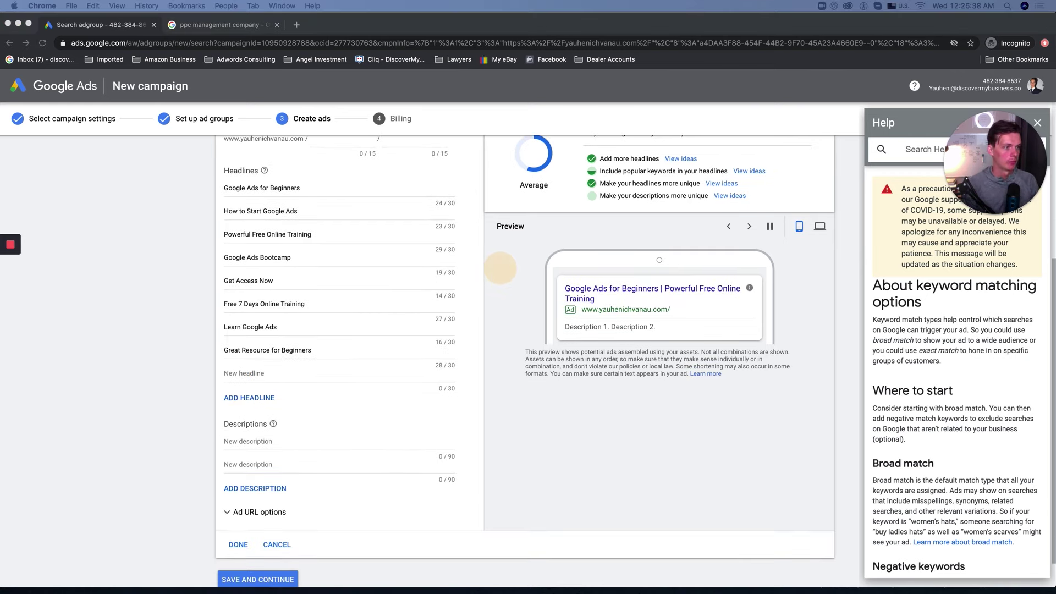
{"action": "left_click", "coordinate": [266, 440]}
{"action": "key", "text": "super+v"}
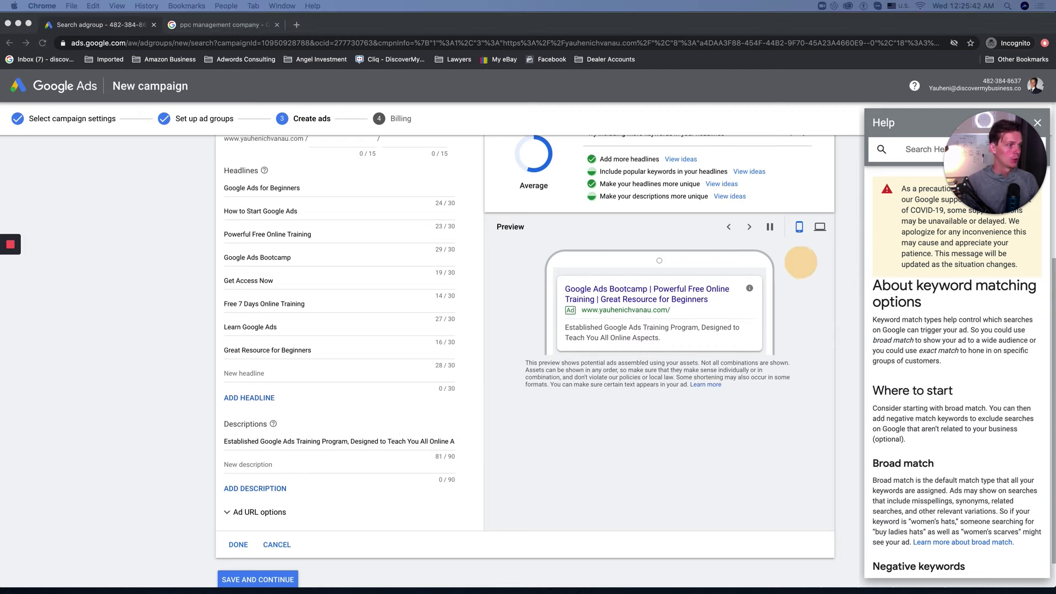
{"action": "left_click", "coordinate": [251, 463]}
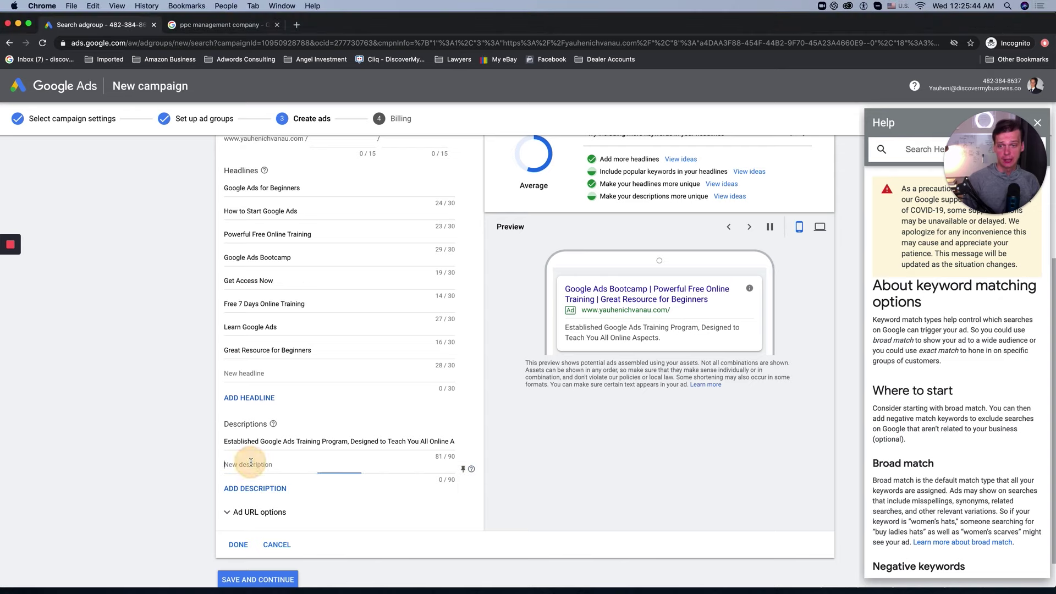
{"action": "type", "text": "Learn How to Acquire More Leads and Convert Them Into Clients, Join Us Today!"}
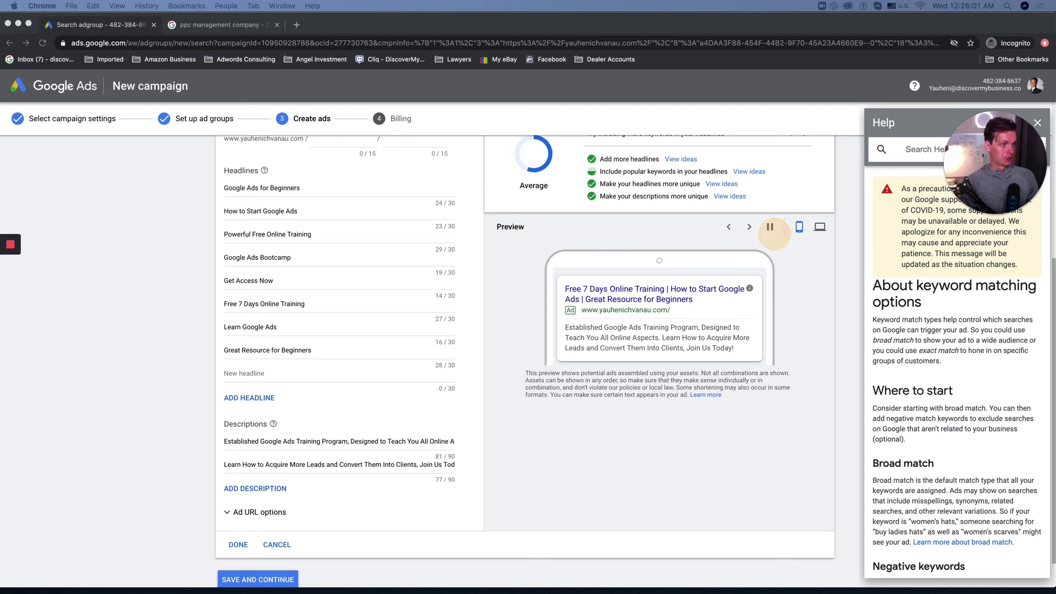
Step: Add a third and fourth description with the prepared texts
{"action": "left_click", "coordinate": [265, 490]}
{"action": "type", "text": "Biggest and Most Established Google Ads Training Program, Designed to Teach You!"}
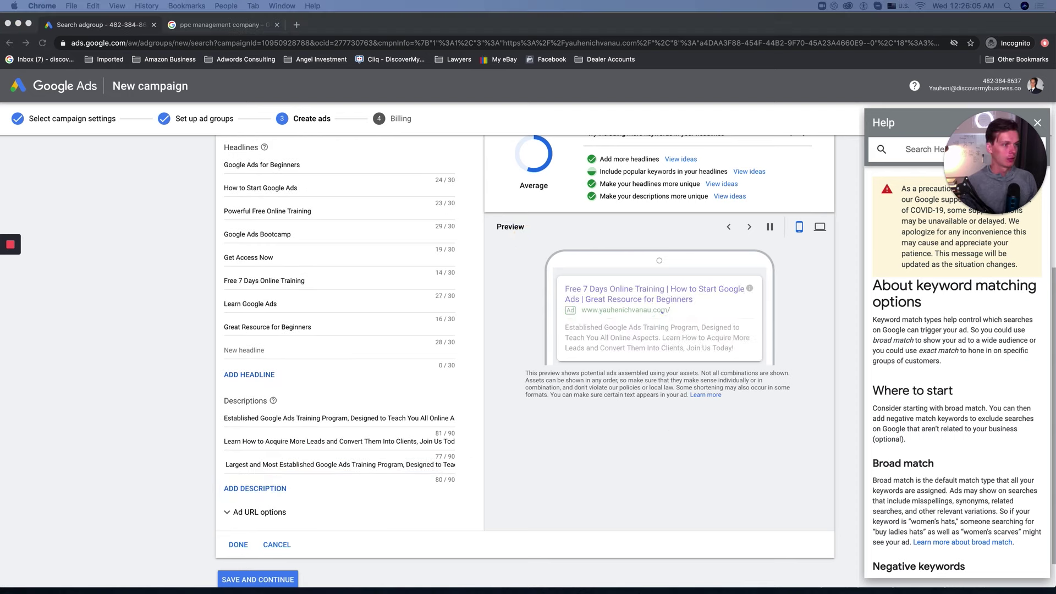
{"action": "left_click", "coordinate": [241, 490]}
{"action": "left_click", "coordinate": [271, 484]}
{"action": "key", "text": "super+v"}
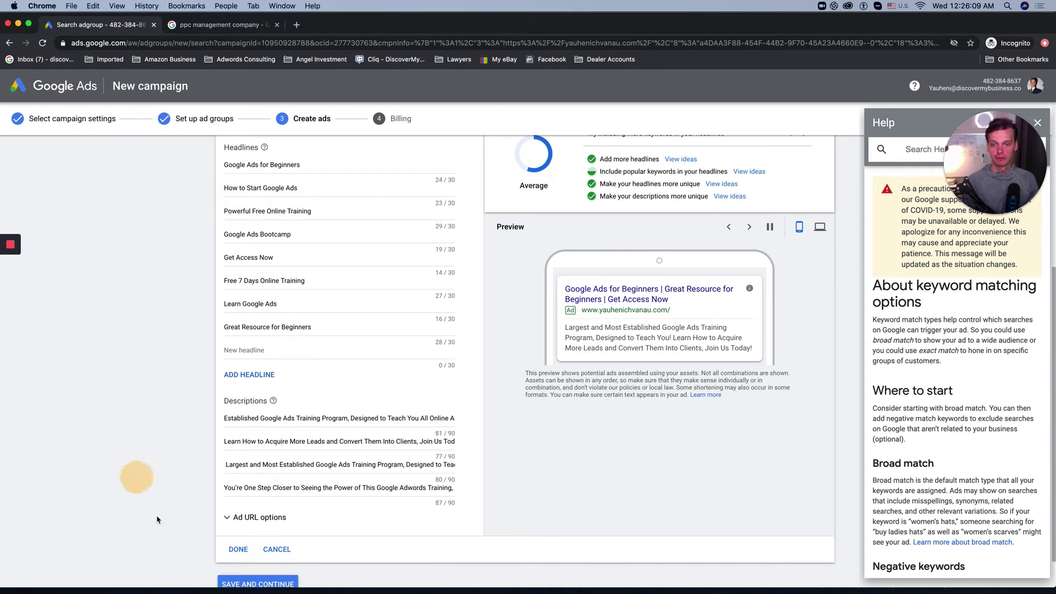
Step: Review the responsive search ad and finish it with Done
{"action": "scroll", "coordinate": [134, 478], "scroll_direction": "down", "scroll_amount": 1}
{"action": "scroll", "coordinate": [234, 508], "scroll_direction": "up", "scroll_amount": 2}
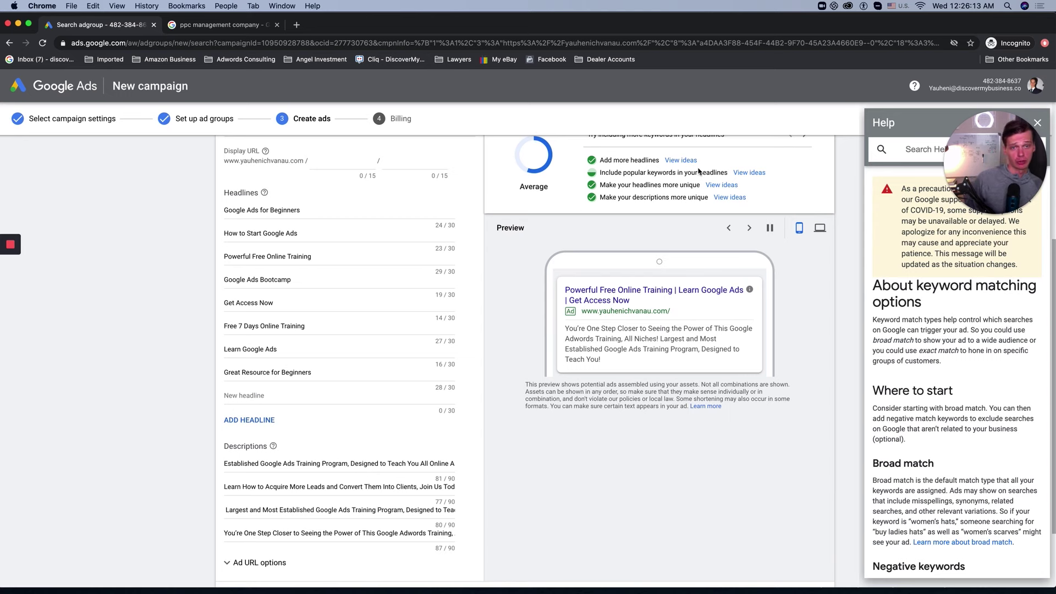
{"action": "scroll", "coordinate": [641, 207], "scroll_direction": "up", "scroll_amount": 4}
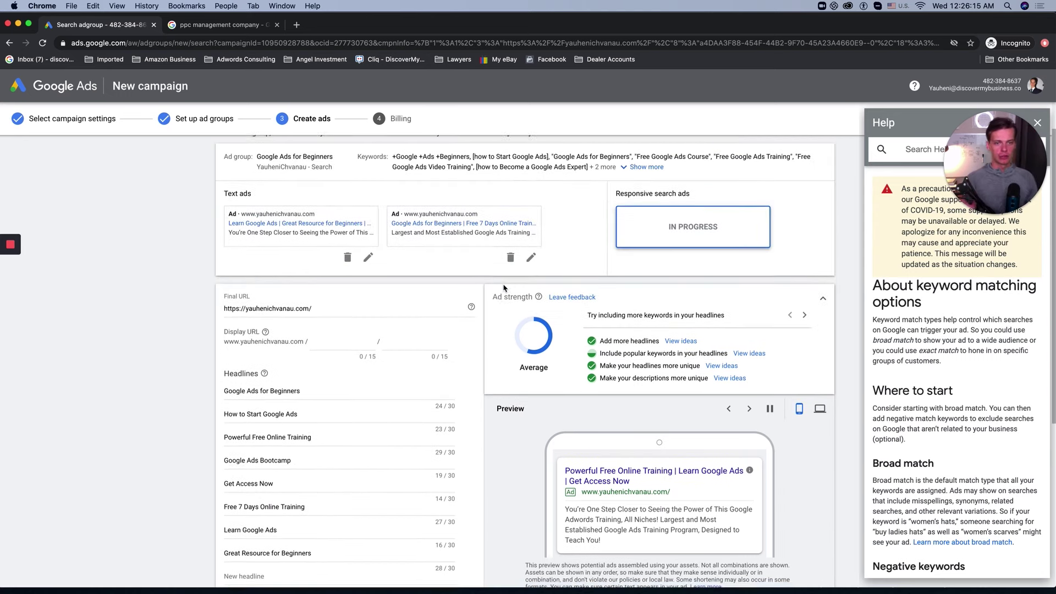
{"action": "scroll", "coordinate": [530, 329], "scroll_direction": "down", "scroll_amount": 2}
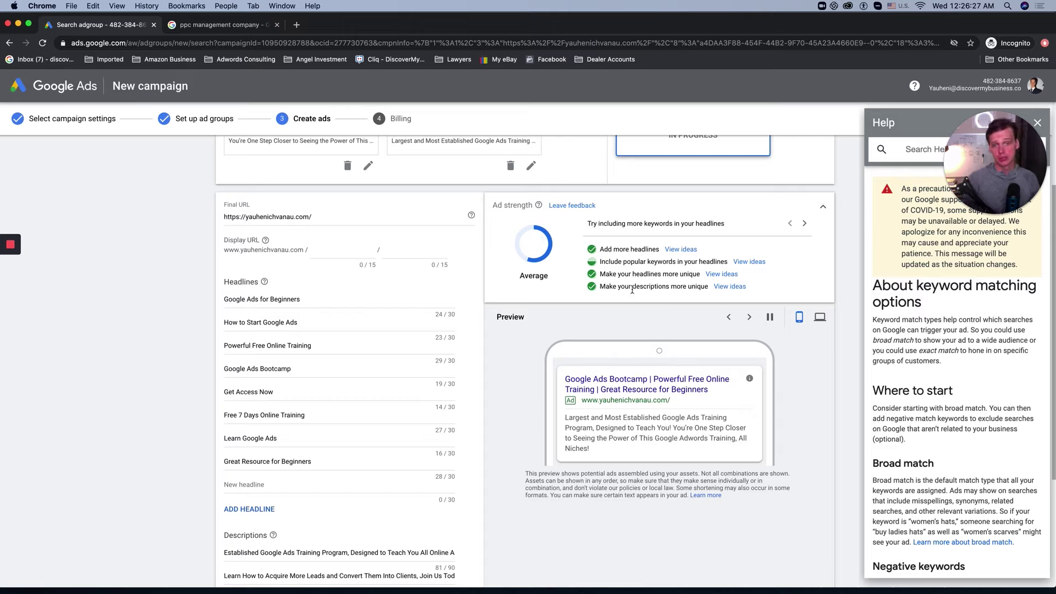
{"action": "scroll", "coordinate": [591, 275], "scroll_direction": "up", "scroll_amount": 1}
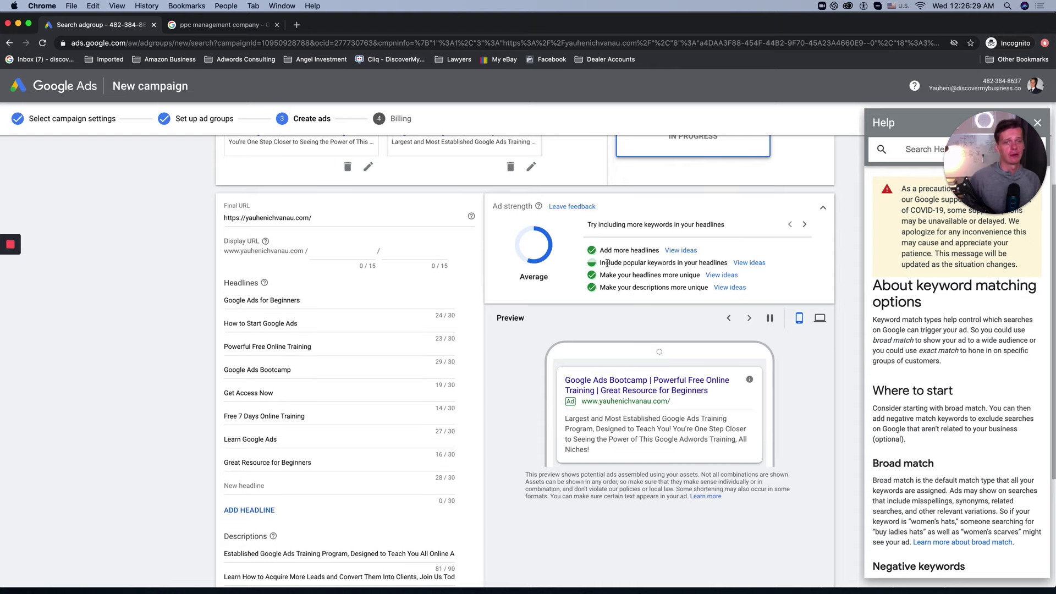
{"action": "left_click_drag", "start_coordinate": [607, 264], "coordinate": [703, 263]}
{"action": "scroll", "coordinate": [703, 263], "scroll_direction": "down", "scroll_amount": 3}
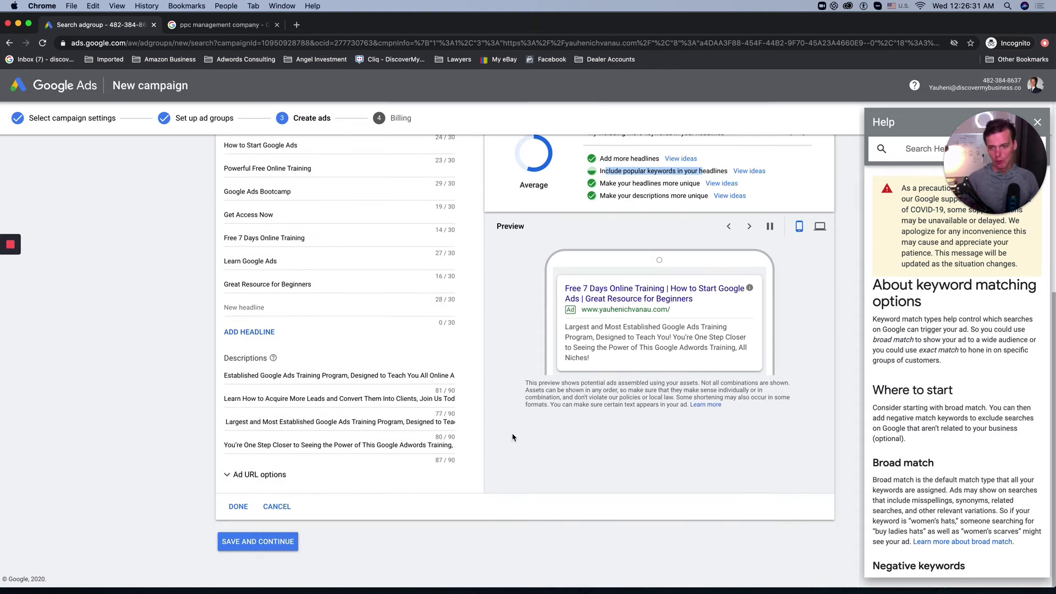
{"action": "left_click", "coordinate": [238, 506]}
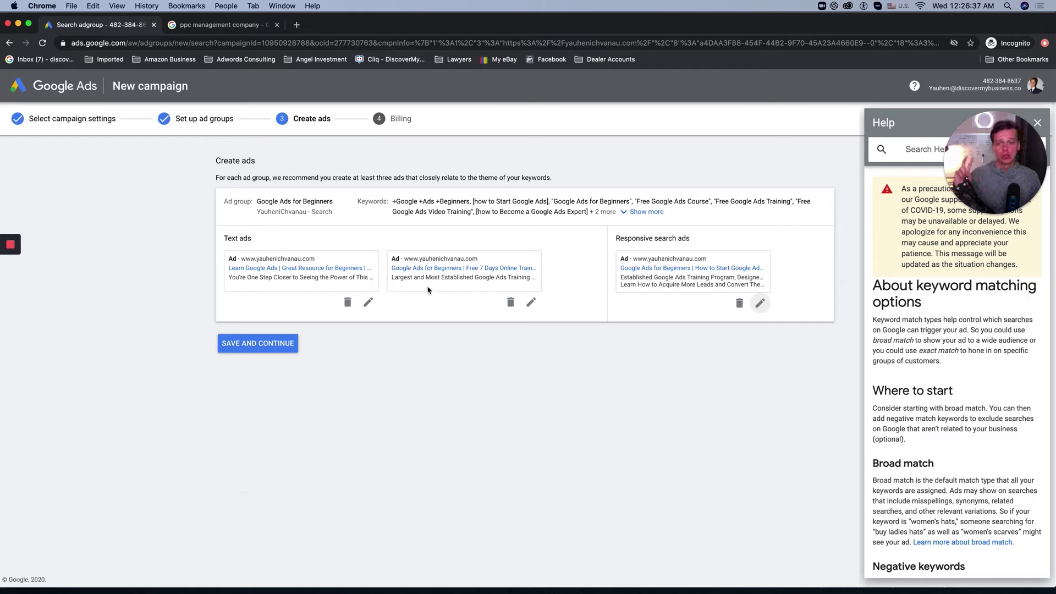
Step: Save the ads, continue to billing, and place the cursor in the Promotional code field
{"action": "left_click", "coordinate": [236, 347]}
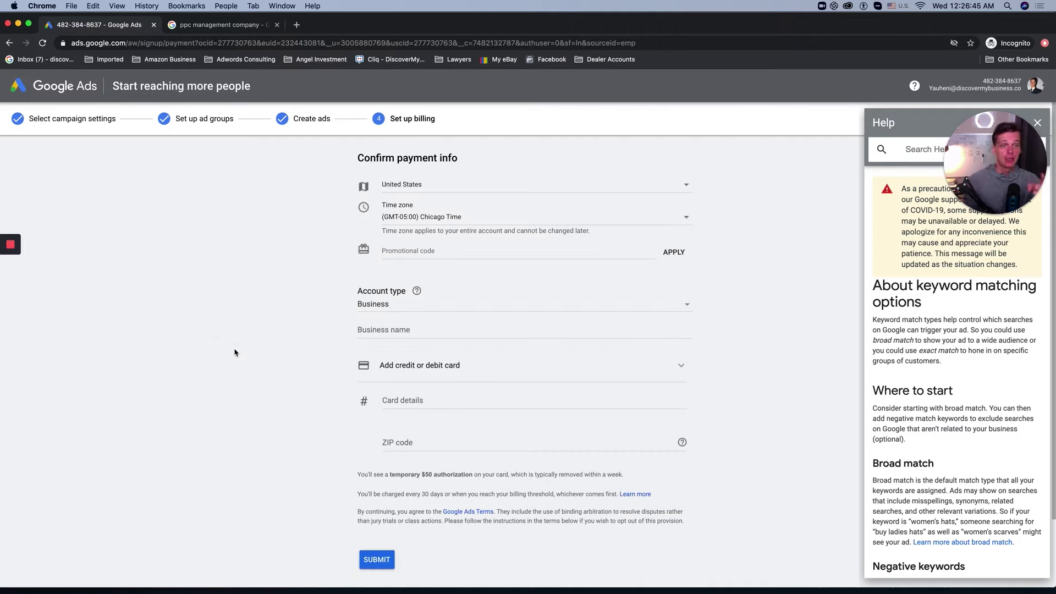
{"action": "left_click", "coordinate": [498, 250]}
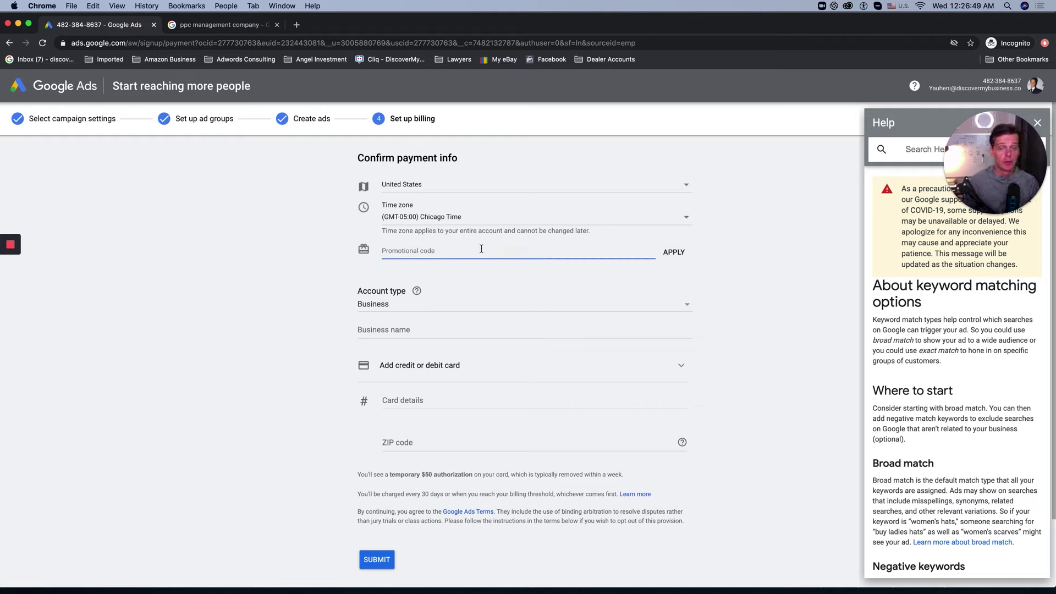
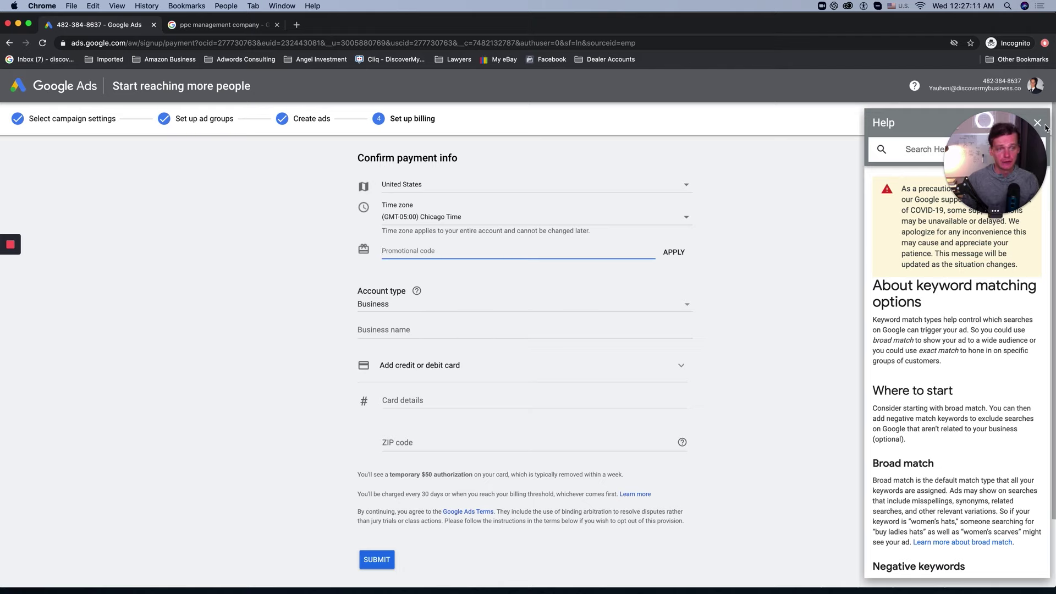
Step: Submit billing as a Business account named 'DiscoverMyBusiness' and continue to the new campaign
{"action": "left_click", "coordinate": [399, 330]}
{"action": "left_click", "coordinate": [387, 304]}
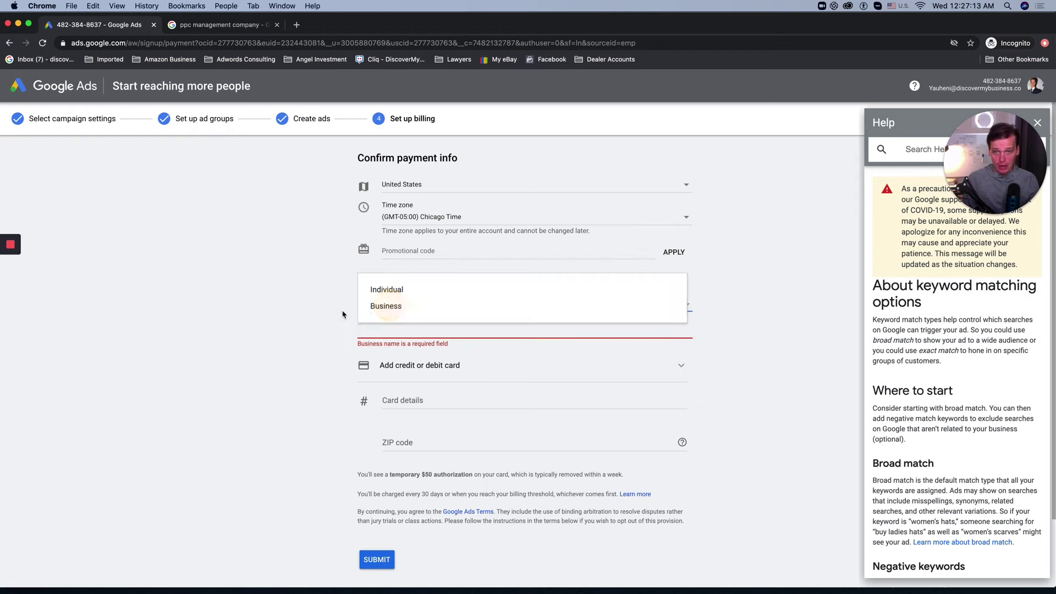
{"action": "left_click", "coordinate": [393, 305]}
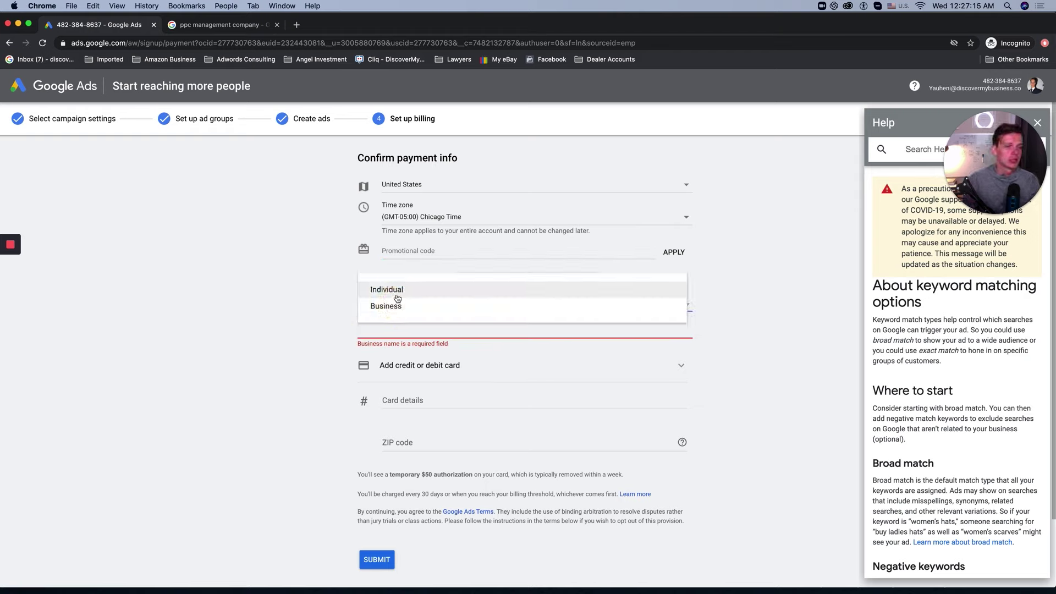
{"action": "left_click", "coordinate": [399, 305]}
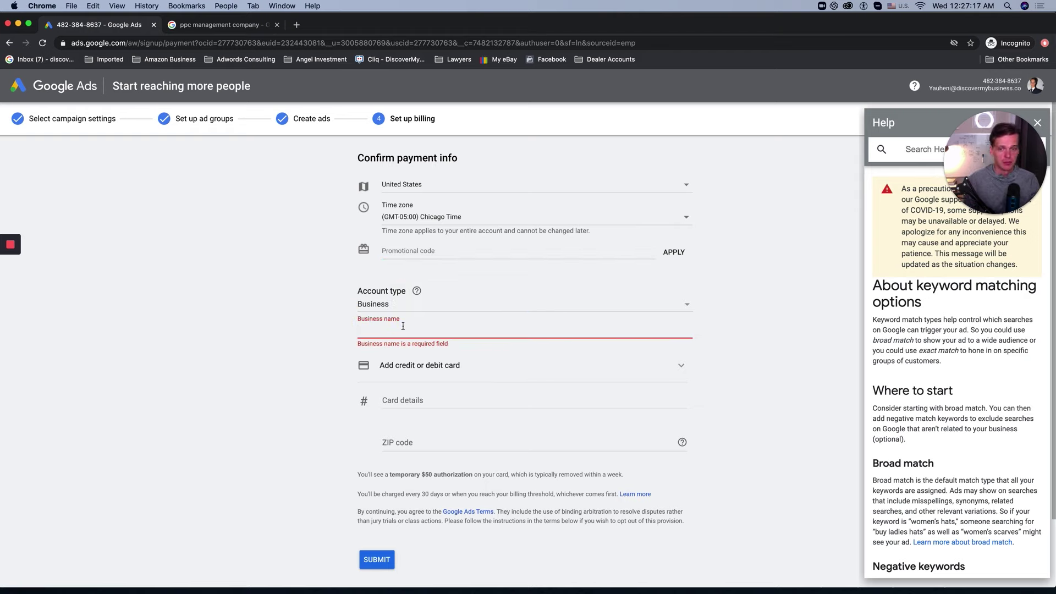
{"action": "left_click", "coordinate": [403, 326]}
{"action": "type", "text": "Discove"}
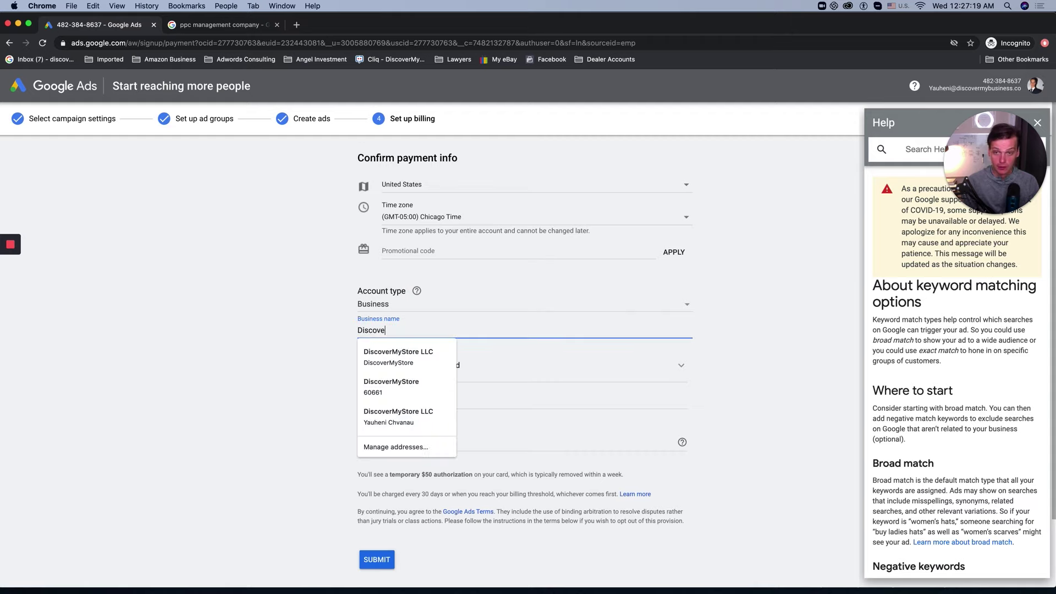
{"action": "type", "text": "rMyBusiness"}
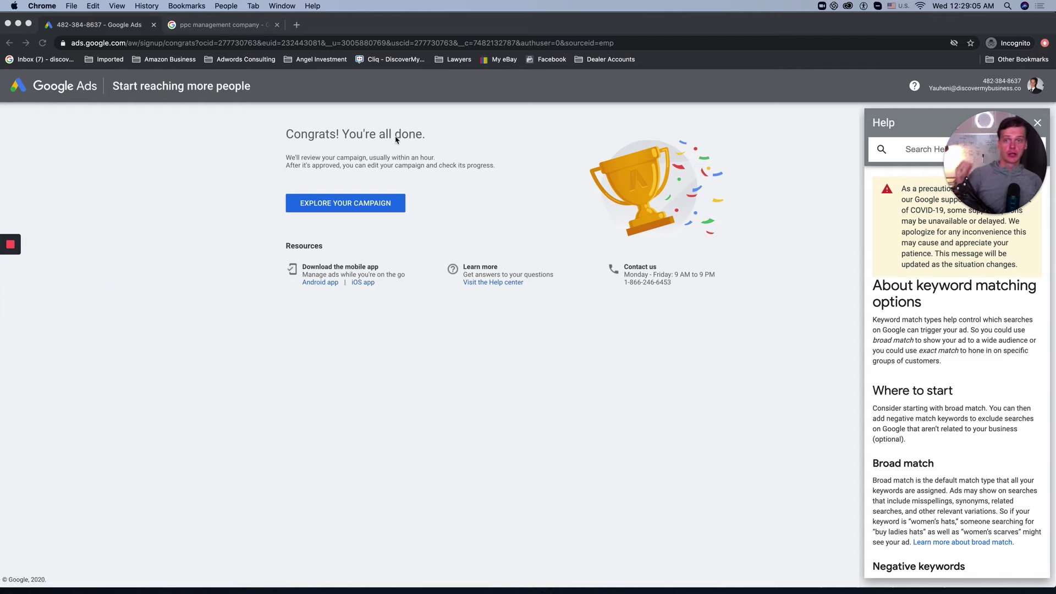
{"action": "left_click", "coordinate": [348, 201]}
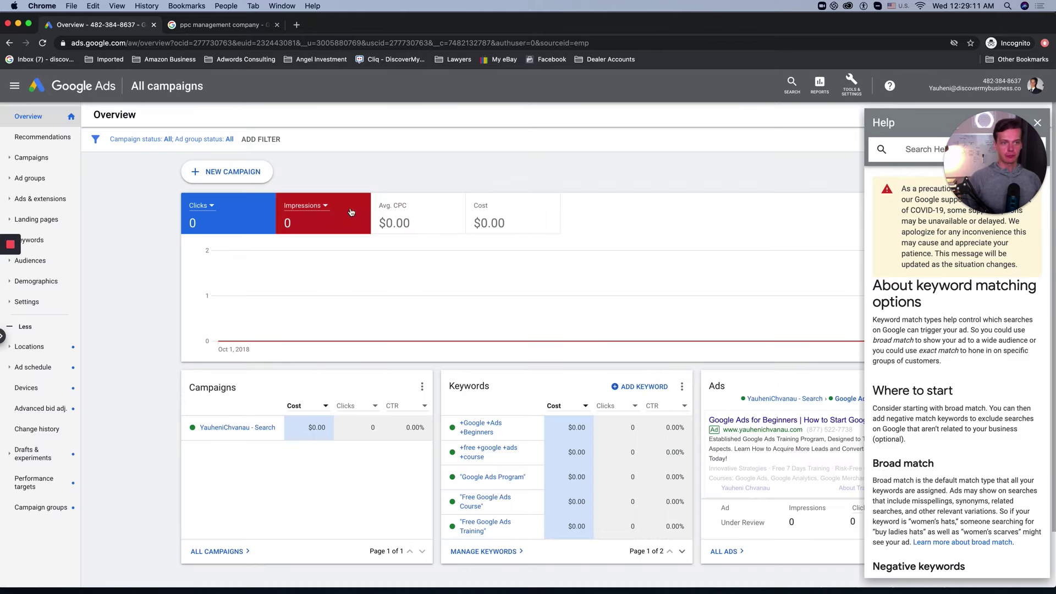
Step: Close the Help panel and go to the Ads page of the search campaign's Google Ads for Beginners ad group
{"action": "left_click", "coordinate": [1037, 123]}
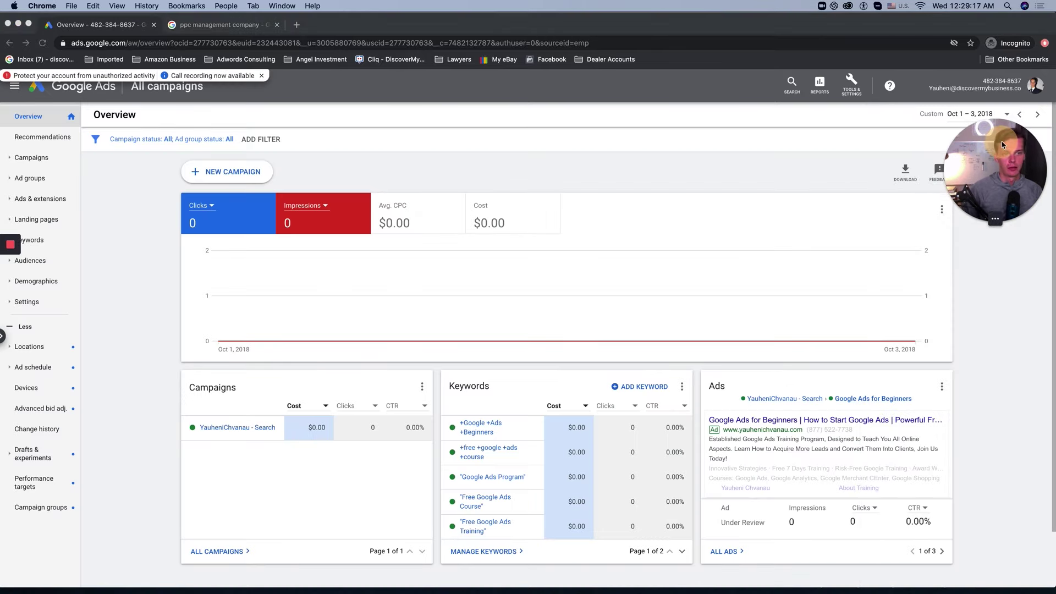
{"action": "left_click", "coordinate": [459, 150]}
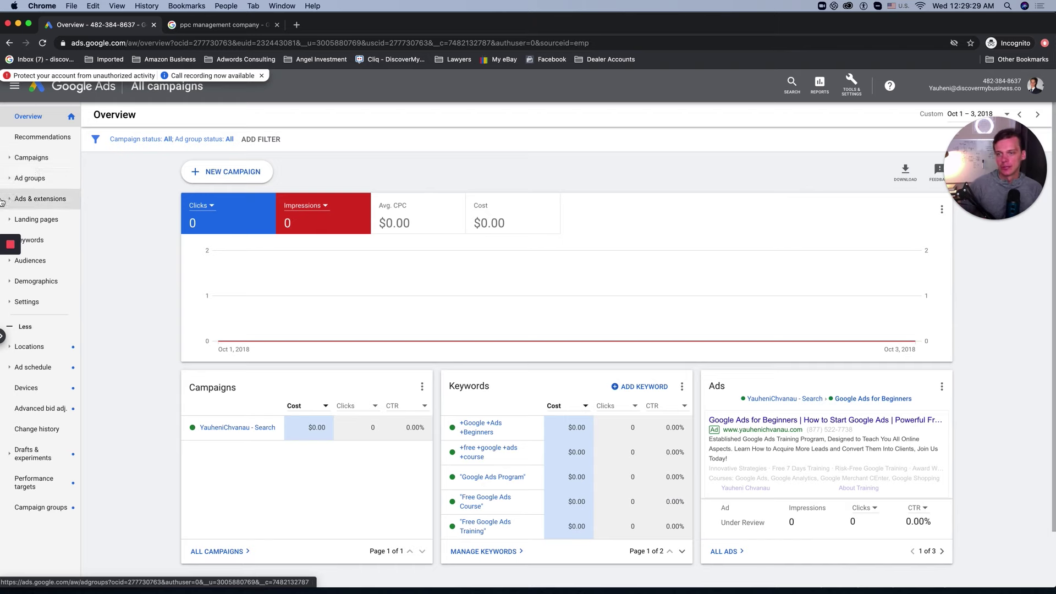
{"action": "left_click", "coordinate": [31, 158]}
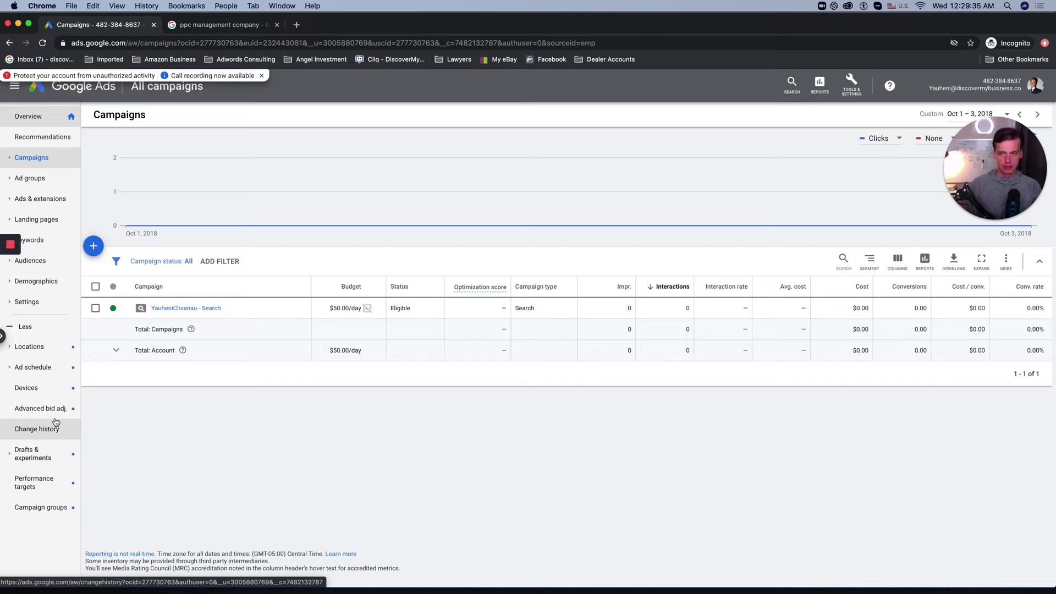
{"action": "left_click", "coordinate": [29, 160]}
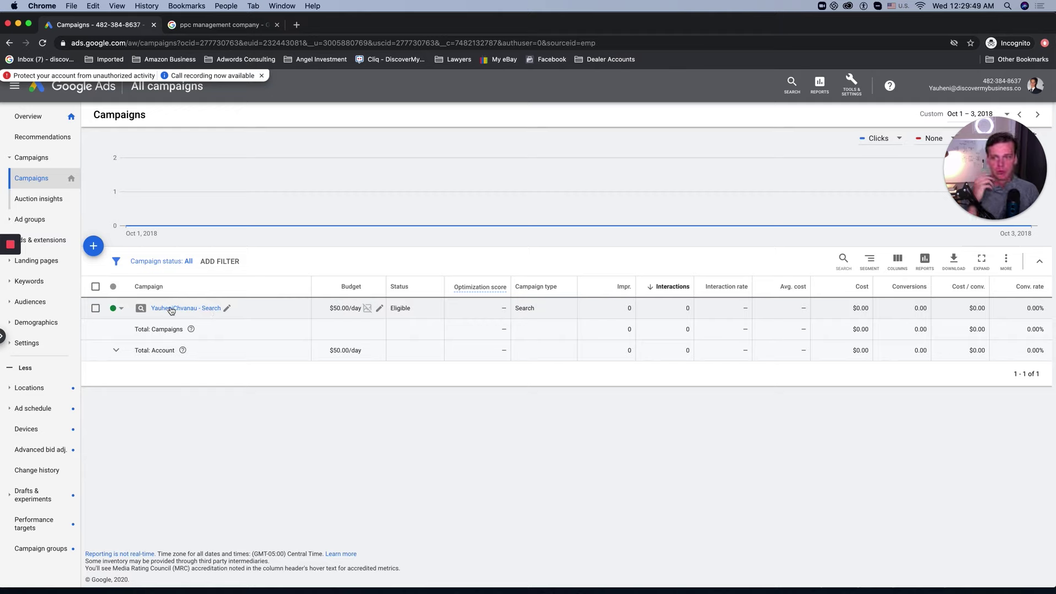
{"action": "left_click", "coordinate": [165, 309]}
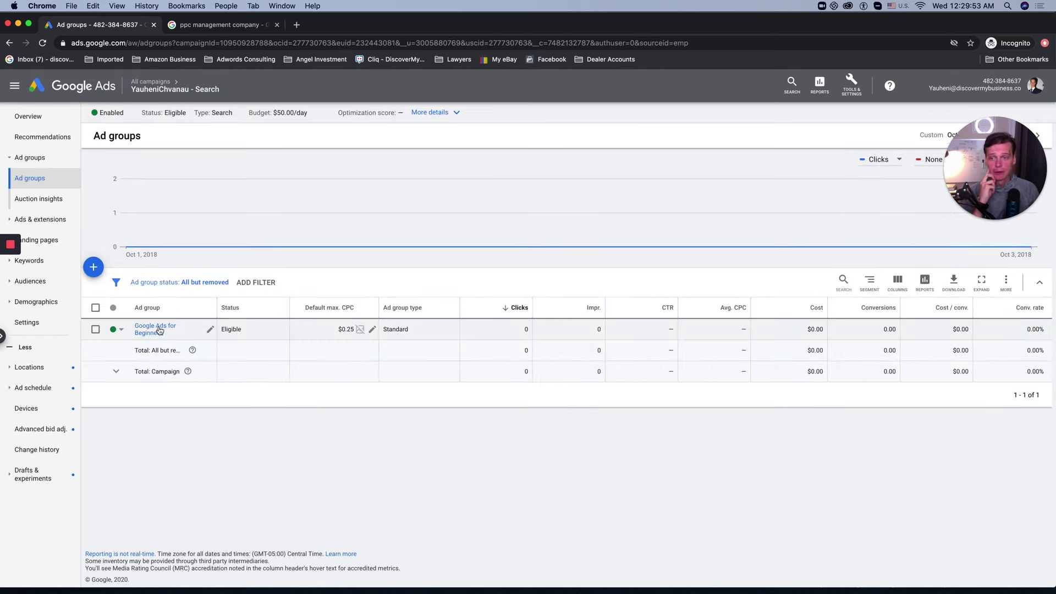
{"action": "left_click", "coordinate": [159, 329]}
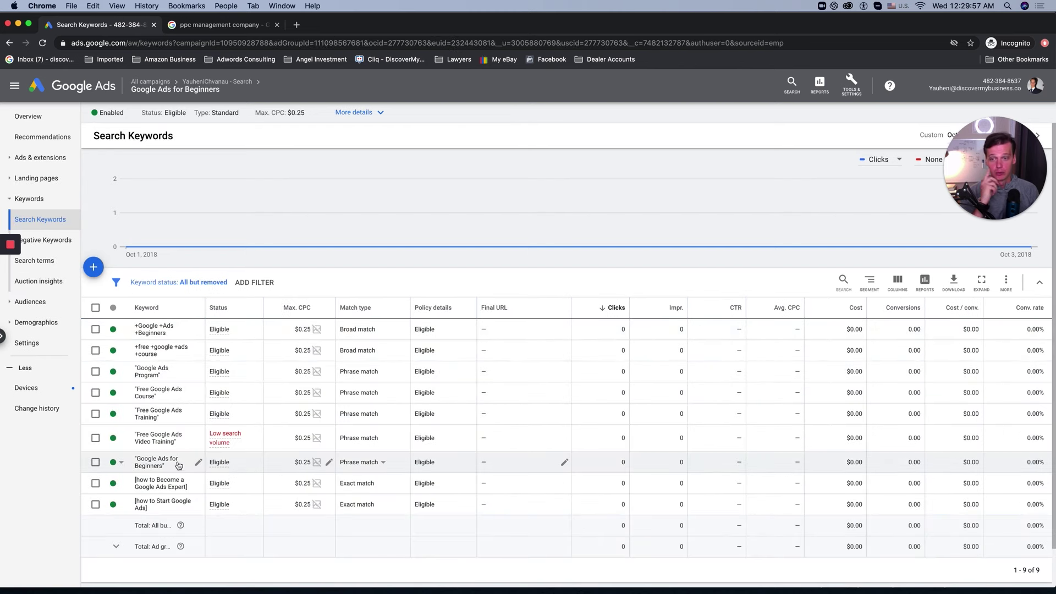
{"action": "left_click", "coordinate": [34, 162]}
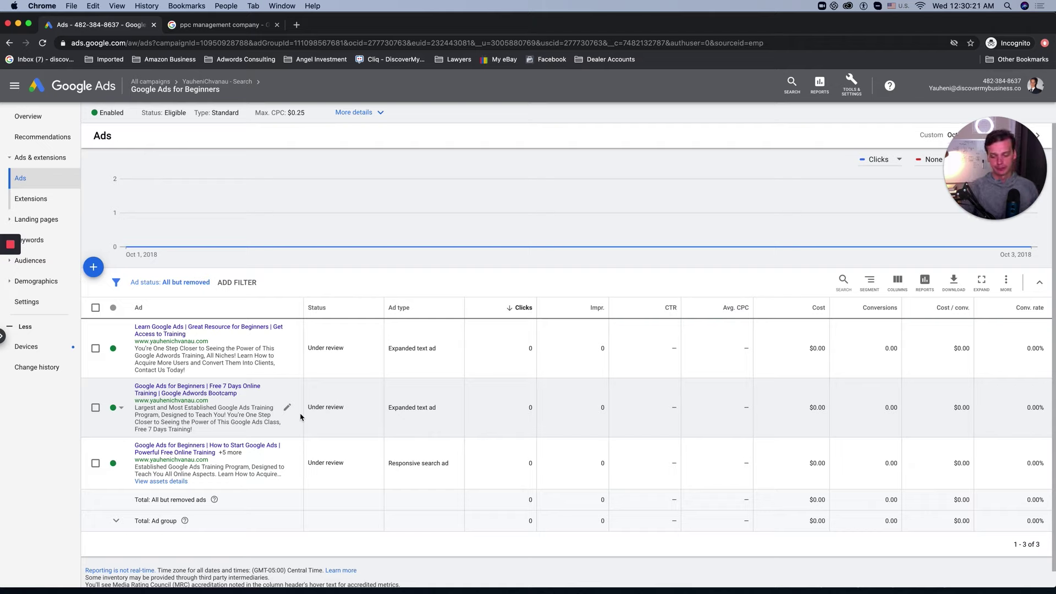
{"action": "left_click", "coordinate": [850, 84]}
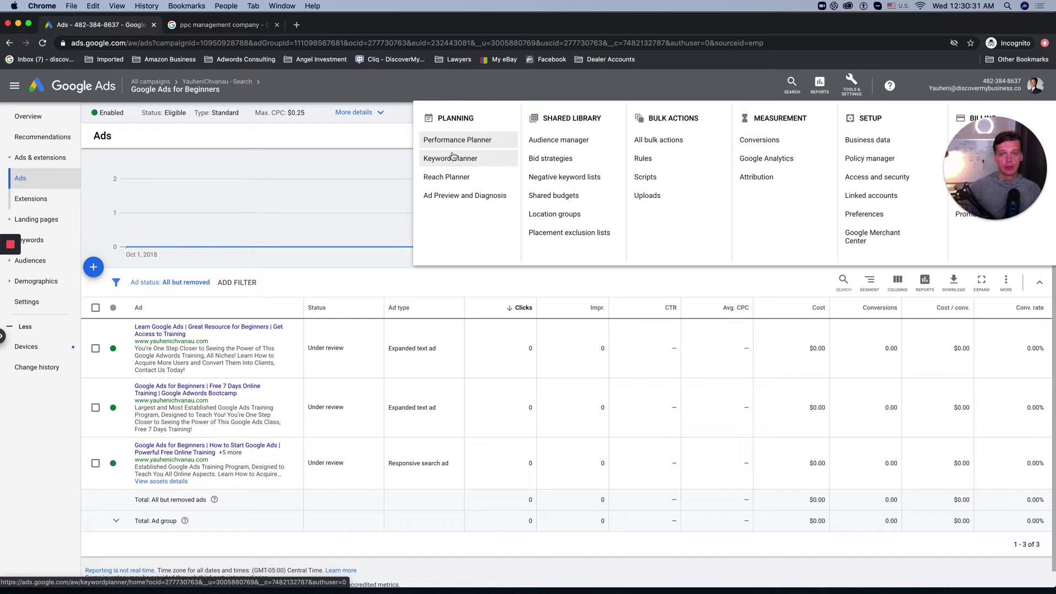
Step: Open Keyword Planner's Discover new keywords, dismissing the intro guide and guided tour
{"action": "left_click", "coordinate": [452, 162]}
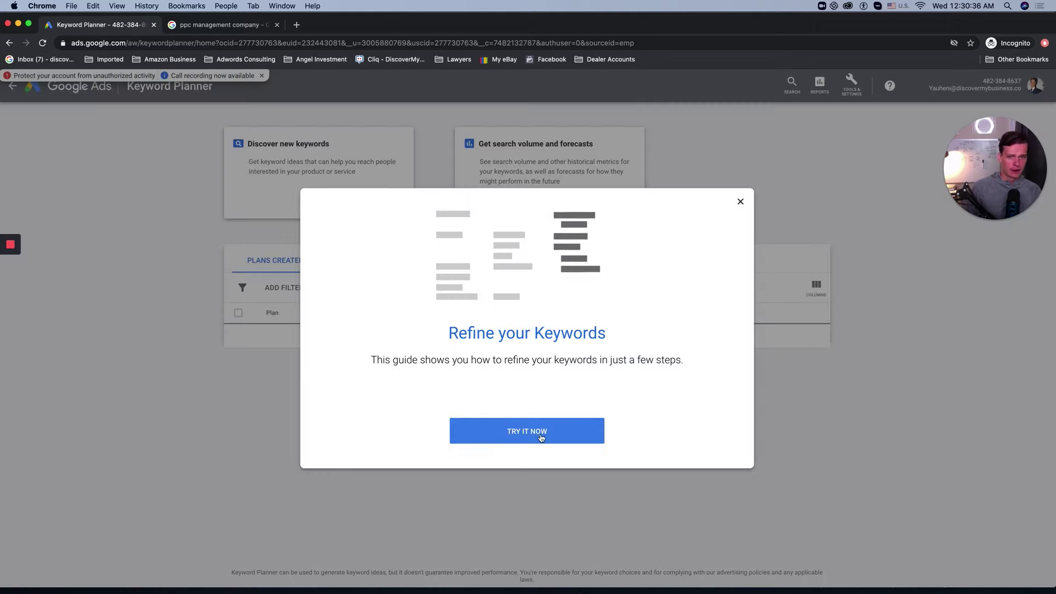
{"action": "left_click", "coordinate": [541, 437]}
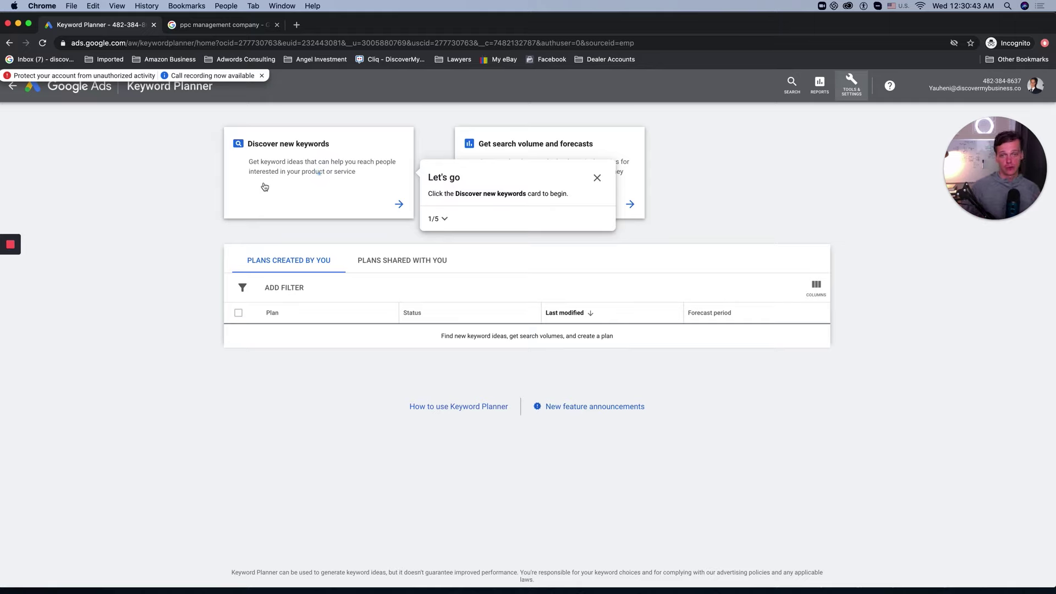
{"action": "left_click", "coordinate": [297, 168]}
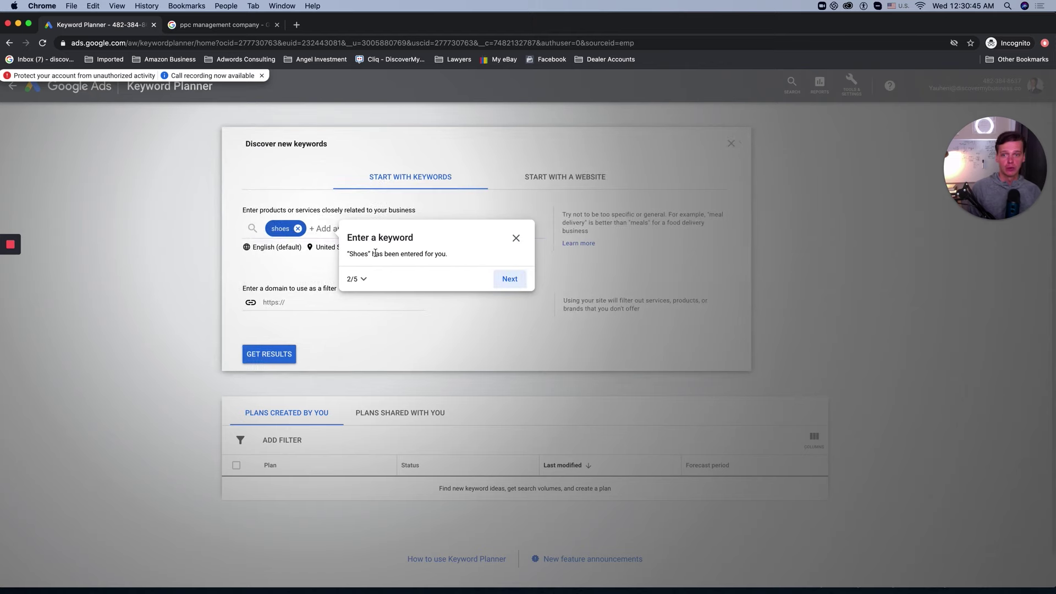
{"action": "left_click", "coordinate": [507, 237]}
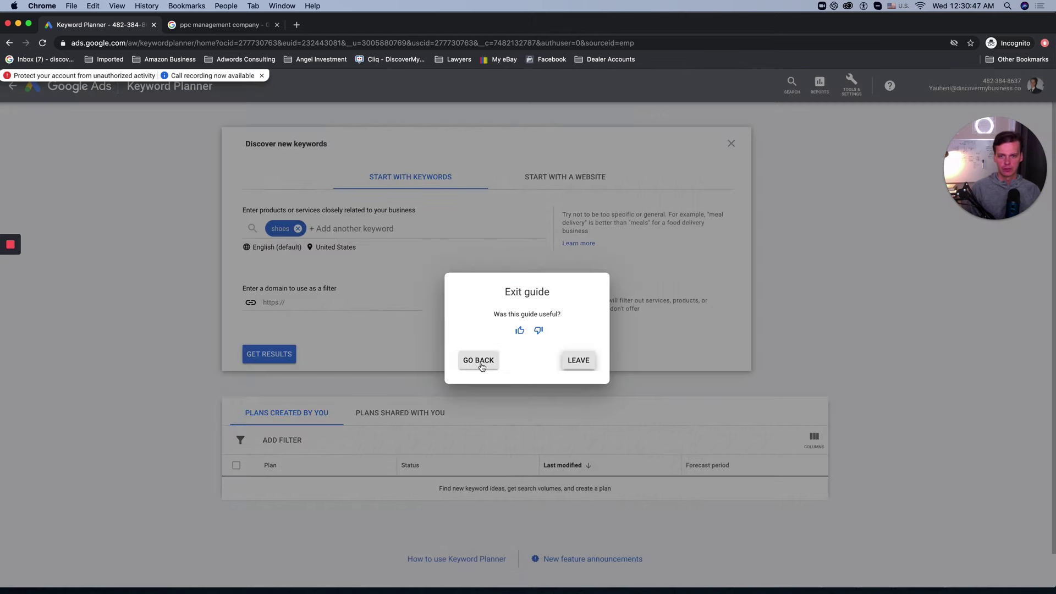
{"action": "left_click", "coordinate": [577, 366]}
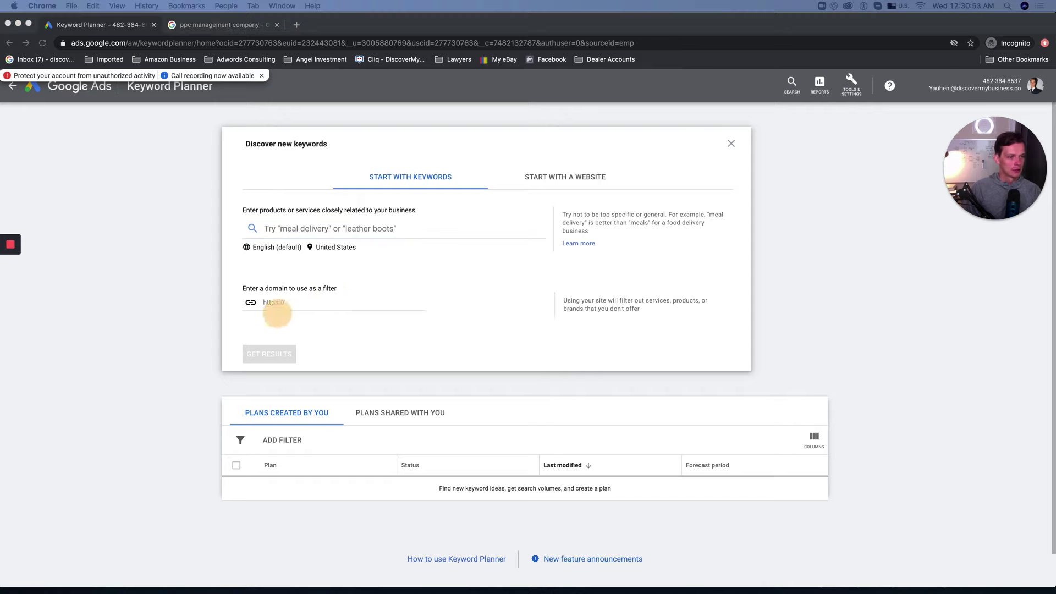
Step: Enter seed keywords 'Free Google Ads Course' and 'free google ads training' and get ideas
{"action": "left_click", "coordinate": [273, 227]}
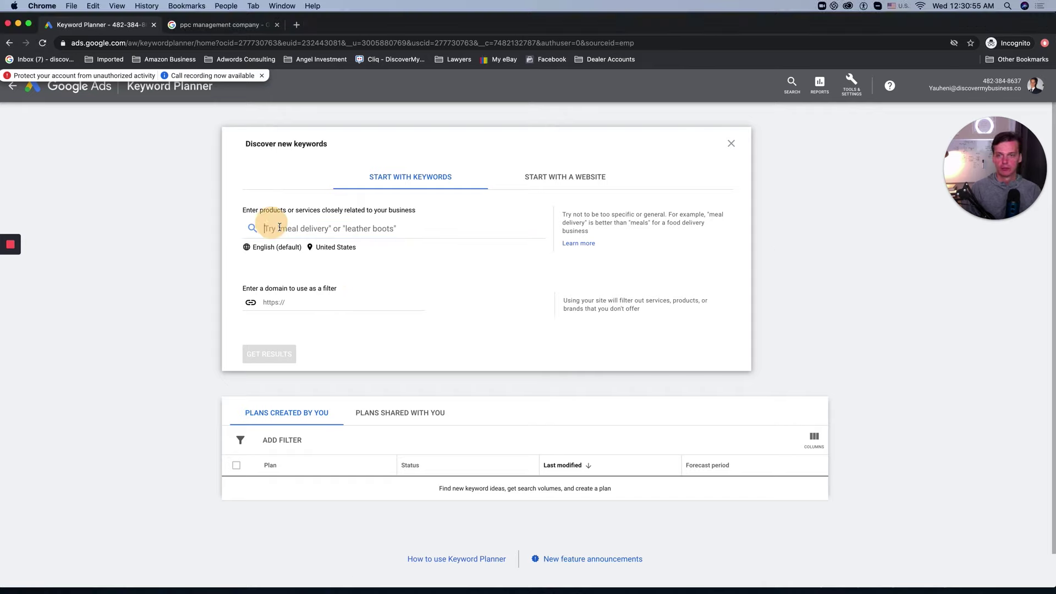
{"action": "type", "text": "Google Ads Course"}
{"action": "left_click", "coordinate": [267, 237]}
{"action": "type", "text": "Free"}
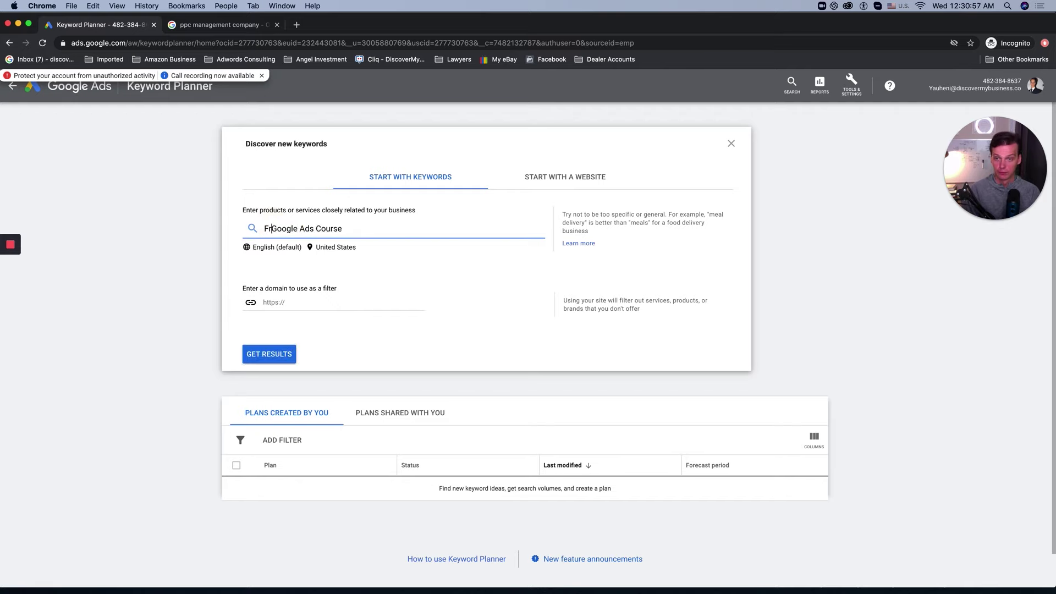
{"action": "key", "text": "Return"}
{"action": "type", "text": "fr"}
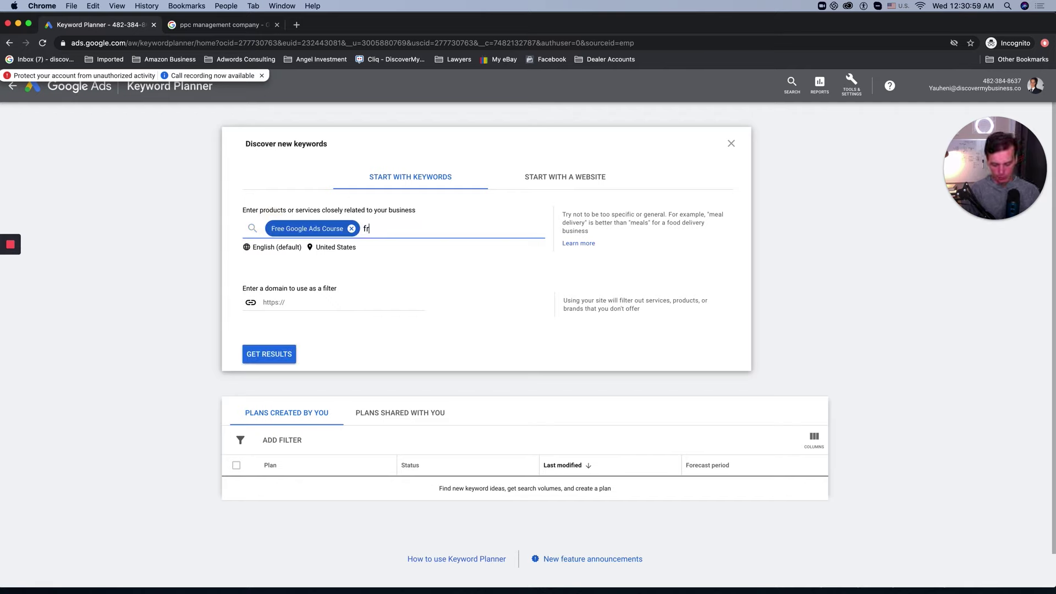
{"action": "type", "text": "e ads"}
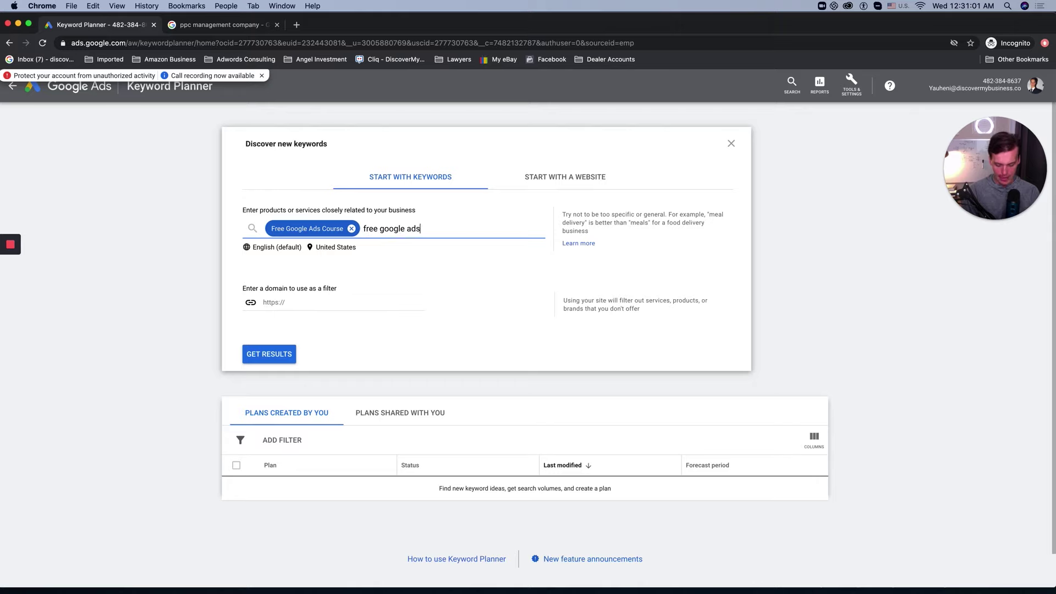
{"action": "type", "text": " training"}
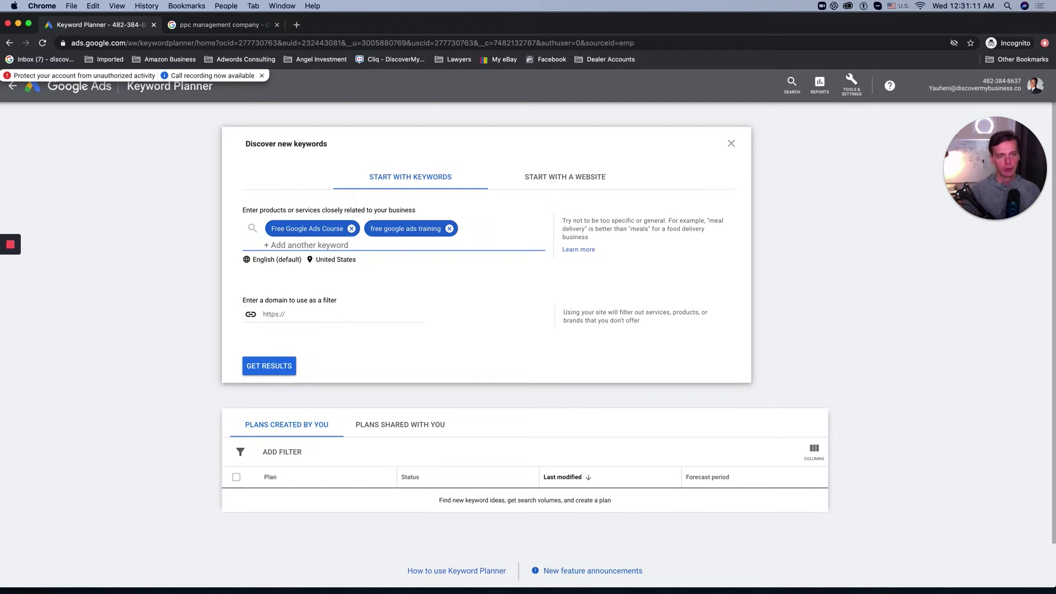
{"action": "left_click", "coordinate": [297, 342]}
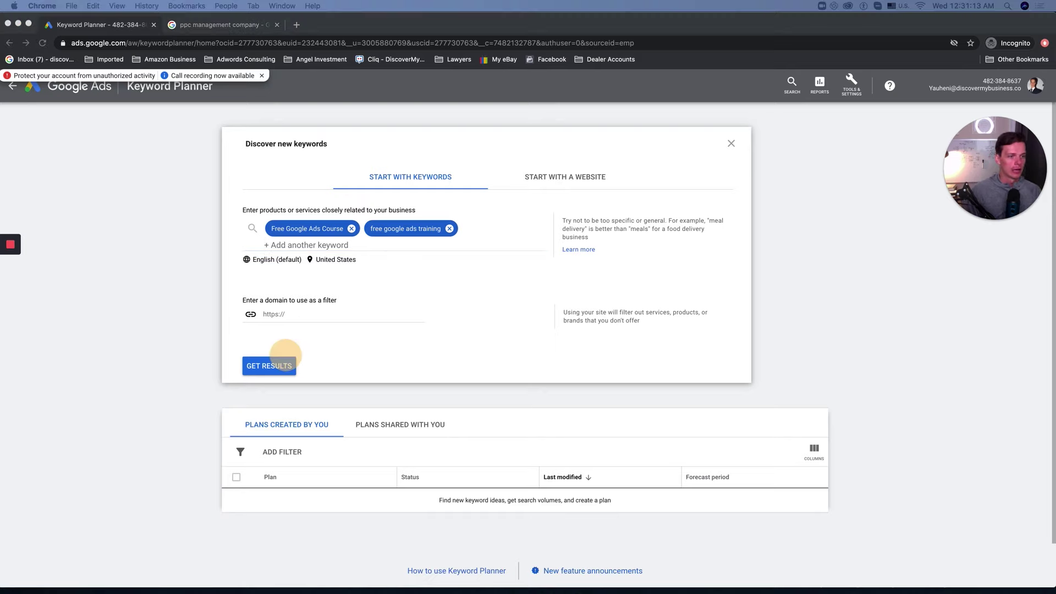
Step: Add 'Google Ads Program' as a third seed keyword and refresh the results
{"action": "left_click", "coordinate": [330, 244]}
{"action": "type", "text": "Google Ads Program"}
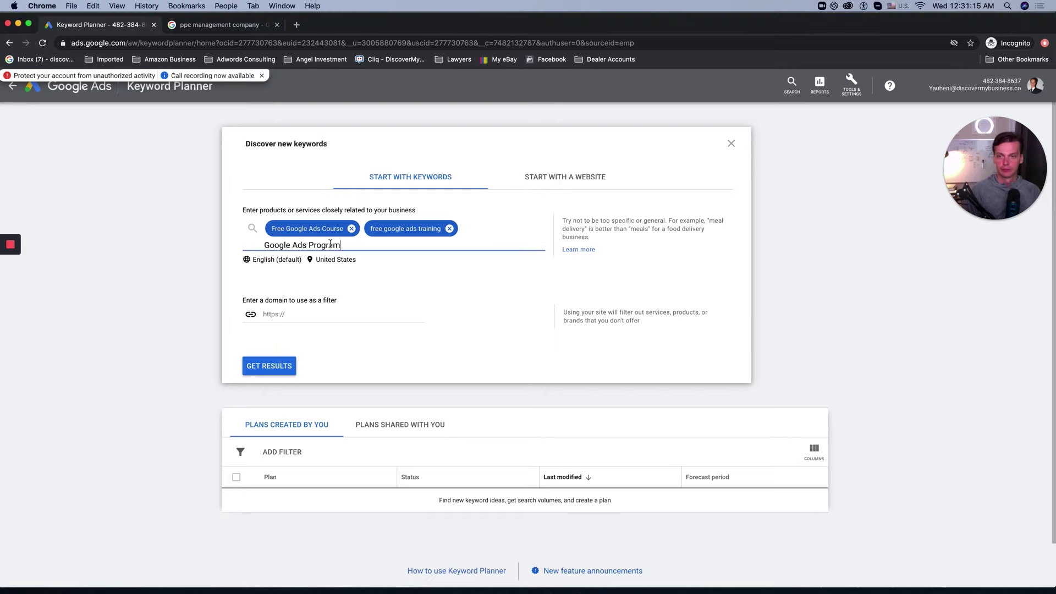
{"action": "key", "text": "Return"}
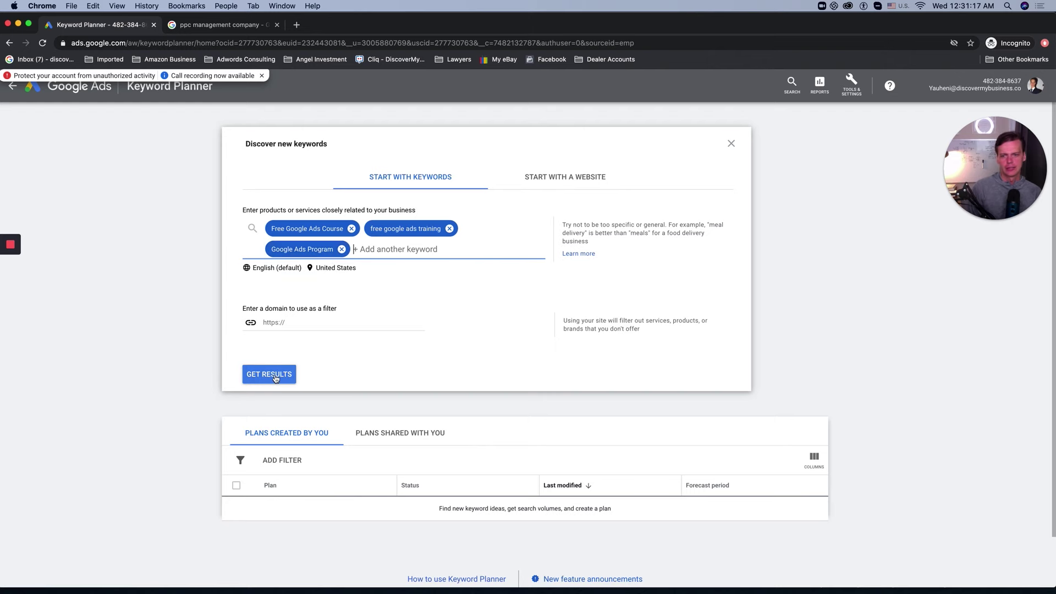
{"action": "left_click", "coordinate": [278, 377]}
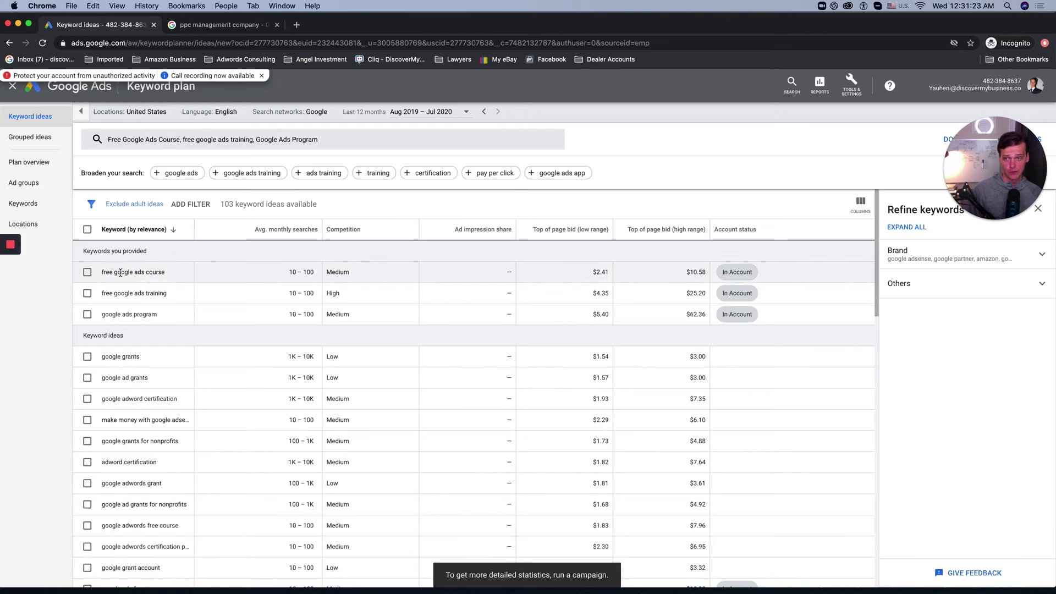
Step: Sort keyword ideas by Avg. monthly searches, highest first, keeping the United States location
{"action": "scroll", "coordinate": [153, 451], "scroll_direction": "down", "scroll_amount": 5}
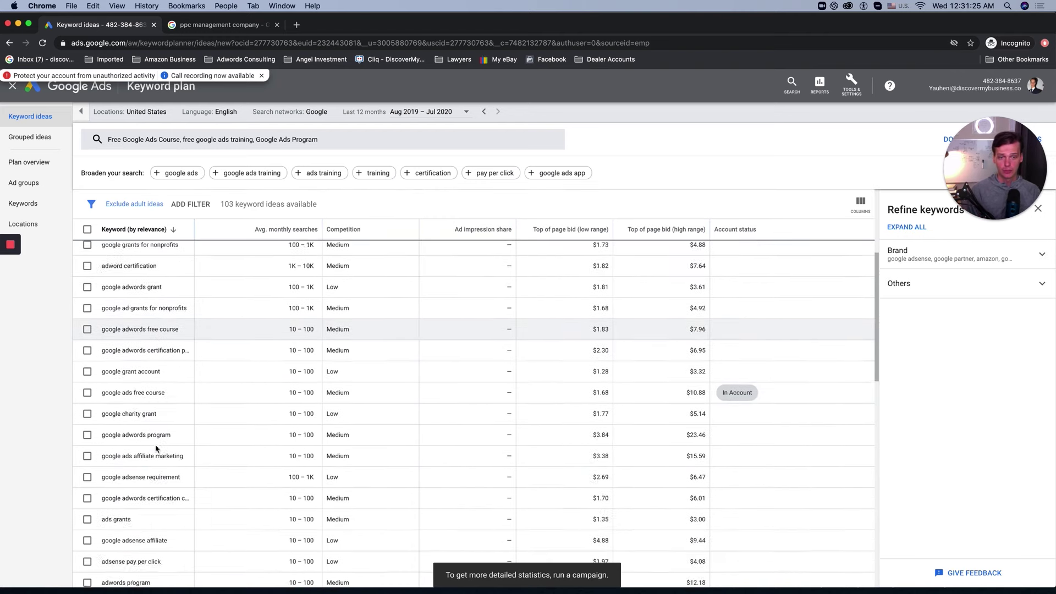
{"action": "scroll", "coordinate": [165, 429], "scroll_direction": "down", "scroll_amount": 10}
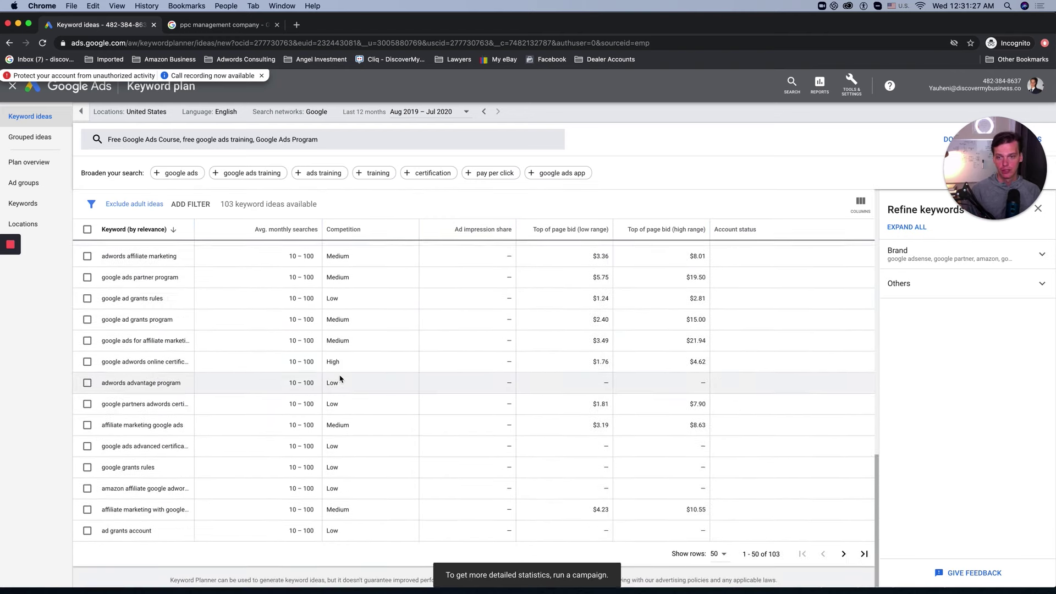
{"action": "scroll", "coordinate": [341, 378], "scroll_direction": "up", "scroll_amount": 15}
{"action": "left_click", "coordinate": [290, 235]}
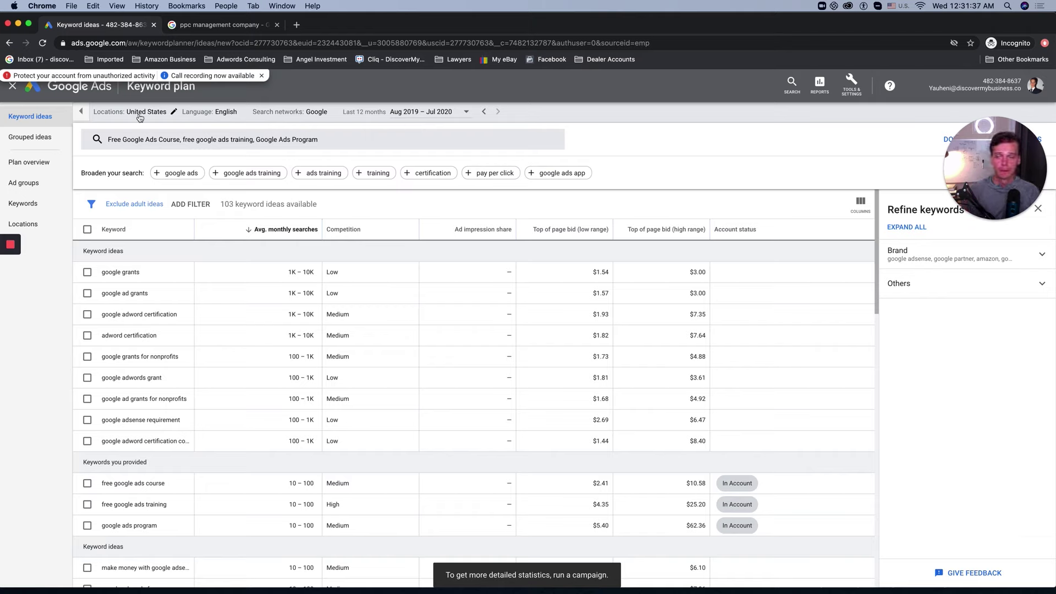
{"action": "left_click", "coordinate": [161, 116]}
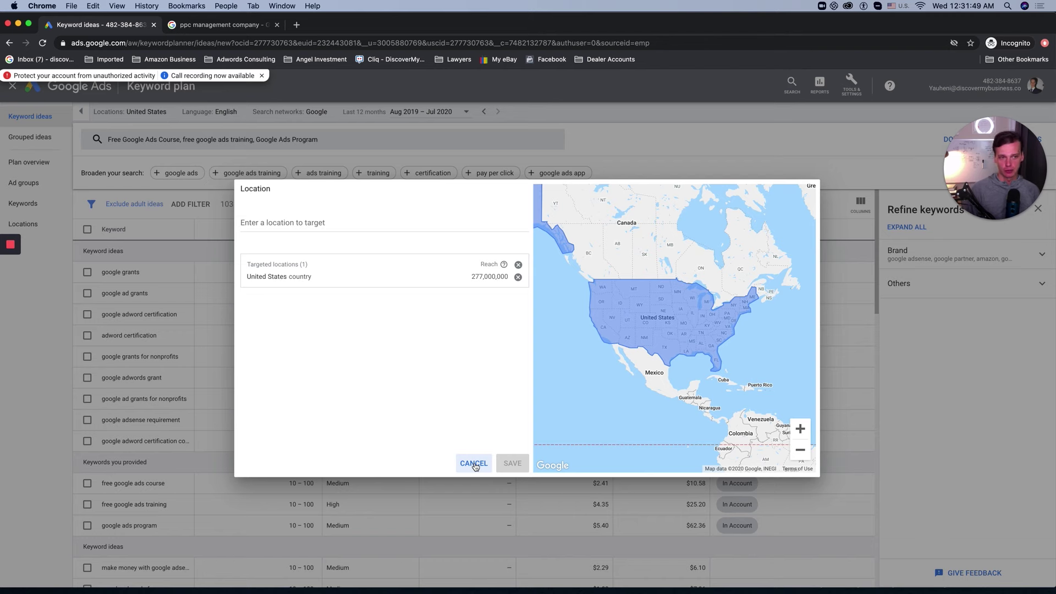
{"action": "left_click", "coordinate": [474, 464]}
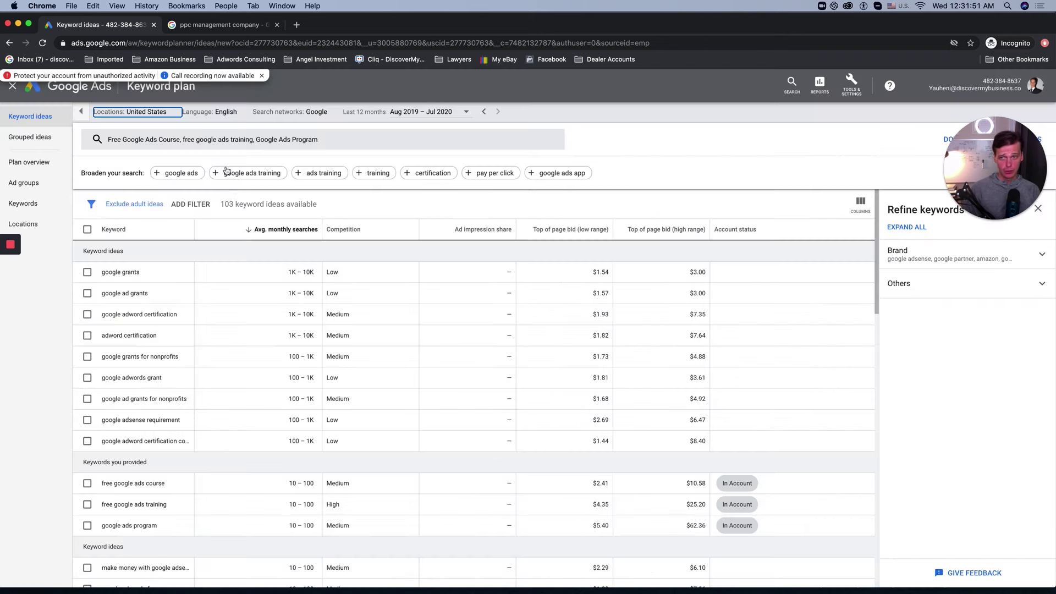
{"action": "left_click", "coordinate": [396, 112]}
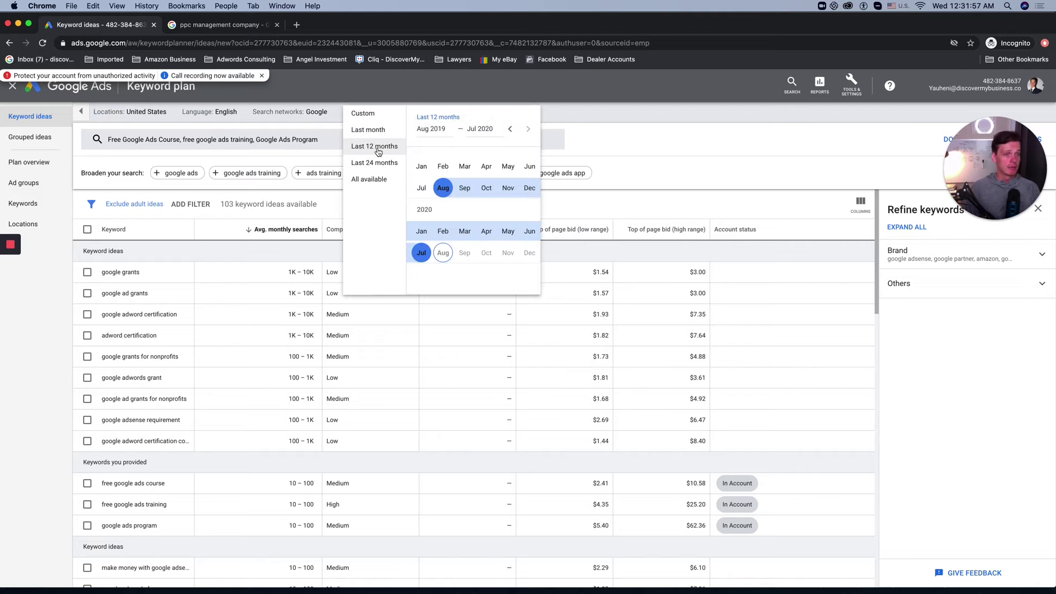
Step: Switch the date range to All available (Aug 2016 – Jul 2020)
{"action": "left_click", "coordinate": [372, 180]}
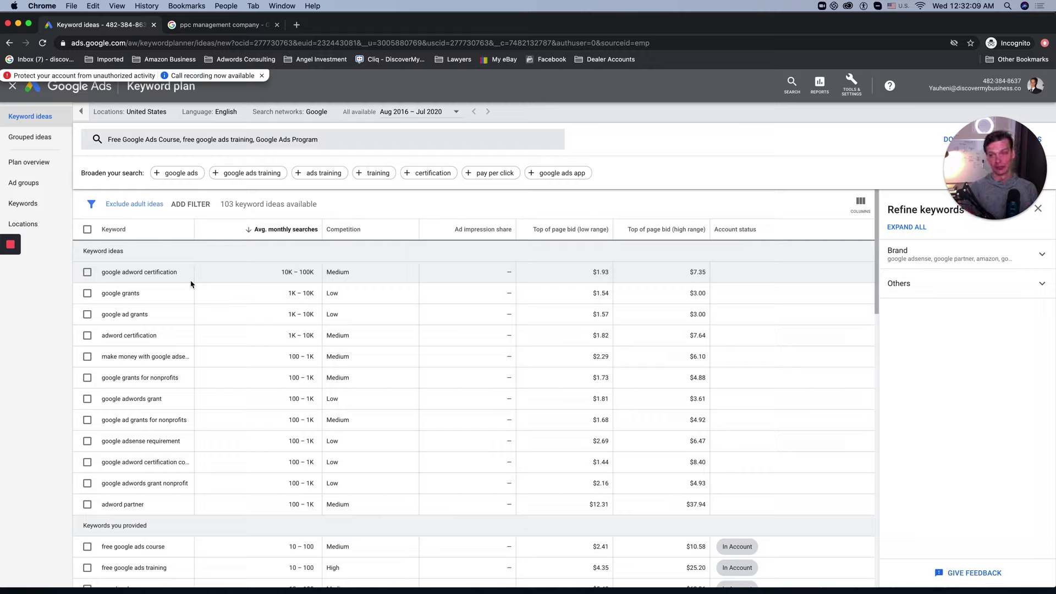
{"action": "mouse_move", "coordinate": [270, 229]}
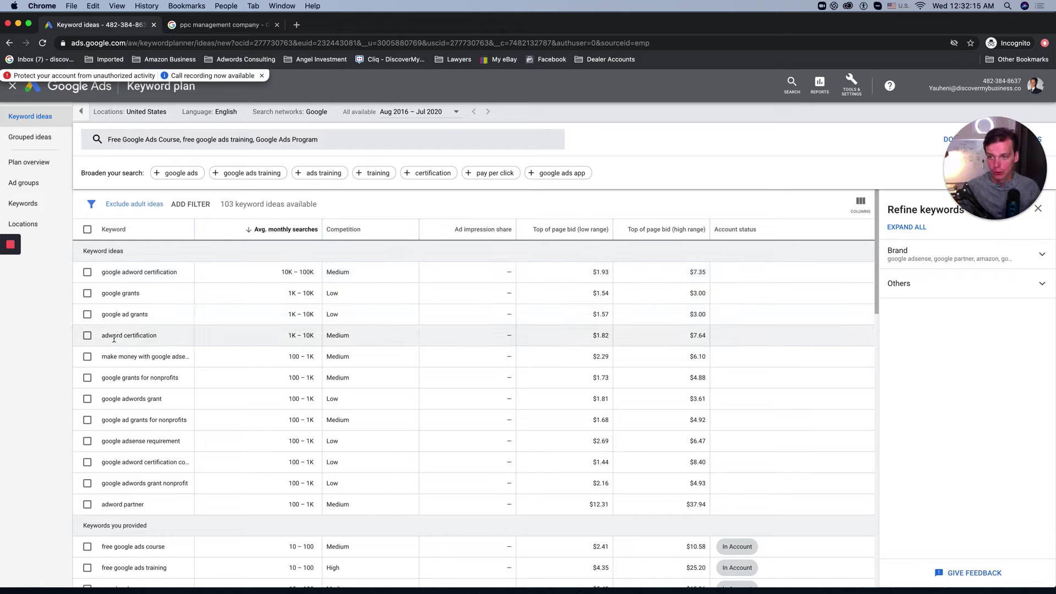
{"action": "scroll", "coordinate": [132, 335], "scroll_direction": "down", "scroll_amount": 2}
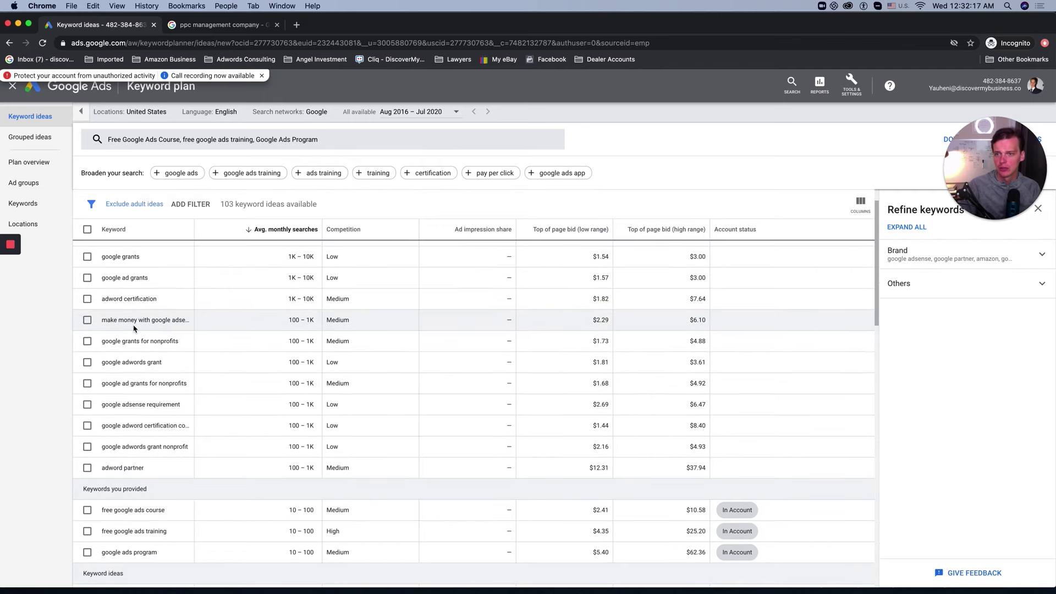
{"action": "scroll", "coordinate": [165, 338], "scroll_direction": "down", "scroll_amount": 1}
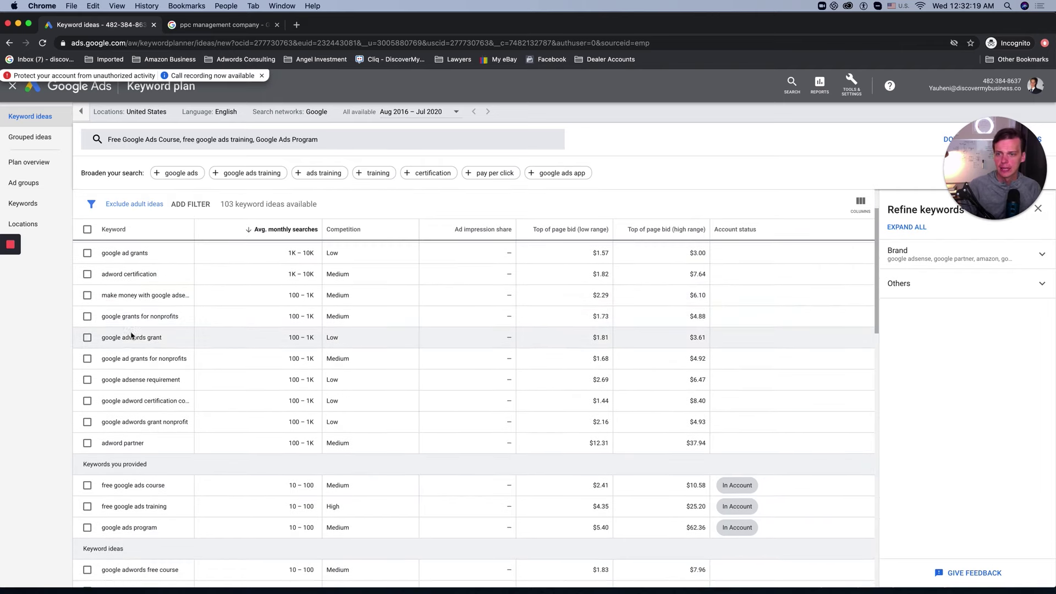
{"action": "scroll", "coordinate": [149, 367], "scroll_direction": "down", "scroll_amount": 1}
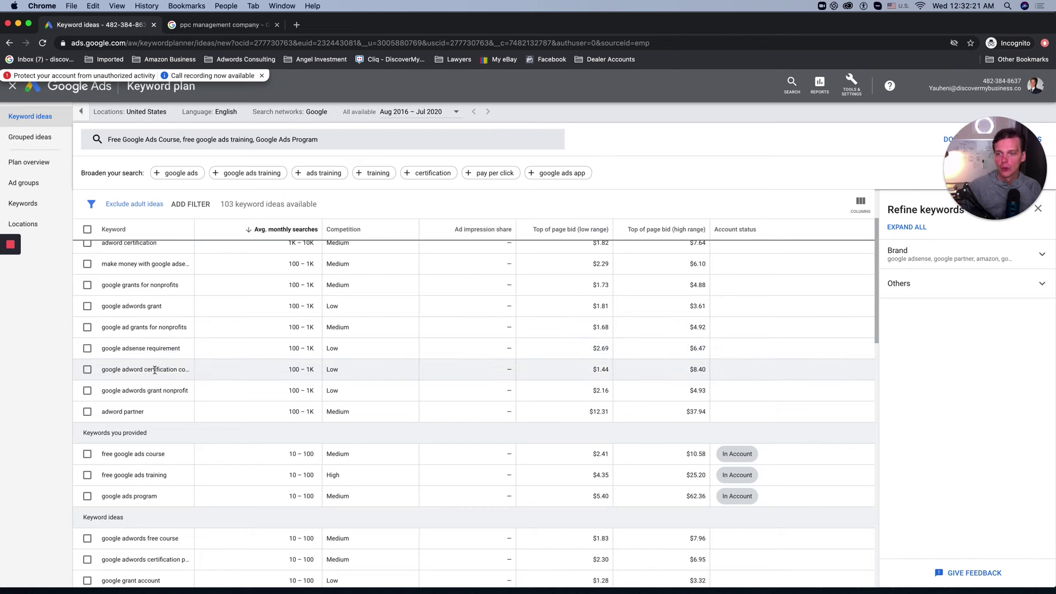
{"action": "scroll", "coordinate": [165, 374], "scroll_direction": "down", "scroll_amount": 3}
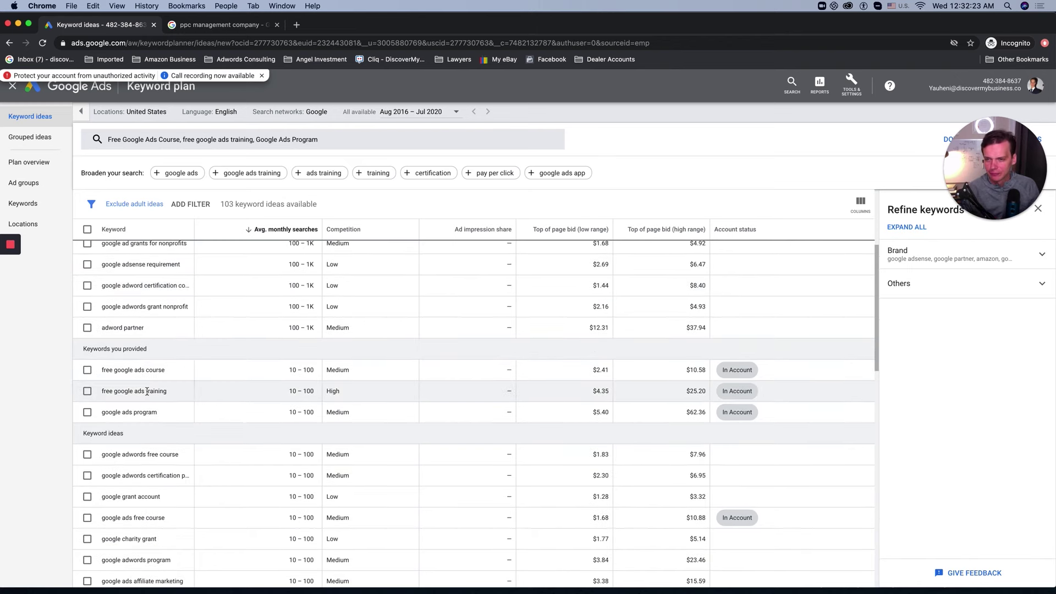
Step: Tick only the google adwords free course idea and widen the Keyword column to show full names
{"action": "left_click", "coordinate": [87, 369]}
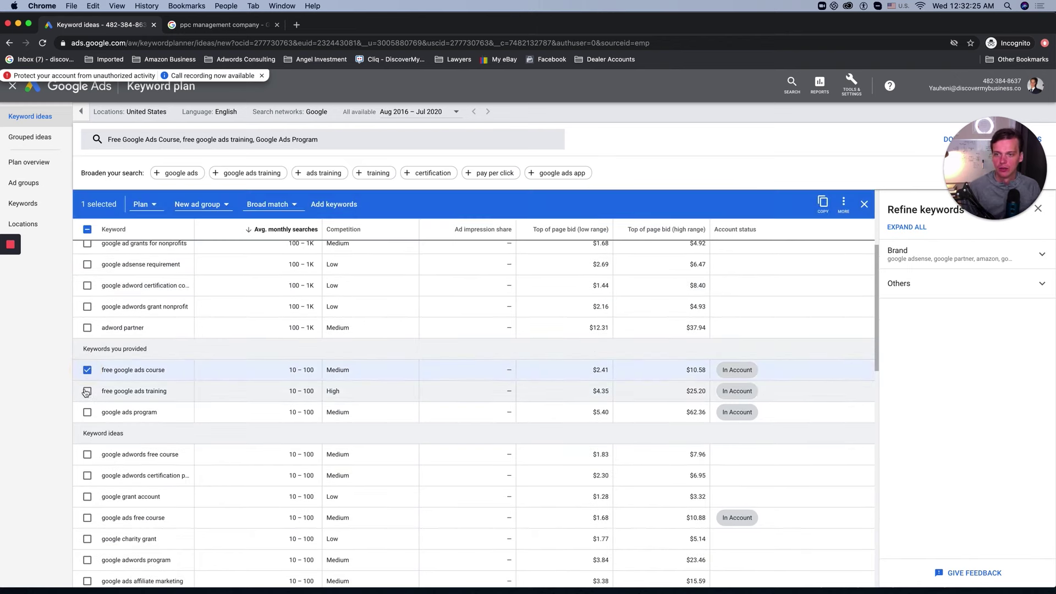
{"action": "left_click", "coordinate": [87, 391]}
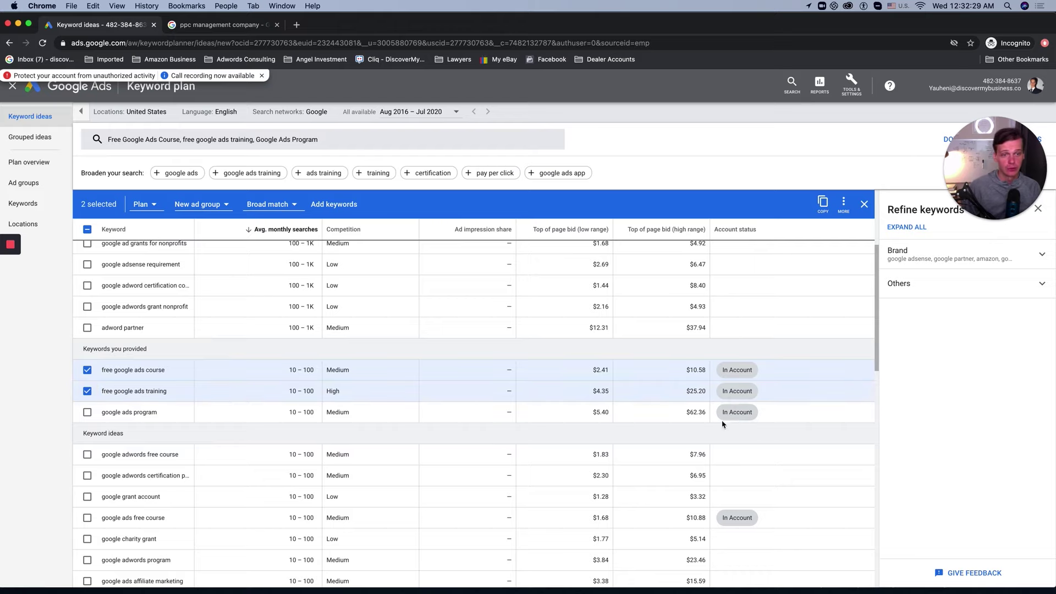
{"action": "left_click", "coordinate": [87, 391]}
{"action": "left_click", "coordinate": [87, 370]}
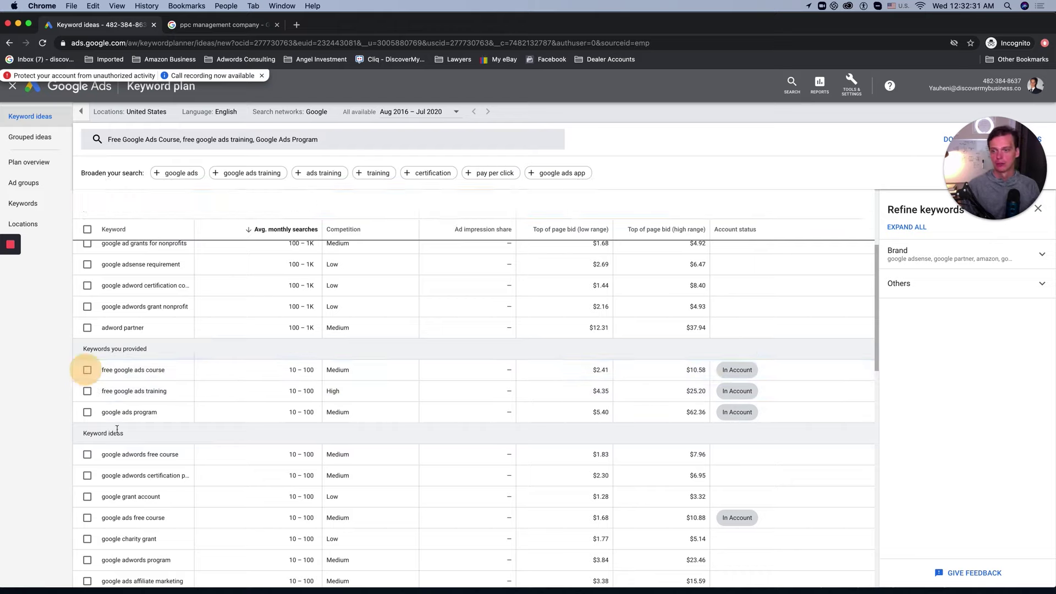
{"action": "scroll", "coordinate": [83, 392], "scroll_direction": "down", "scroll_amount": 3}
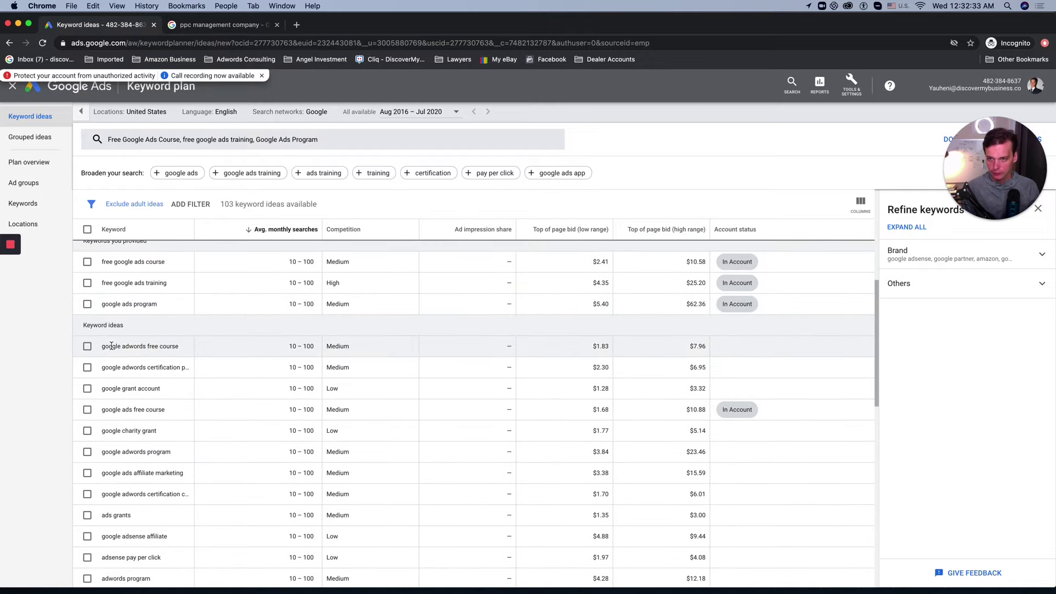
{"action": "left_click", "coordinate": [87, 346]}
{"action": "left_click", "coordinate": [87, 368]}
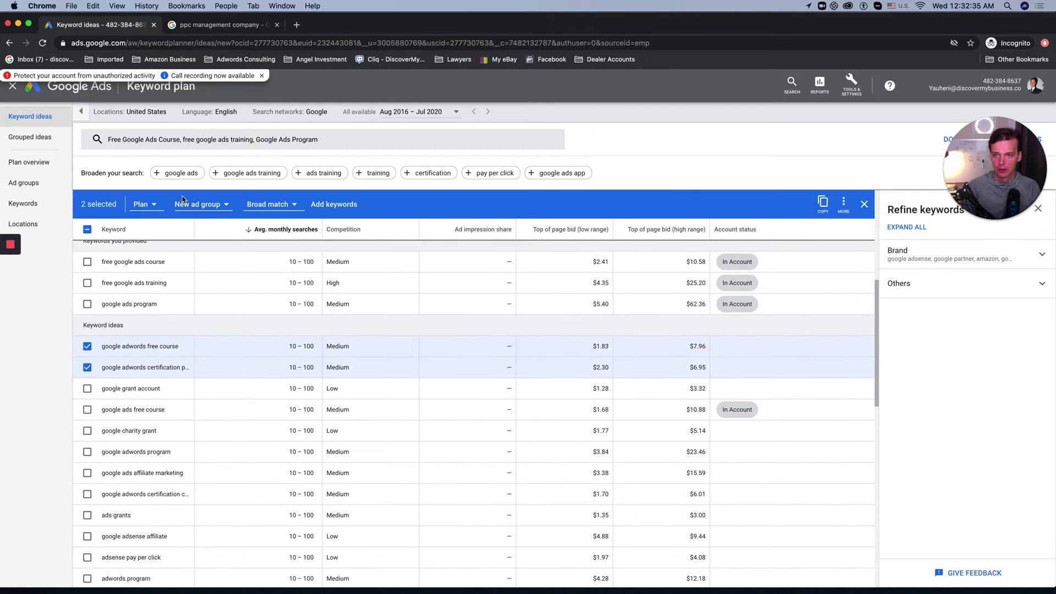
{"action": "left_click_drag", "start_coordinate": [194, 234], "coordinate": [242, 236]}
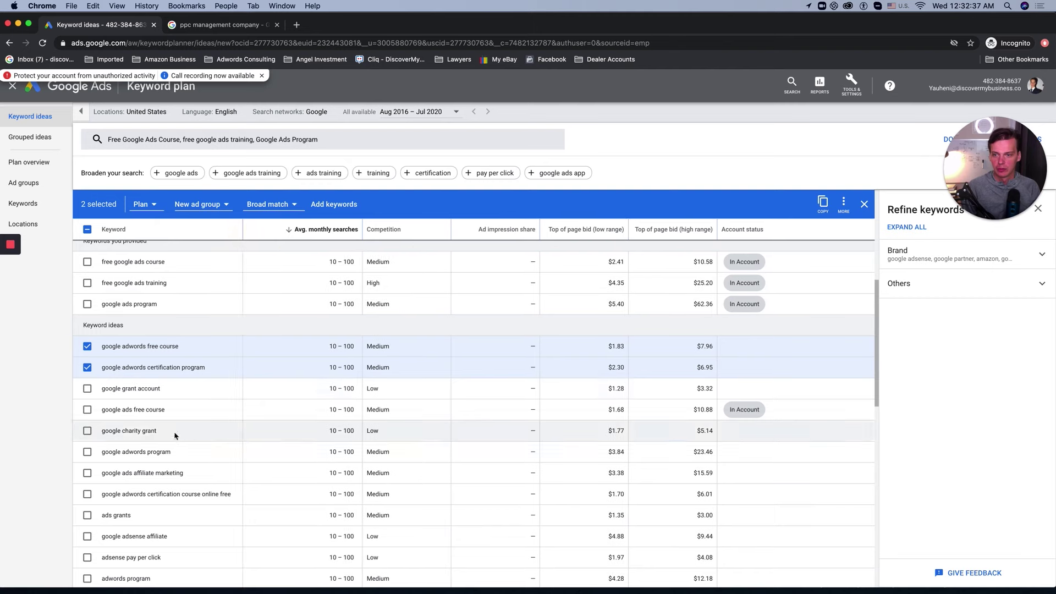
{"action": "left_click", "coordinate": [87, 367]}
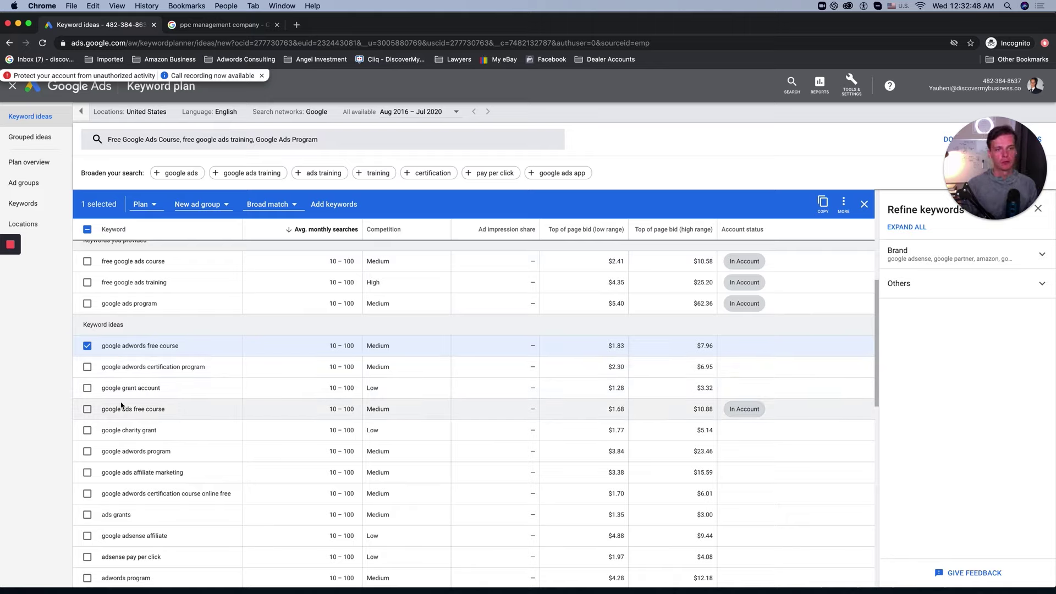
Step: Tick the google adwords program and adwords program keyword ideas
{"action": "scroll", "coordinate": [151, 444], "scroll_direction": "down", "scroll_amount": 1}
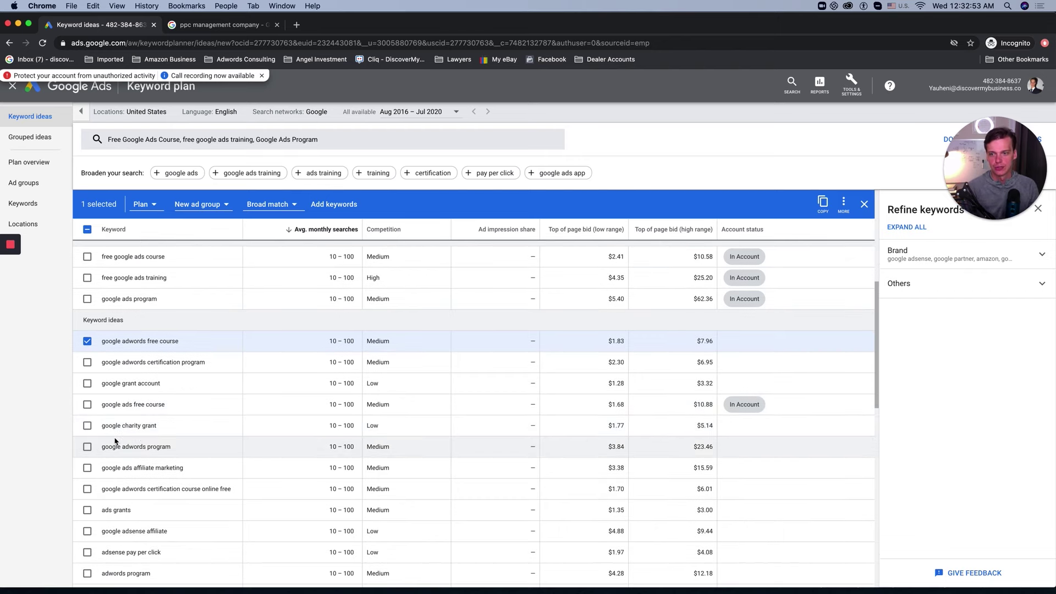
{"action": "scroll", "coordinate": [111, 440], "scroll_direction": "down", "scroll_amount": 3}
{"action": "left_click", "coordinate": [88, 410]}
{"action": "scroll", "coordinate": [92, 434], "scroll_direction": "down", "scroll_amount": 1}
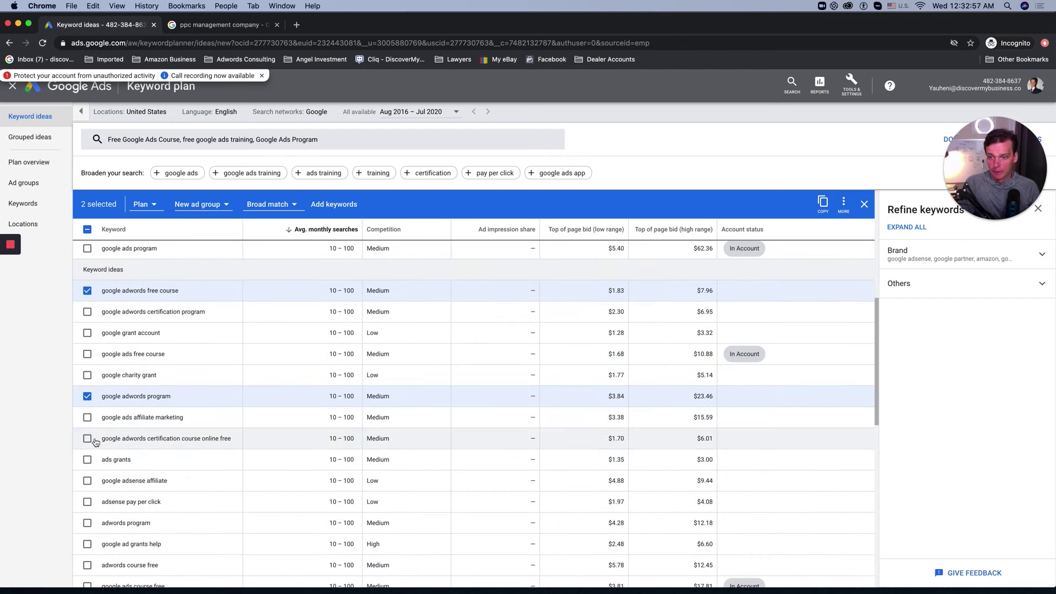
{"action": "scroll", "coordinate": [150, 443], "scroll_direction": "down", "scroll_amount": 1}
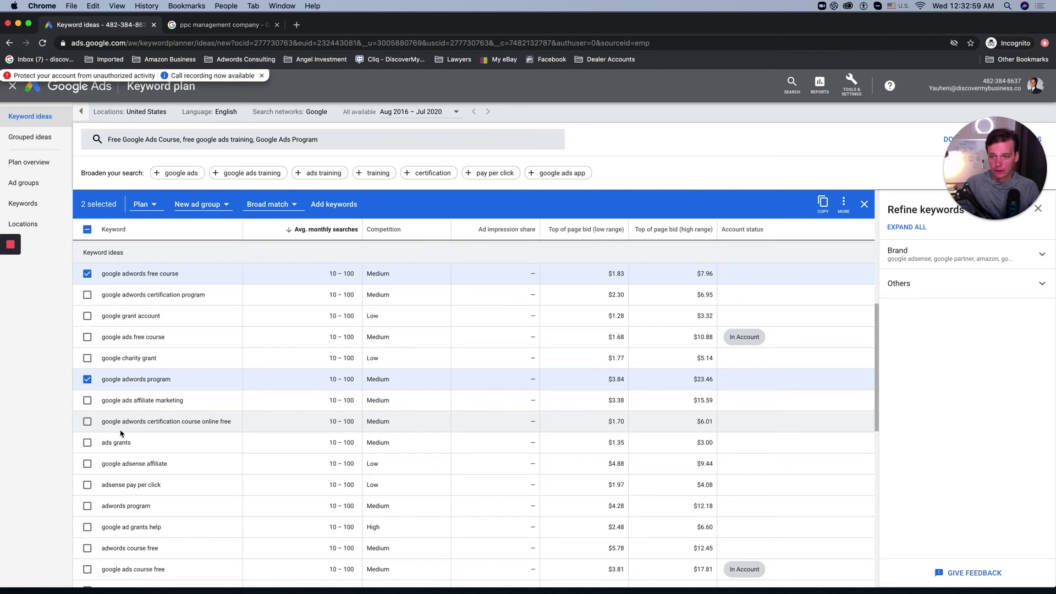
{"action": "scroll", "coordinate": [124, 429], "scroll_direction": "down", "scroll_amount": 5}
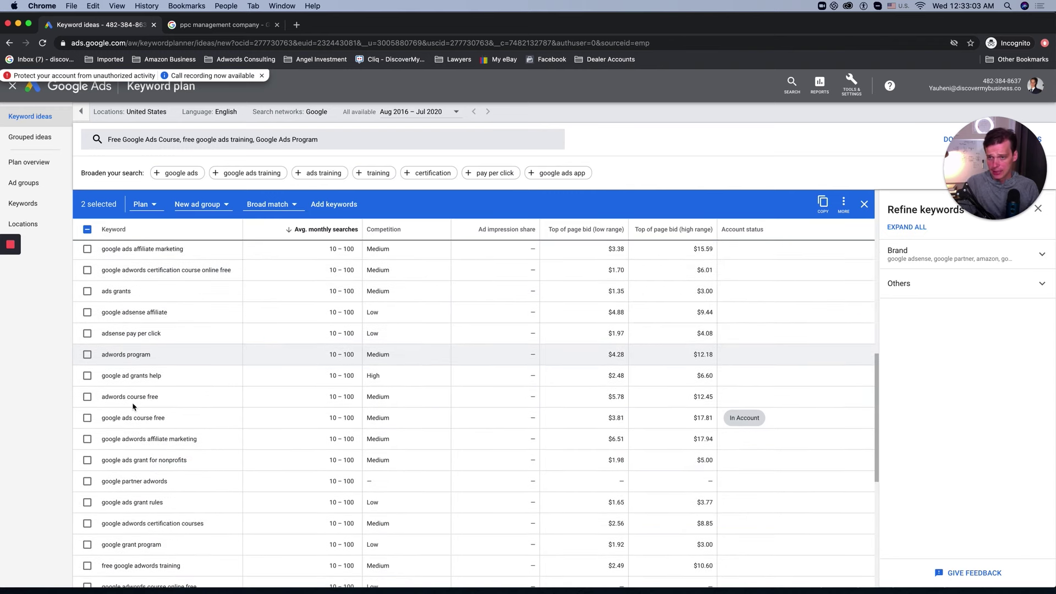
{"action": "left_click", "coordinate": [87, 354]}
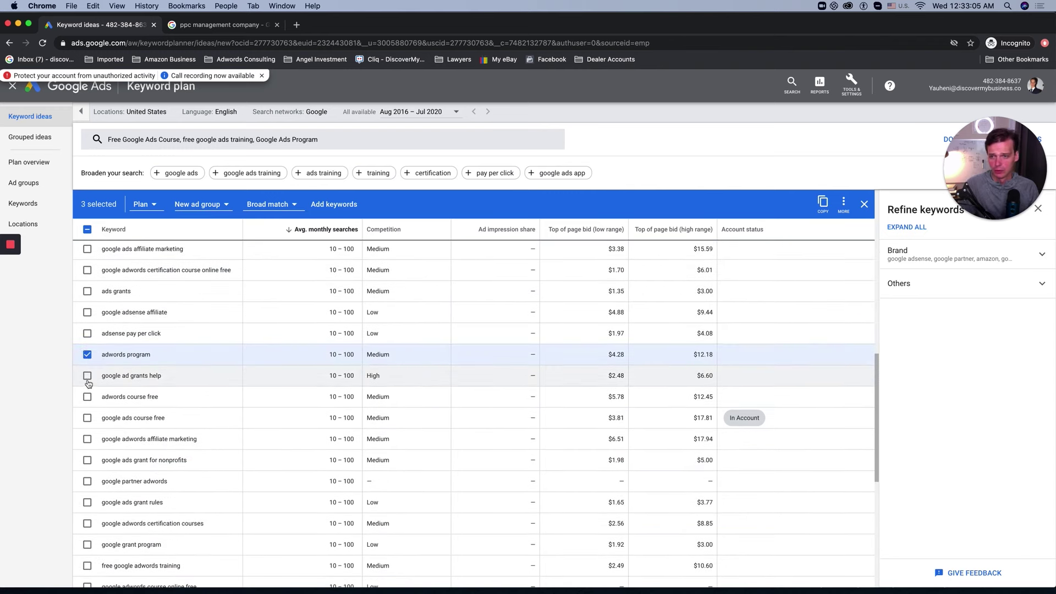
Step: Also tick free google adwords training and google adwords course online free
{"action": "scroll", "coordinate": [126, 396], "scroll_direction": "down", "scroll_amount": 4}
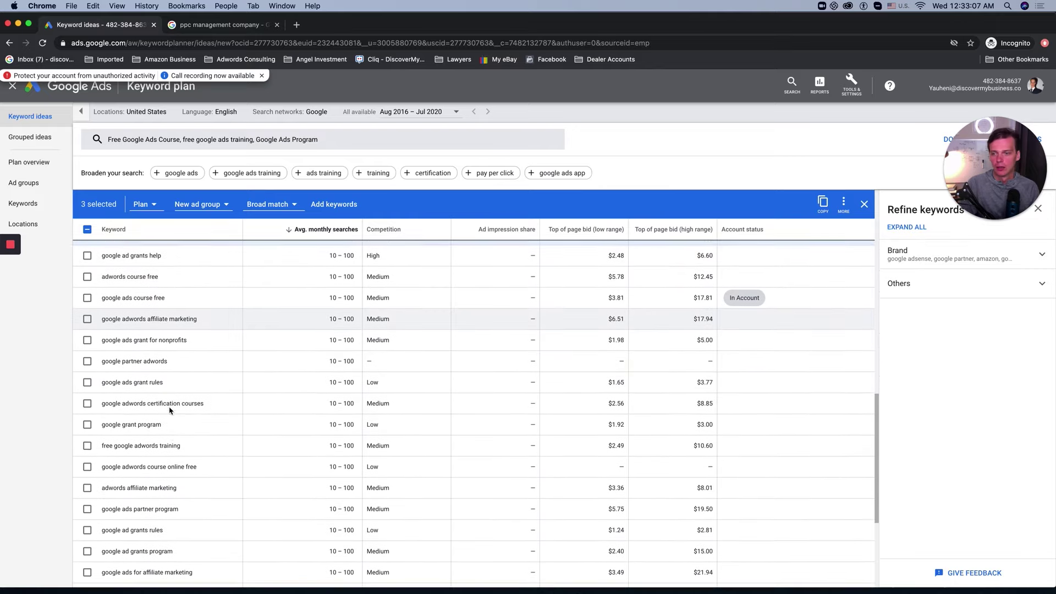
{"action": "scroll", "coordinate": [170, 410], "scroll_direction": "down", "scroll_amount": 3}
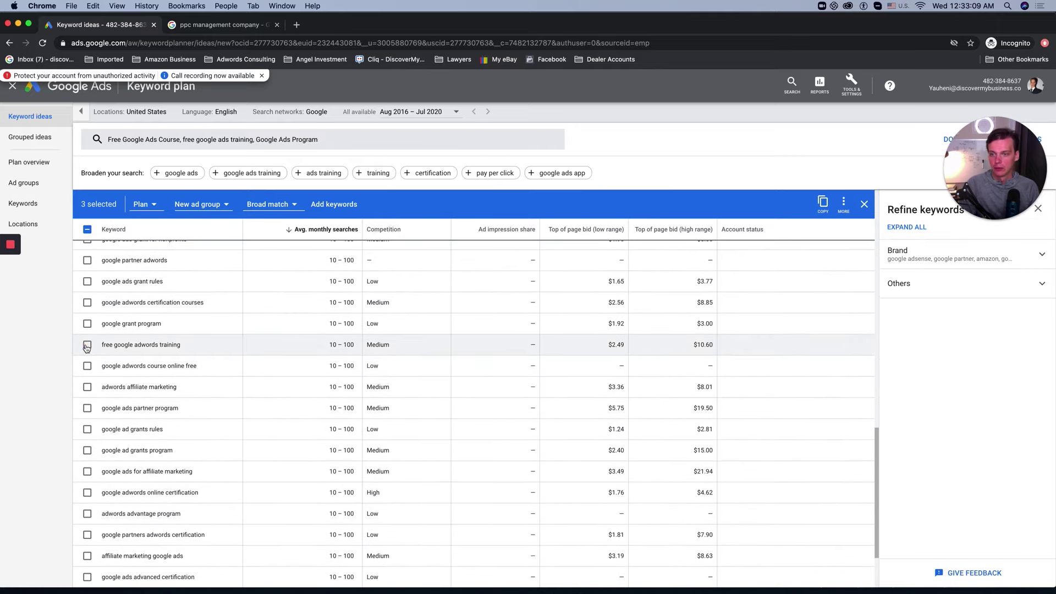
{"action": "left_click", "coordinate": [87, 345]}
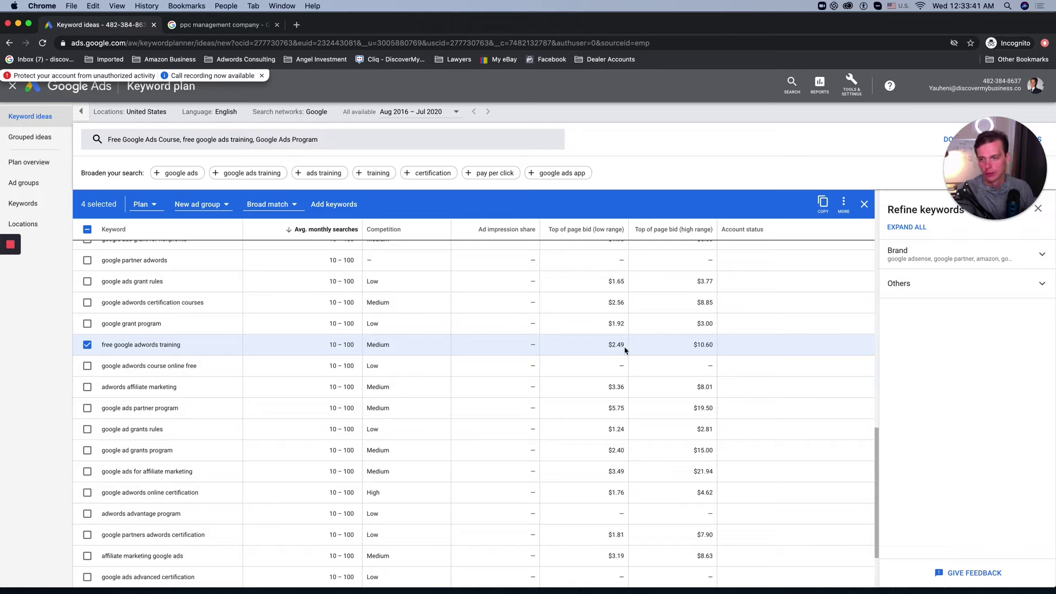
{"action": "left_click", "coordinate": [87, 366]}
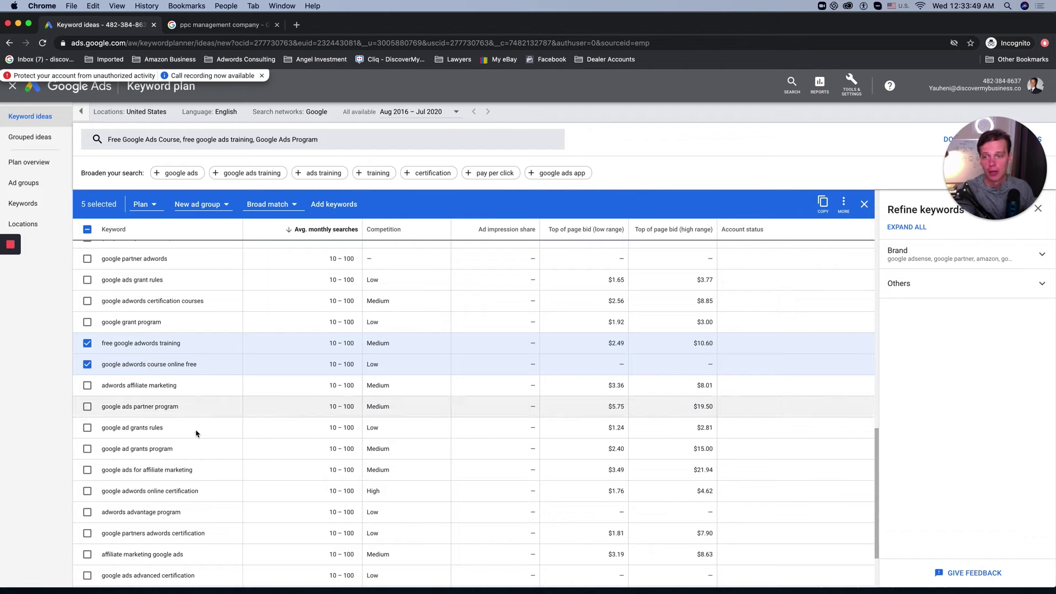
{"action": "scroll", "coordinate": [171, 387], "scroll_direction": "down", "scroll_amount": 2}
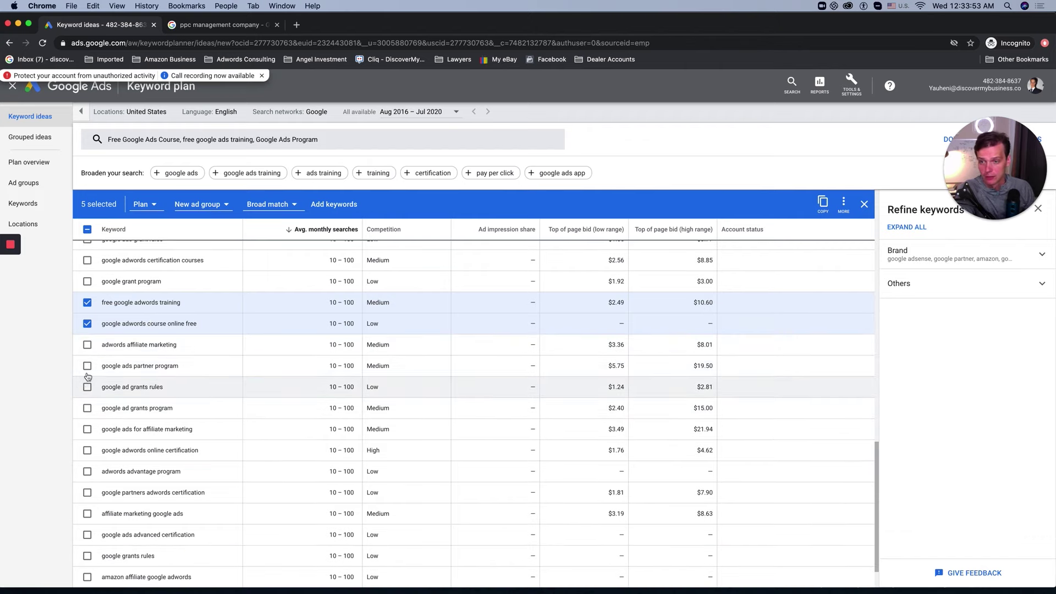
{"action": "scroll", "coordinate": [97, 365], "scroll_direction": "down", "scroll_amount": 2}
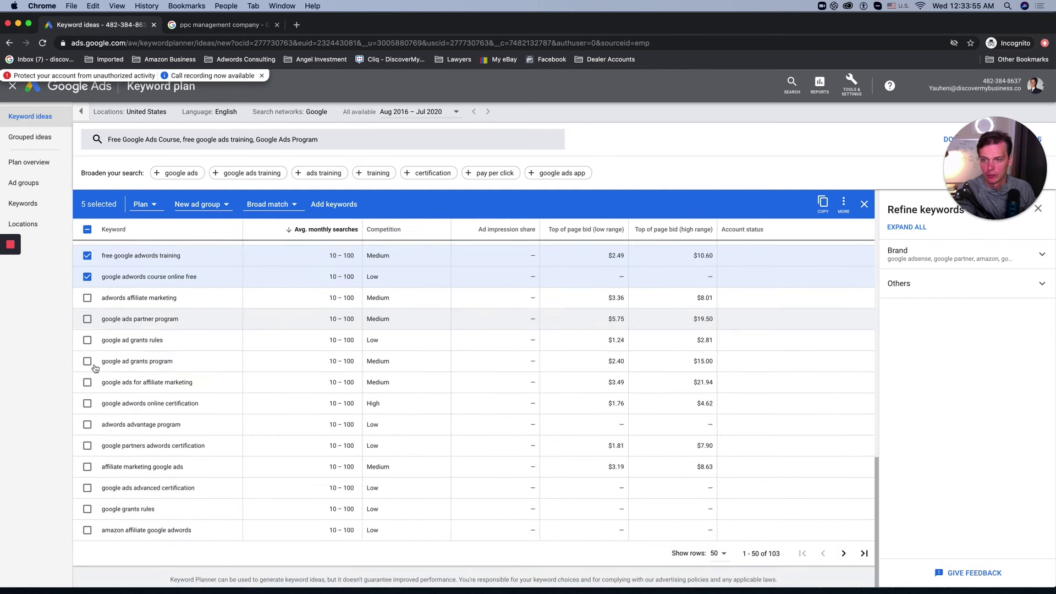
{"action": "scroll", "coordinate": [322, 371], "scroll_direction": "up", "scroll_amount": 8}
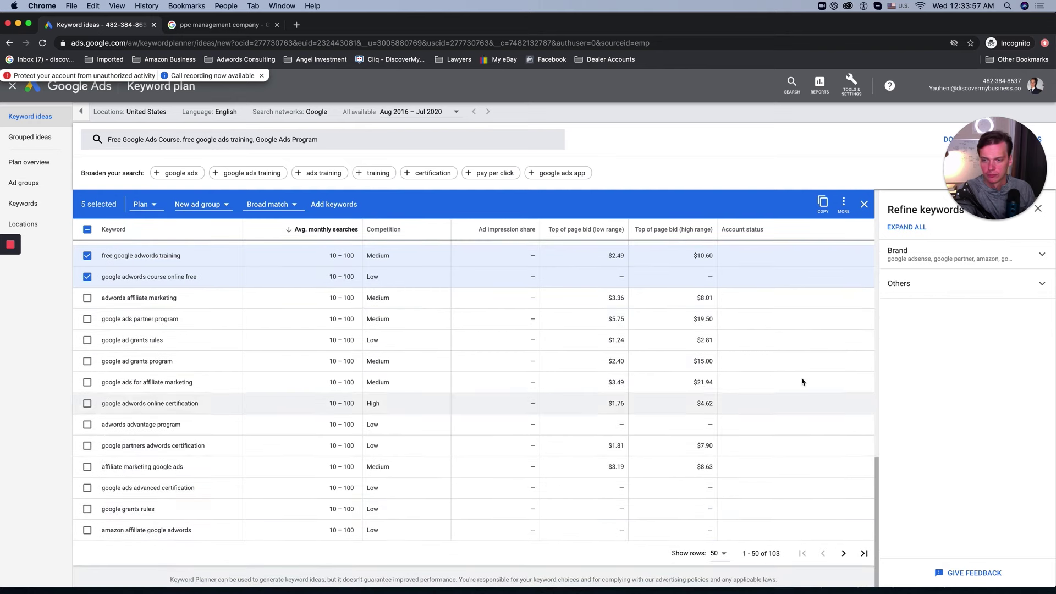
{"action": "scroll", "coordinate": [324, 371], "scroll_direction": "up", "scroll_amount": 10}
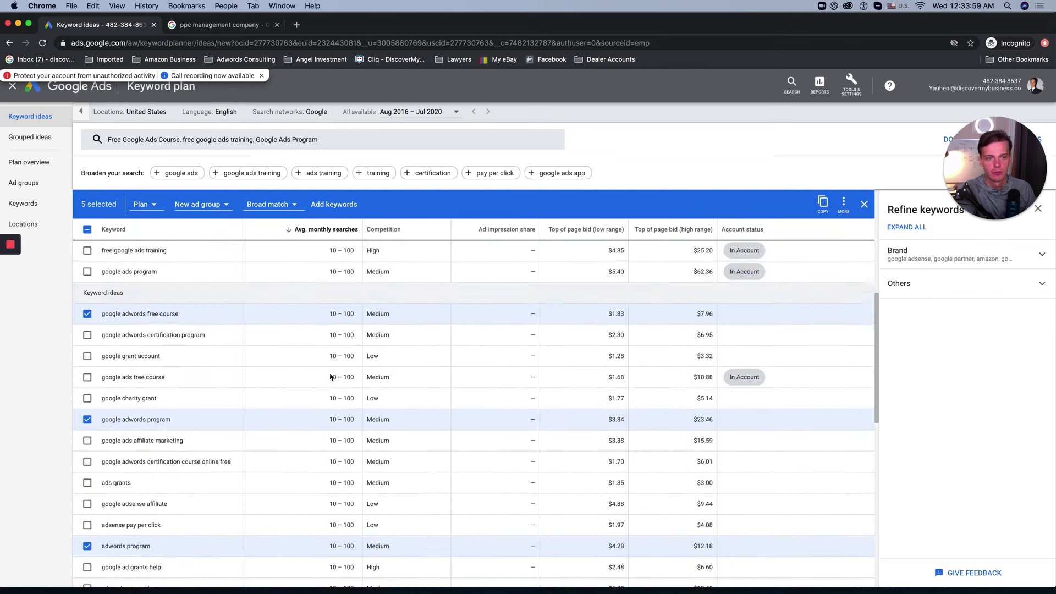
{"action": "scroll", "coordinate": [340, 372], "scroll_direction": "down", "scroll_amount": 10}
{"action": "scroll", "coordinate": [356, 374], "scroll_direction": "up", "scroll_amount": 10}
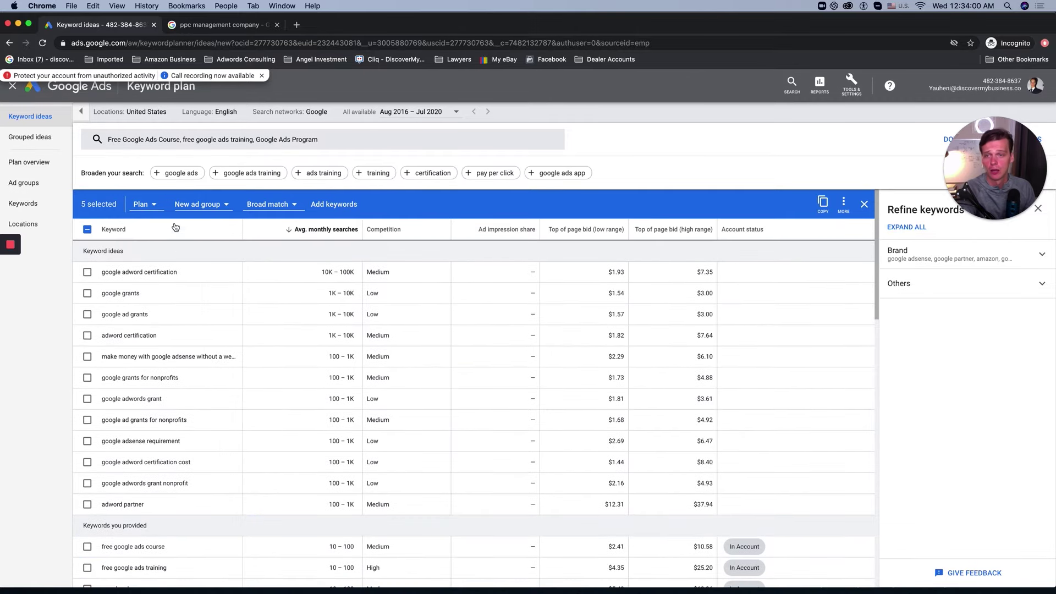
Step: Add the picked keywords as broad match to the existing search campaign's Google Ads for Beginners ad group
{"action": "left_click", "coordinate": [144, 204]}
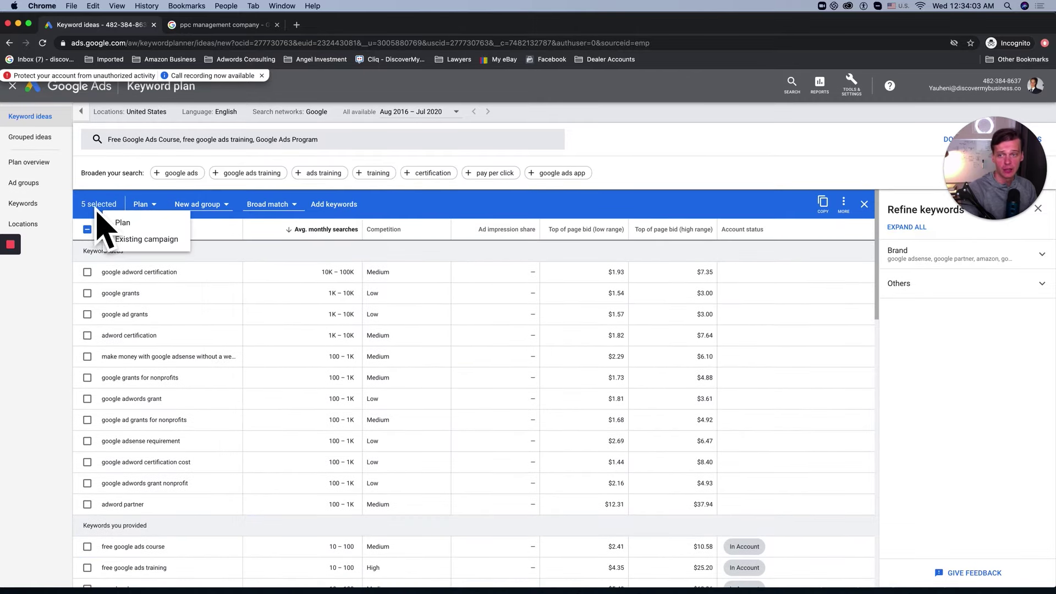
{"action": "left_click", "coordinate": [138, 241]}
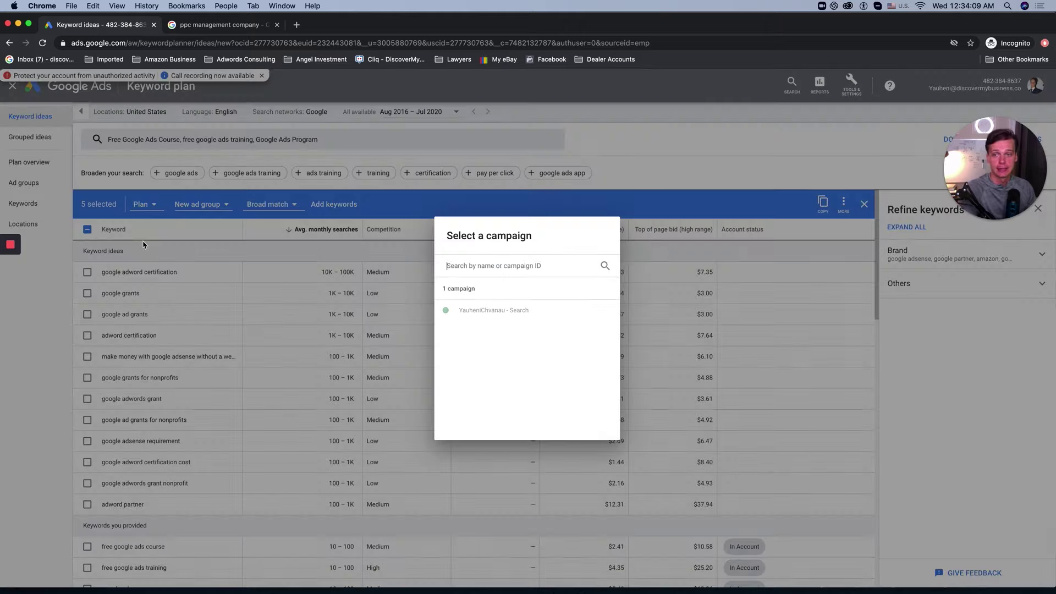
{"action": "left_click", "coordinate": [519, 311]}
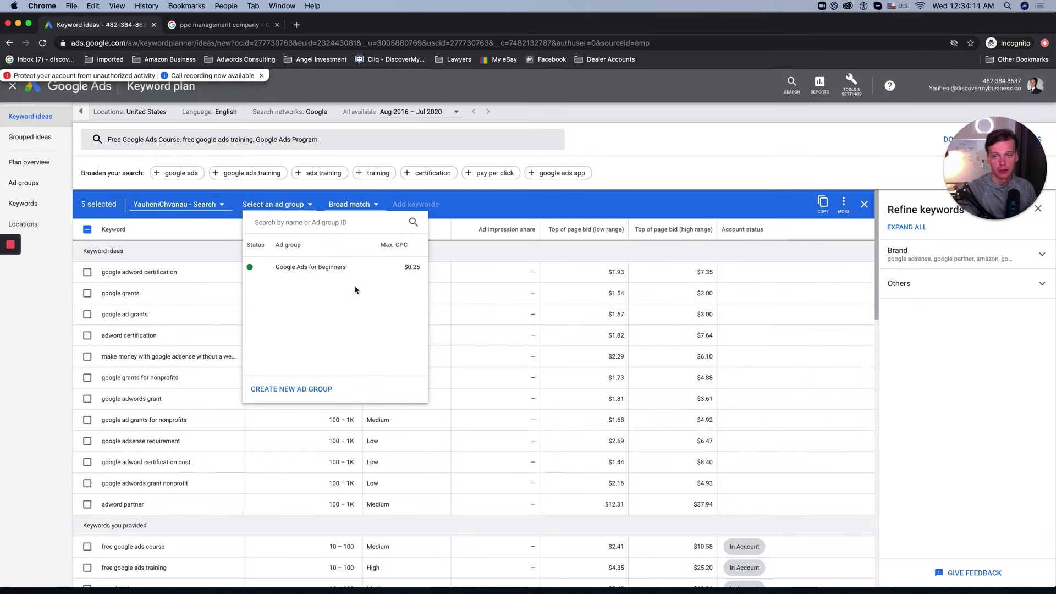
{"action": "left_click", "coordinate": [289, 267]}
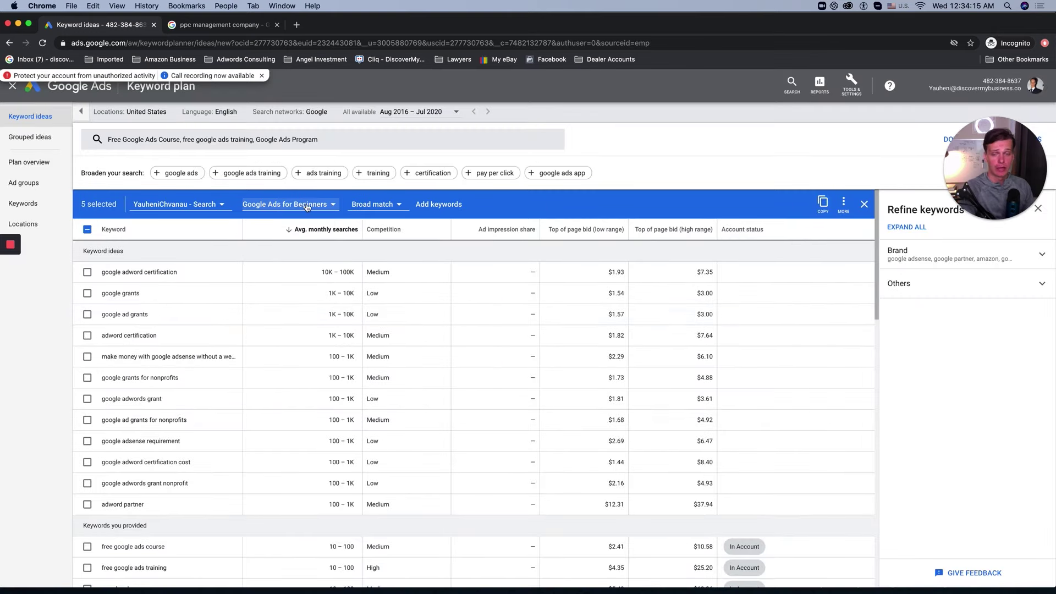
{"action": "left_click", "coordinate": [374, 205]}
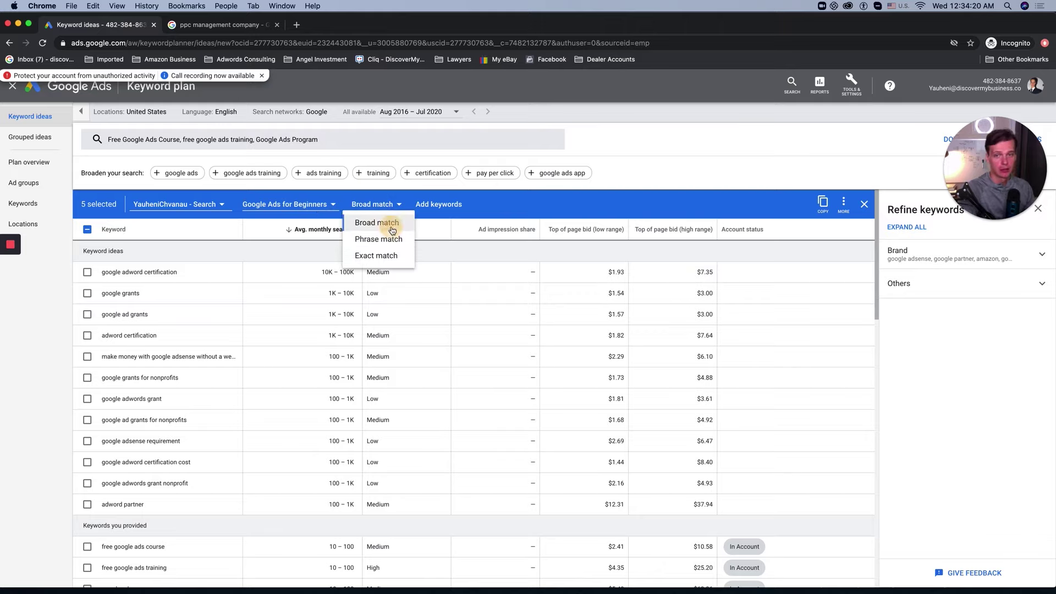
{"action": "left_click", "coordinate": [380, 223]}
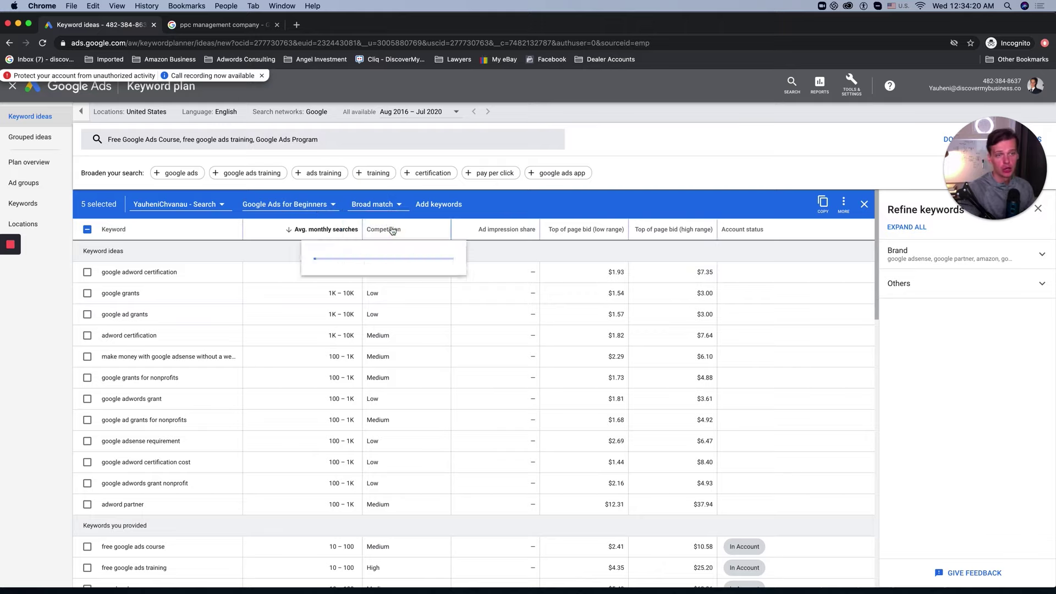
{"action": "left_click", "coordinate": [439, 206]}
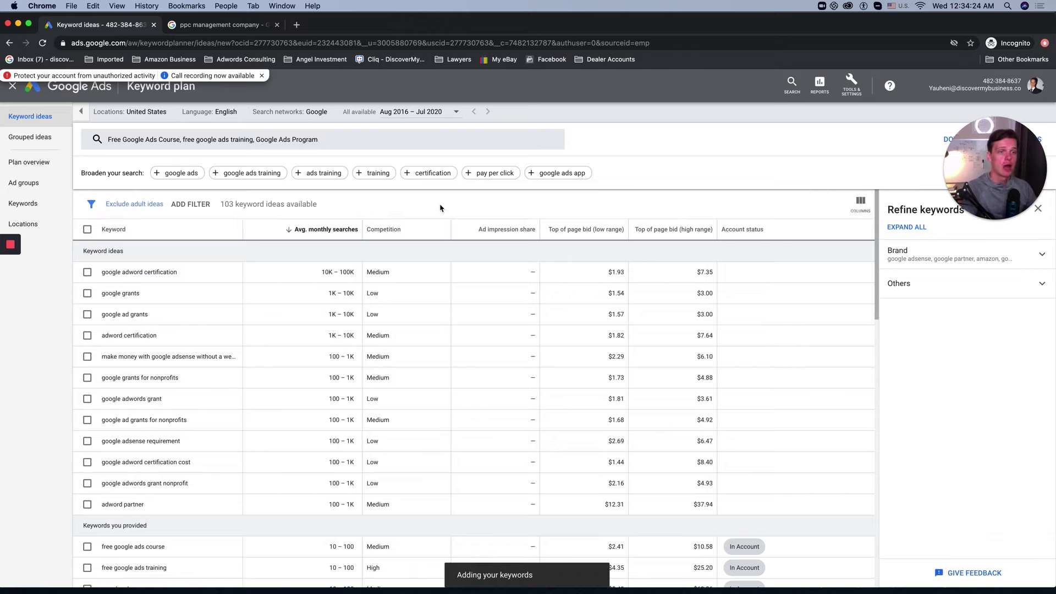
{"action": "scroll", "coordinate": [439, 208], "scroll_direction": "down", "scroll_amount": 2}
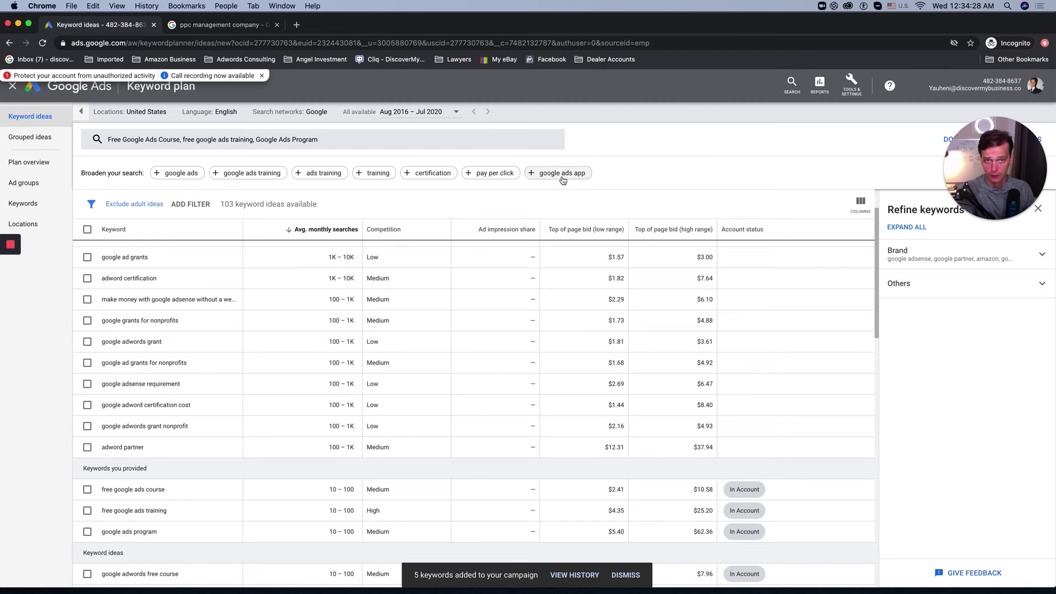
{"action": "scroll", "coordinate": [294, 255], "scroll_direction": "down", "scroll_amount": 5}
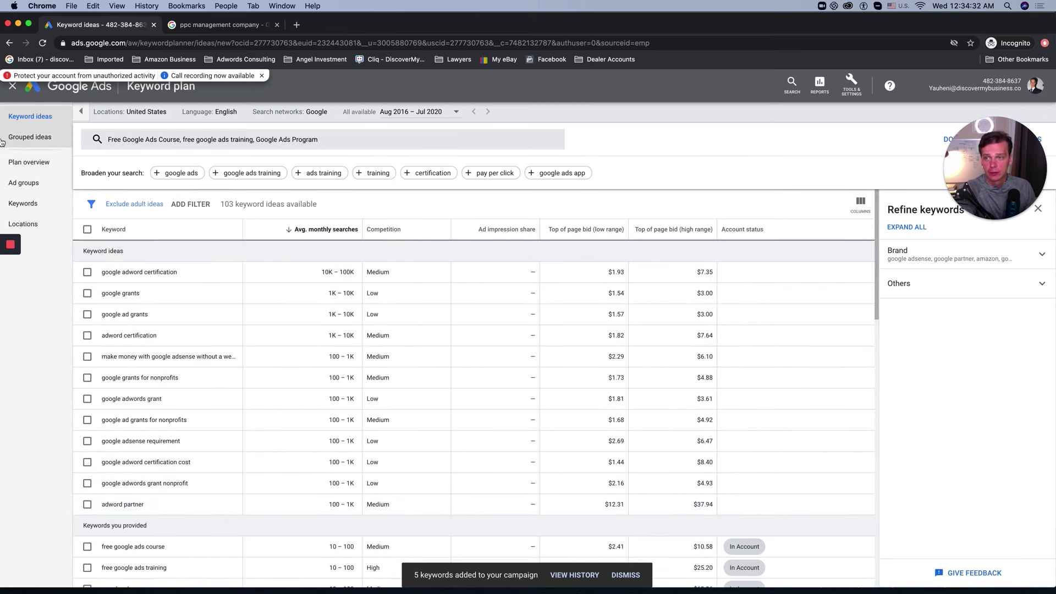
Step: Check the ad group's Search Keywords list, showing the five new broad match keywords Eligible at $0.25
{"action": "left_click", "coordinate": [13, 88]}
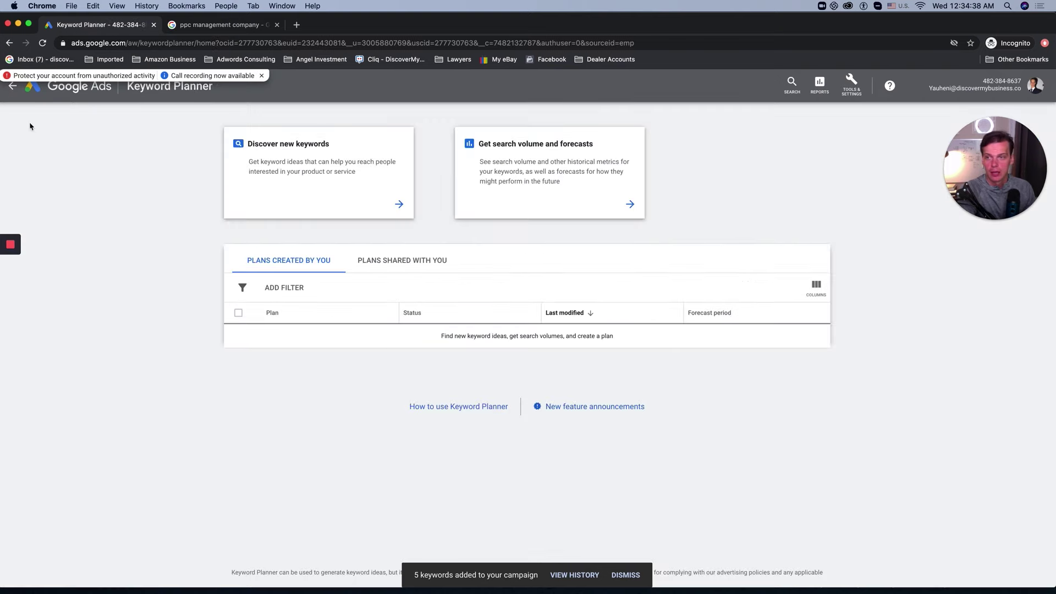
{"action": "left_click", "coordinate": [12, 88]}
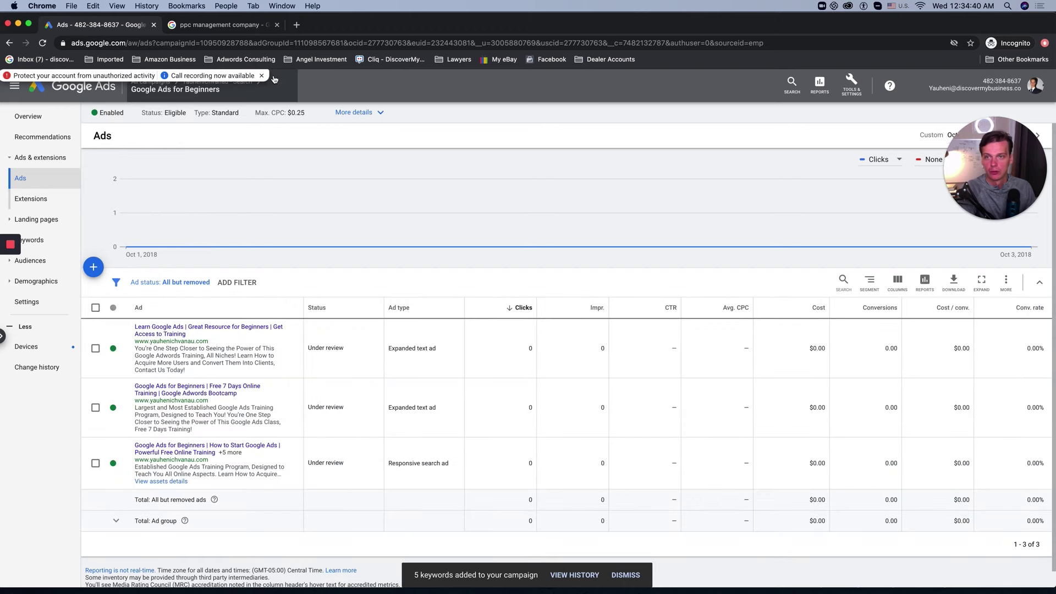
{"action": "left_click", "coordinate": [264, 77]}
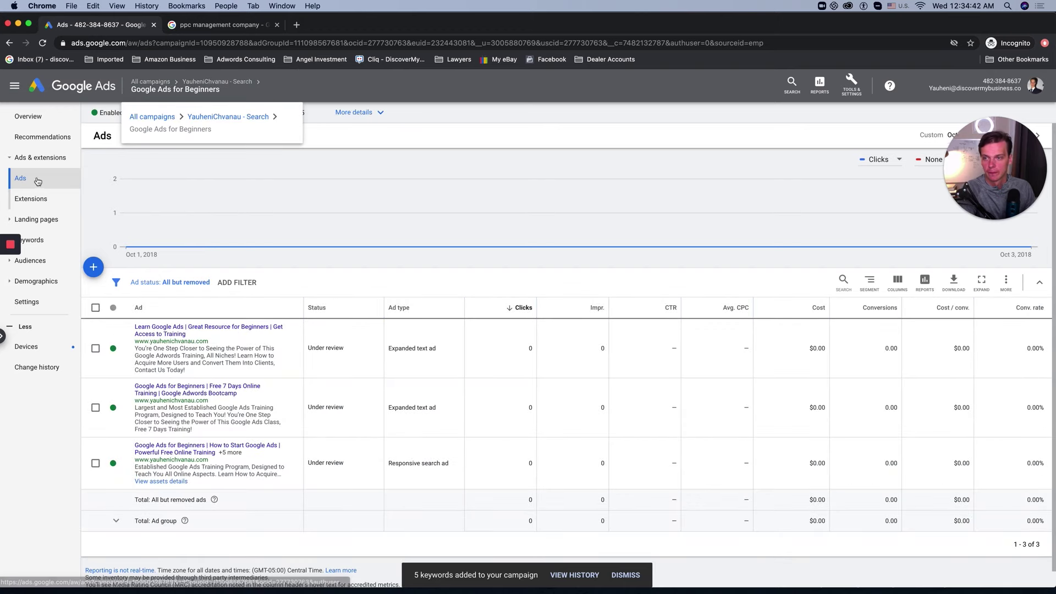
{"action": "left_click", "coordinate": [32, 241]}
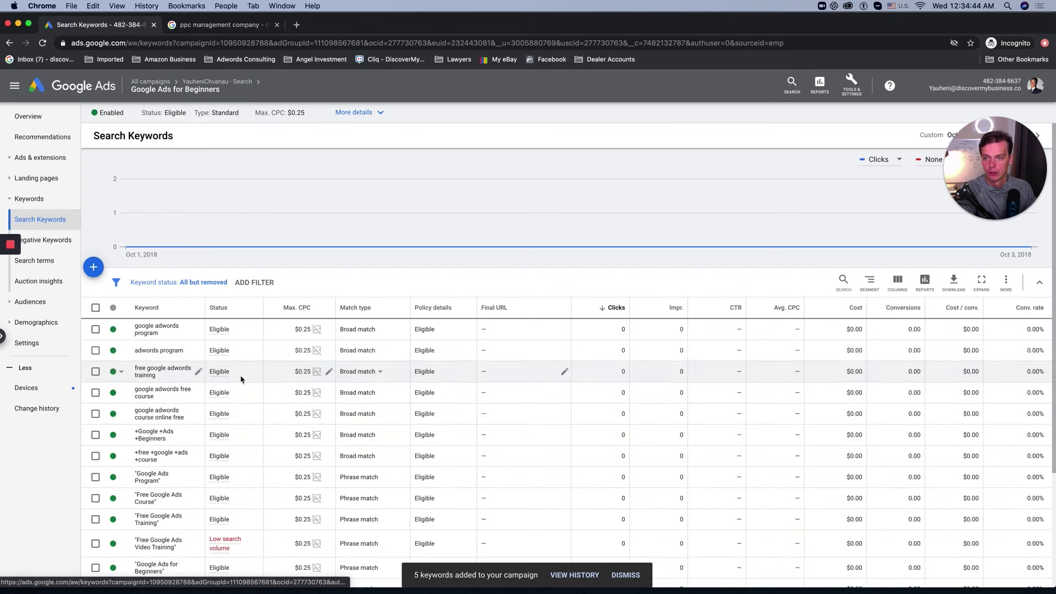
{"action": "scroll", "coordinate": [221, 348], "scroll_direction": "down", "scroll_amount": 1}
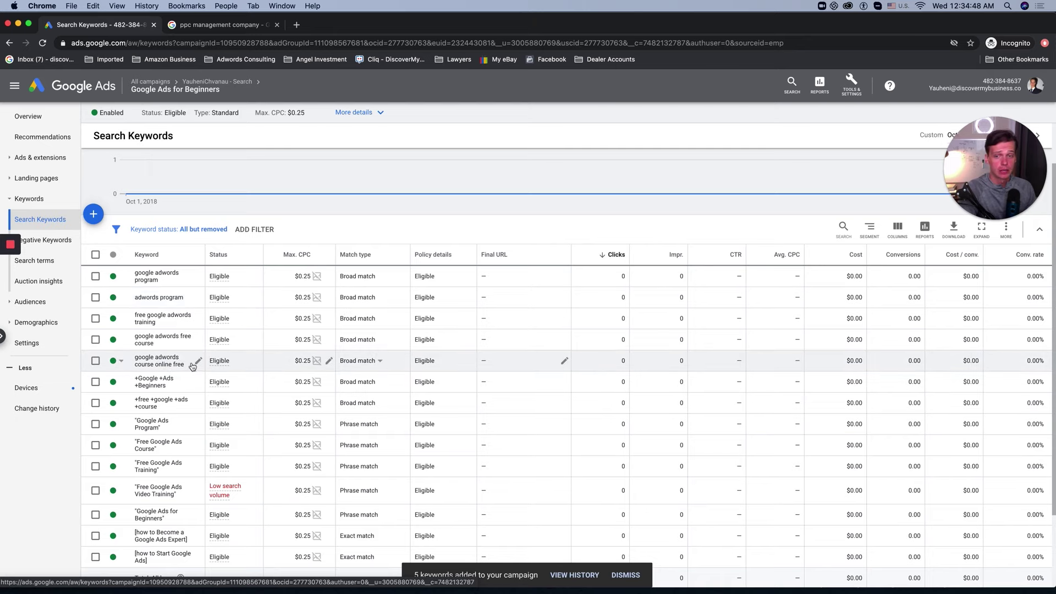
{"action": "left_click", "coordinate": [33, 158]}
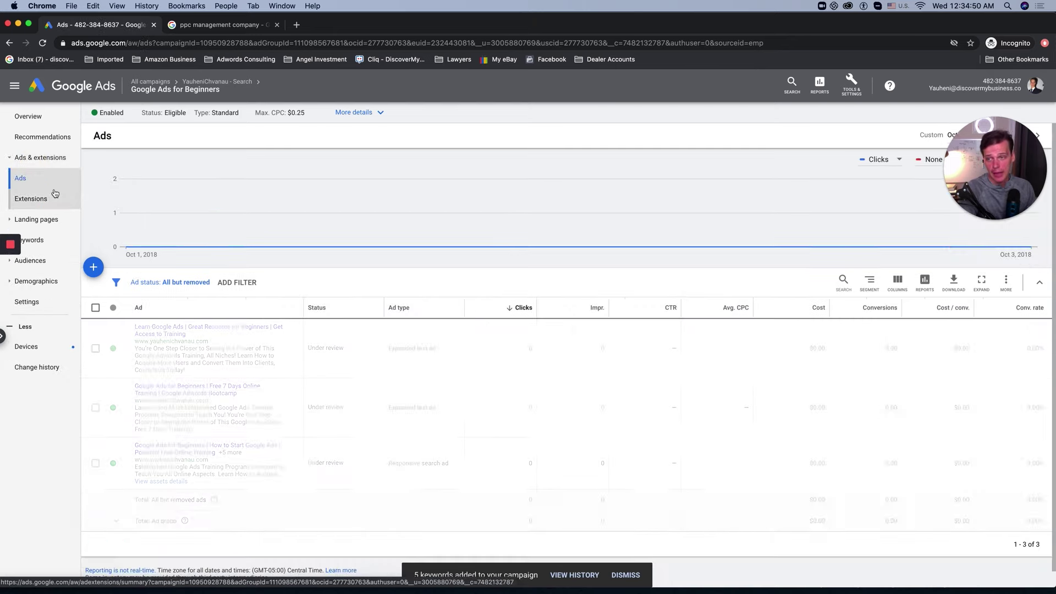
{"action": "left_click", "coordinate": [36, 219]}
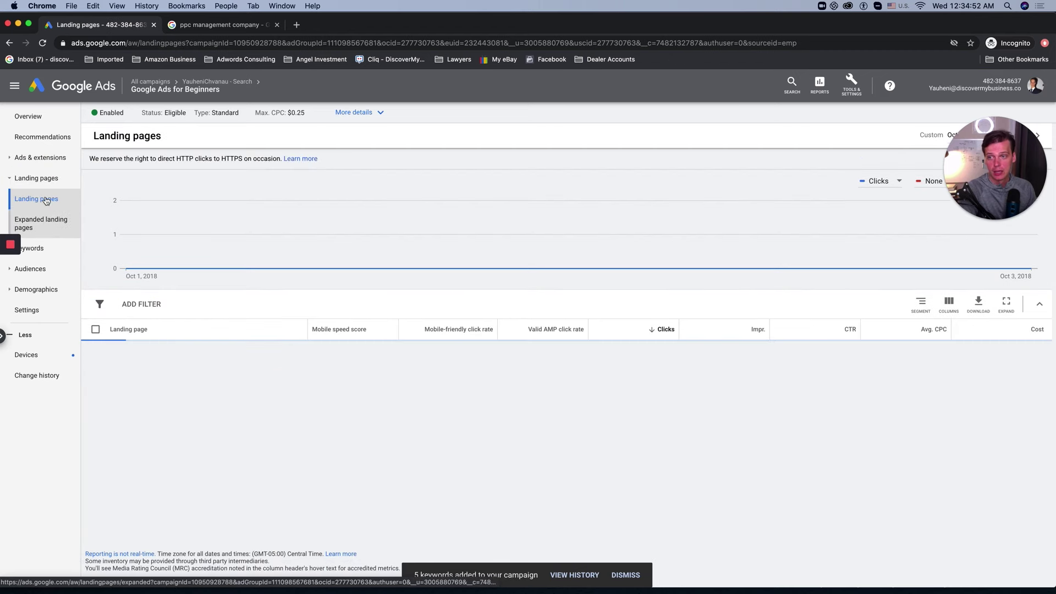
{"action": "left_click", "coordinate": [33, 248]}
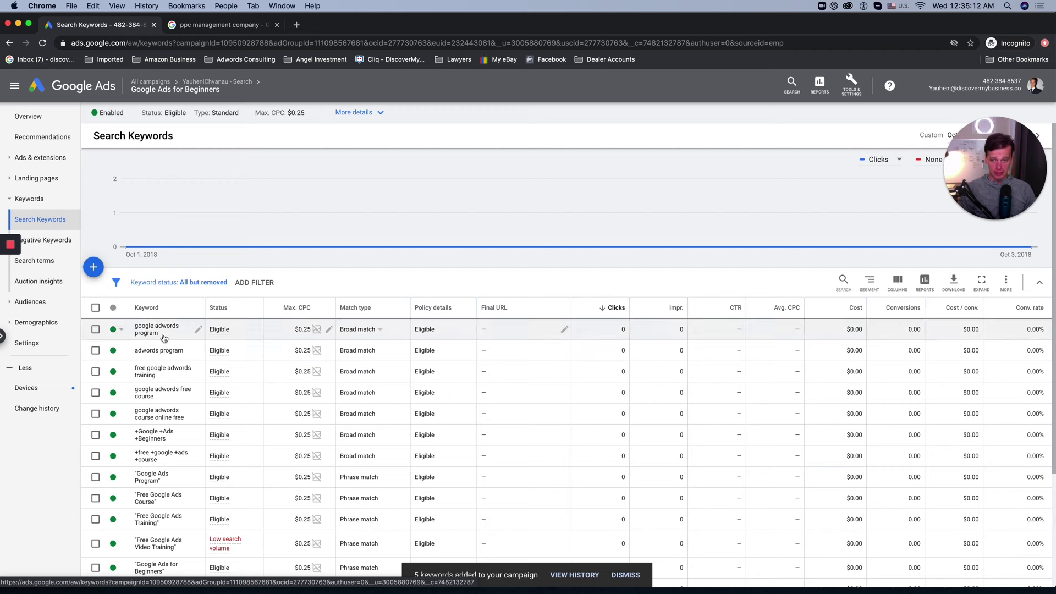
{"action": "scroll", "coordinate": [293, 396], "scroll_direction": "down", "scroll_amount": 2}
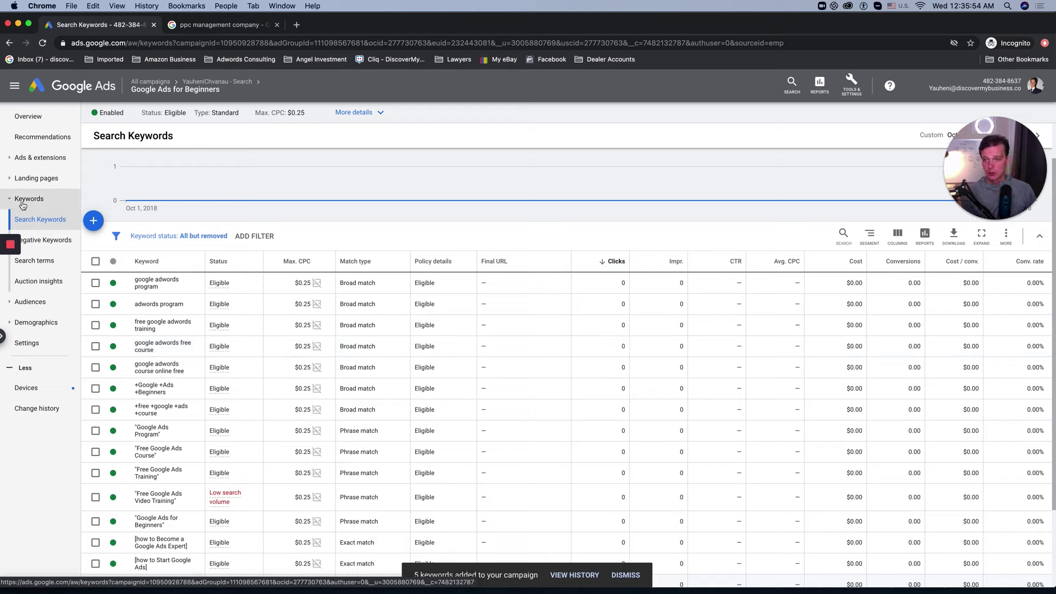
Step: Reload the ad group's Ads page so both expanded text ads show Approved
{"action": "left_click", "coordinate": [41, 157]}
{"action": "left_click", "coordinate": [21, 178]}
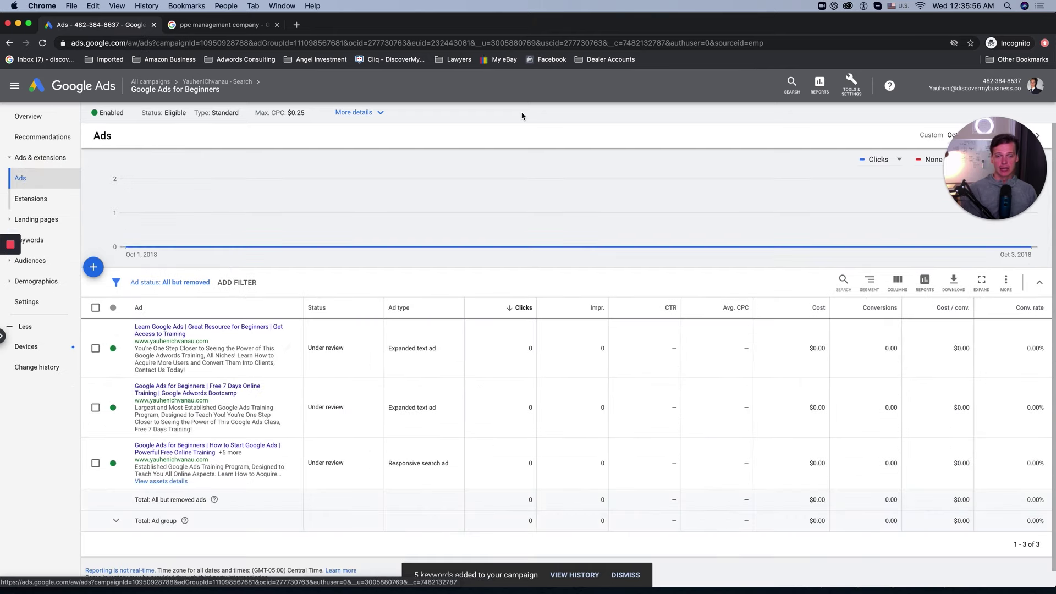
{"action": "left_click", "coordinate": [314, 43]}
{"action": "key", "text": "Return"}
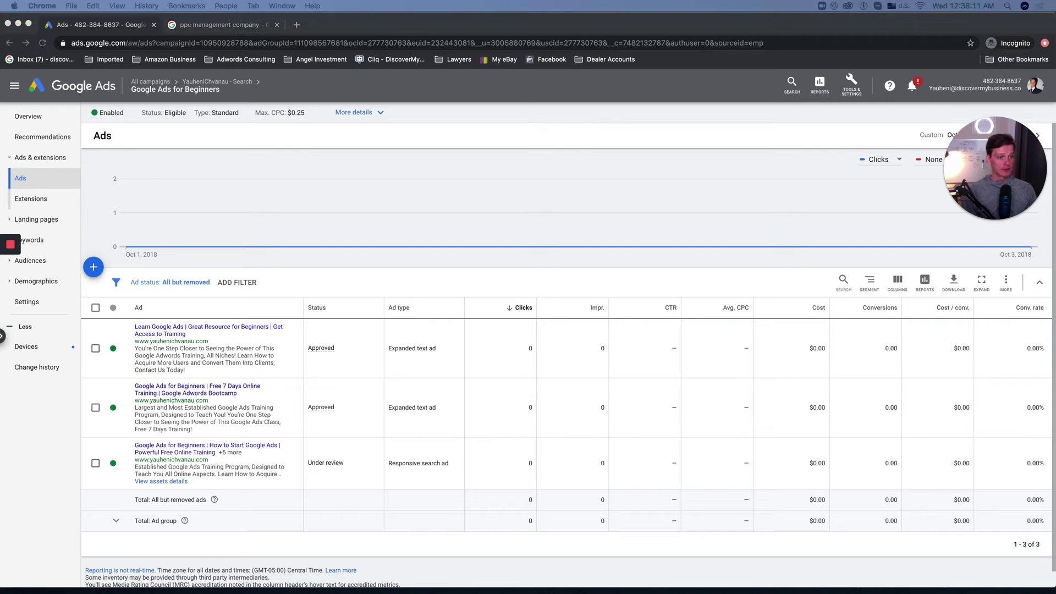
Step: Review and close the landing page window, then switch to the training course window
{"action": "left_click_drag", "start_coordinate": [716, 54], "coordinate": [764, 57]}
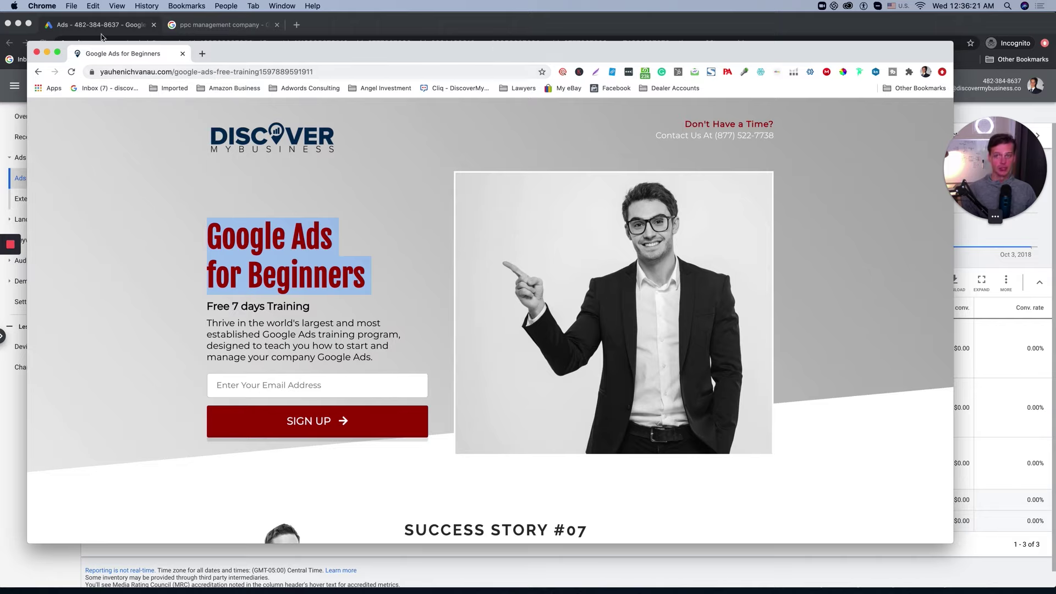
{"action": "left_click", "coordinate": [37, 52]}
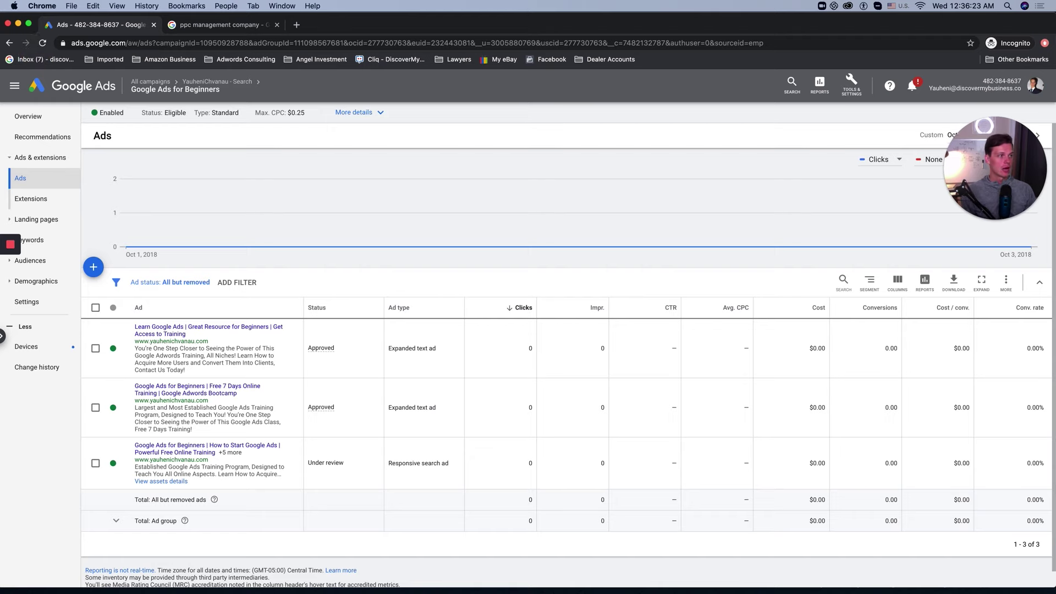
{"action": "left_click", "coordinate": [763, 28]}
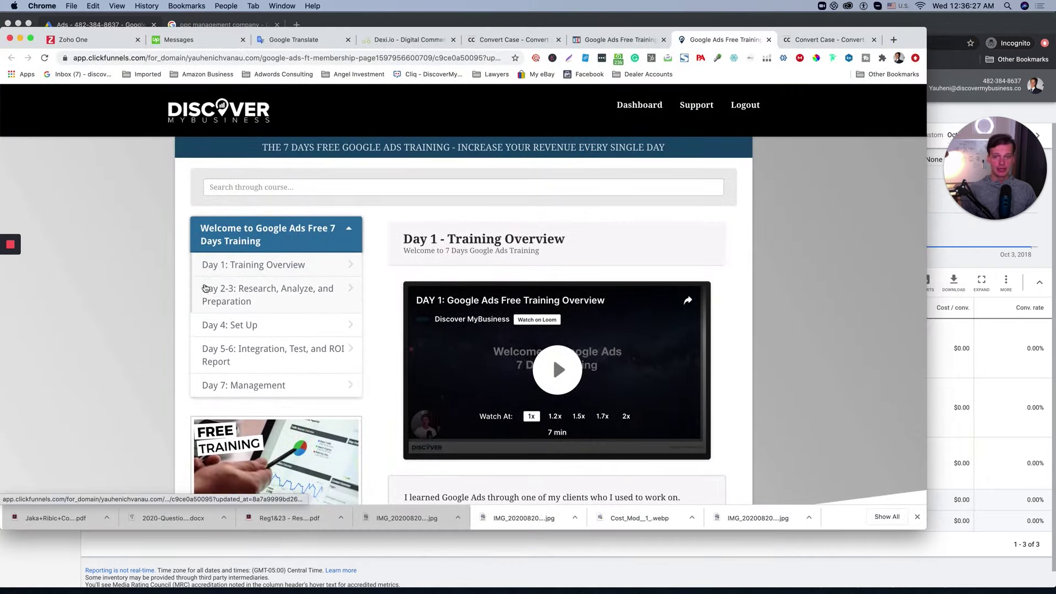
Step: Review the Day 1, Day 2-3, Day 4 and Day 5-6 lessons, then return to Google Ads
{"action": "scroll", "coordinate": [530, 252], "scroll_direction": "down", "scroll_amount": 1}
{"action": "scroll", "coordinate": [531, 251], "scroll_direction": "down", "scroll_amount": 2}
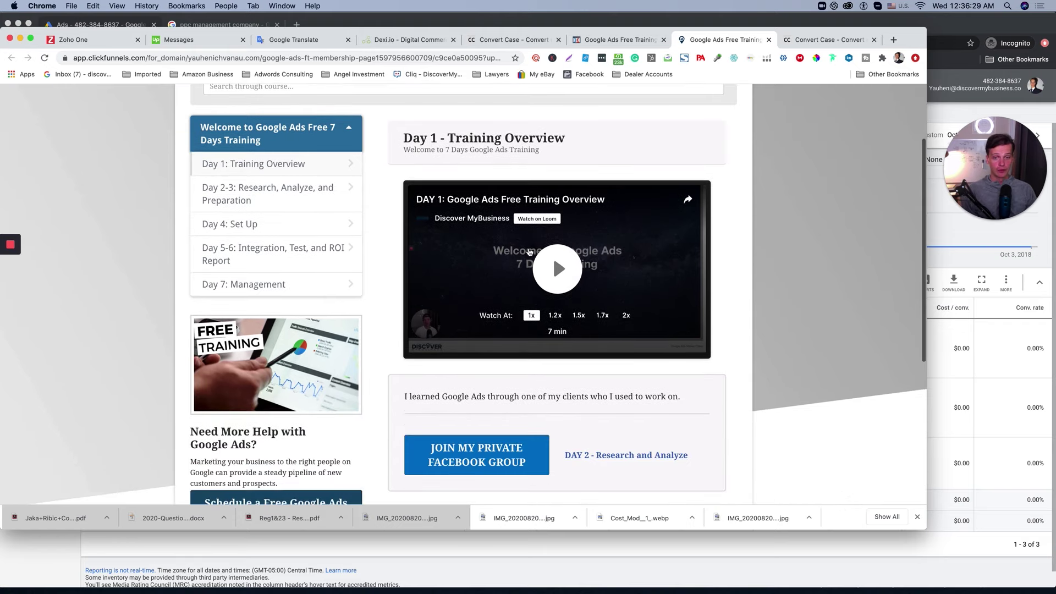
{"action": "scroll", "coordinate": [473, 242], "scroll_direction": "up", "scroll_amount": 5}
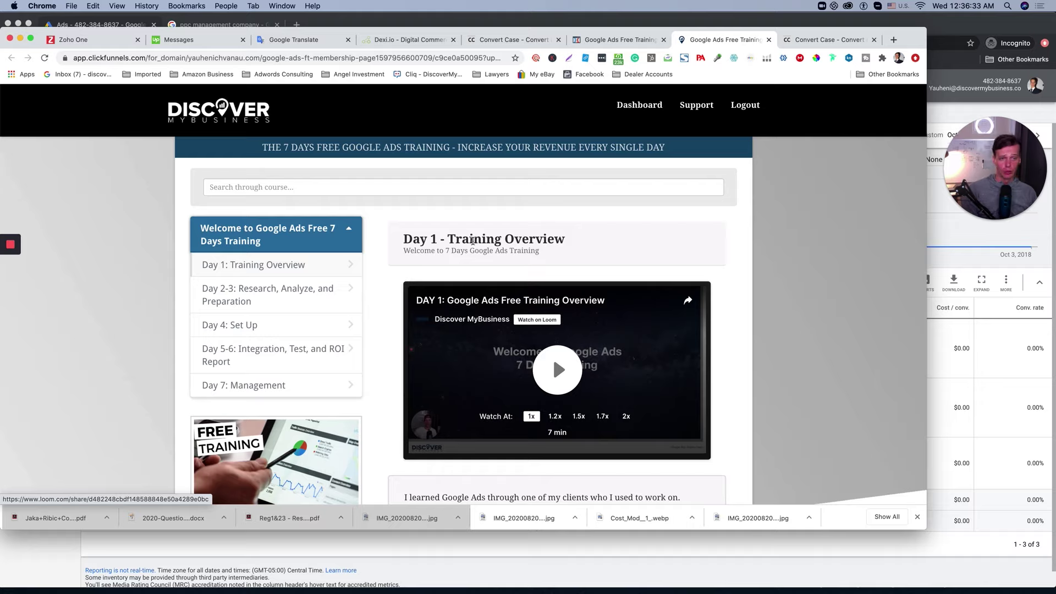
{"action": "left_click", "coordinate": [256, 266]}
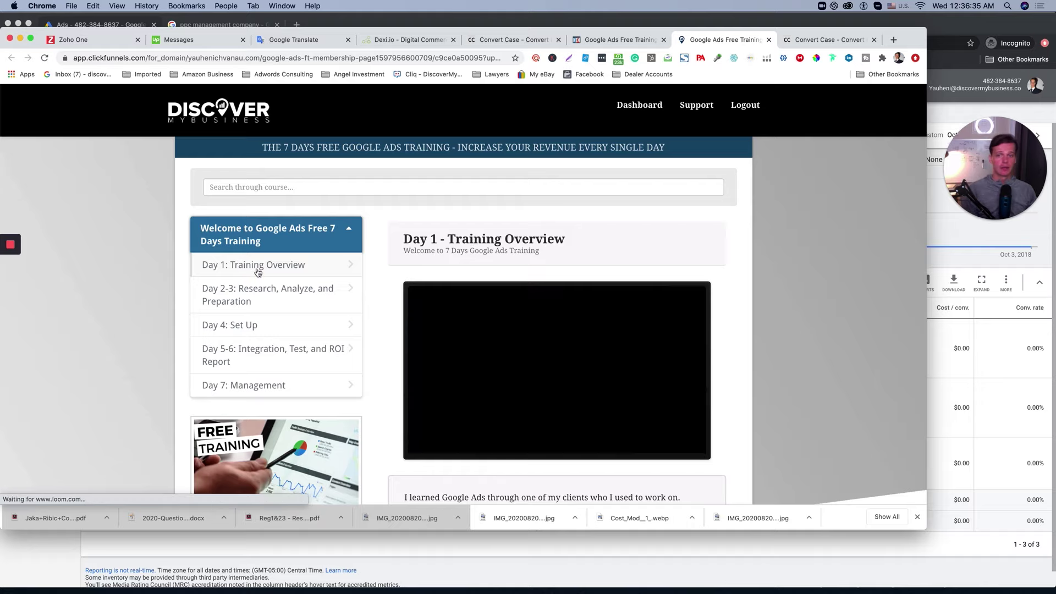
{"action": "left_click", "coordinate": [270, 290]}
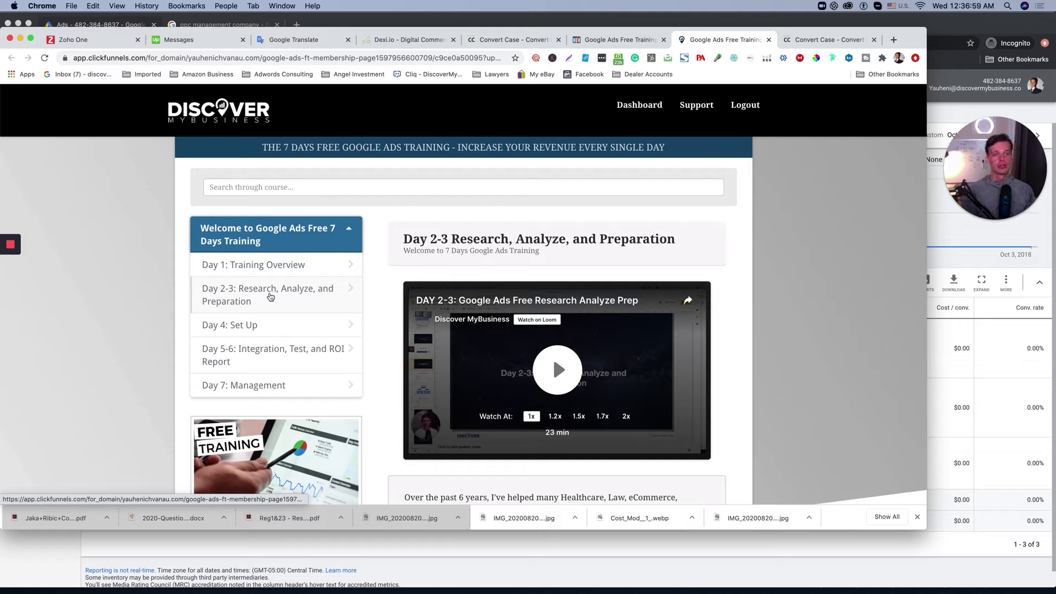
{"action": "left_click", "coordinate": [259, 332]}
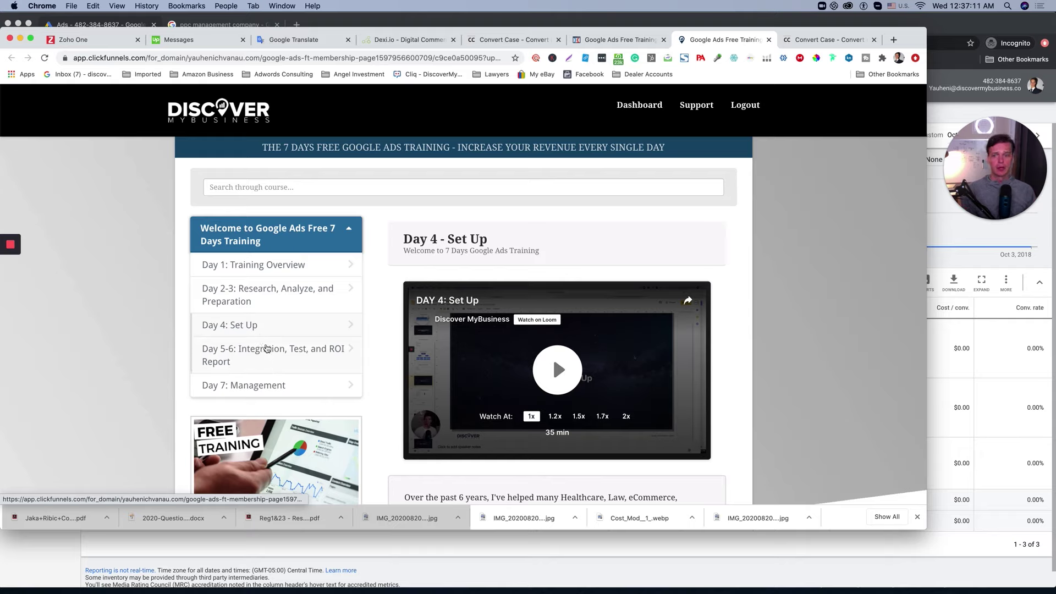
{"action": "left_click", "coordinate": [266, 348]}
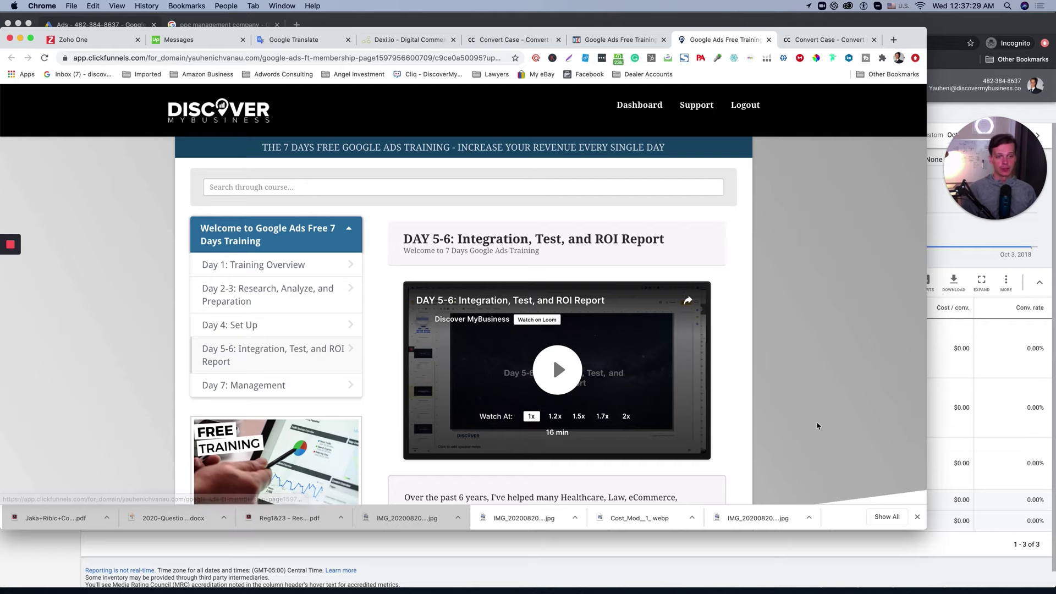
{"action": "key", "text": "super+grave"}
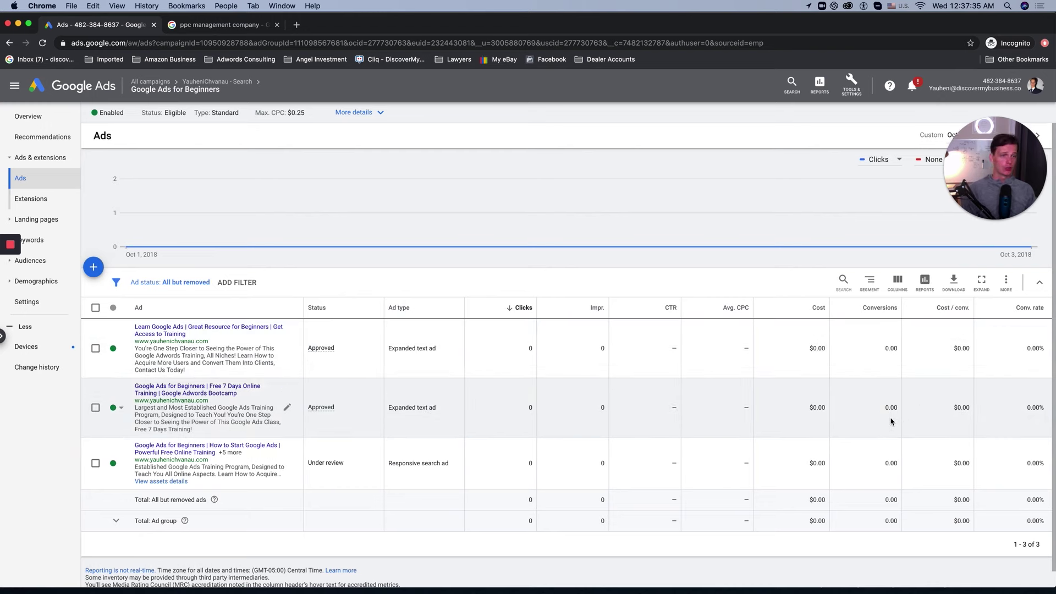
{"action": "left_click", "coordinate": [237, 26]}
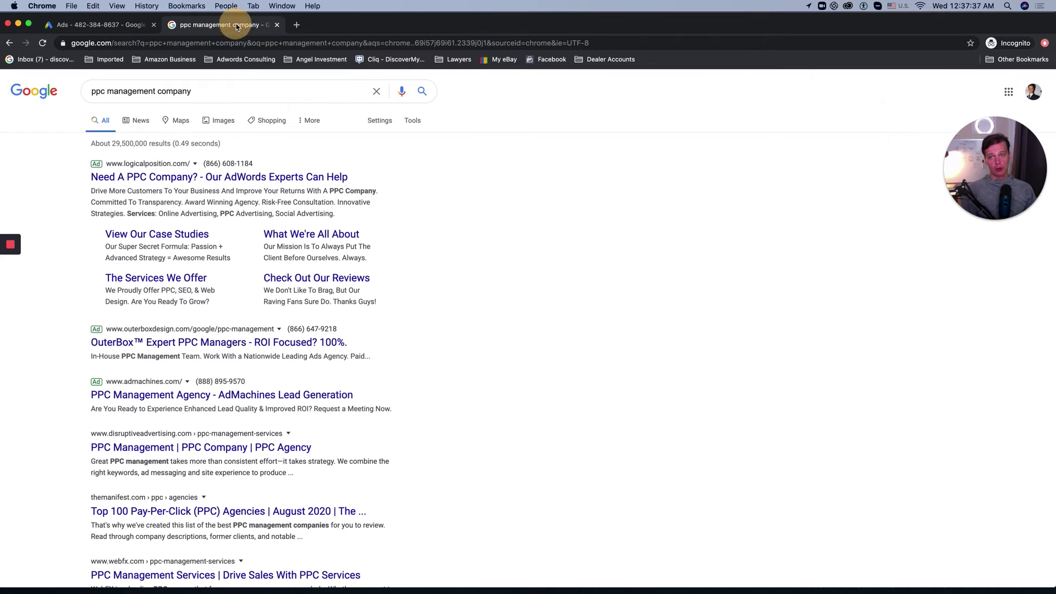
{"action": "mouse_move", "coordinate": [357, 26]}
{"action": "left_mouse_down"}
{"action": "mouse_move", "coordinate": [333, 25]}
{"action": "mouse_move", "coordinate": [342, 28]}
{"action": "left_mouse_up"}
{"action": "key", "text": "super+Tab"}
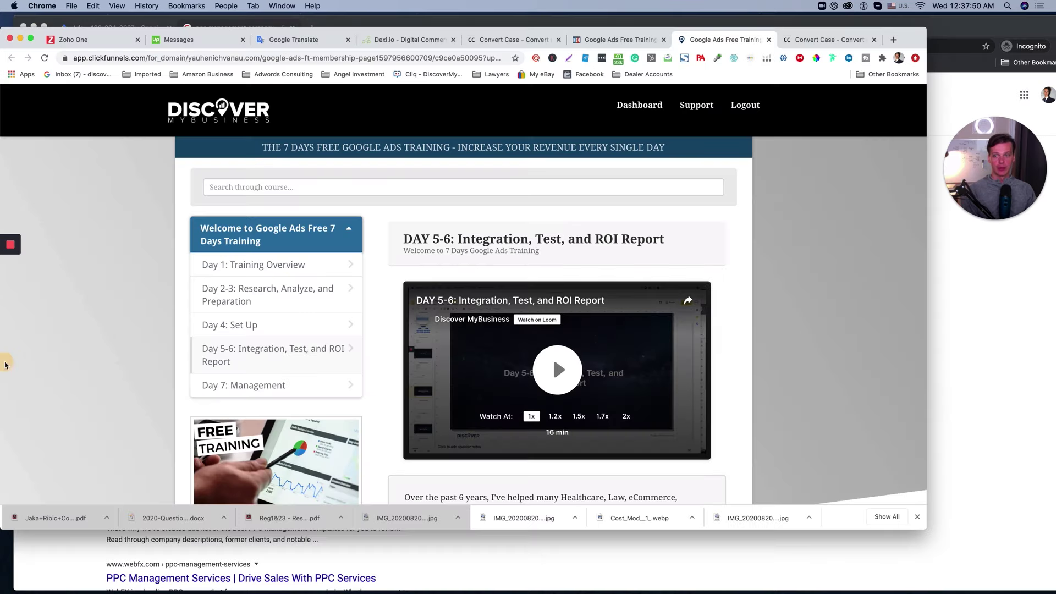
{"action": "left_click", "coordinate": [8, 308]}
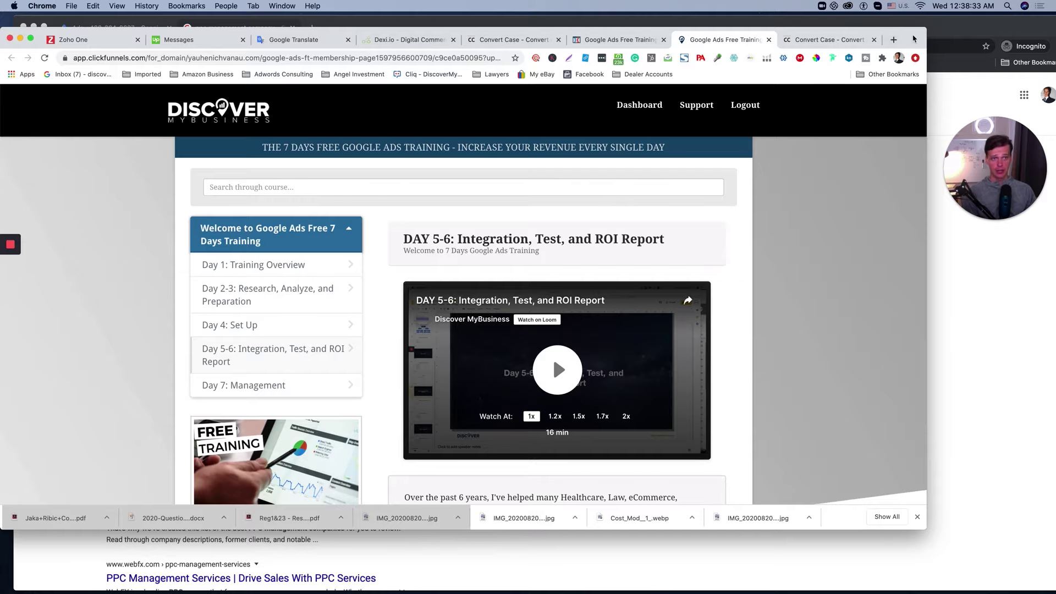
{"action": "key", "text": "super+m"}
{"action": "left_click", "coordinate": [537, 221]}
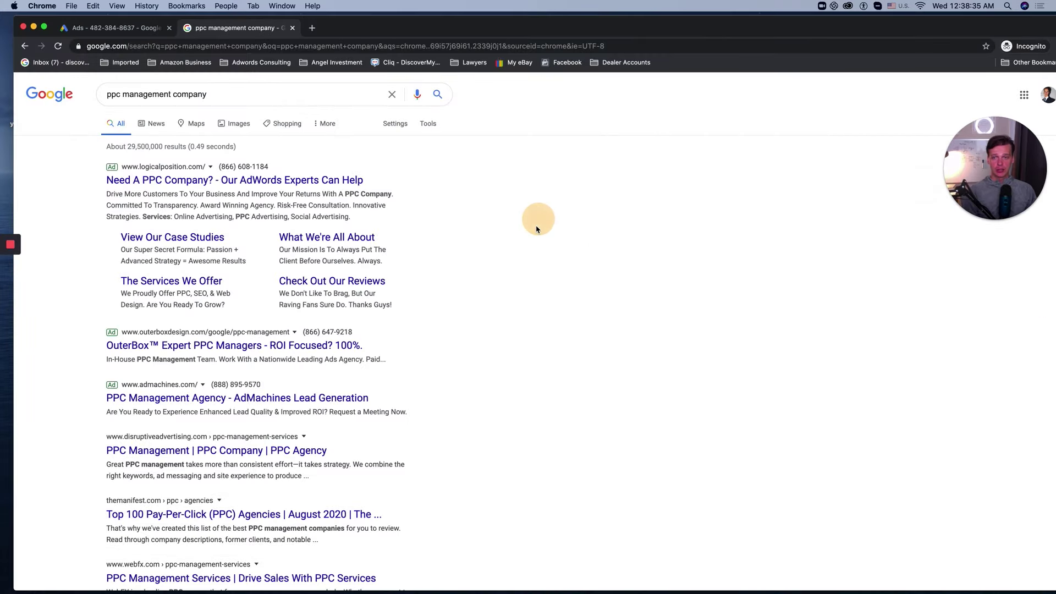
Step: Reload the Google Ads for Beginners ads list page
{"action": "left_click", "coordinate": [137, 28]}
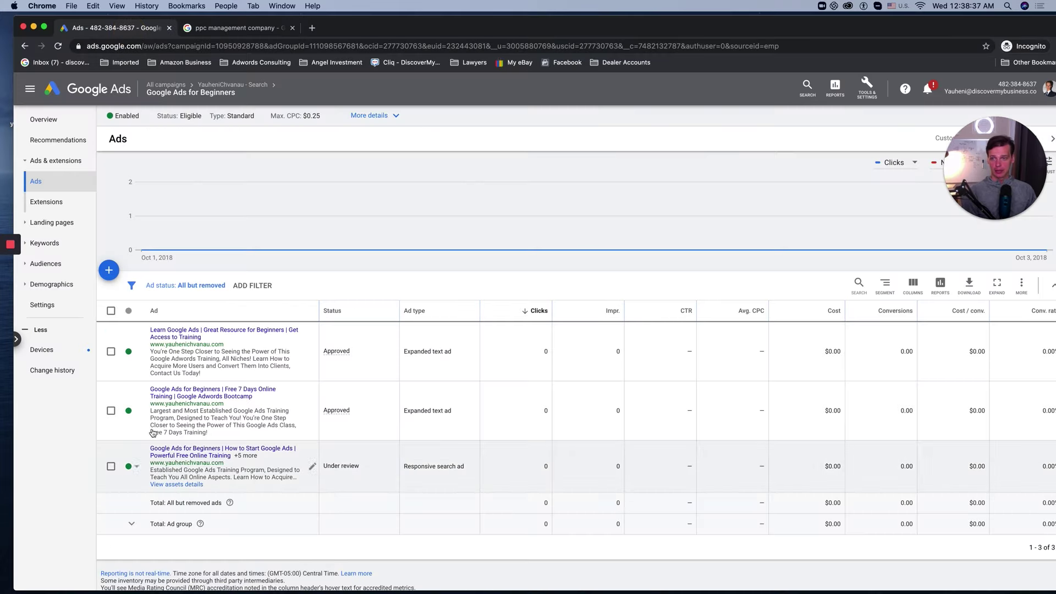
{"action": "left_click", "coordinate": [583, 44]}
{"action": "key", "text": "Return"}
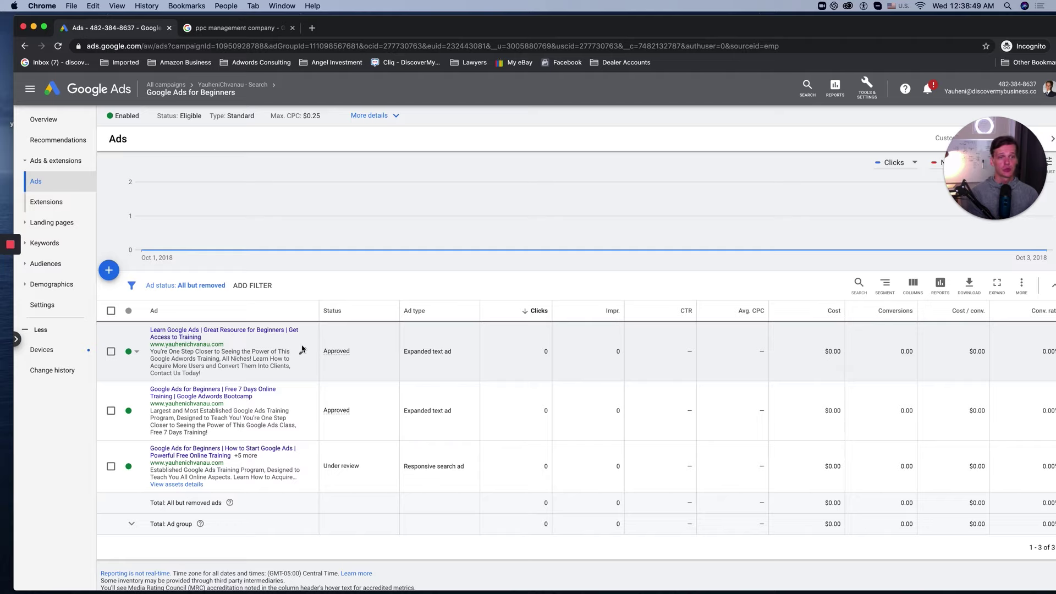
Step: Show the ad group's Search Keywords list from the left navigation
{"action": "left_click", "coordinate": [48, 263]}
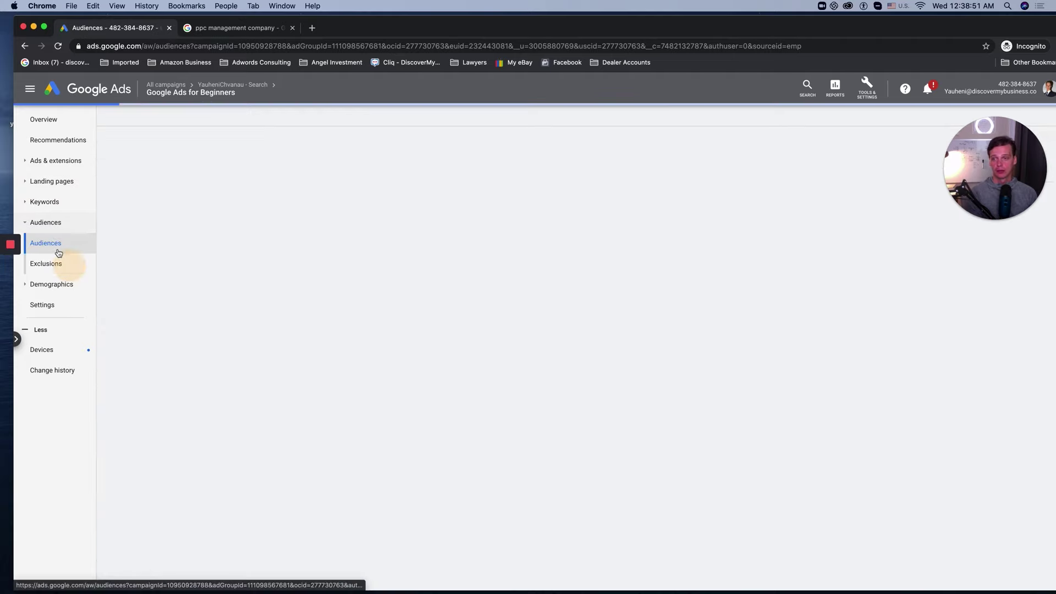
{"action": "left_click", "coordinate": [52, 203]}
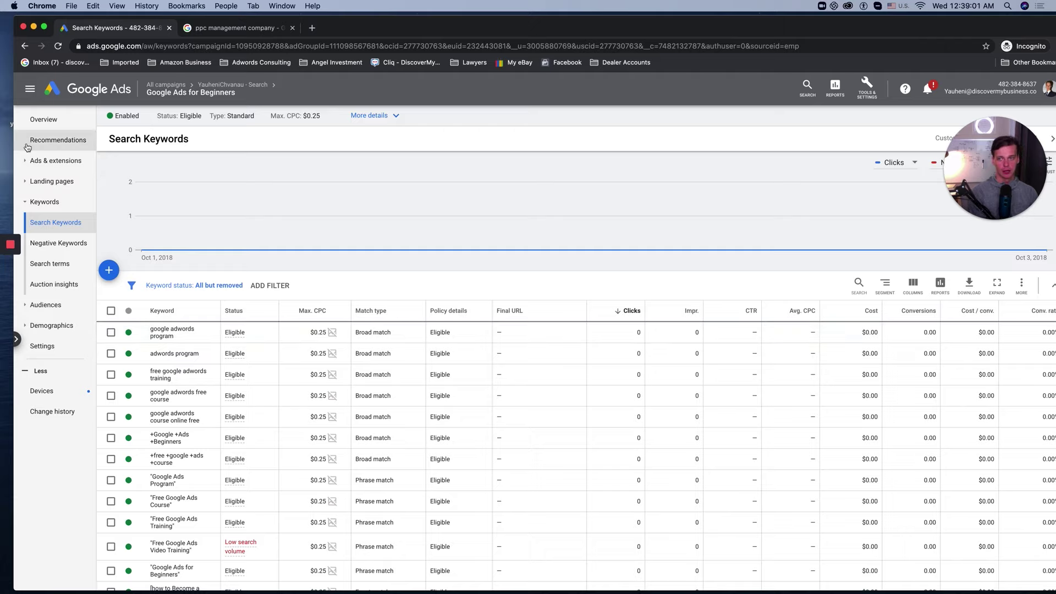
{"action": "left_click", "coordinate": [44, 201]}
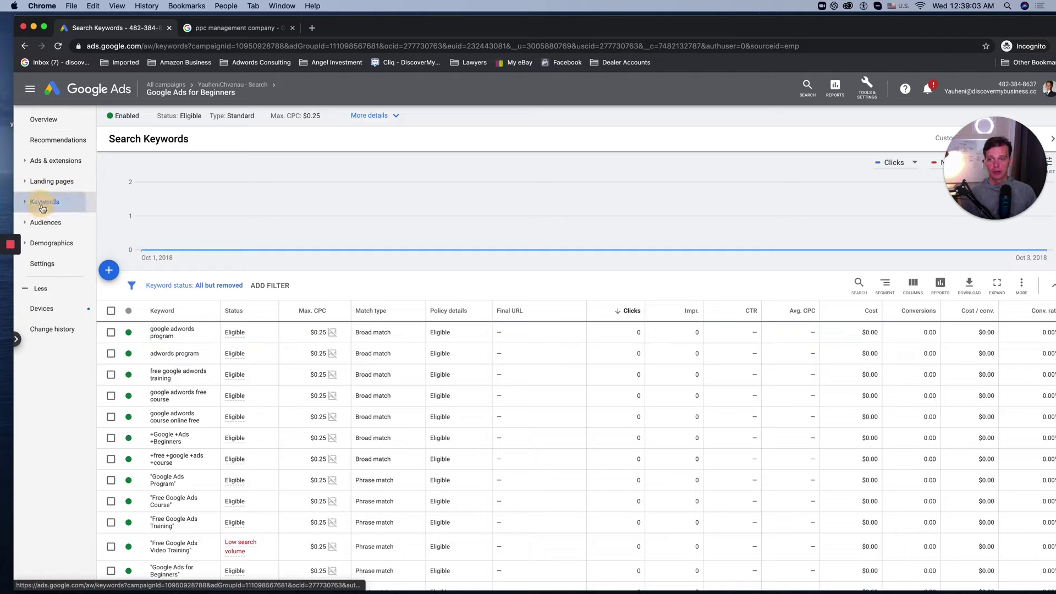
{"action": "left_click", "coordinate": [45, 202]}
{"action": "left_click", "coordinate": [55, 225]}
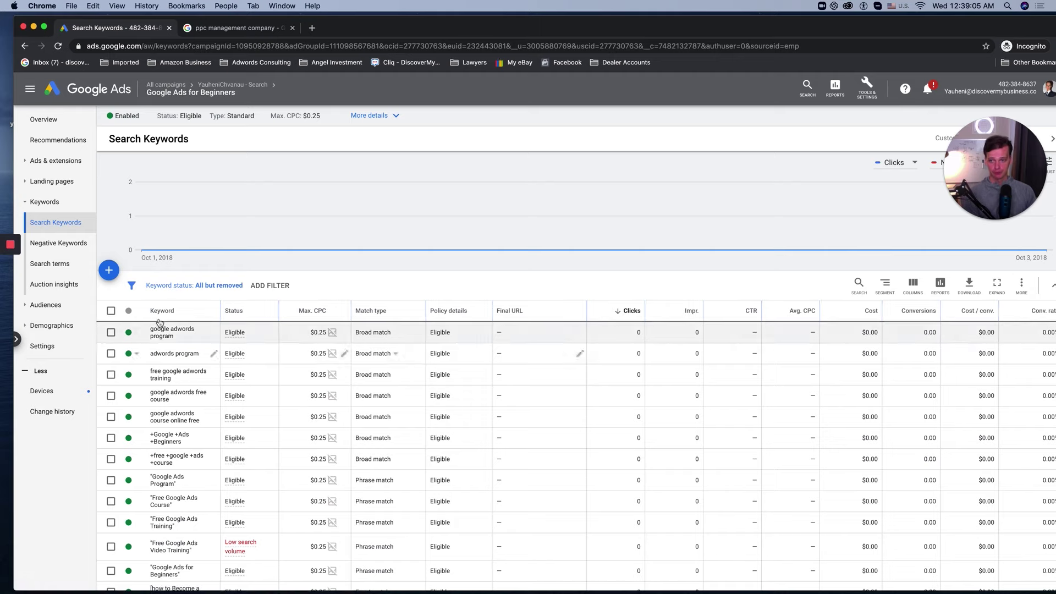